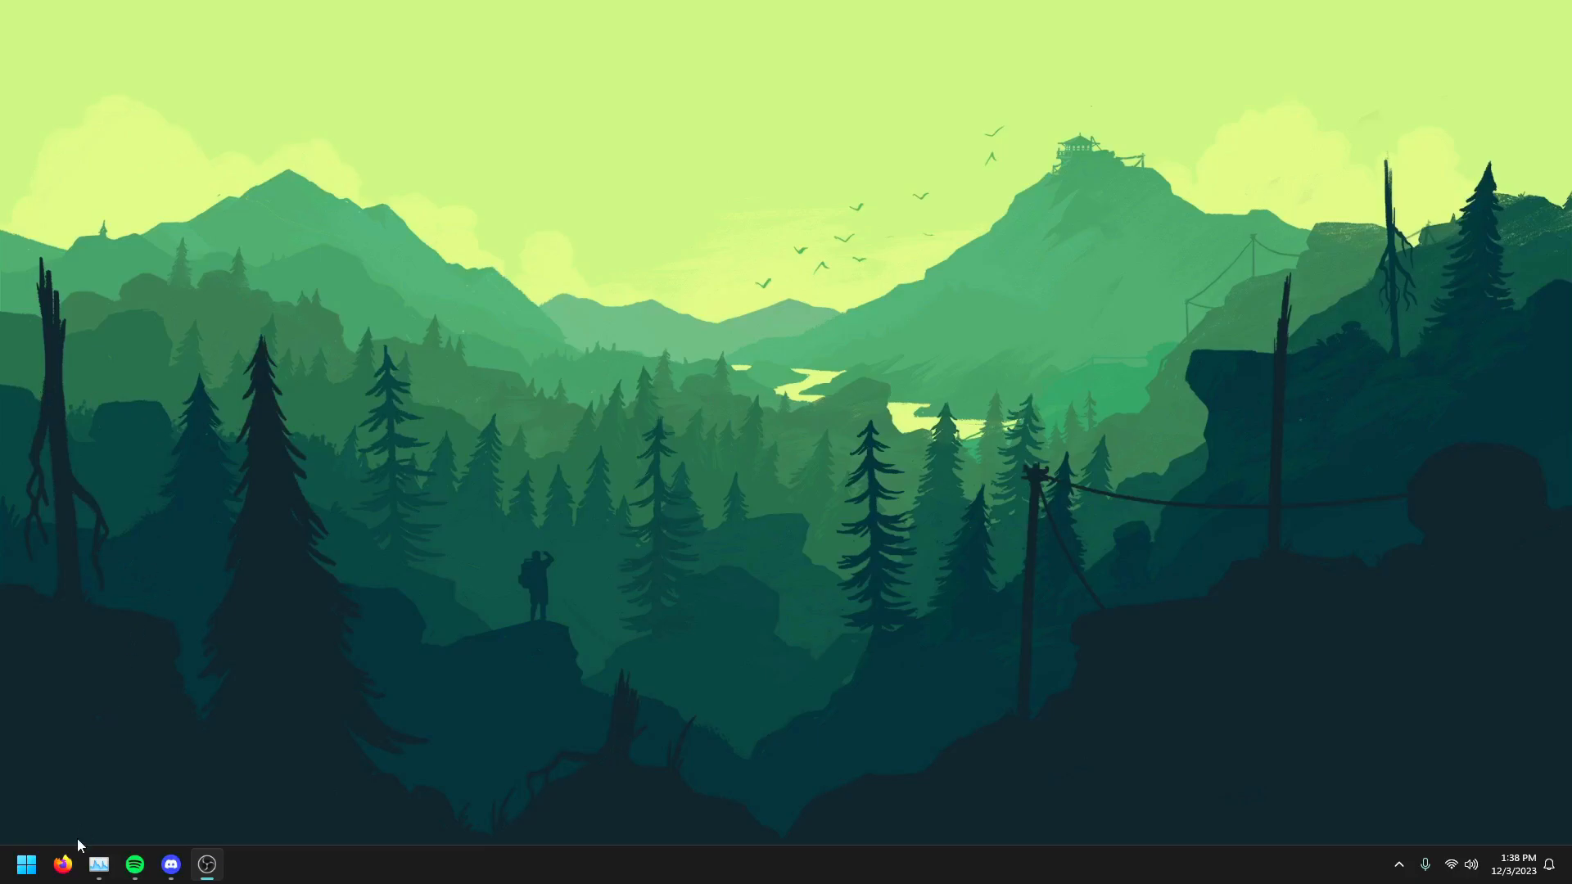
Open the bookmarked Calypto's Latency Guide in Firefox and find the section on disabling unnecessary services
left_click(69, 868)
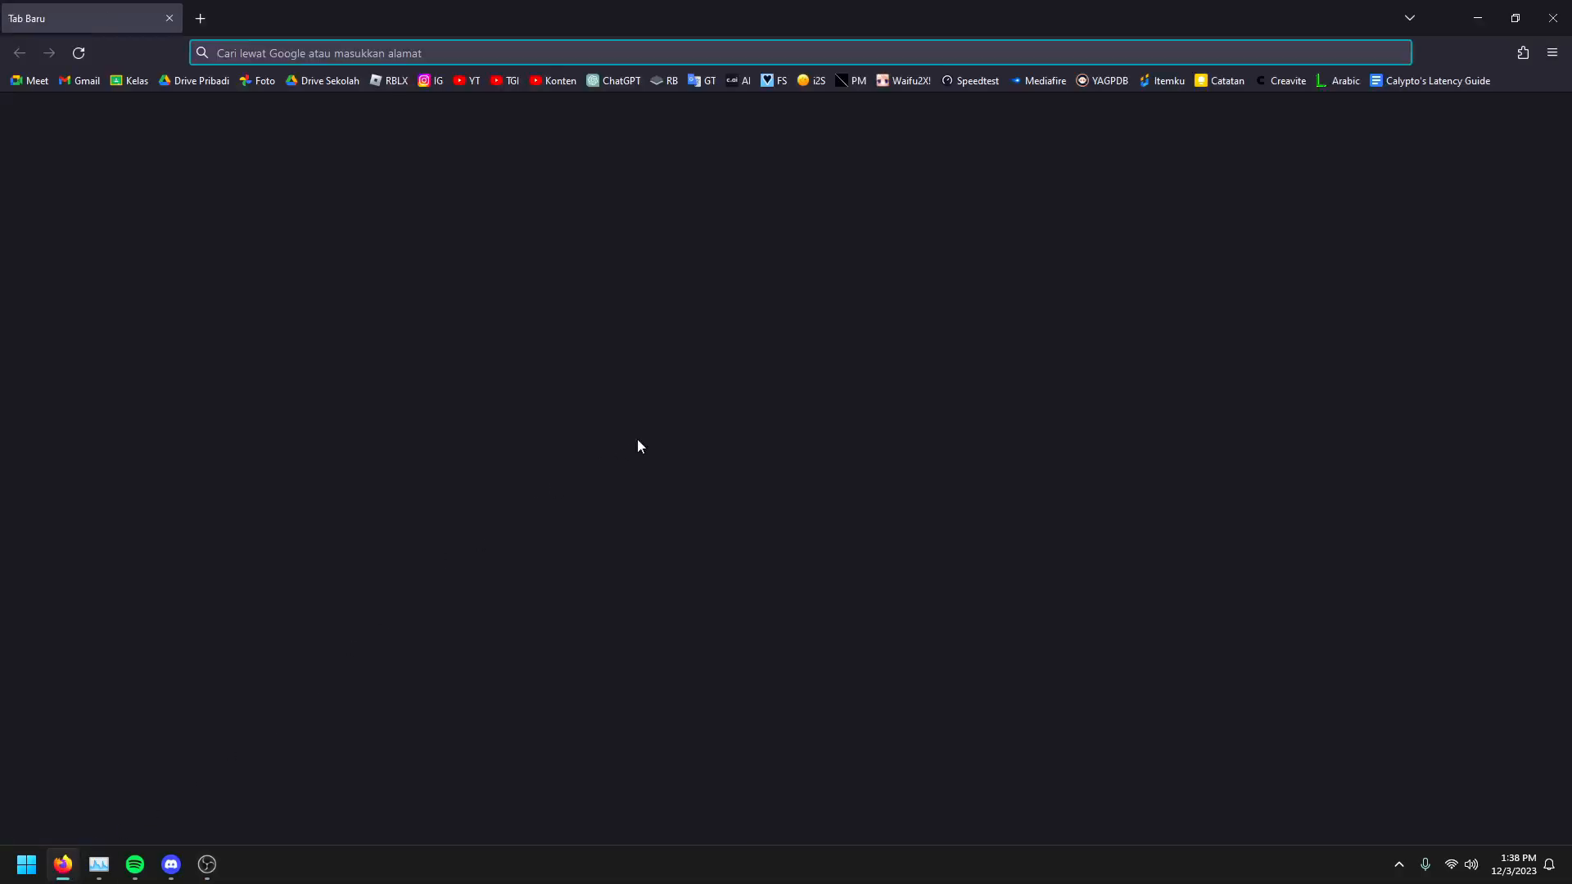
left_click(1422, 80)
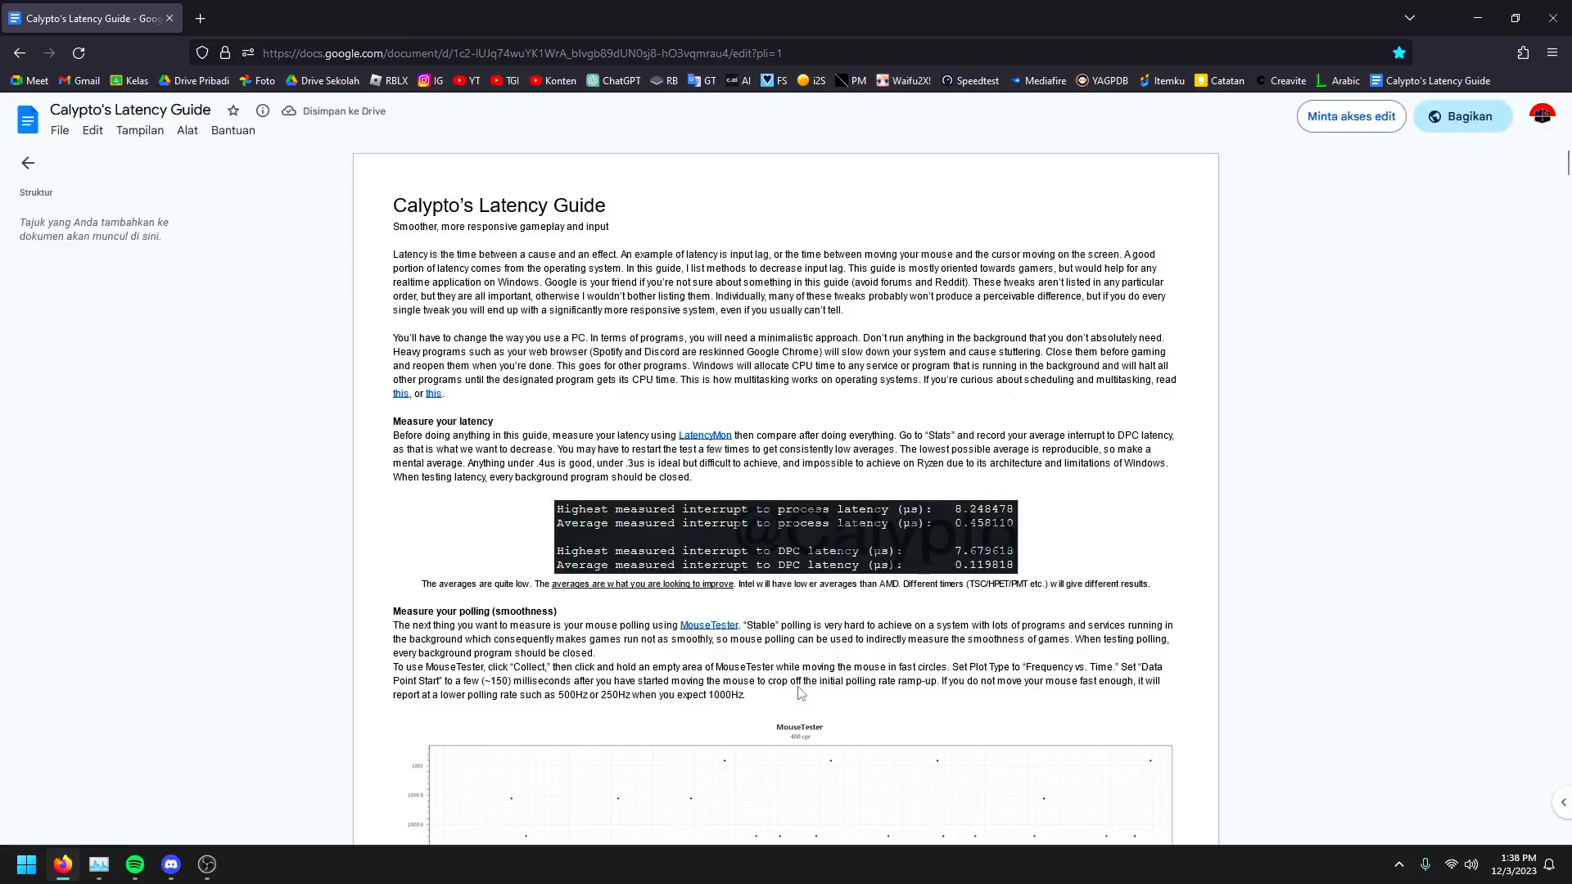
scroll(800, 693, "down", 3)
scroll(800, 693, "down", 8)
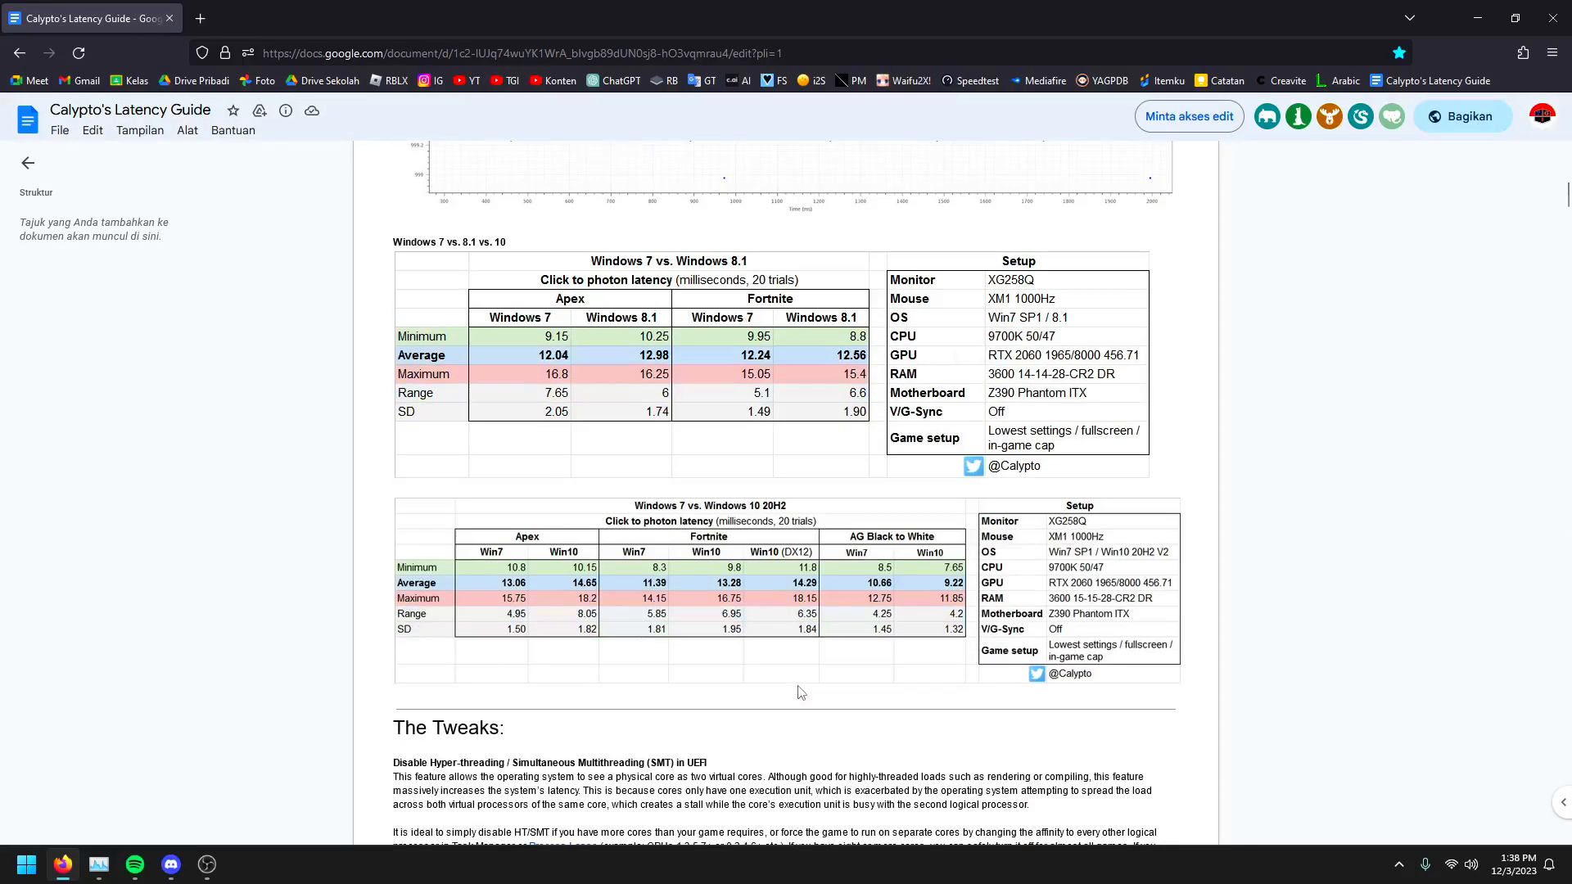
scroll(801, 693, "down", 11)
scroll(794, 689, "down", 14)
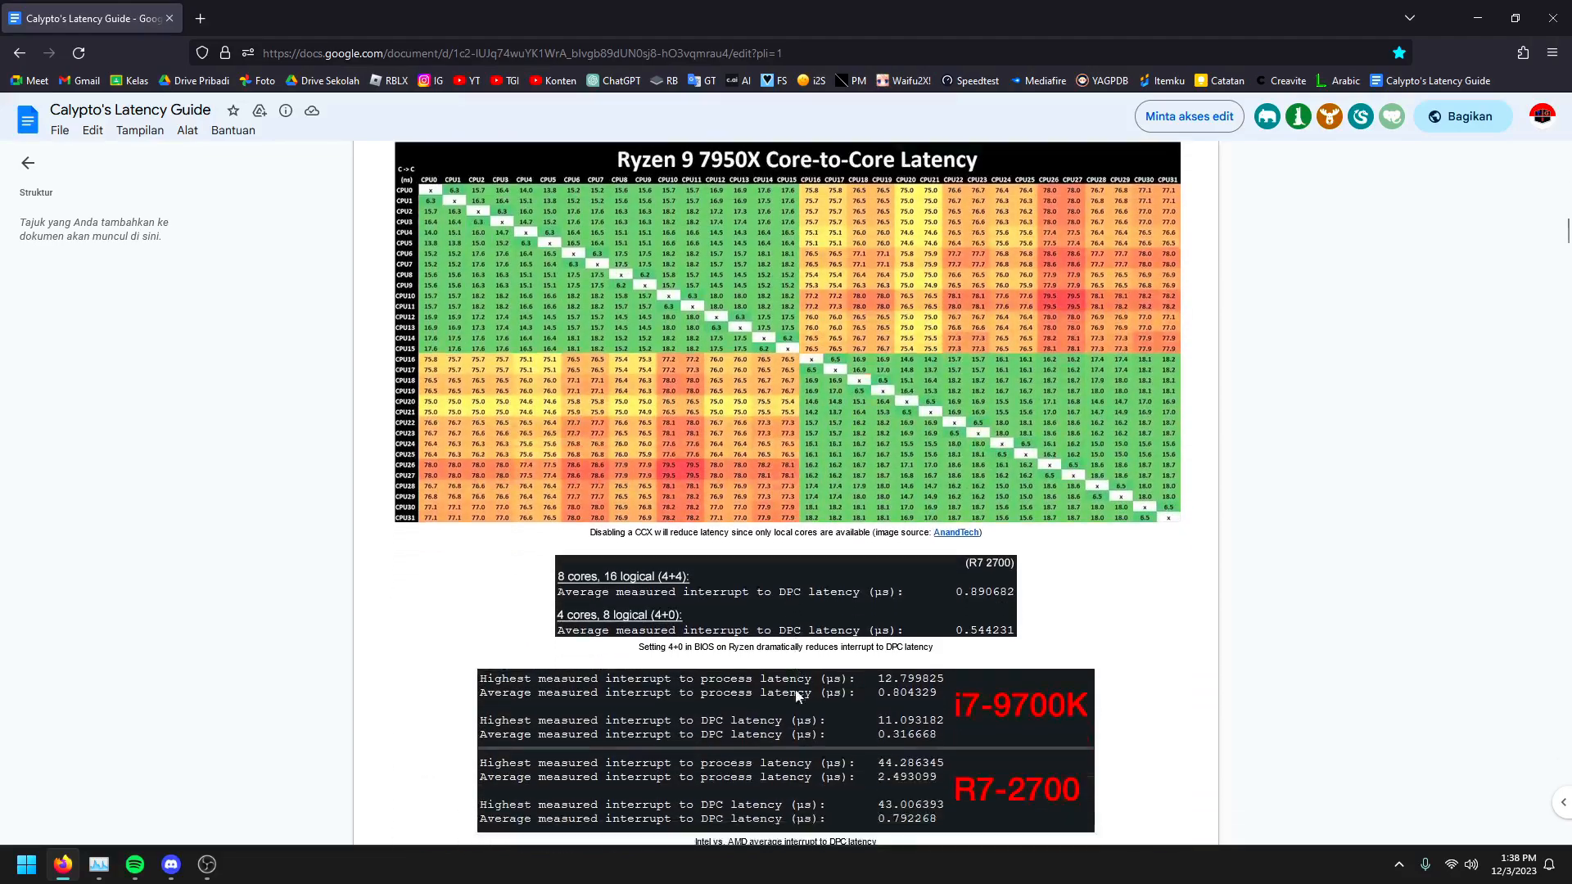
scroll(798, 696, "down", 14)
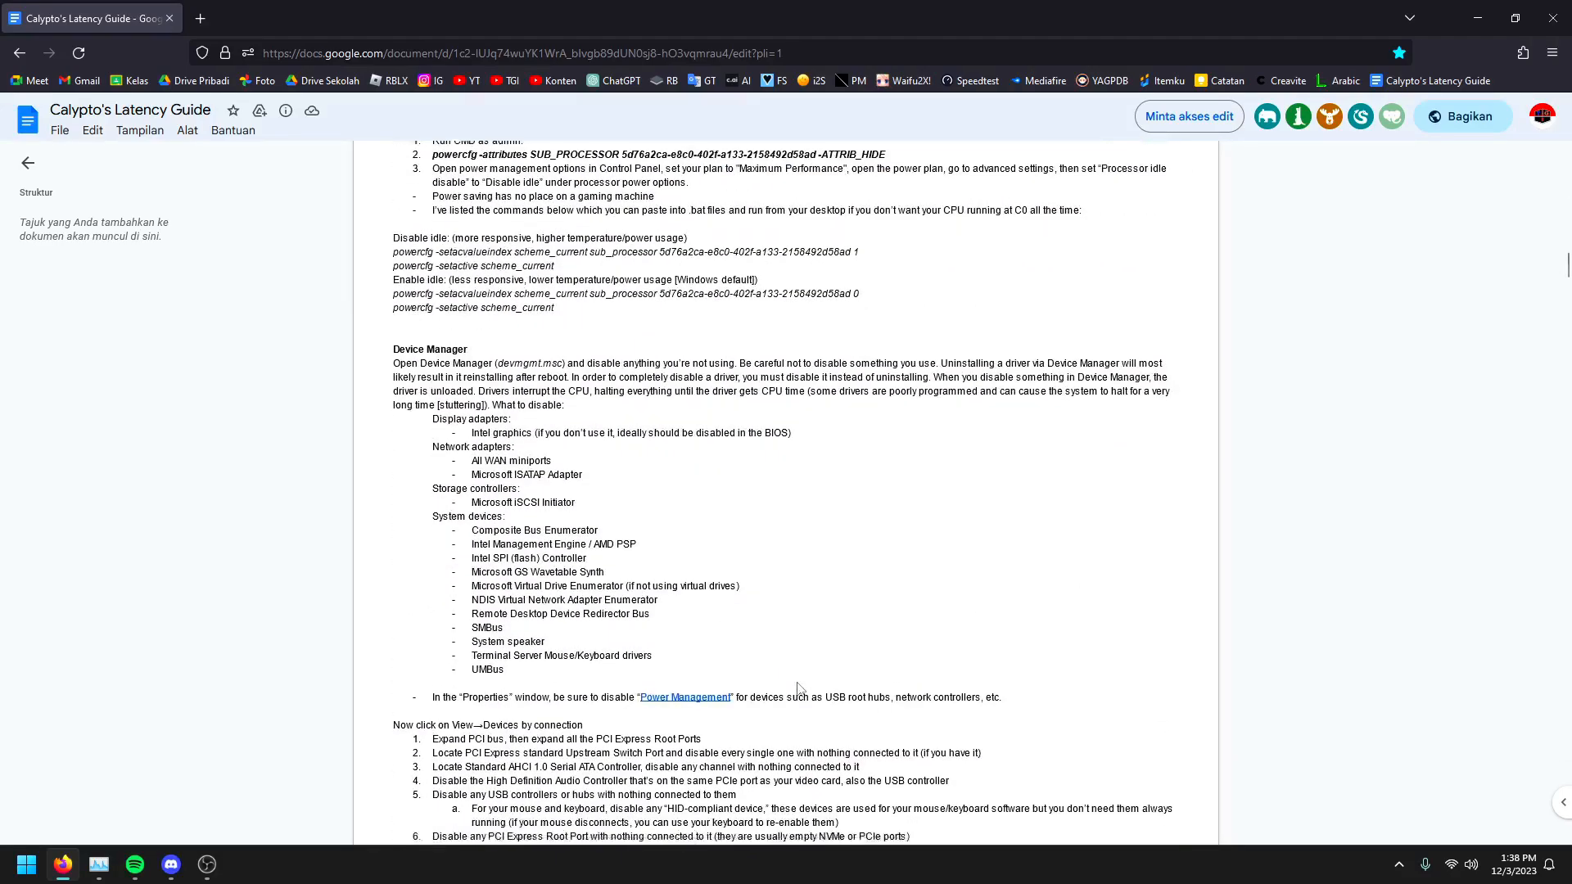
scroll(801, 690, "down", 3)
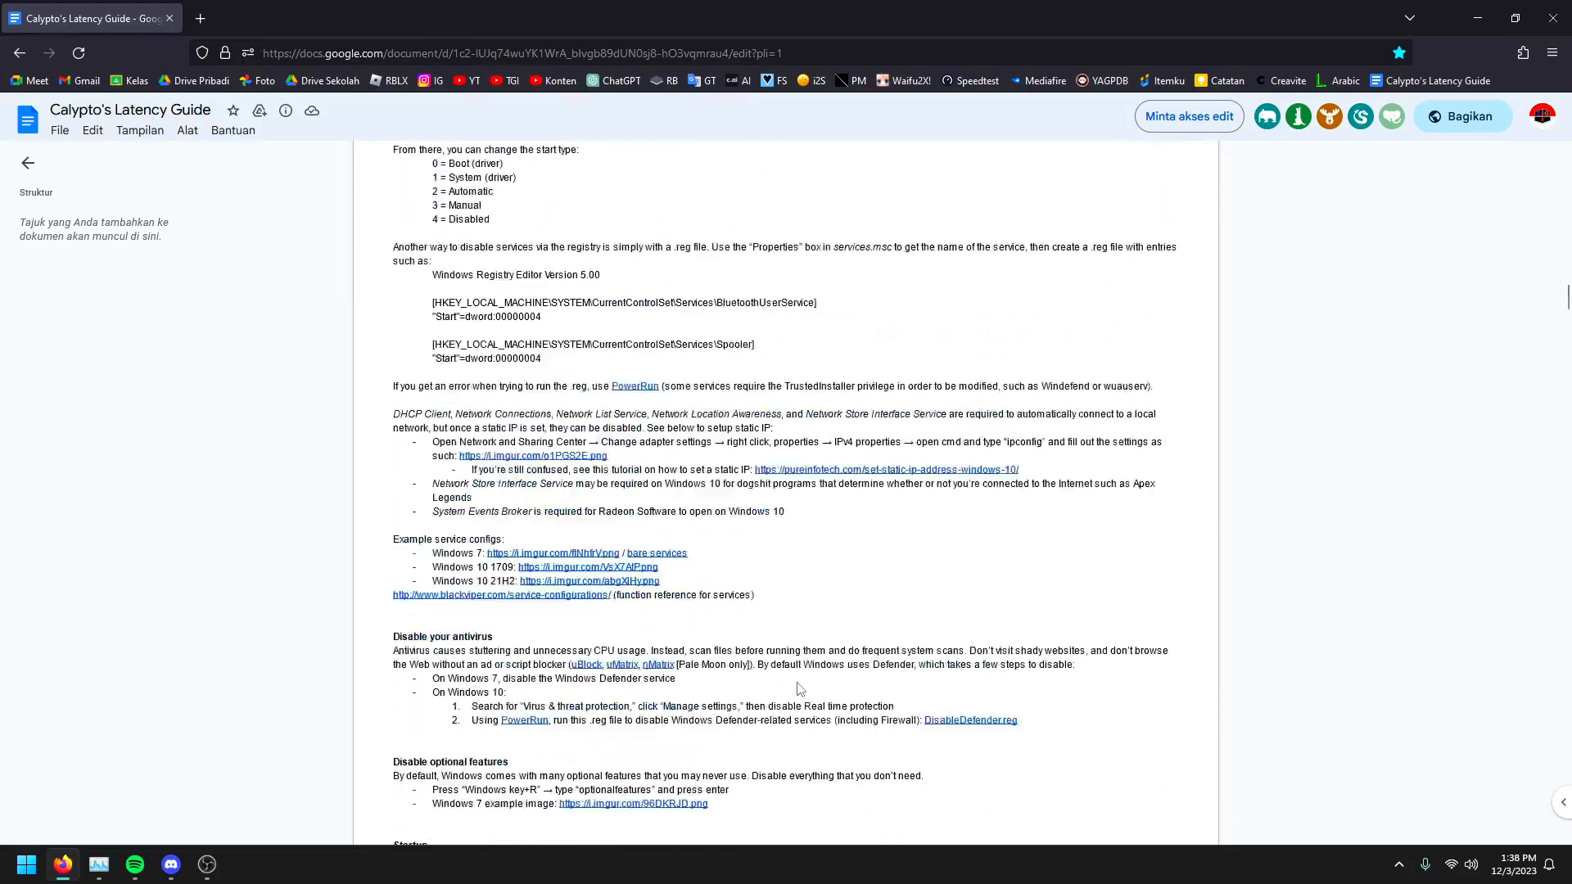
scroll(801, 690, "up", 5)
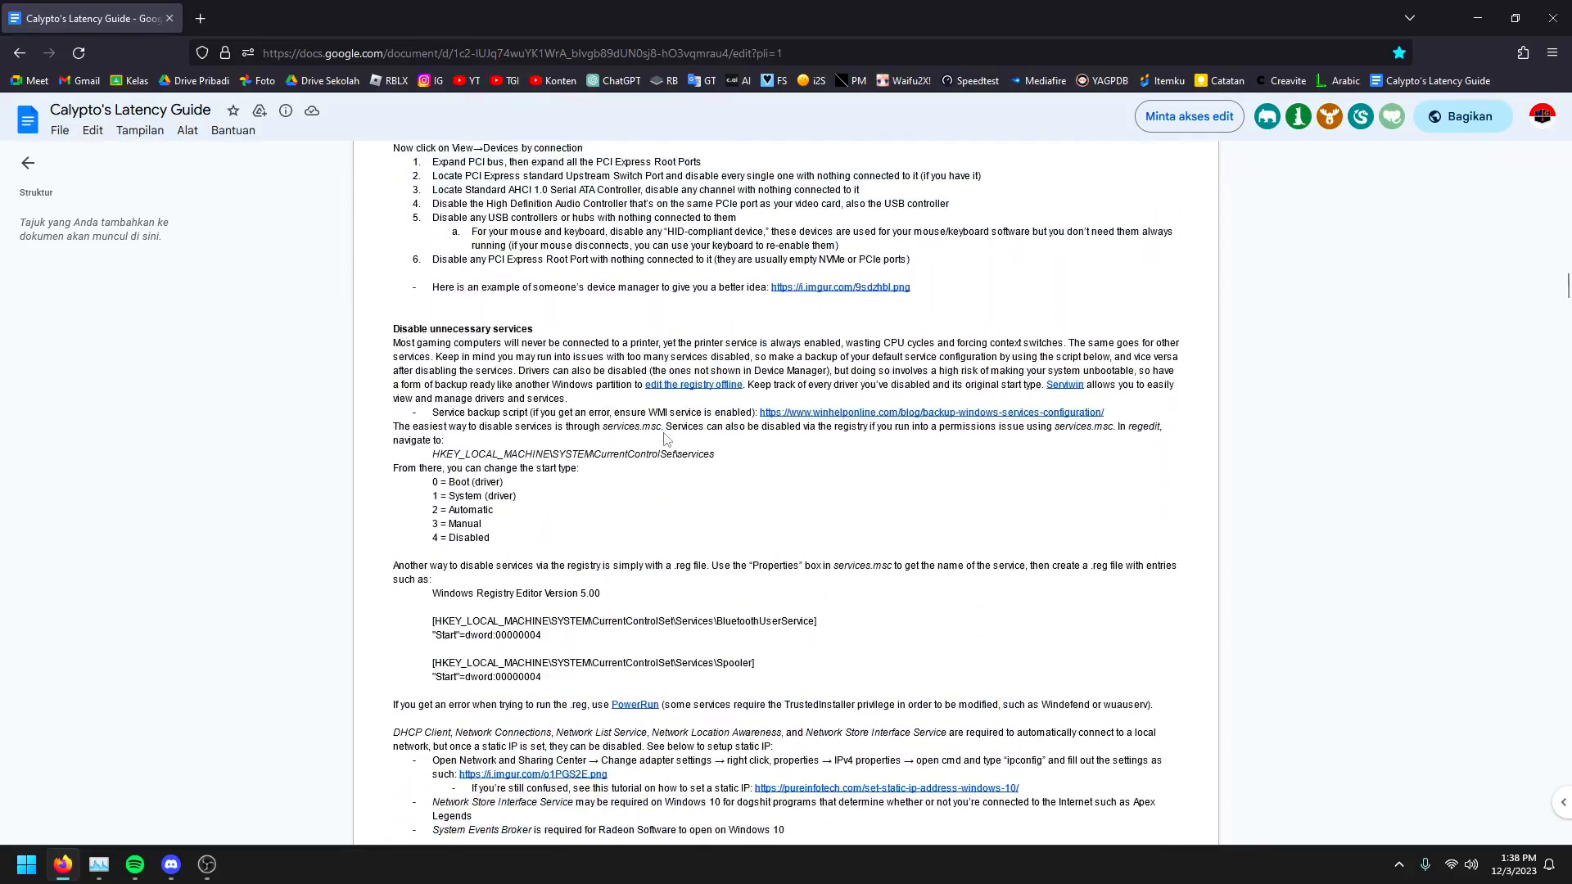
Enlarge the guide to 140% and examine the "Disable unnecessary services" section, including its startup type list
key("ctrl+plus")
scroll(653, 457, "down", 2)
scroll(653, 458, "up", 2)
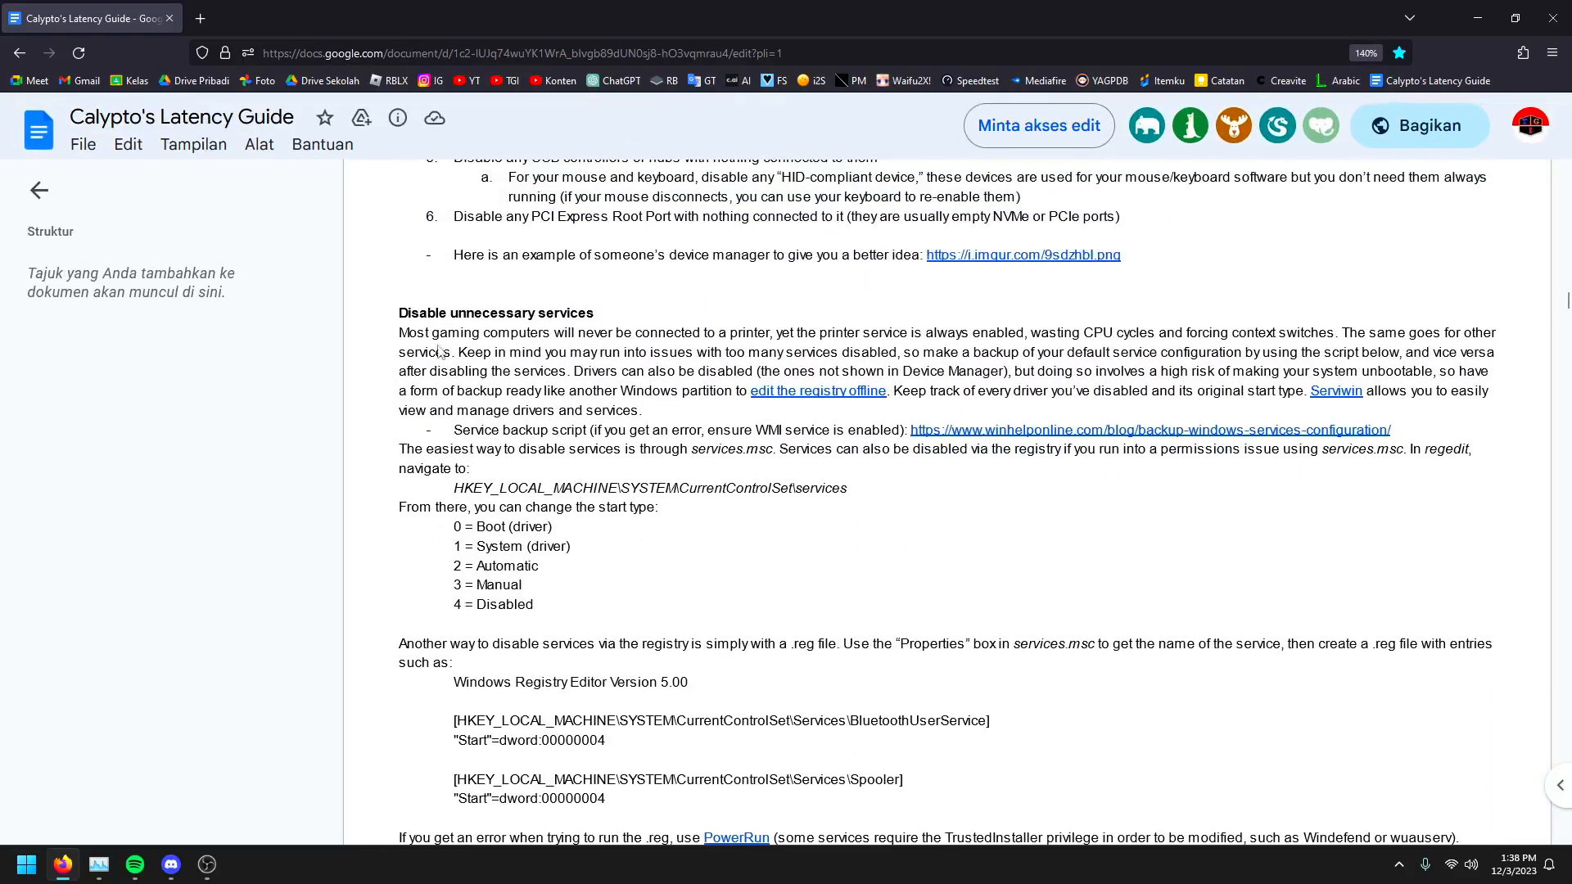
left_click_drag(400, 315, 596, 317)
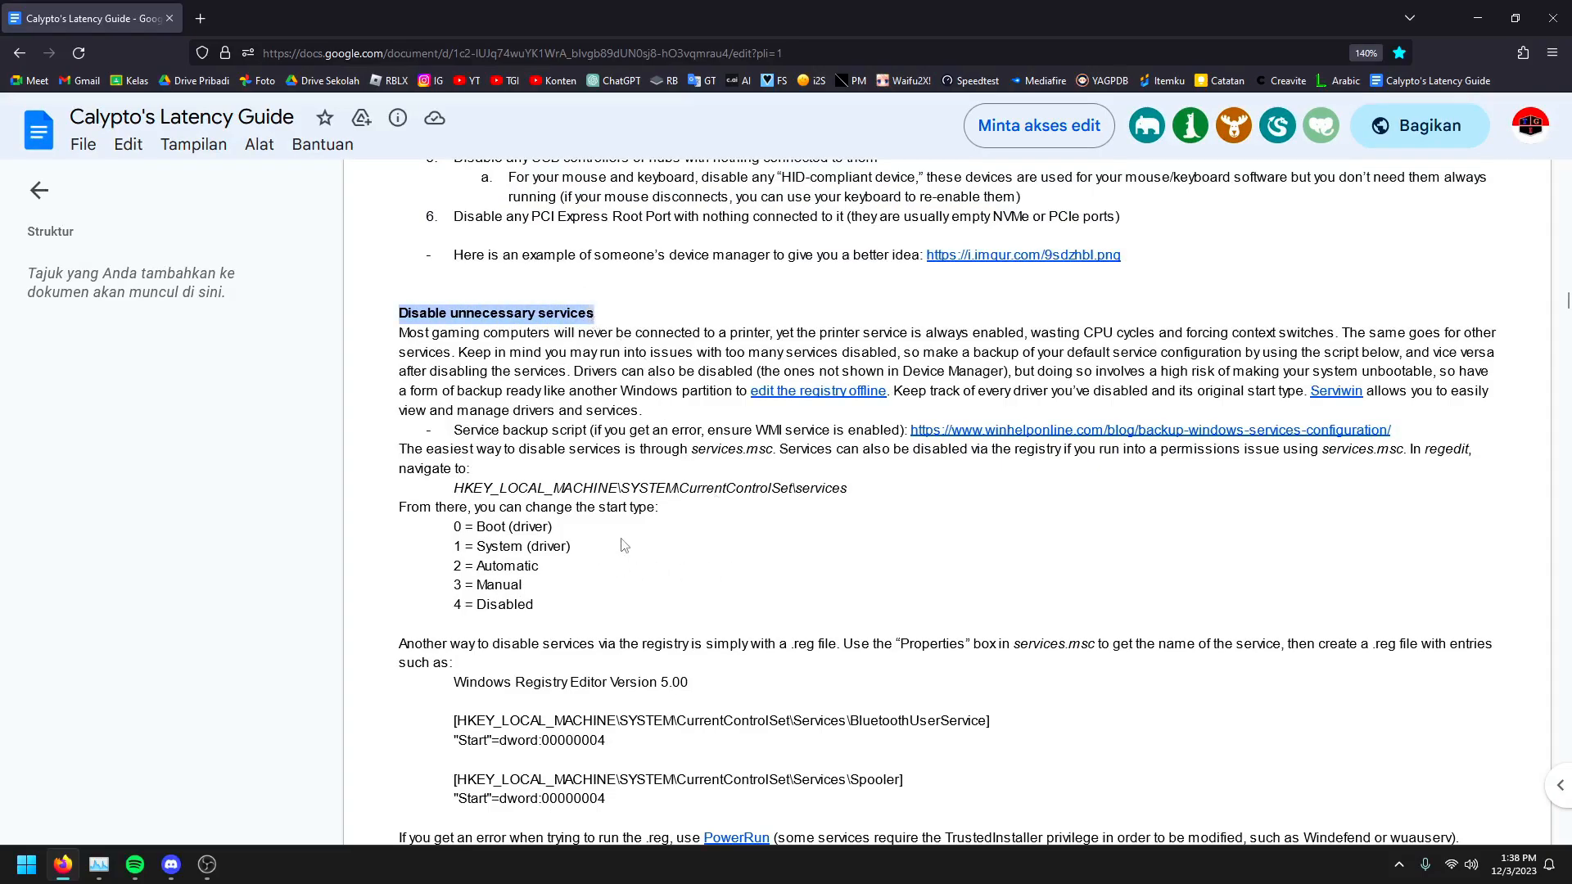
left_click(656, 549)
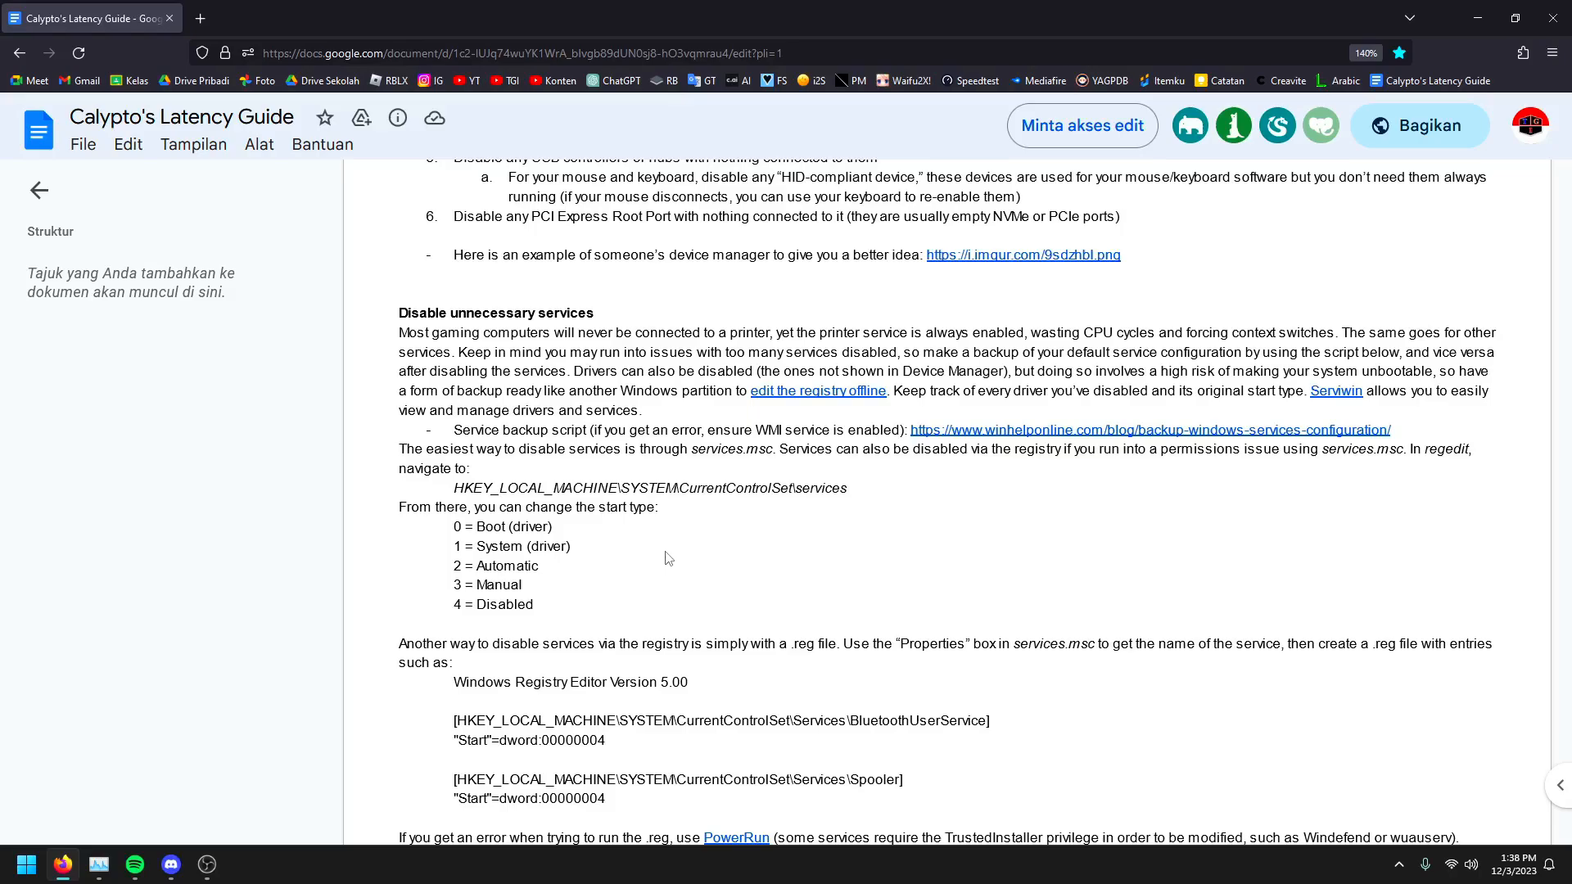
scroll(668, 558, "down", 2)
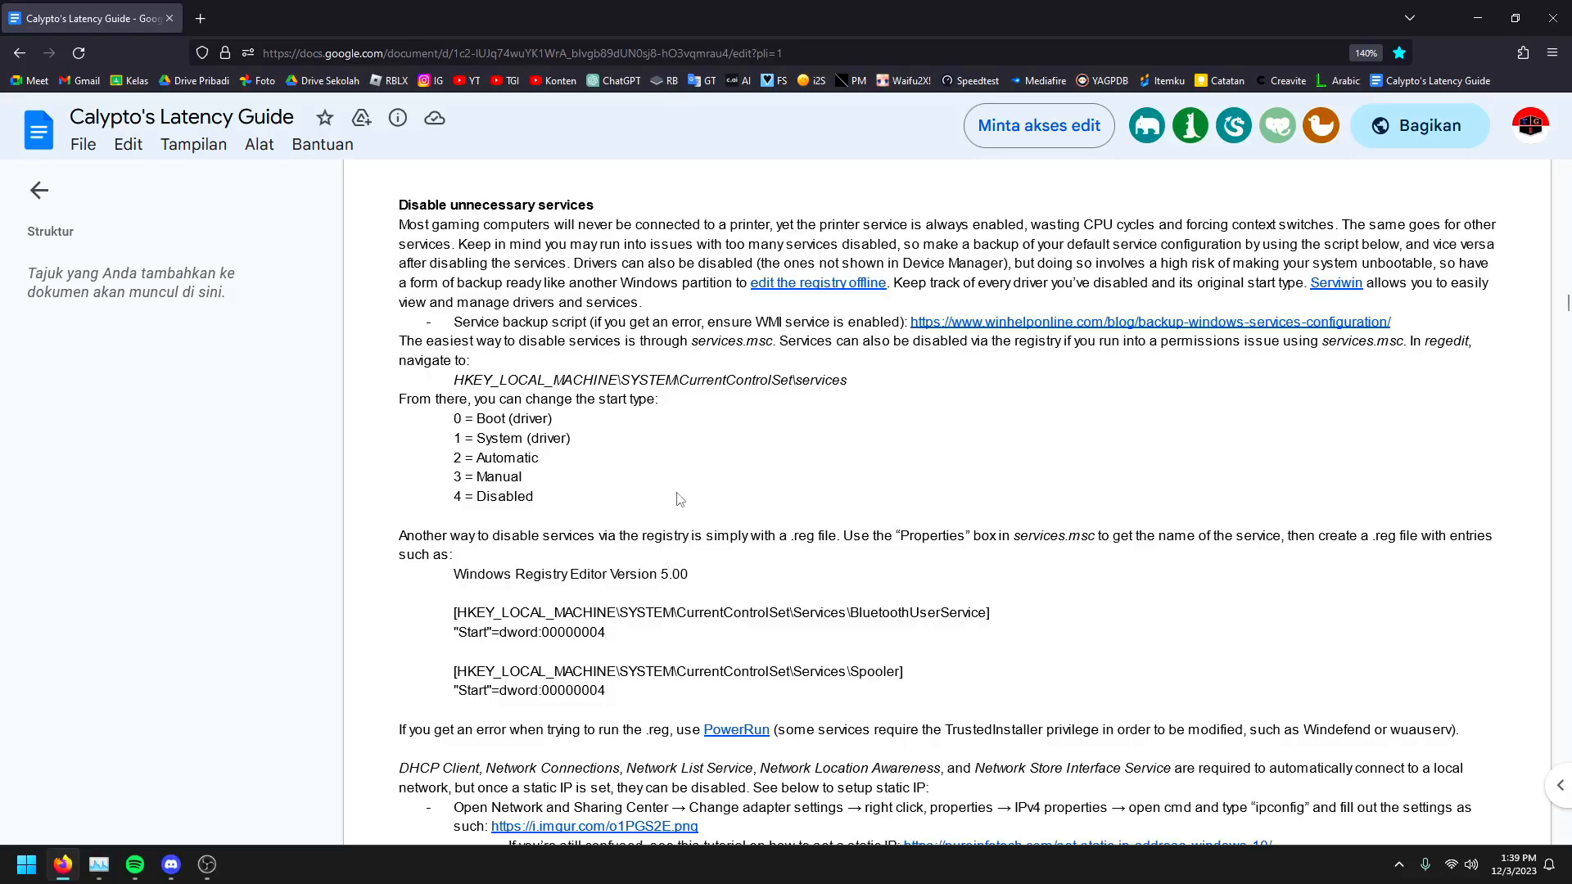
Search Windows for "services", open the Services app and place its window over the middle of the guide
key("super")
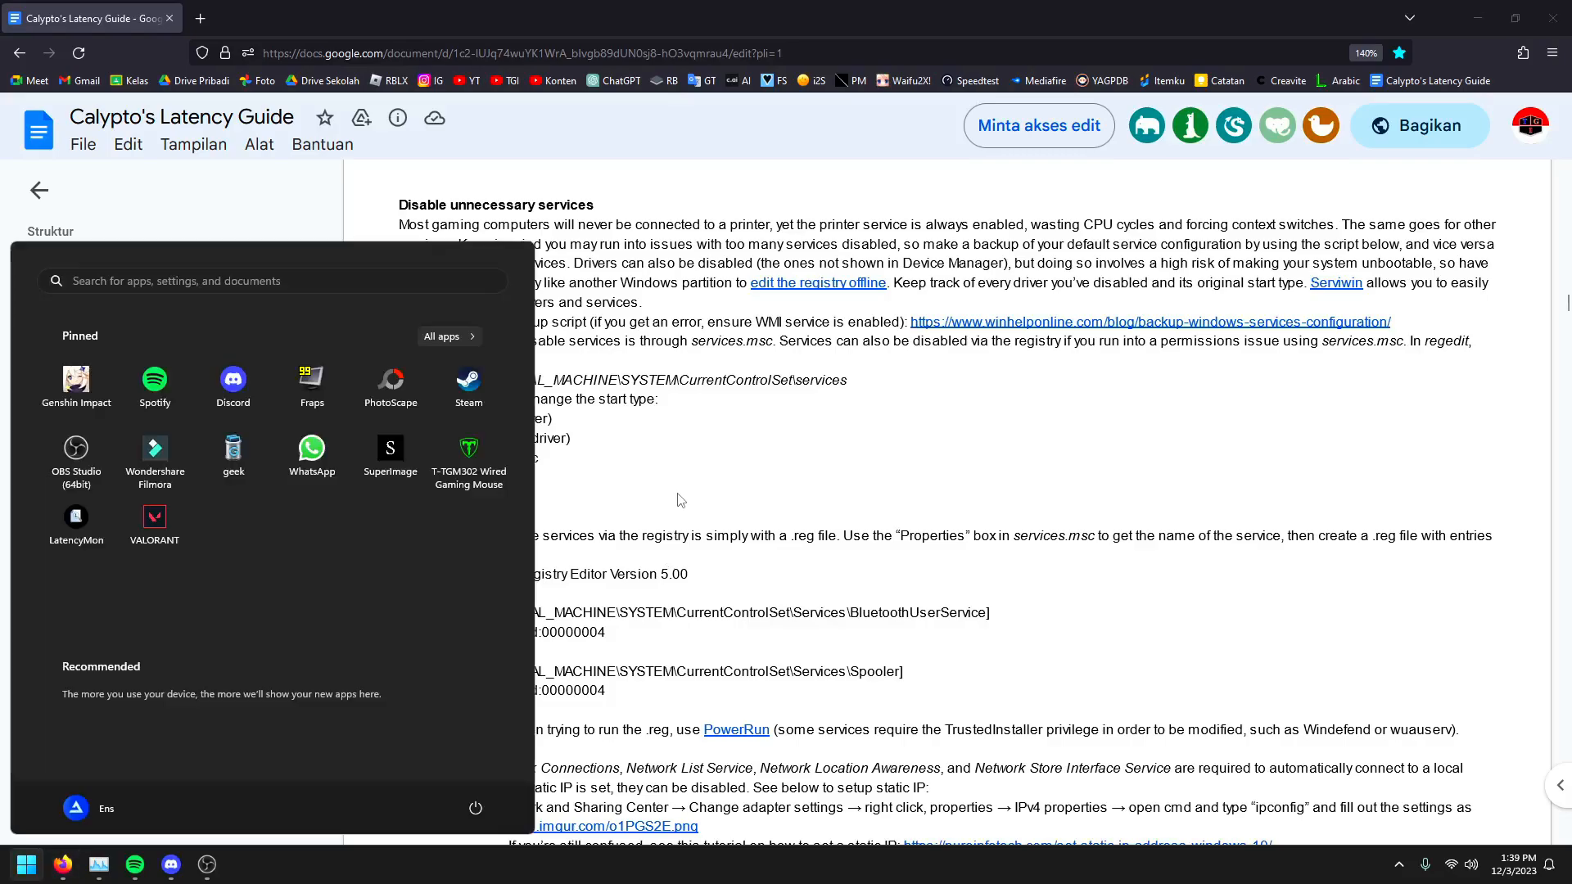
type("services")
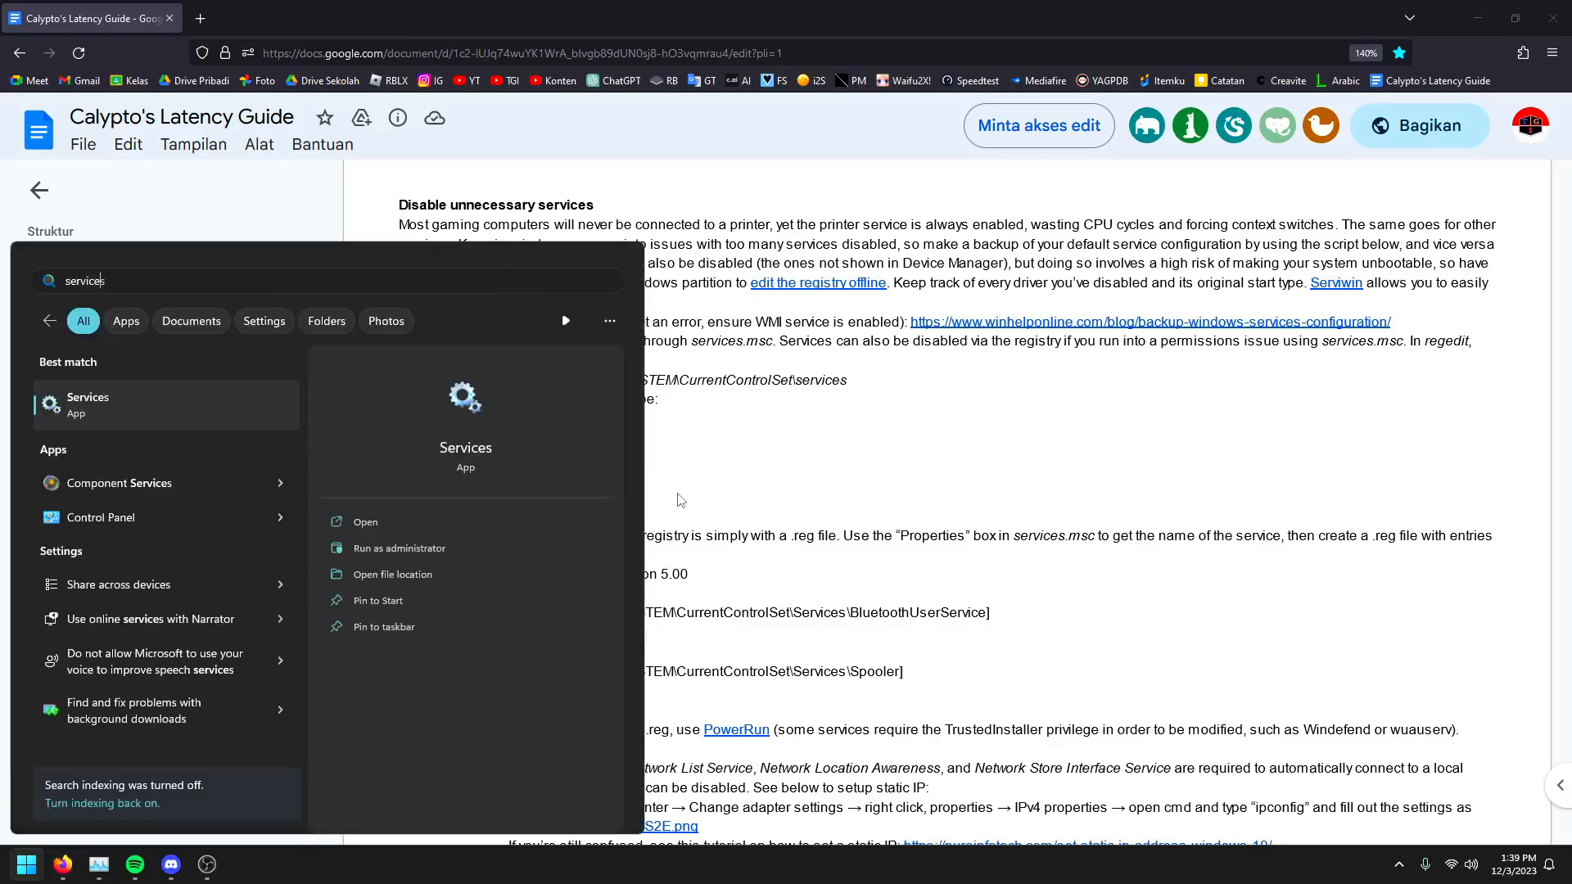
left_click(224, 413)
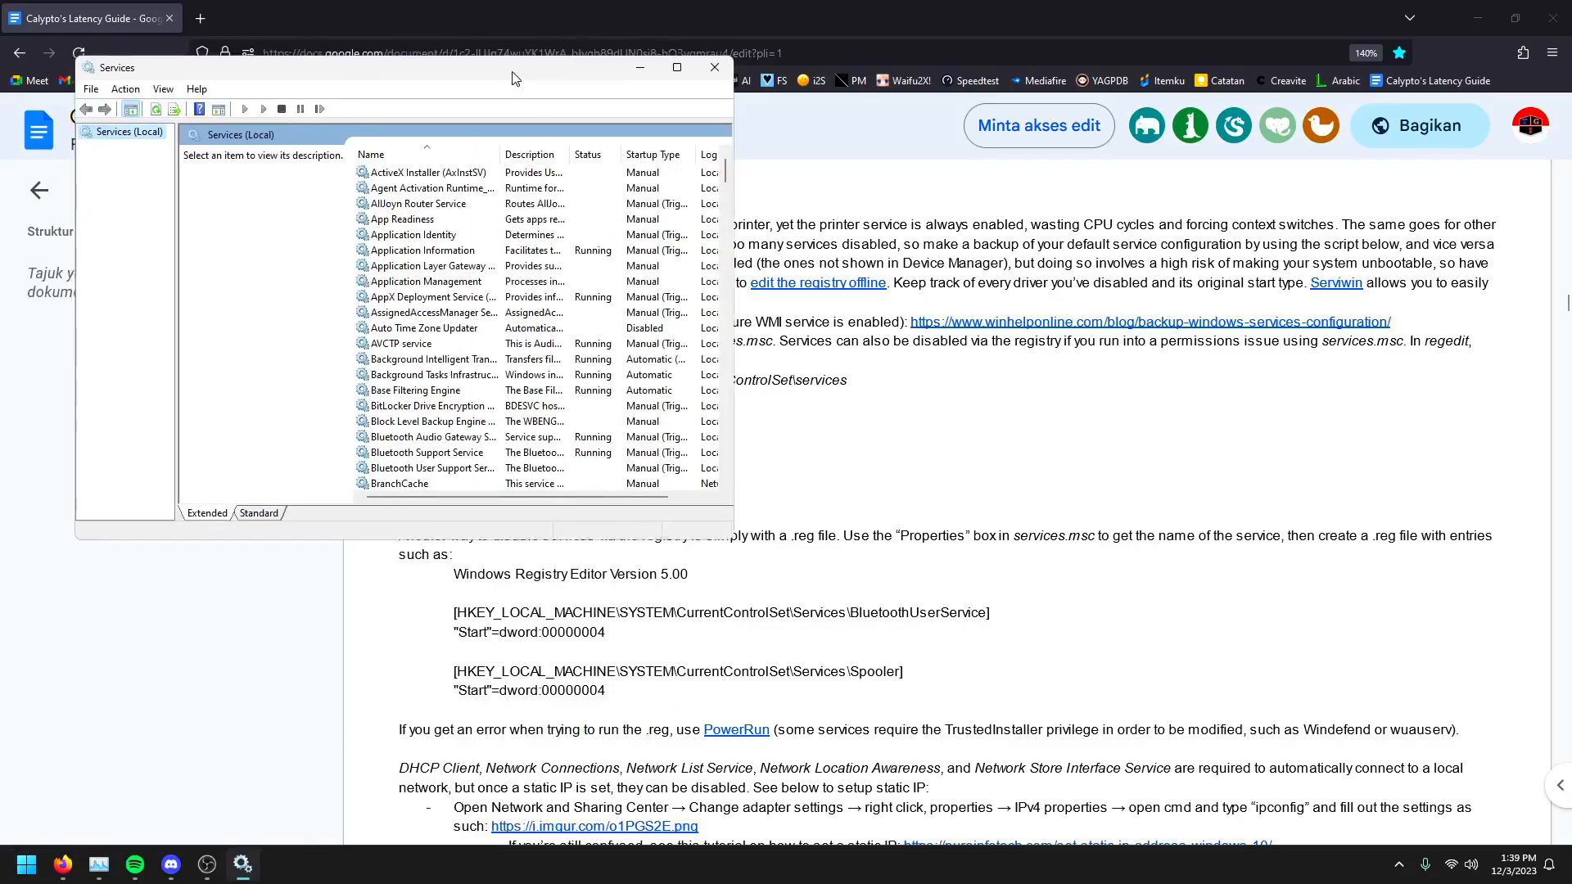
left_click_drag(516, 78, 880, 193)
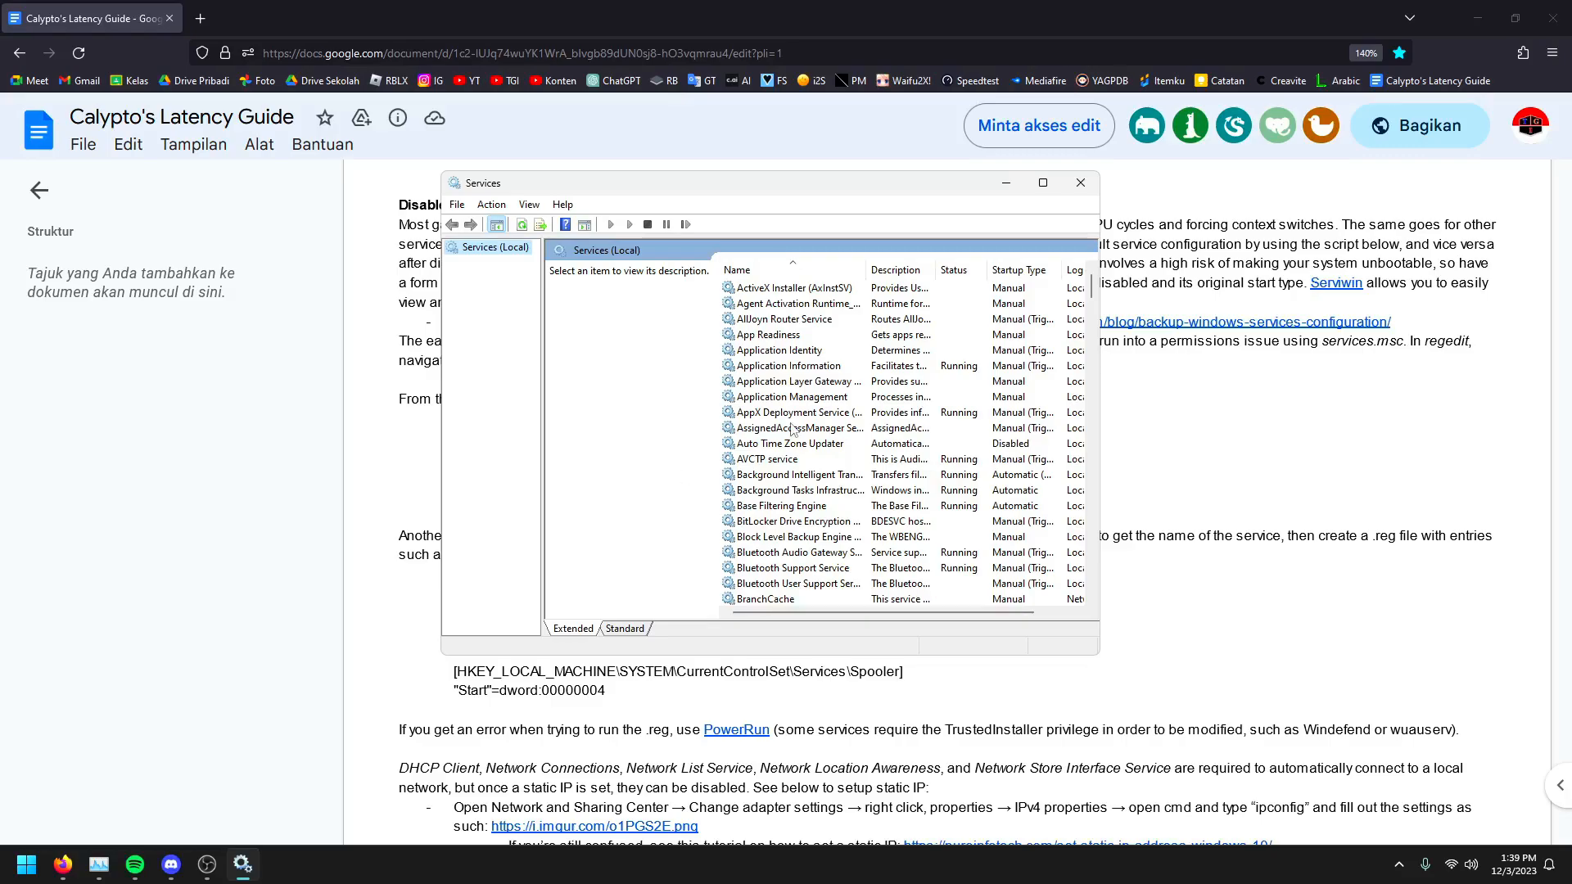
Set the startup type of the Connected User Experiences and Telemetry service to Disabled and apply it
scroll(788, 426, "down", 1)
scroll(862, 649, "down", 4)
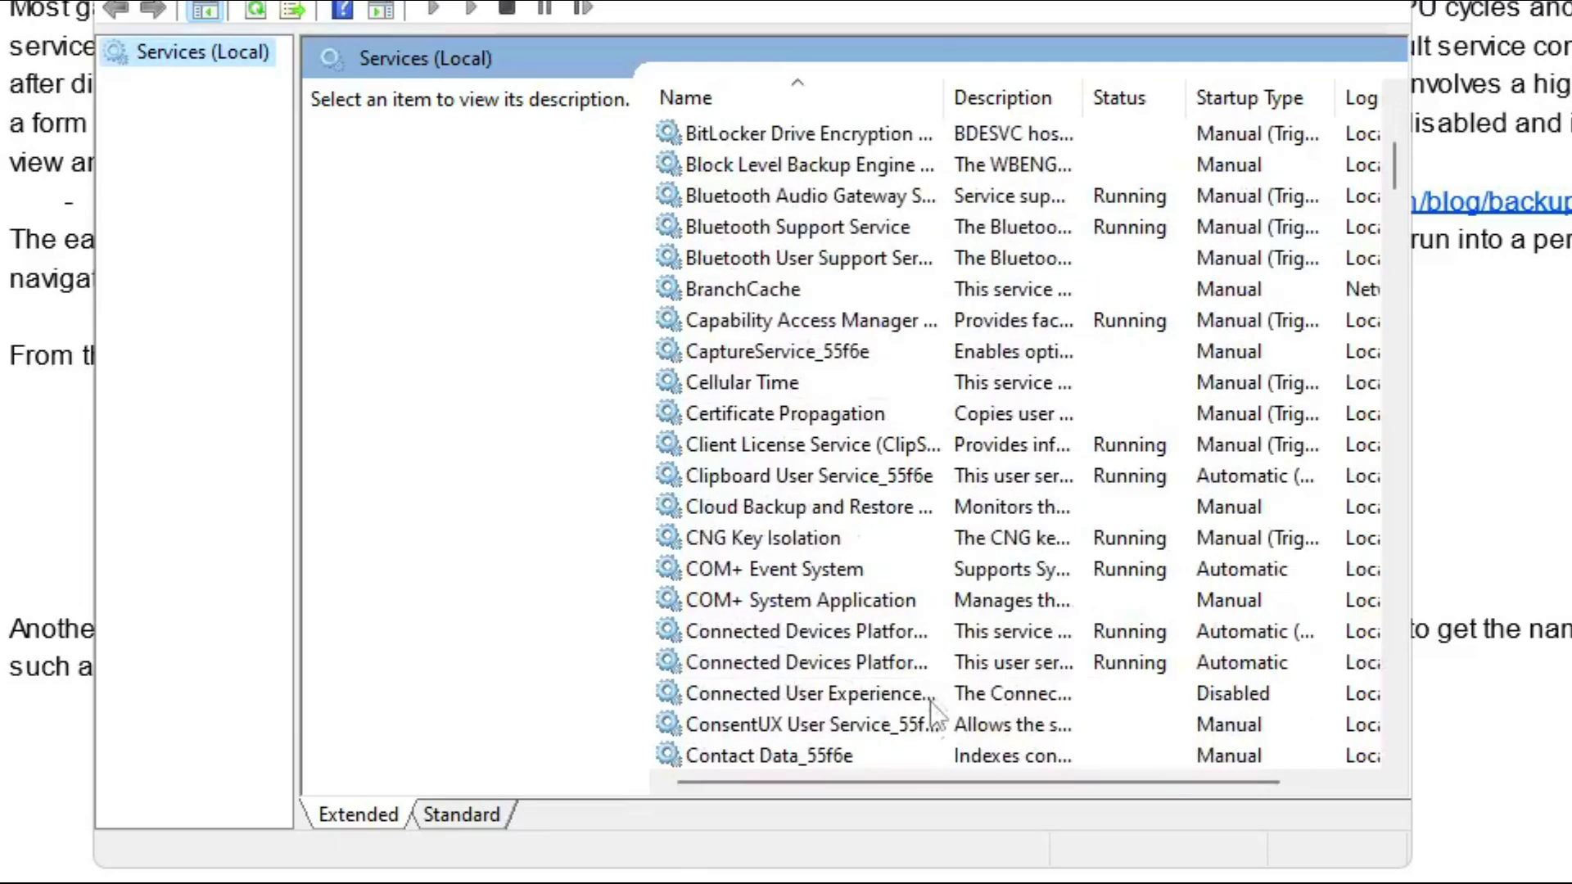
scroll(900, 679, "down", 1)
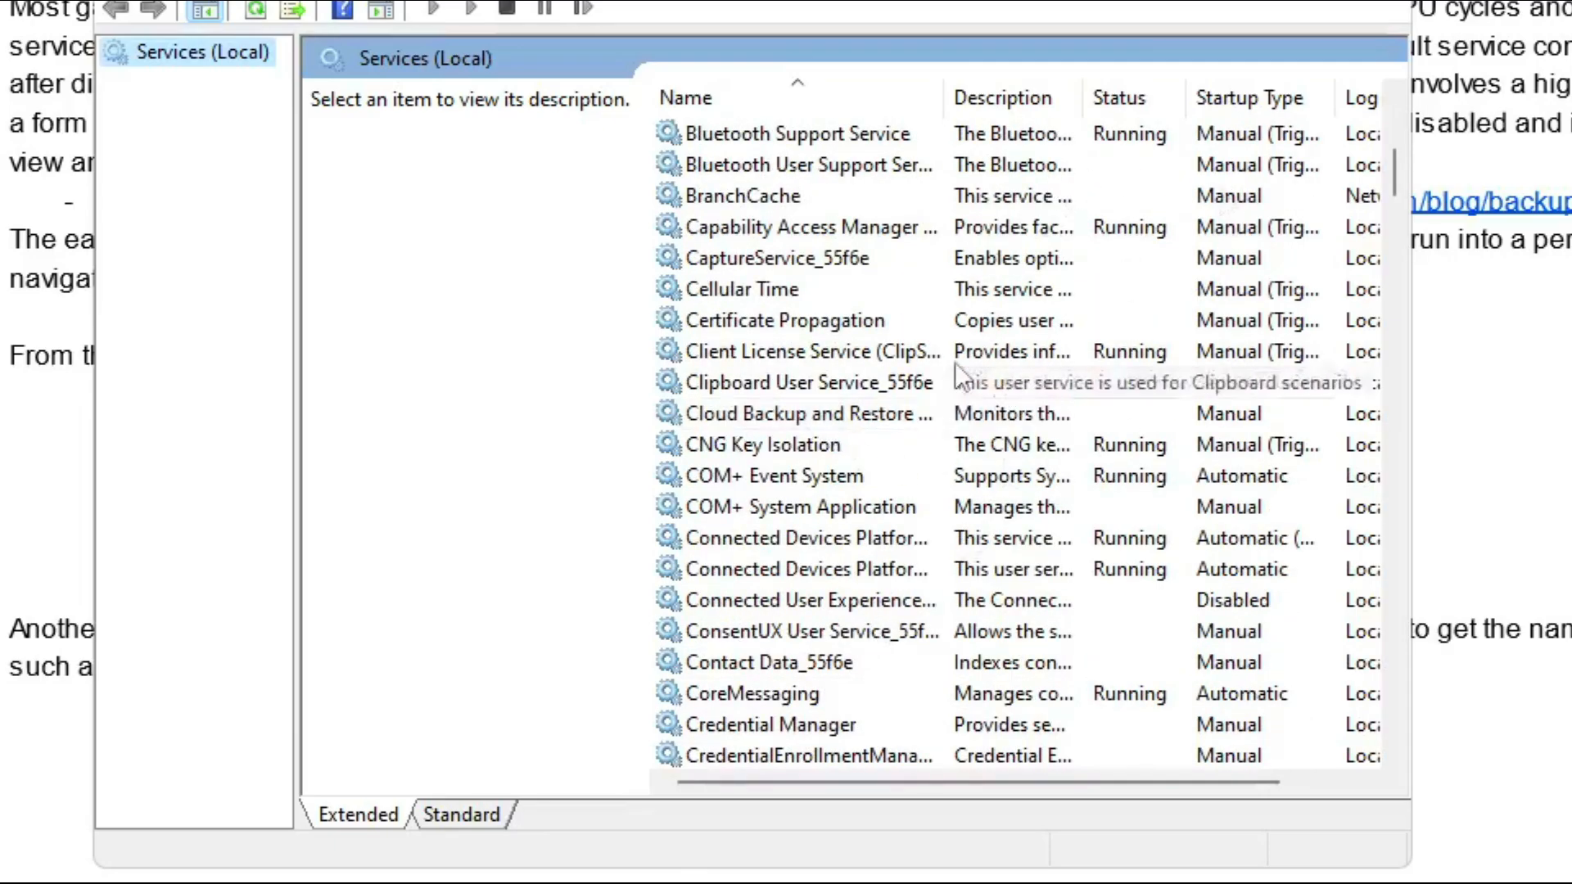
left_click(858, 604)
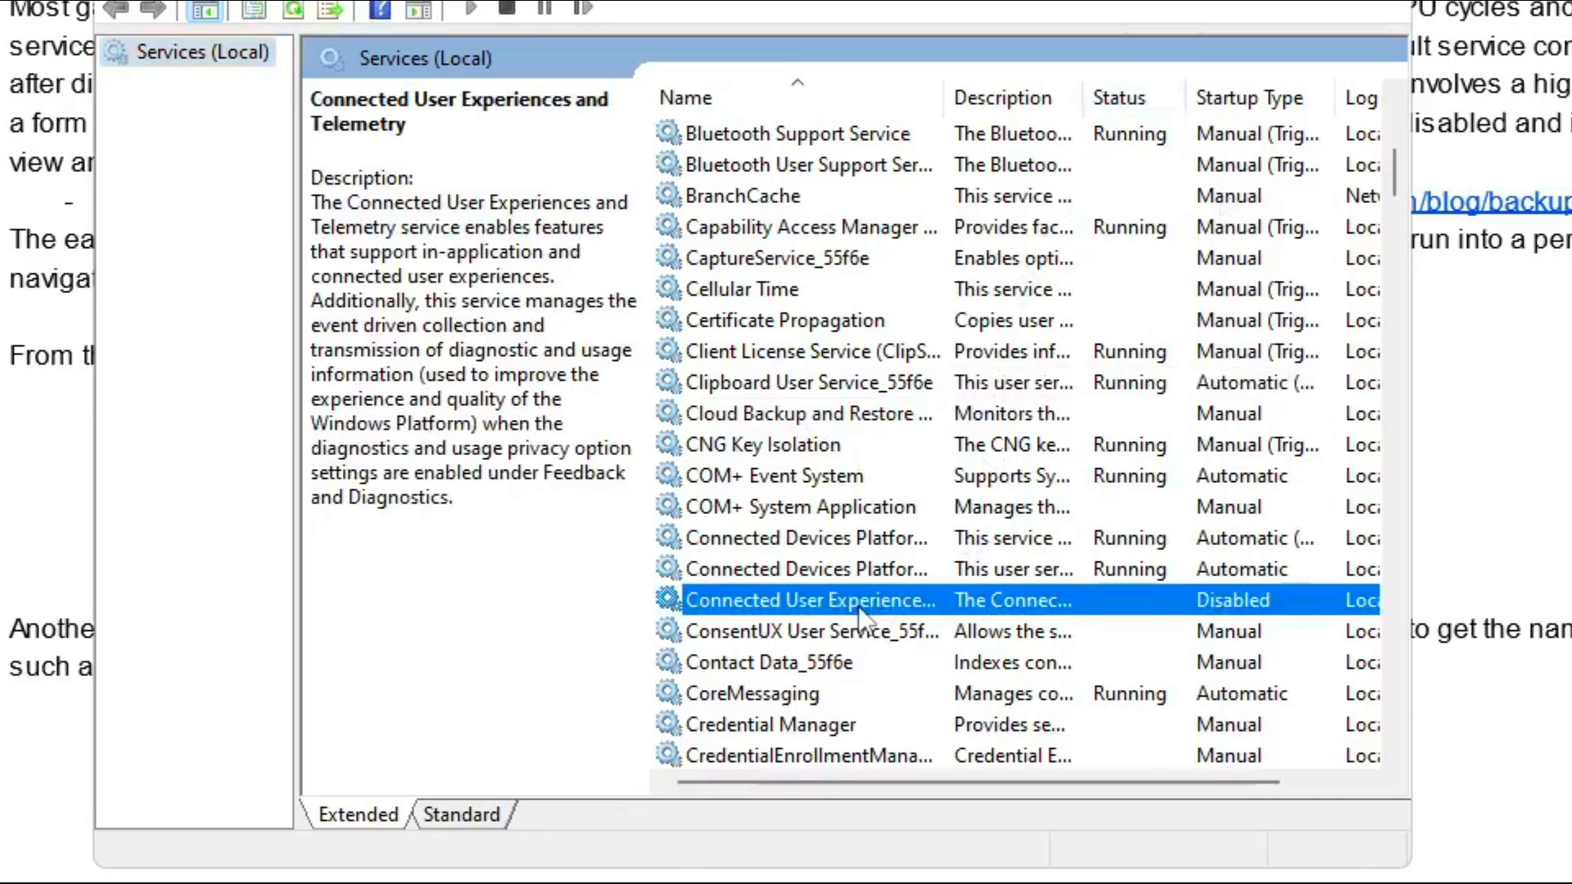
scroll(790, 610, "down", 2)
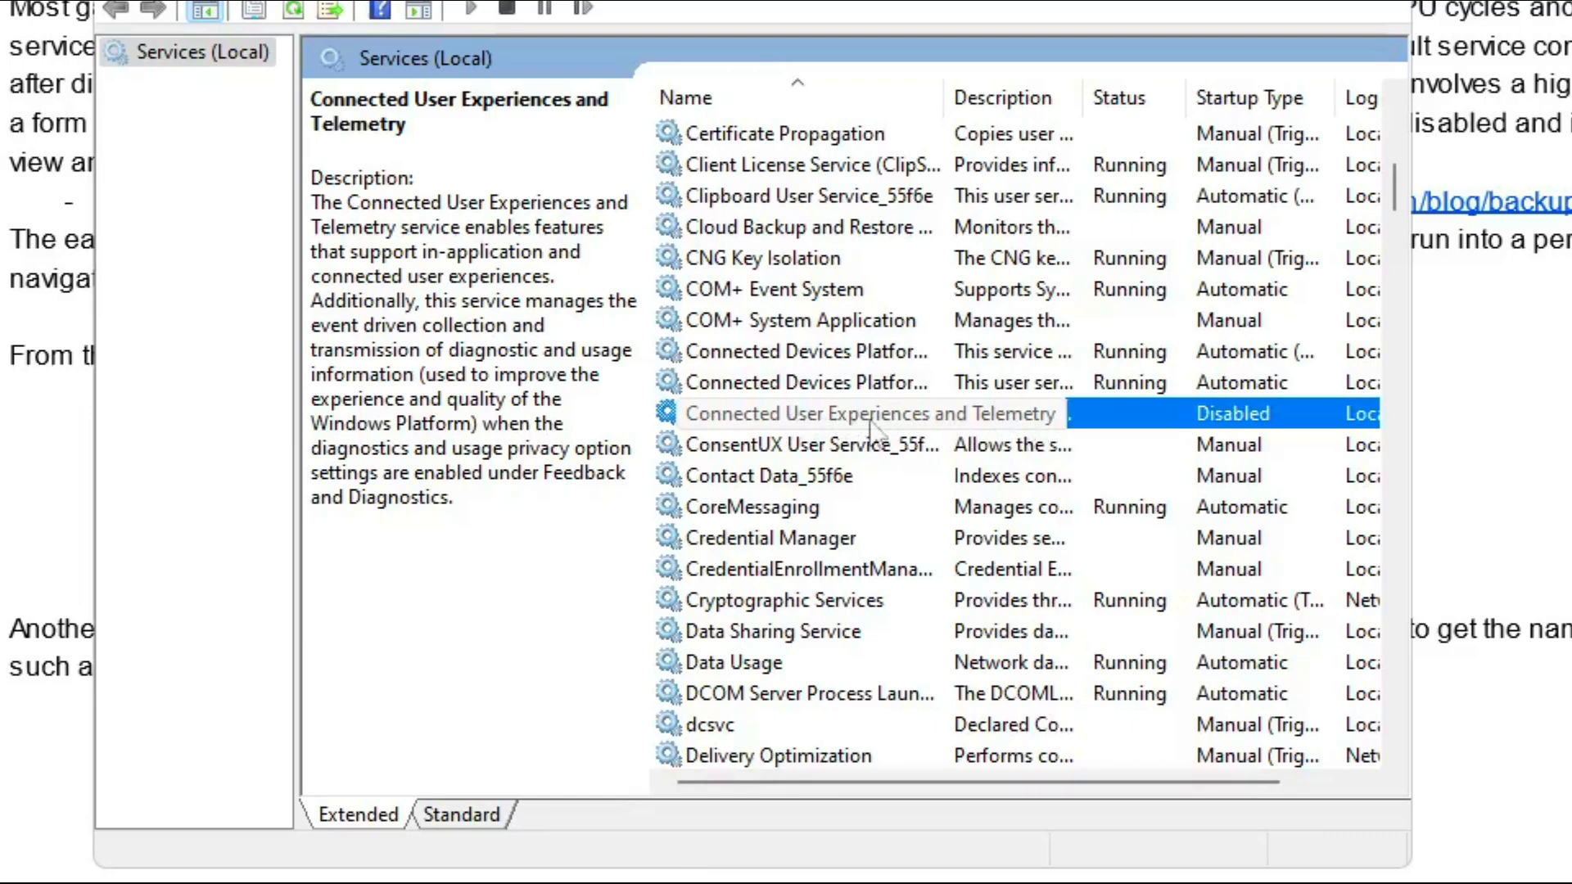
right_click(822, 412)
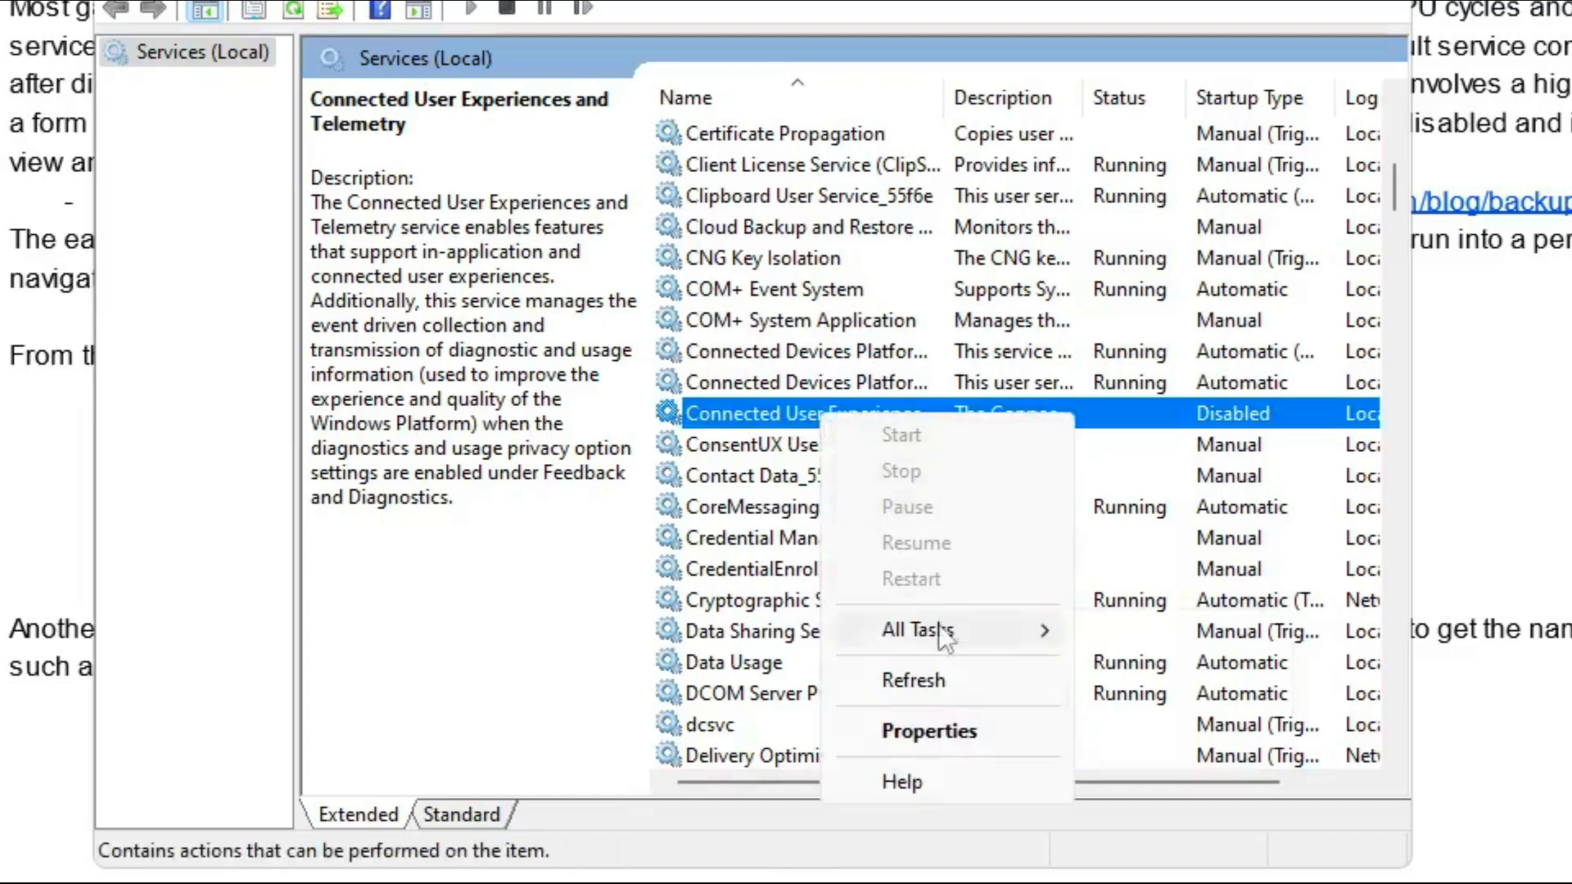
left_click(939, 734)
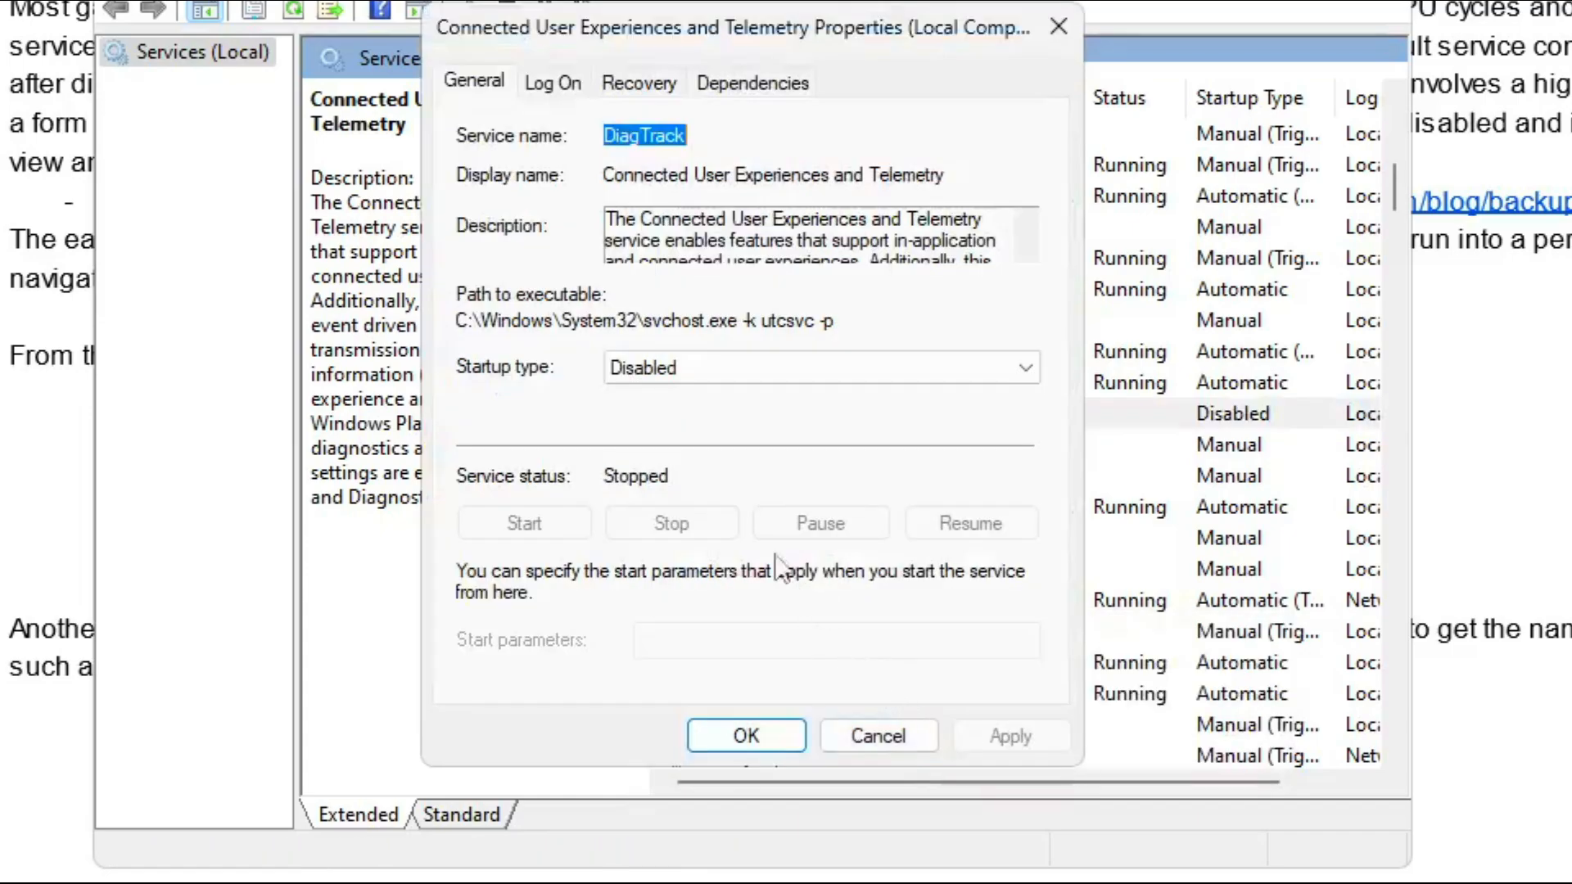
left_click(647, 373)
left_click(662, 464)
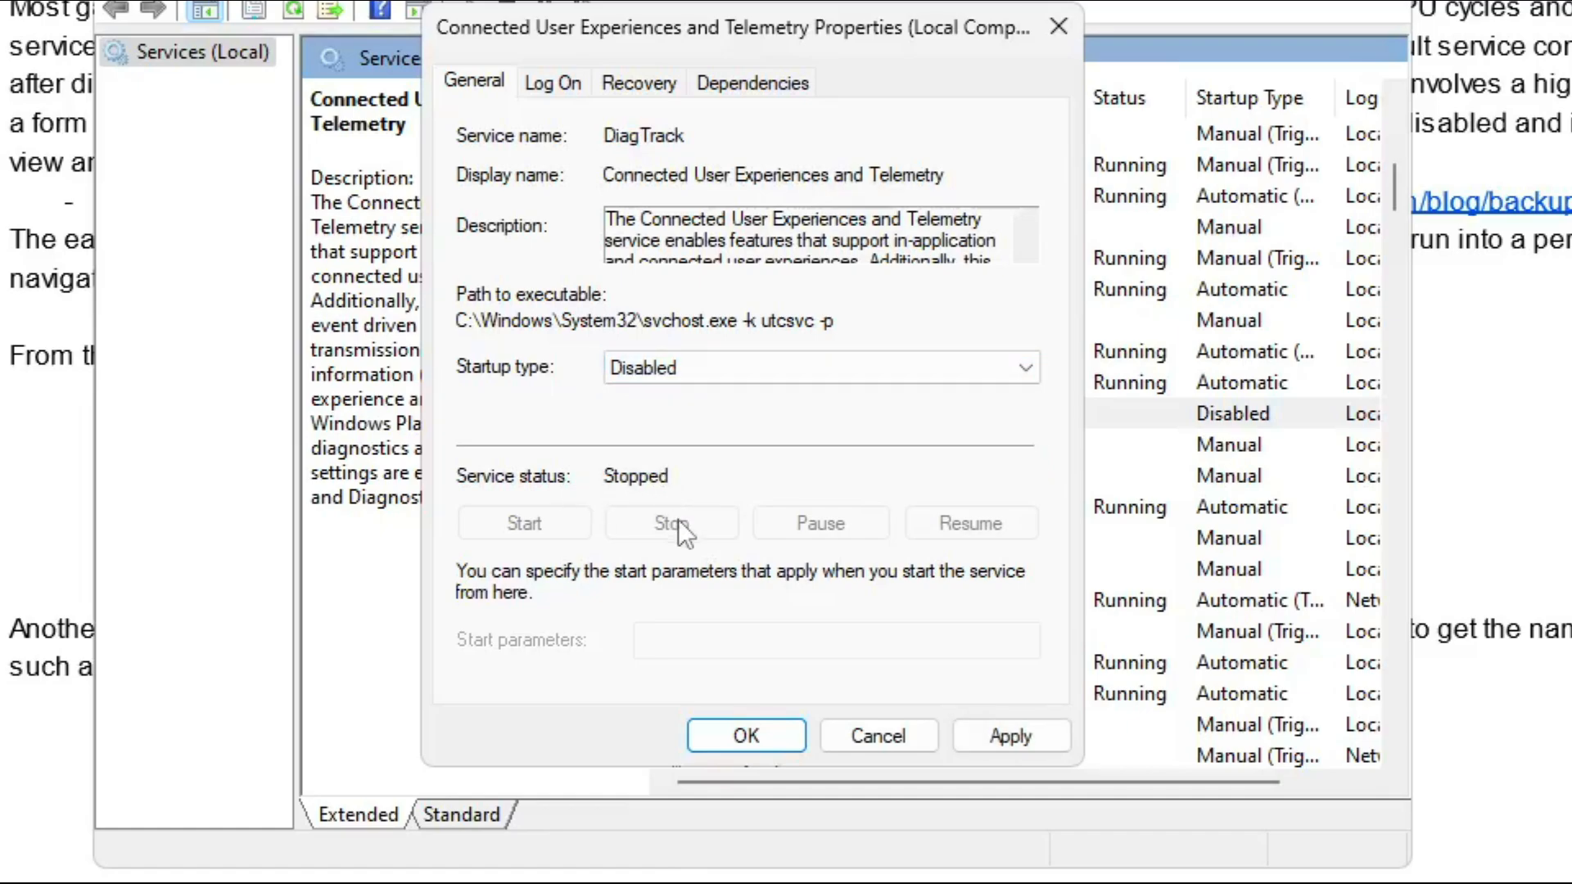
left_click(1007, 733)
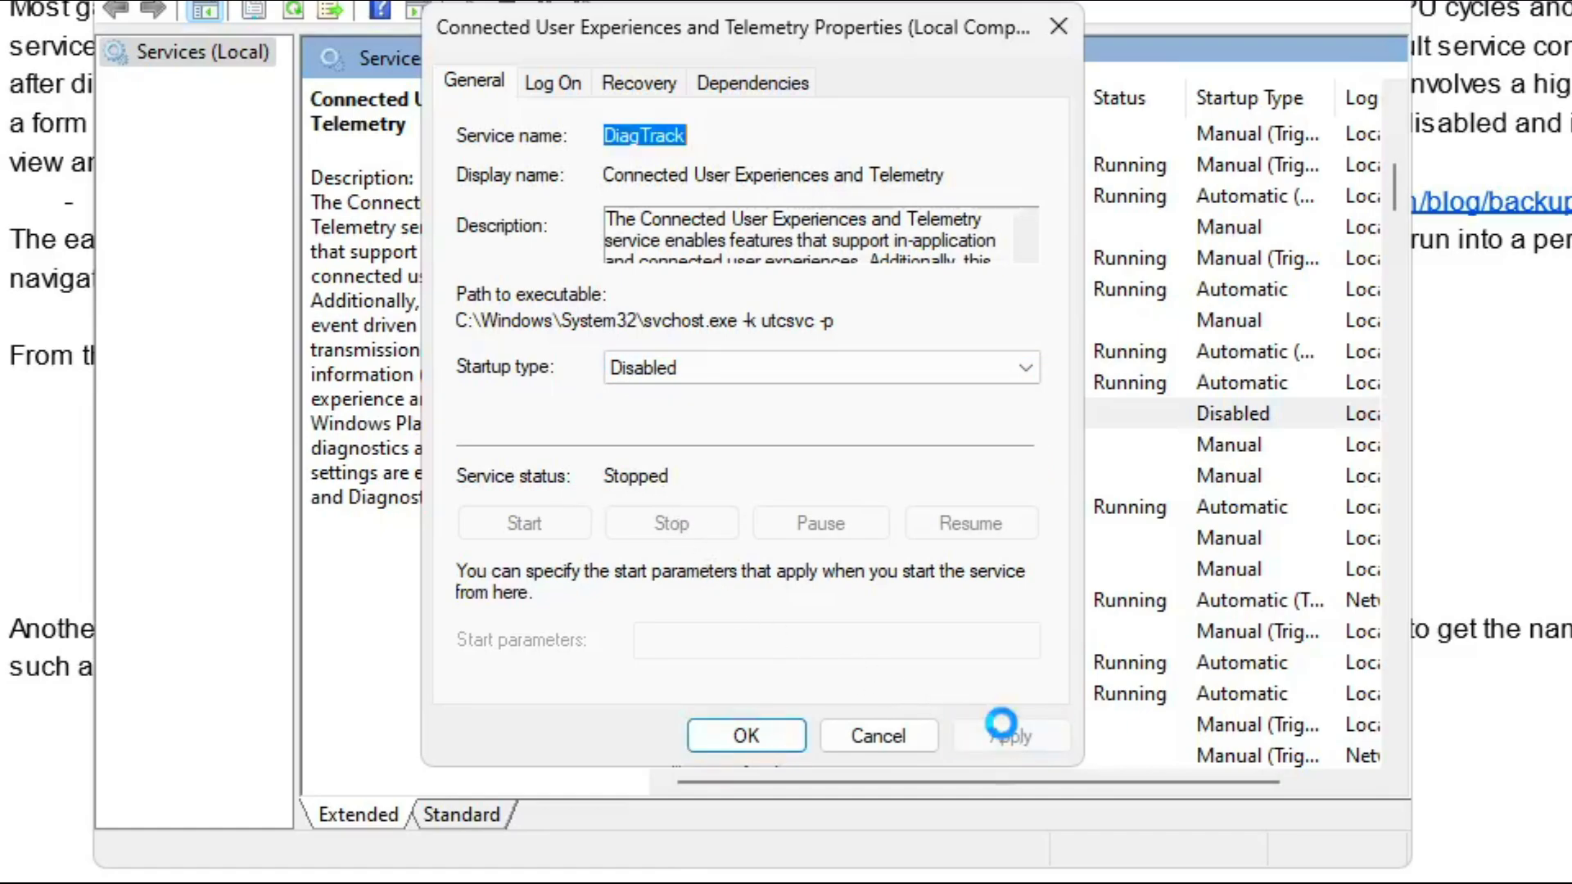
left_click(746, 736)
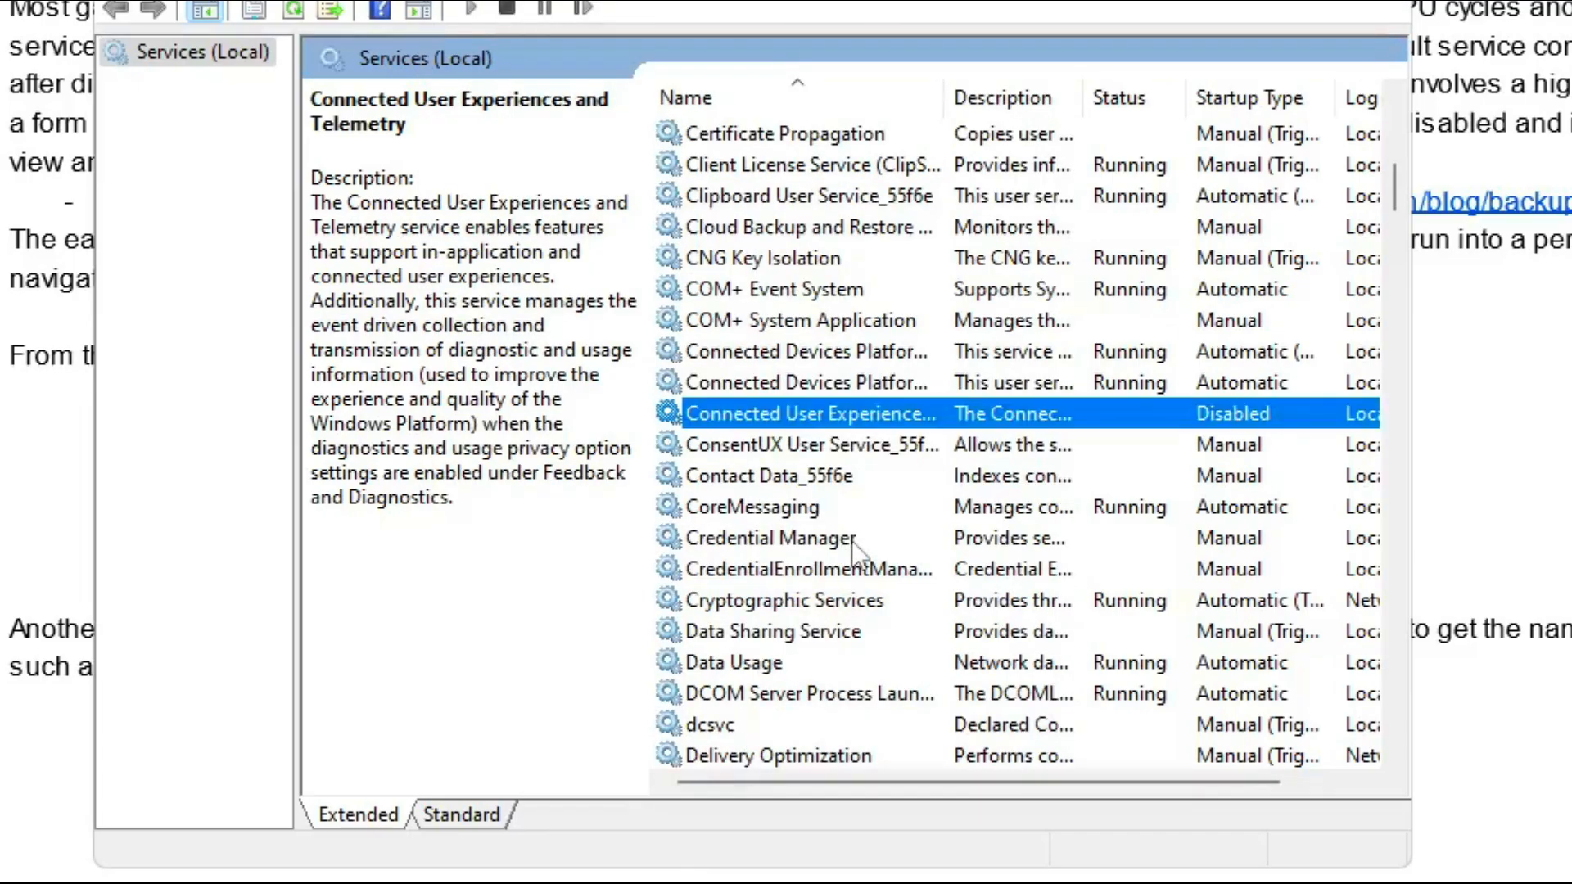
Set the startup type of the Diagnostic Policy Service to Disabled and apply it
scroll(851, 541, "down", 1)
scroll(852, 541, "down", 3)
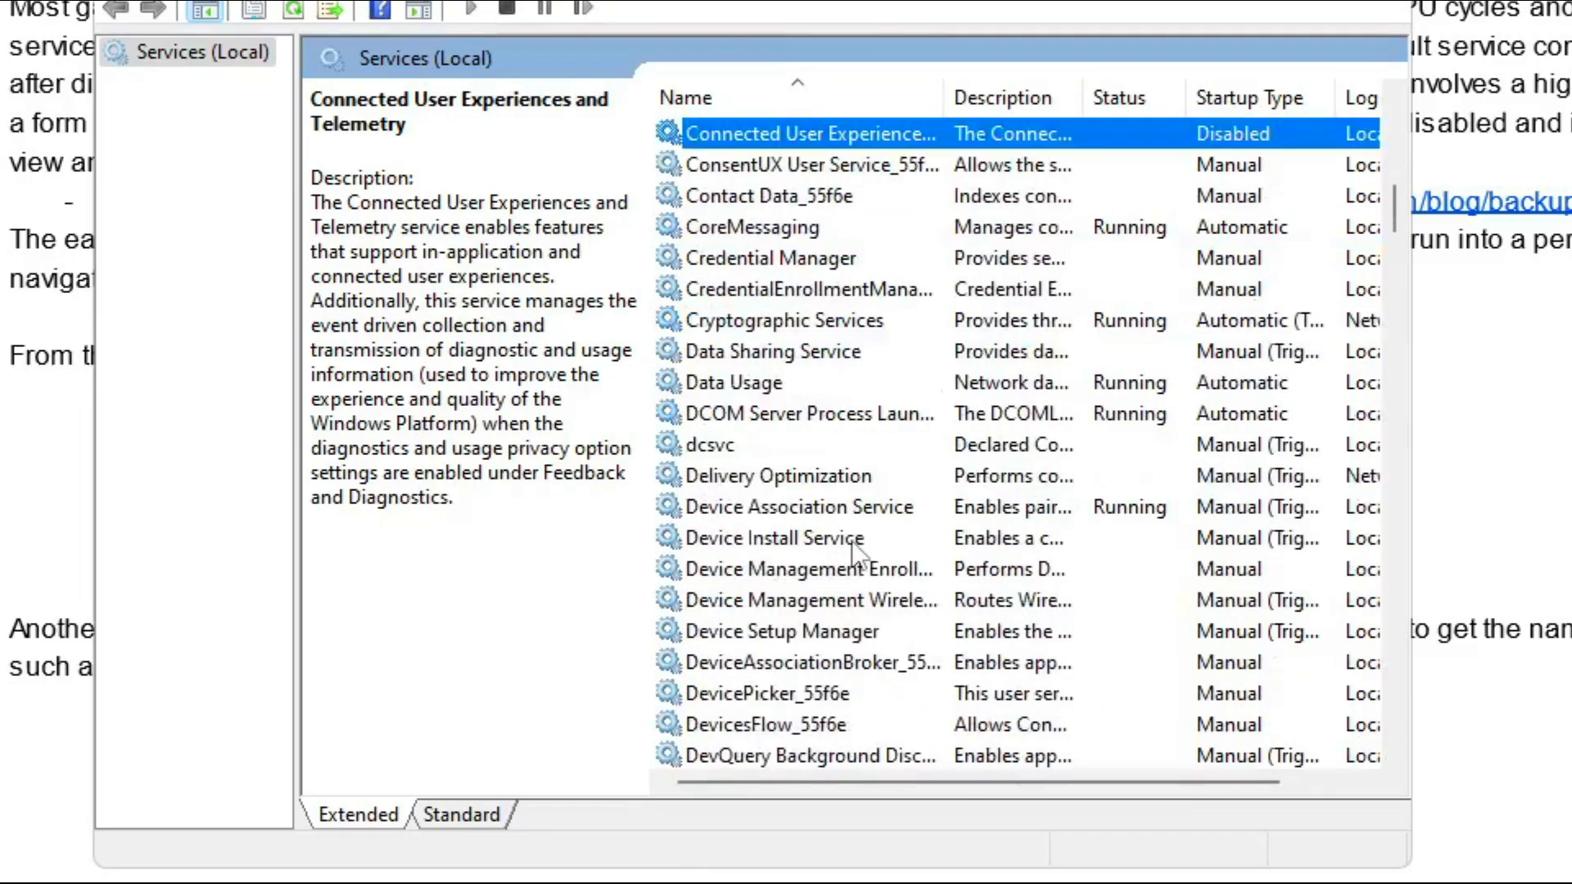
scroll(851, 540, "down", 2)
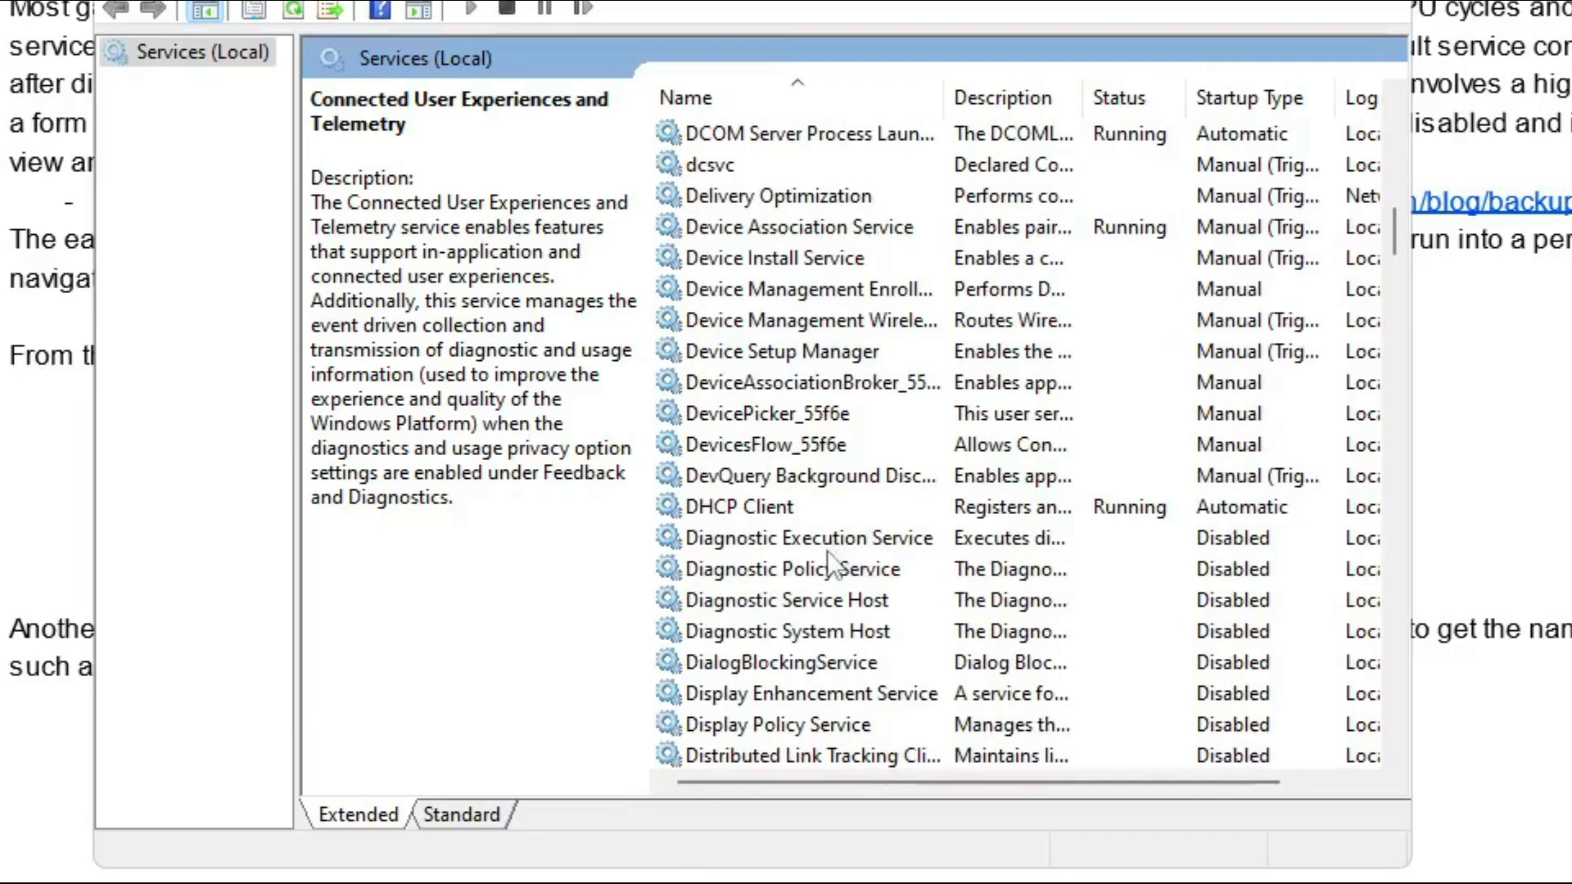
left_click(811, 571)
scroll(812, 583, "down", 2)
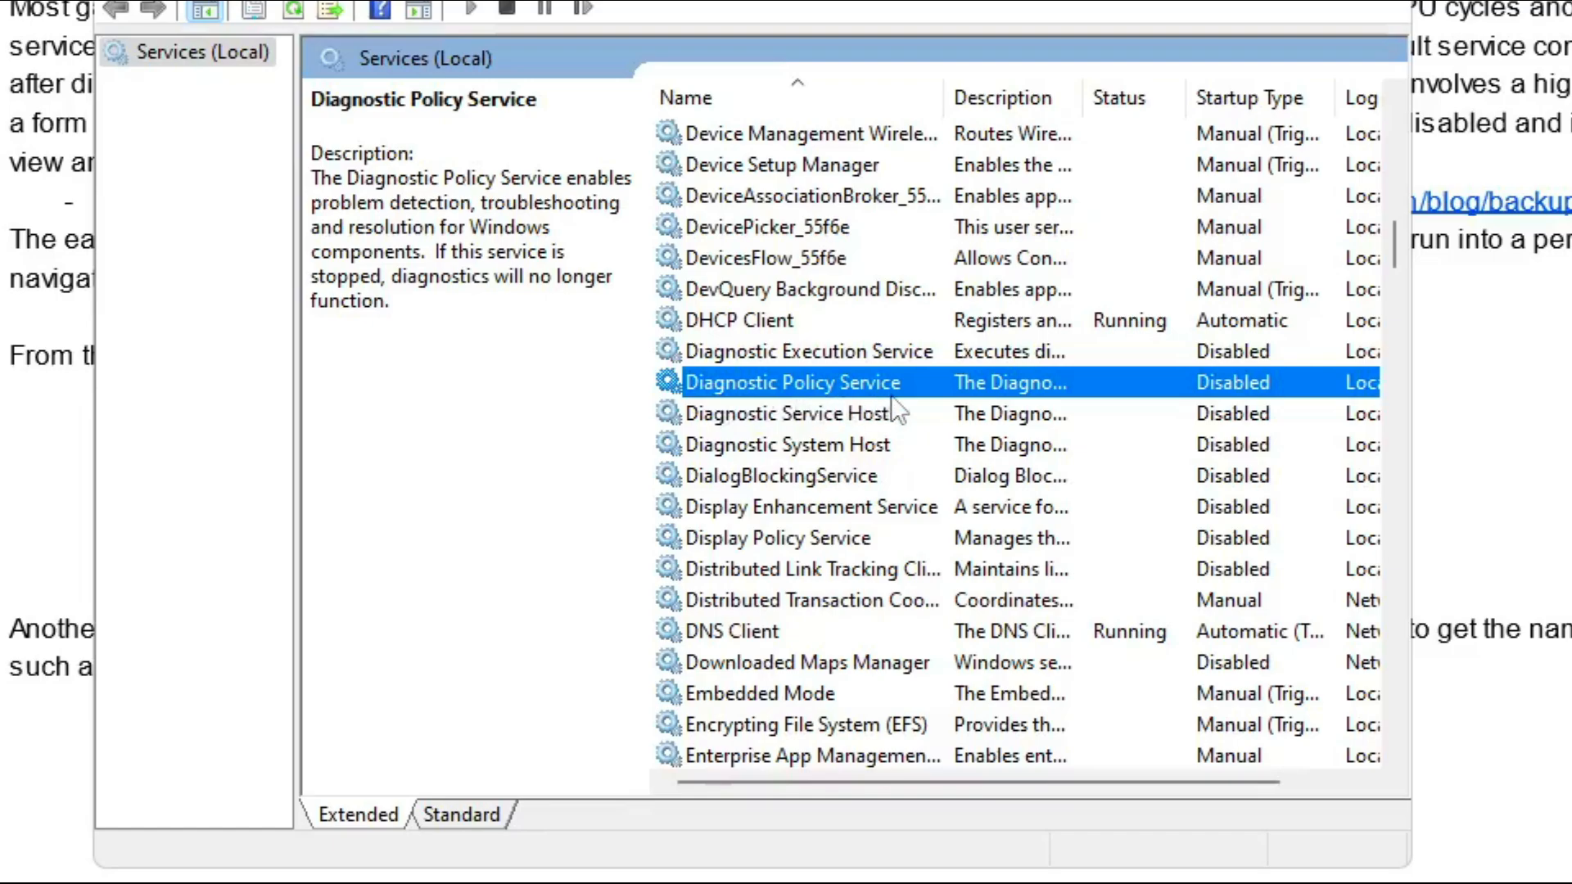
right_click(808, 385)
left_click(933, 692)
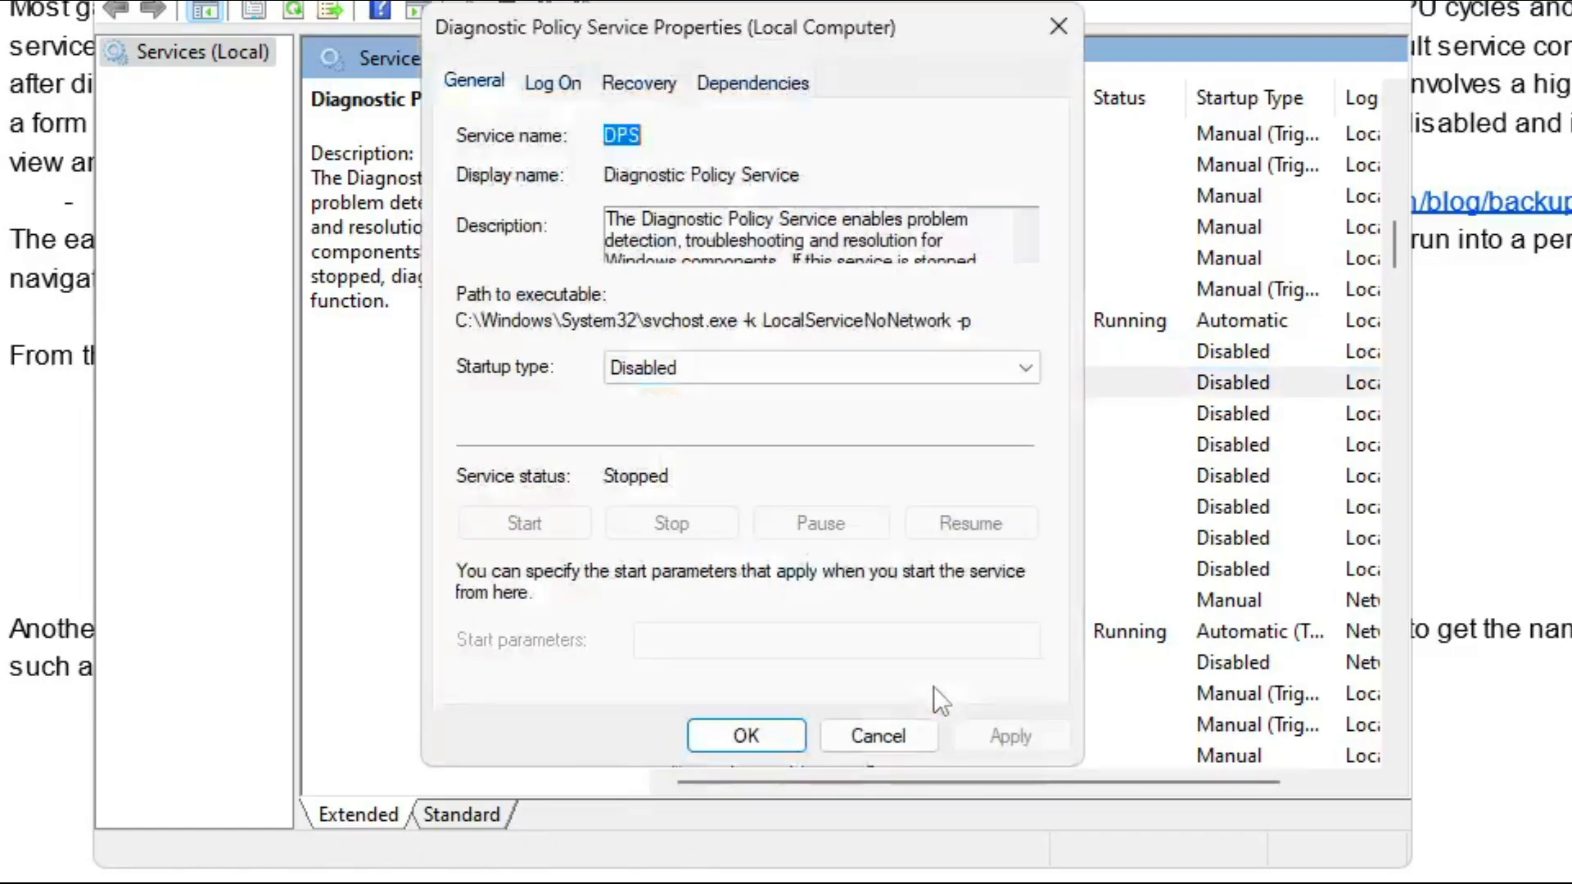
left_click(694, 370)
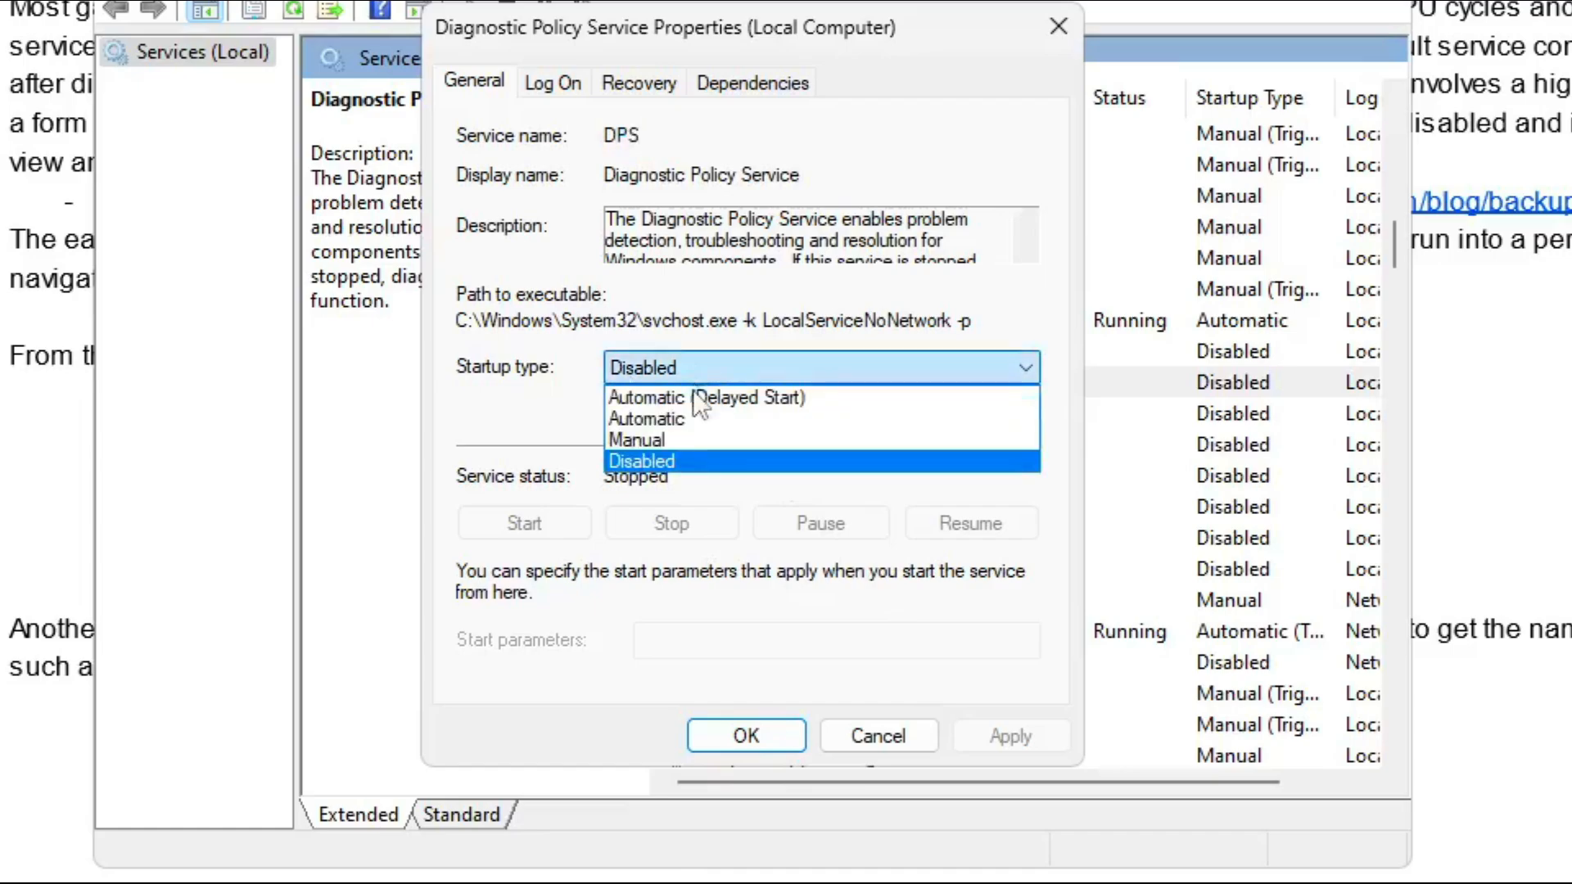
left_click(675, 462)
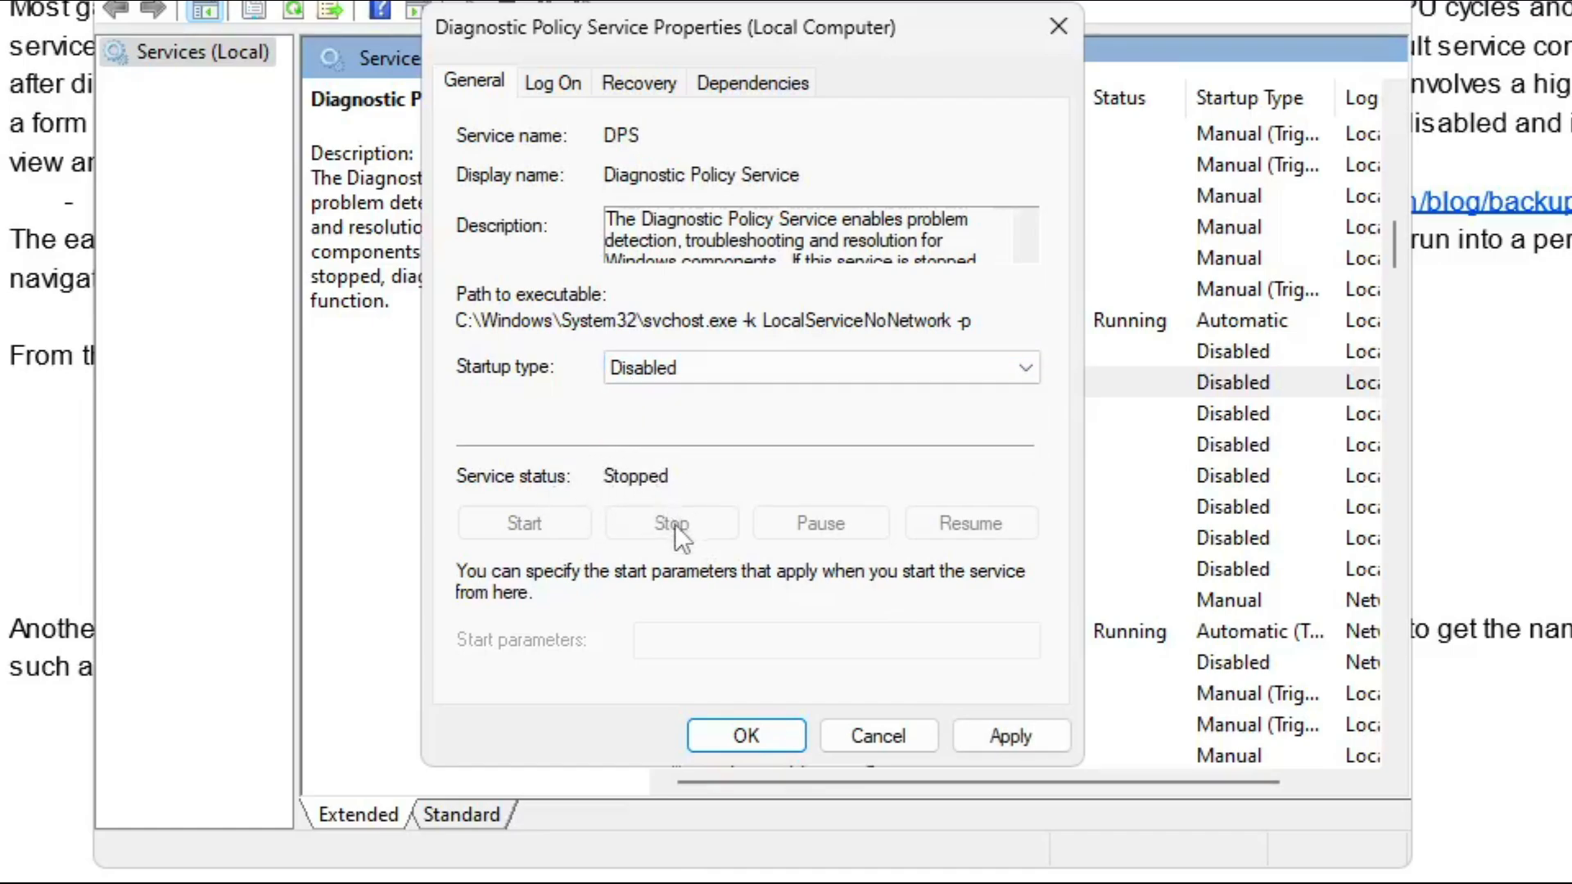
left_click(981, 721)
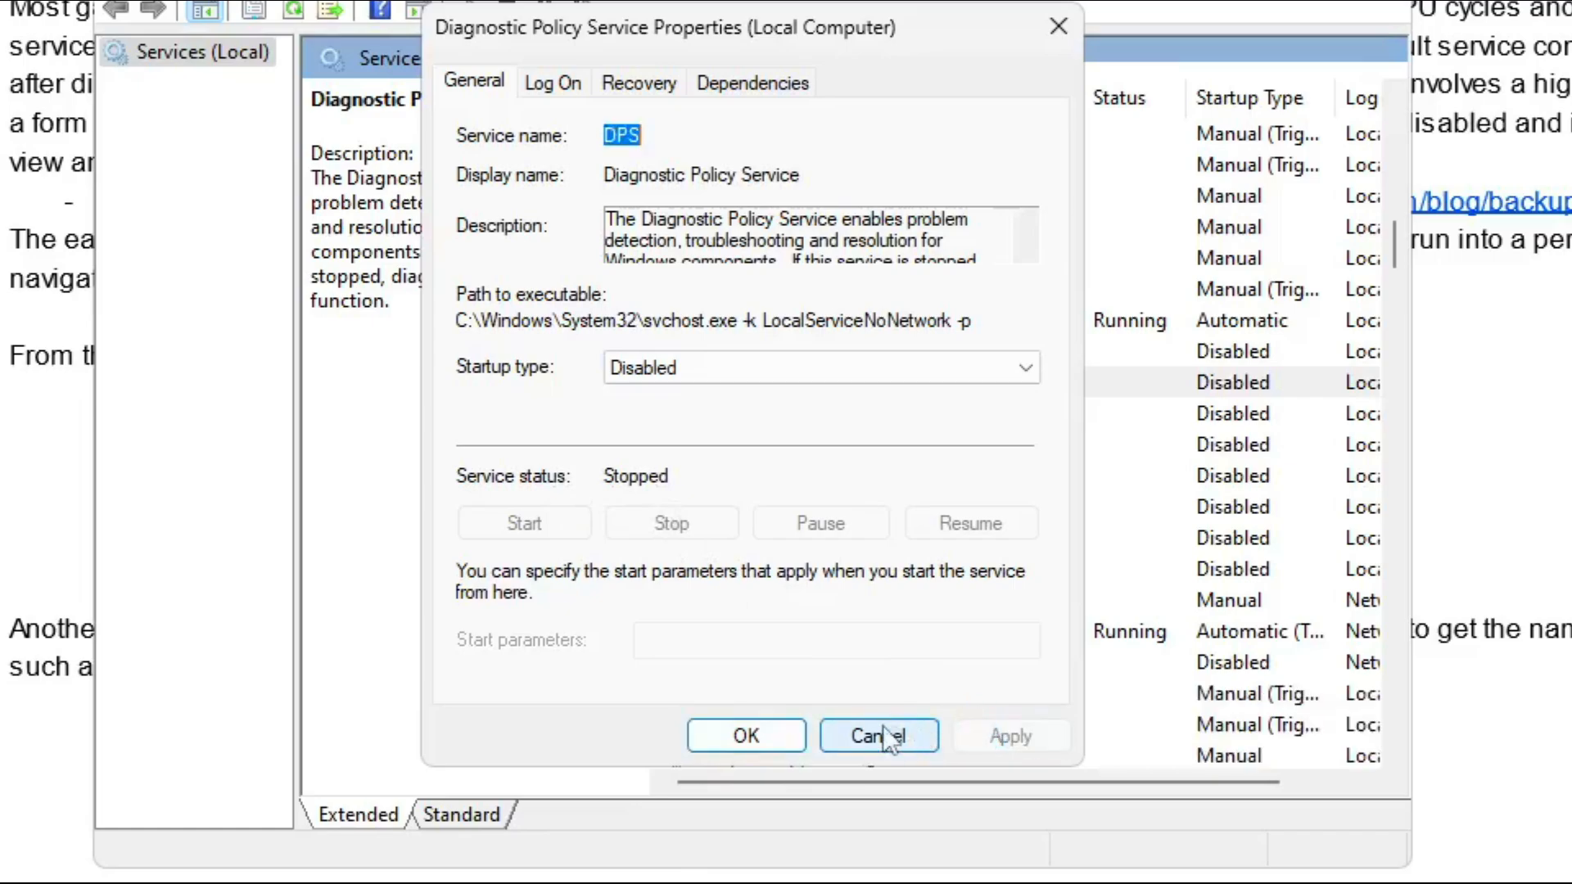
left_click(770, 729)
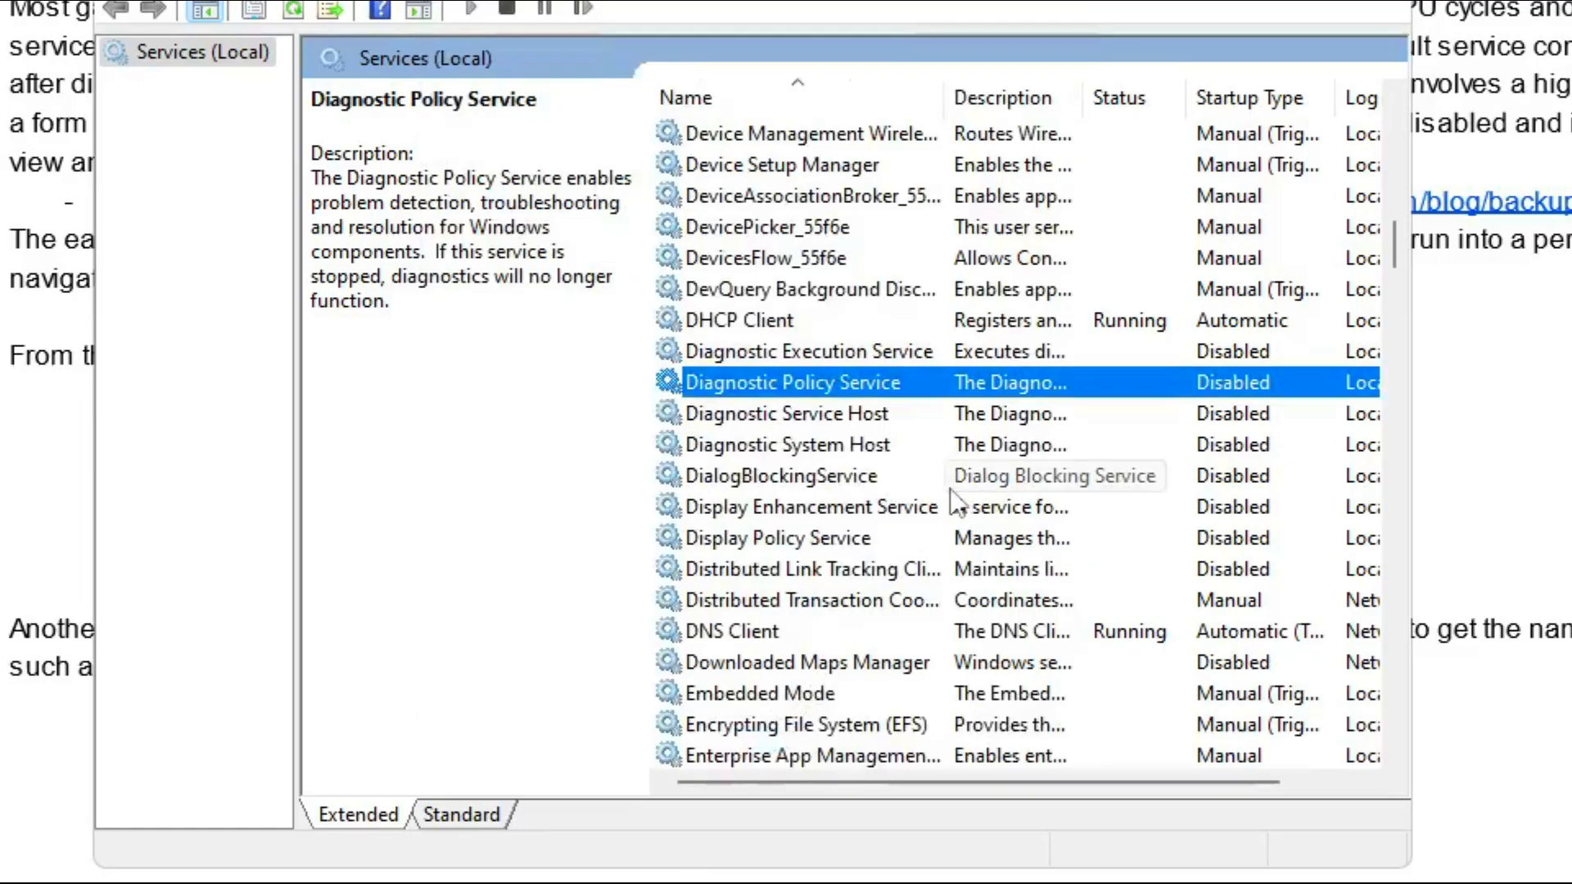
Set the startup type of the Downloaded Maps Manager service to Disabled and apply it
scroll(982, 491, "down", 2)
left_click(834, 486)
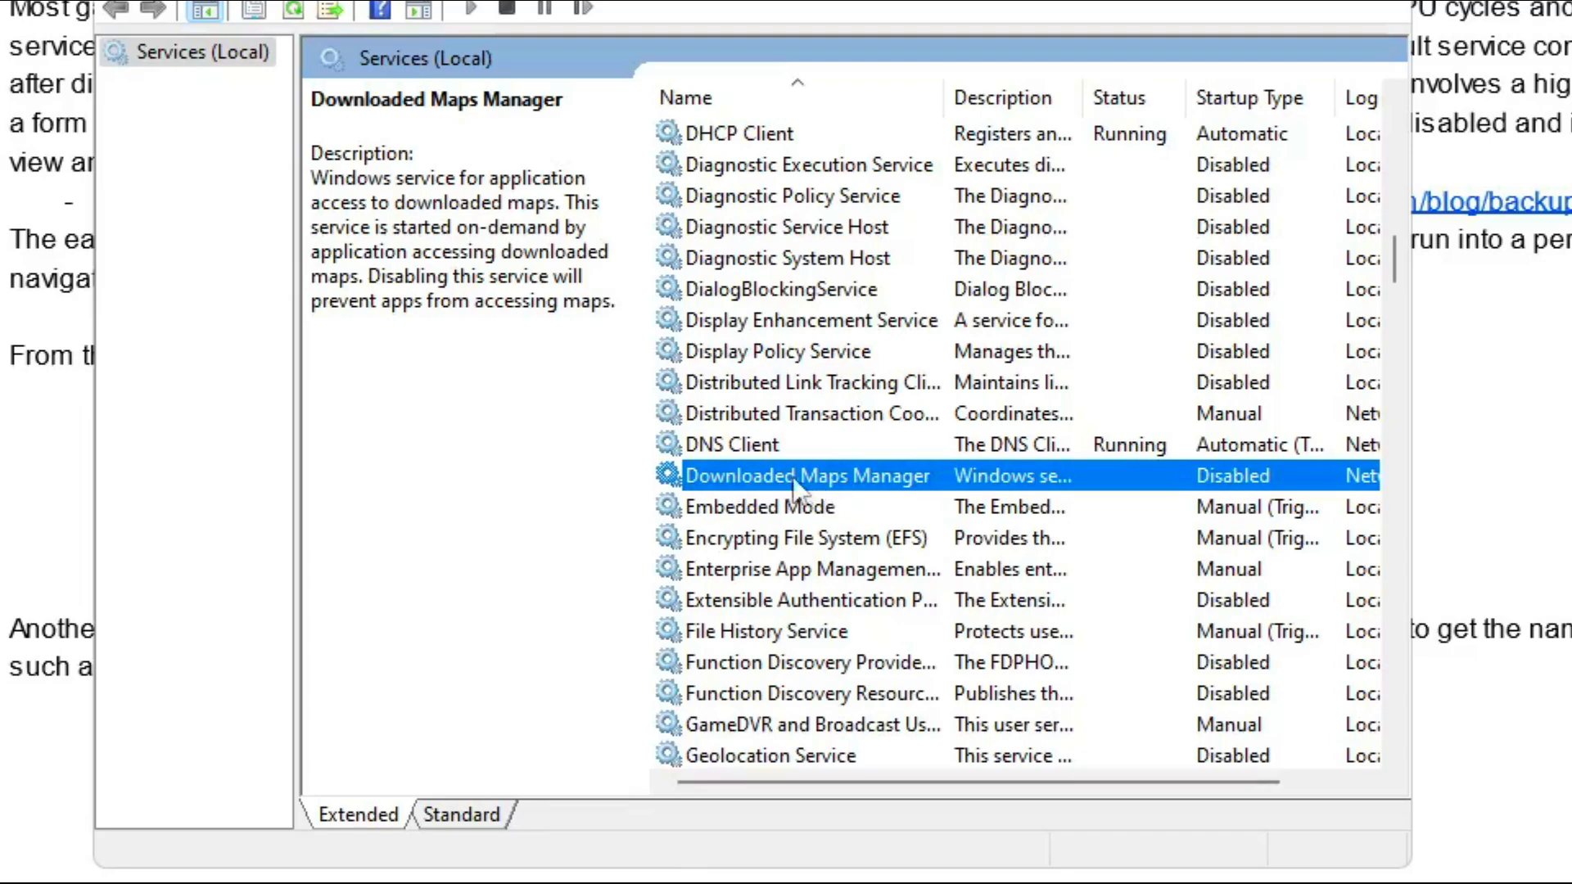
right_click(816, 474)
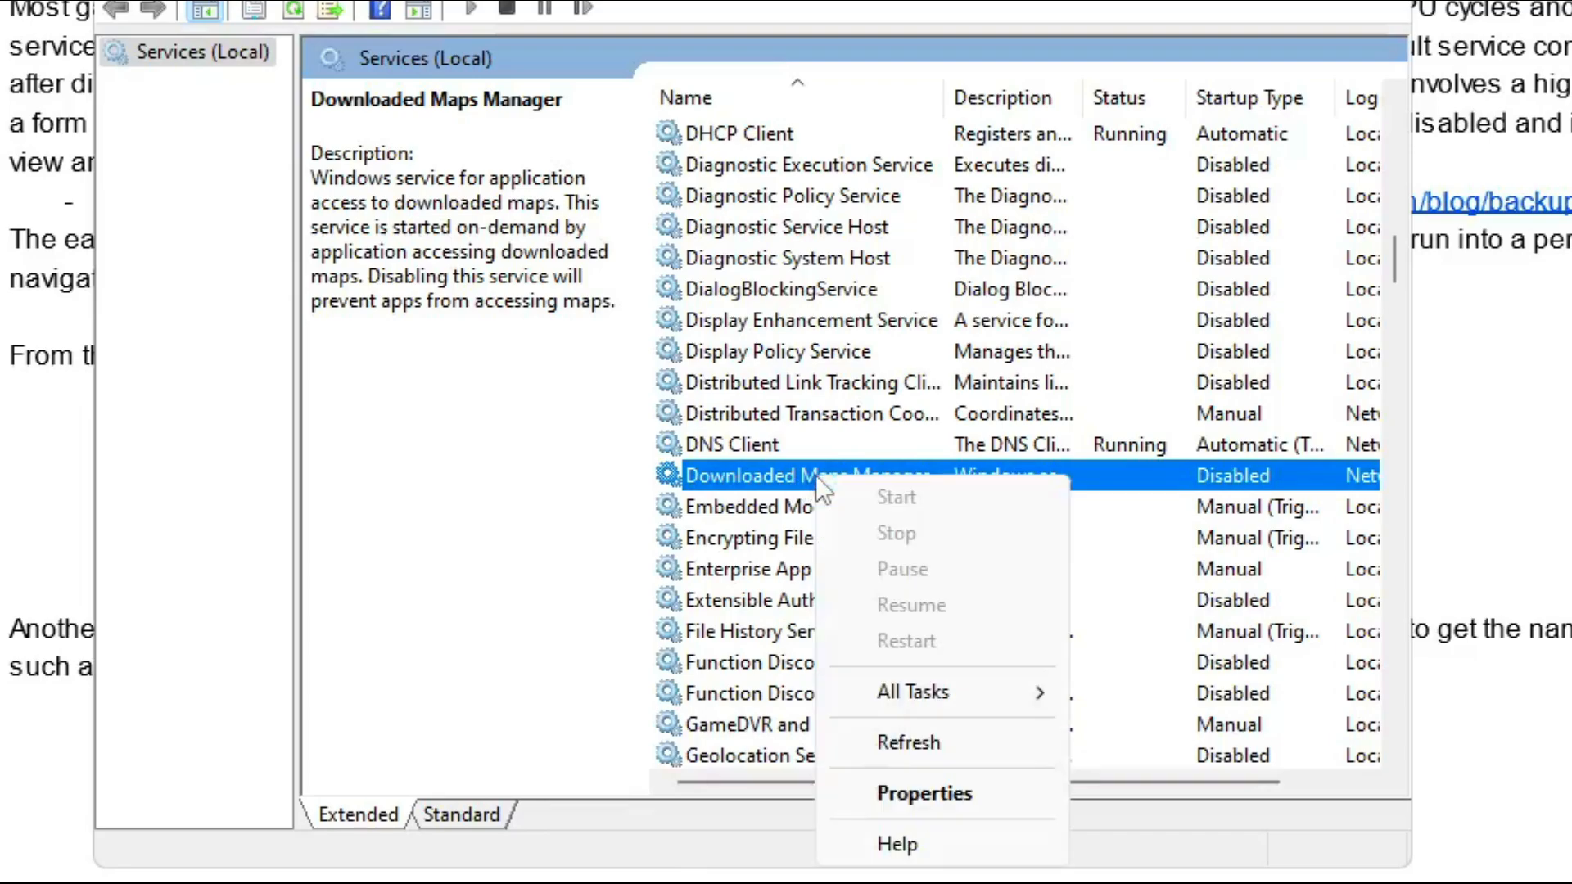
left_click(959, 796)
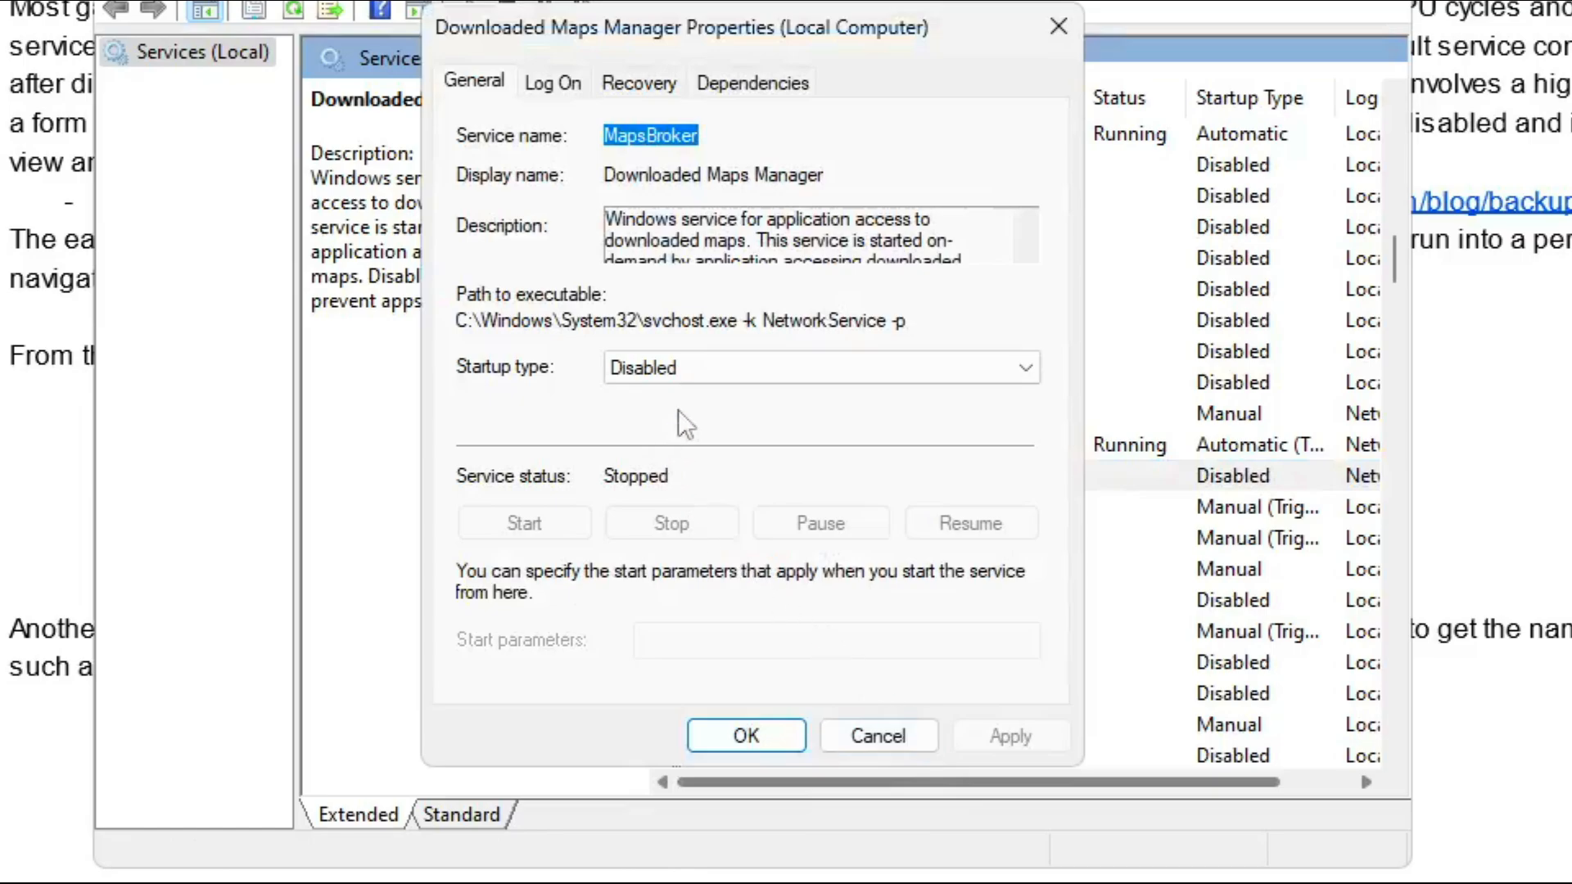
left_click(665, 375)
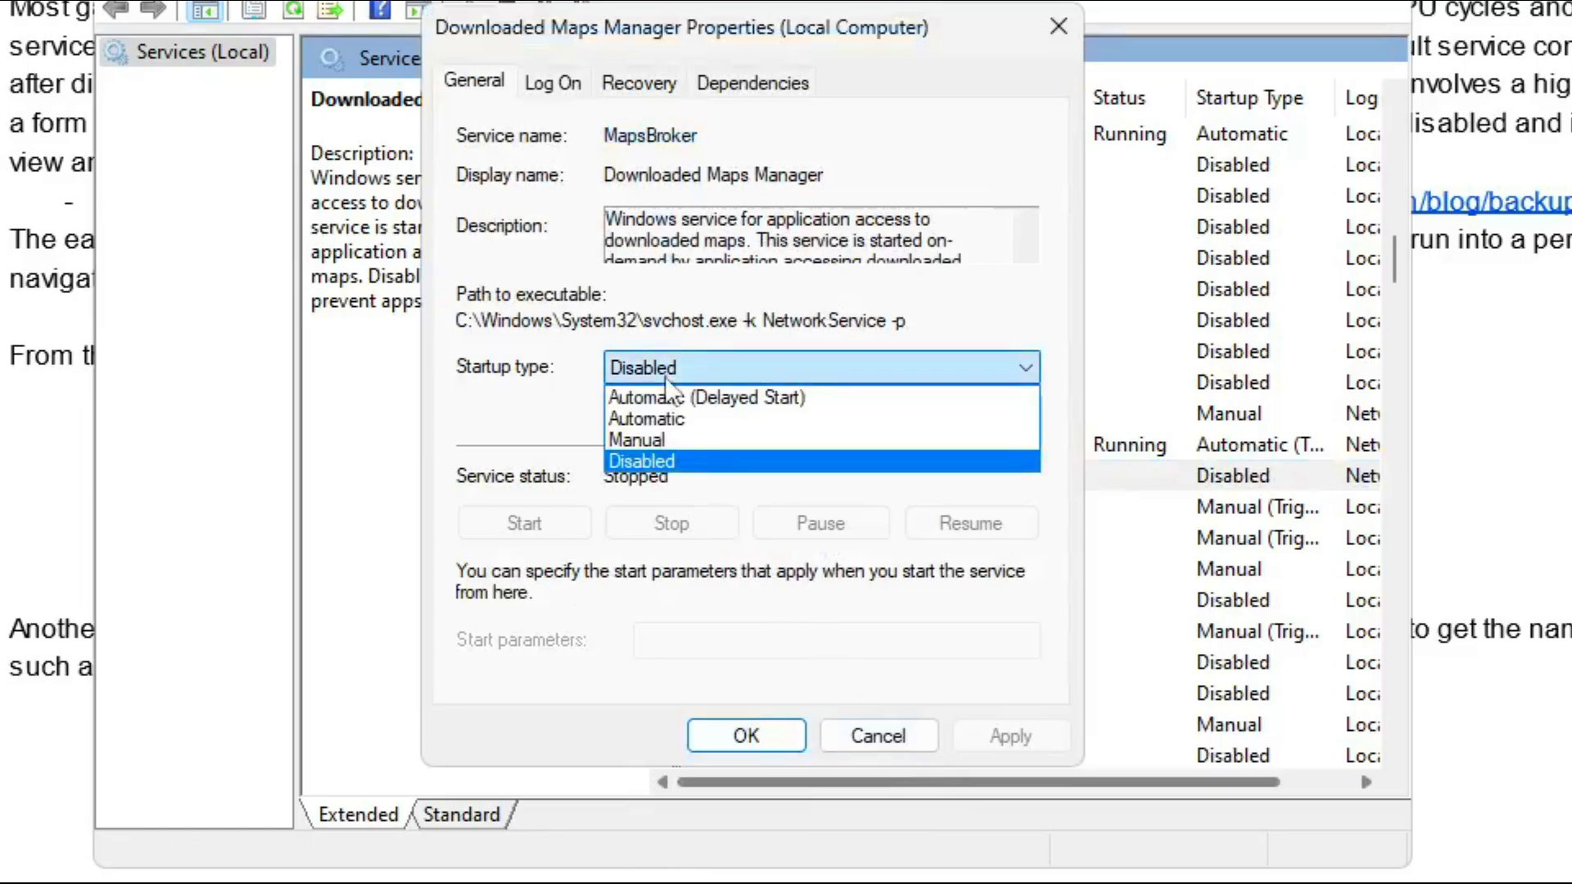
left_click(696, 461)
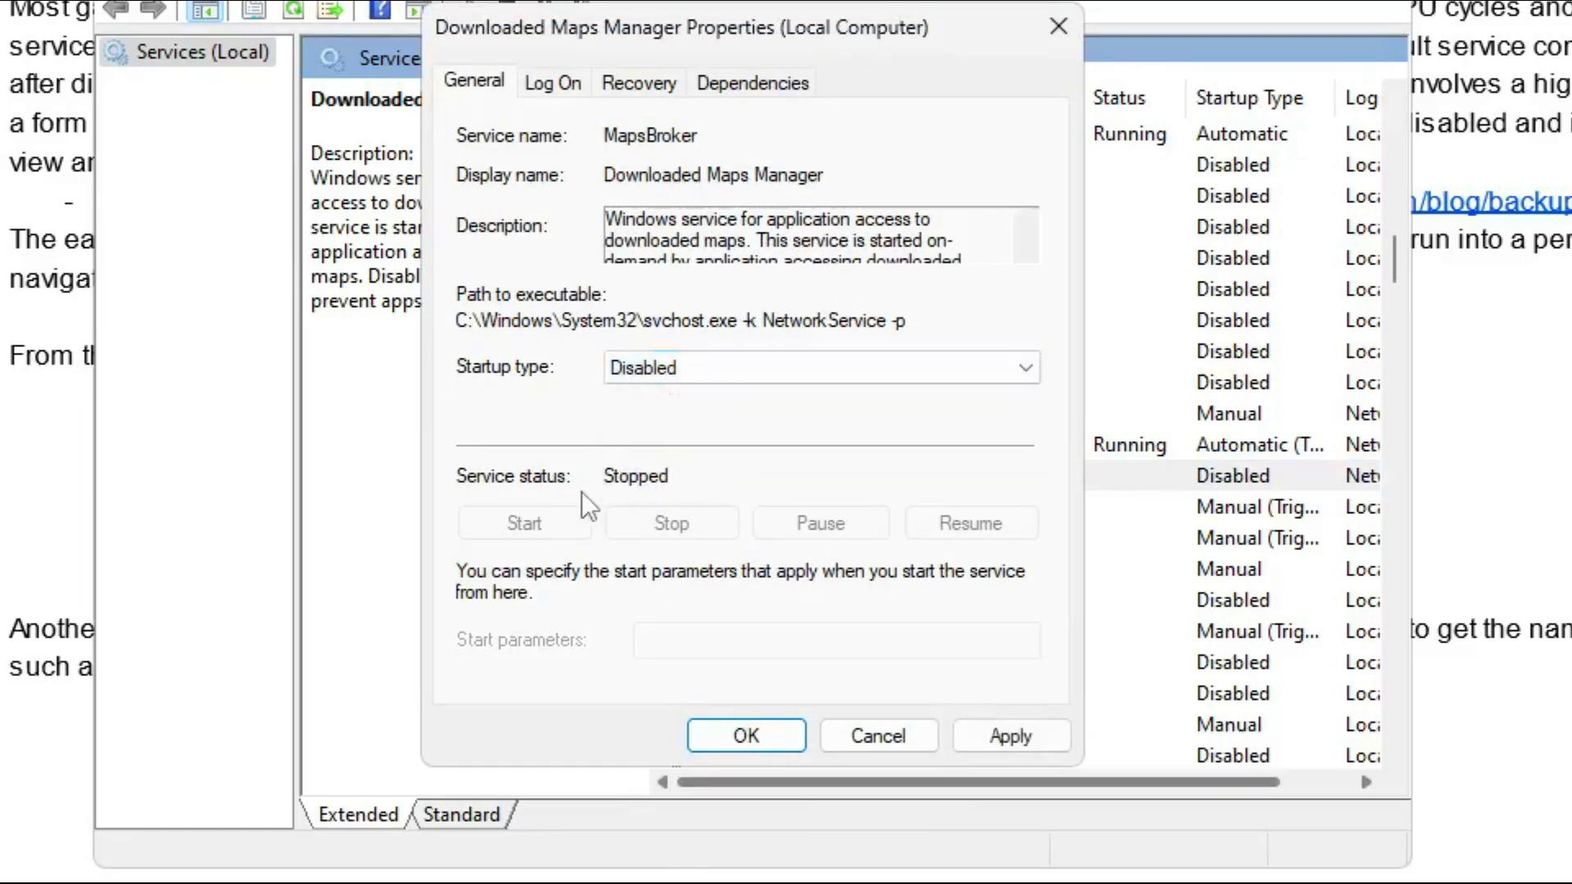
left_click(1008, 731)
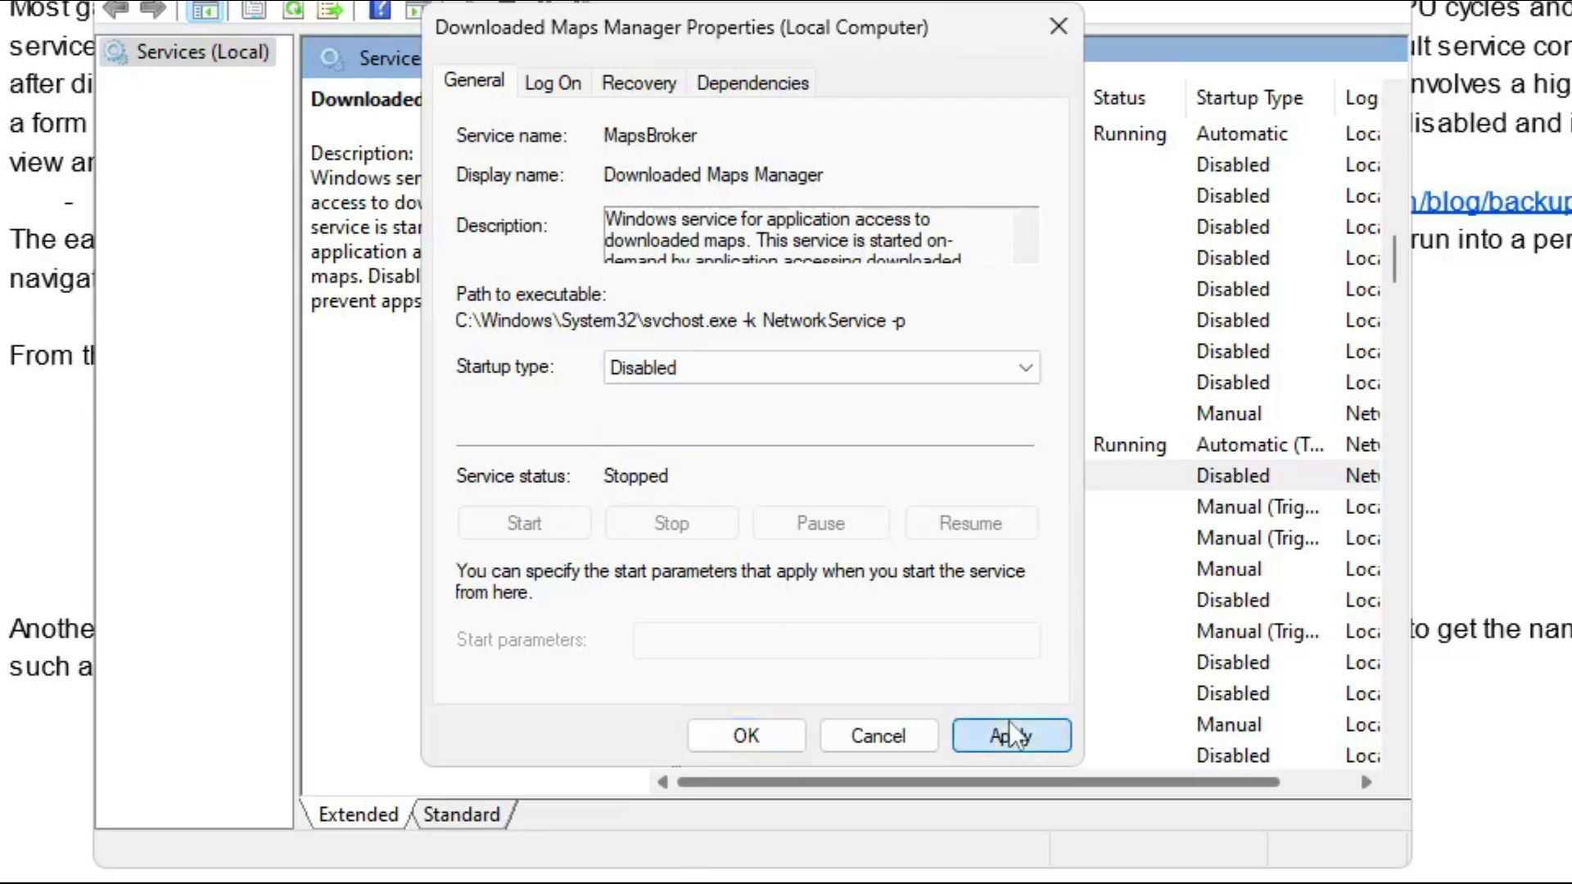
left_click(750, 741)
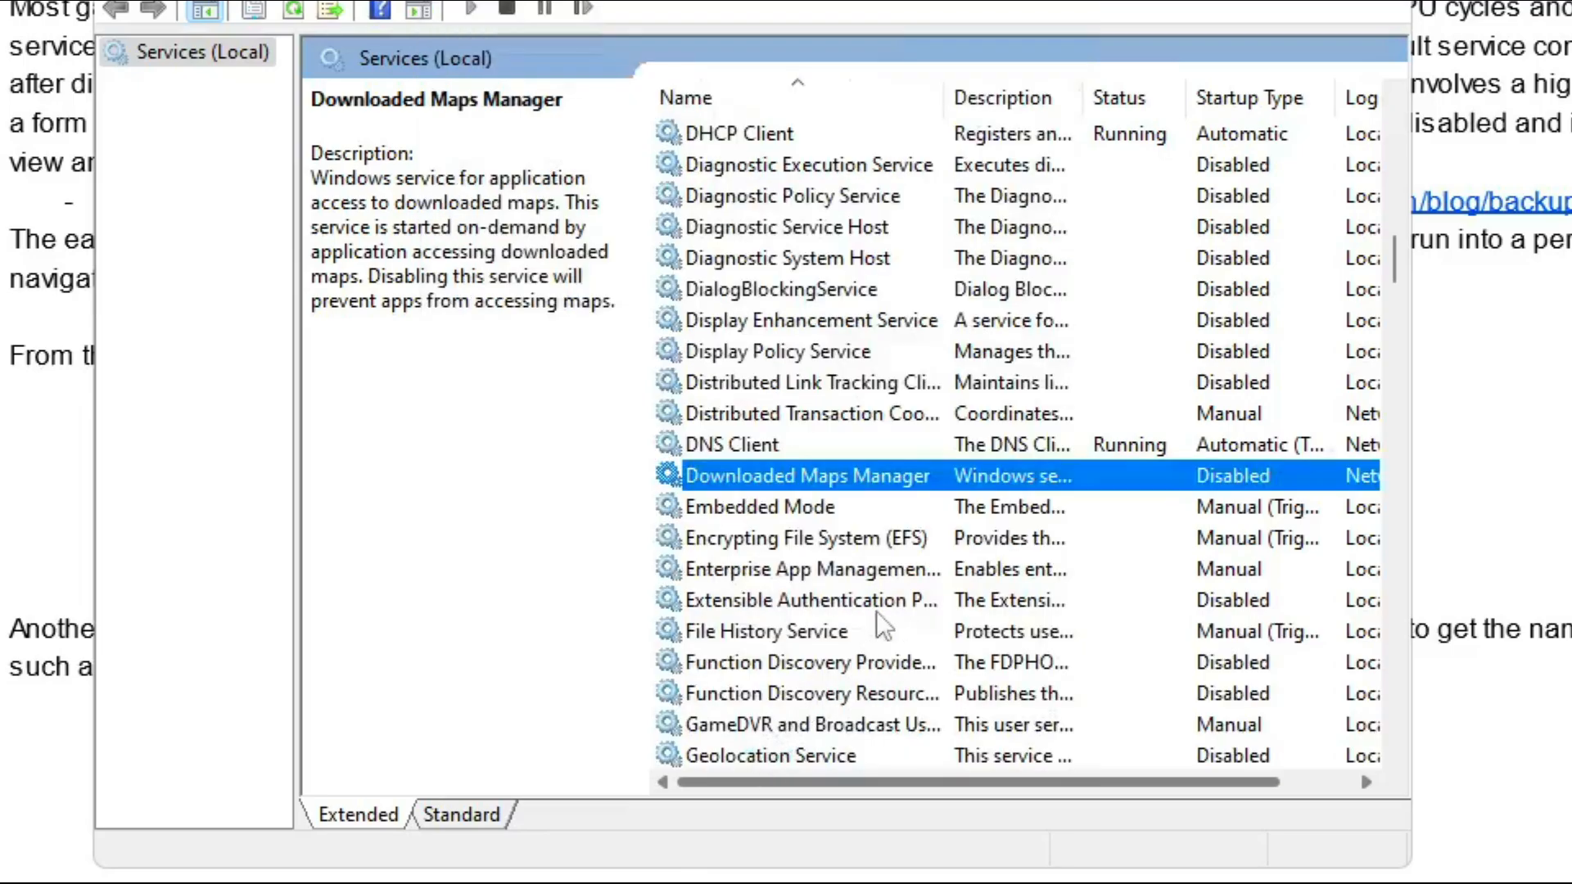
Set the startup type of the Program Compatibility Assistant Service to Disabled and apply it
scroll(876, 609, "down", 4)
scroll(880, 587, "down", 1)
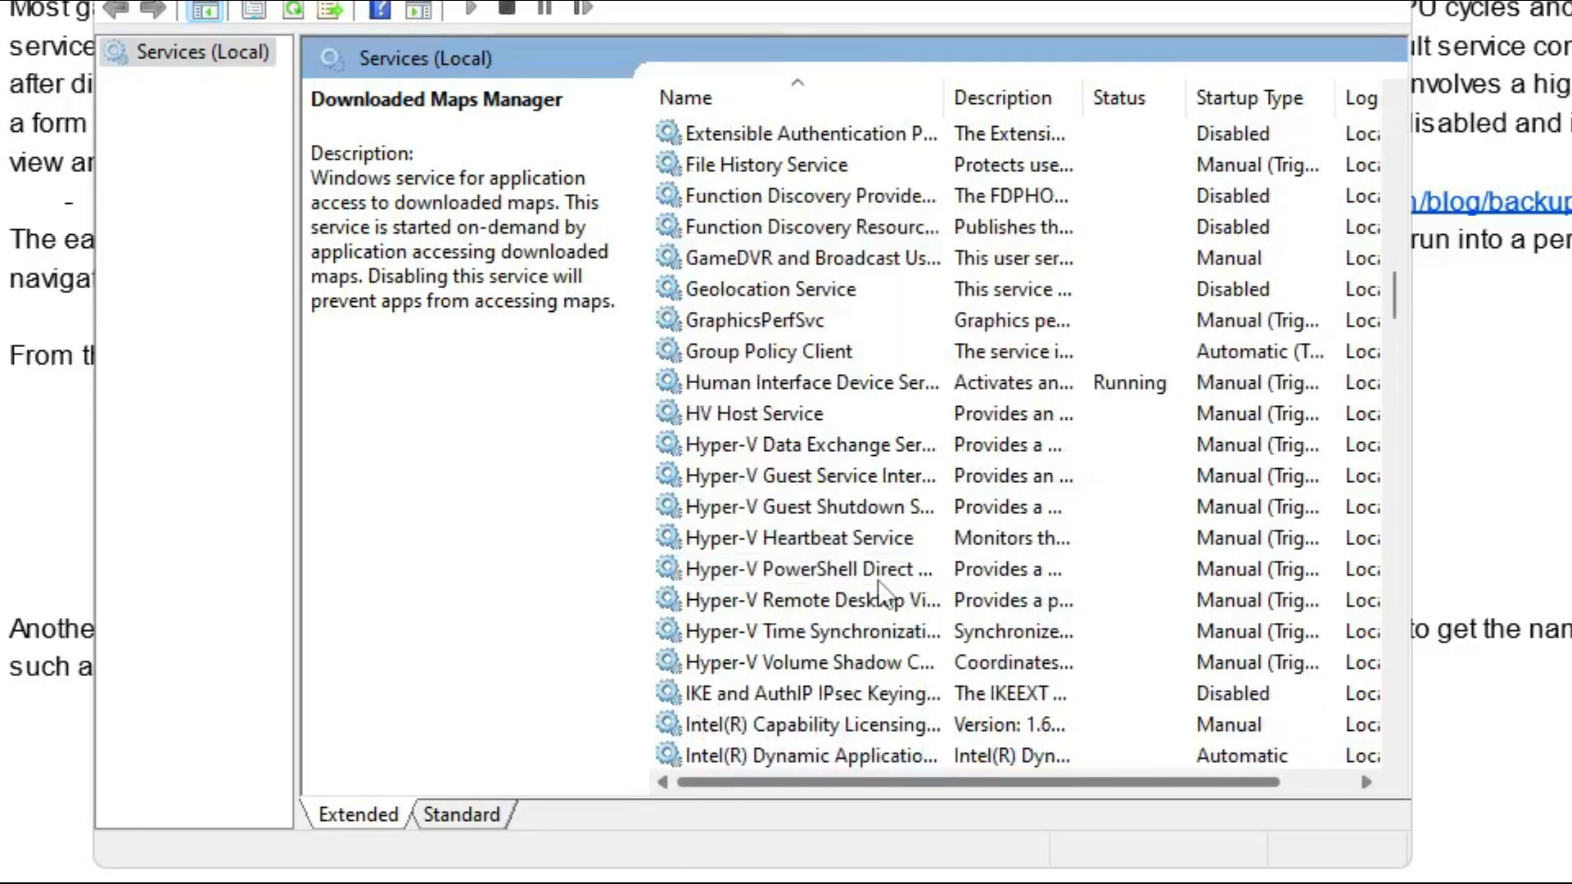
scroll(878, 580, "down", 5)
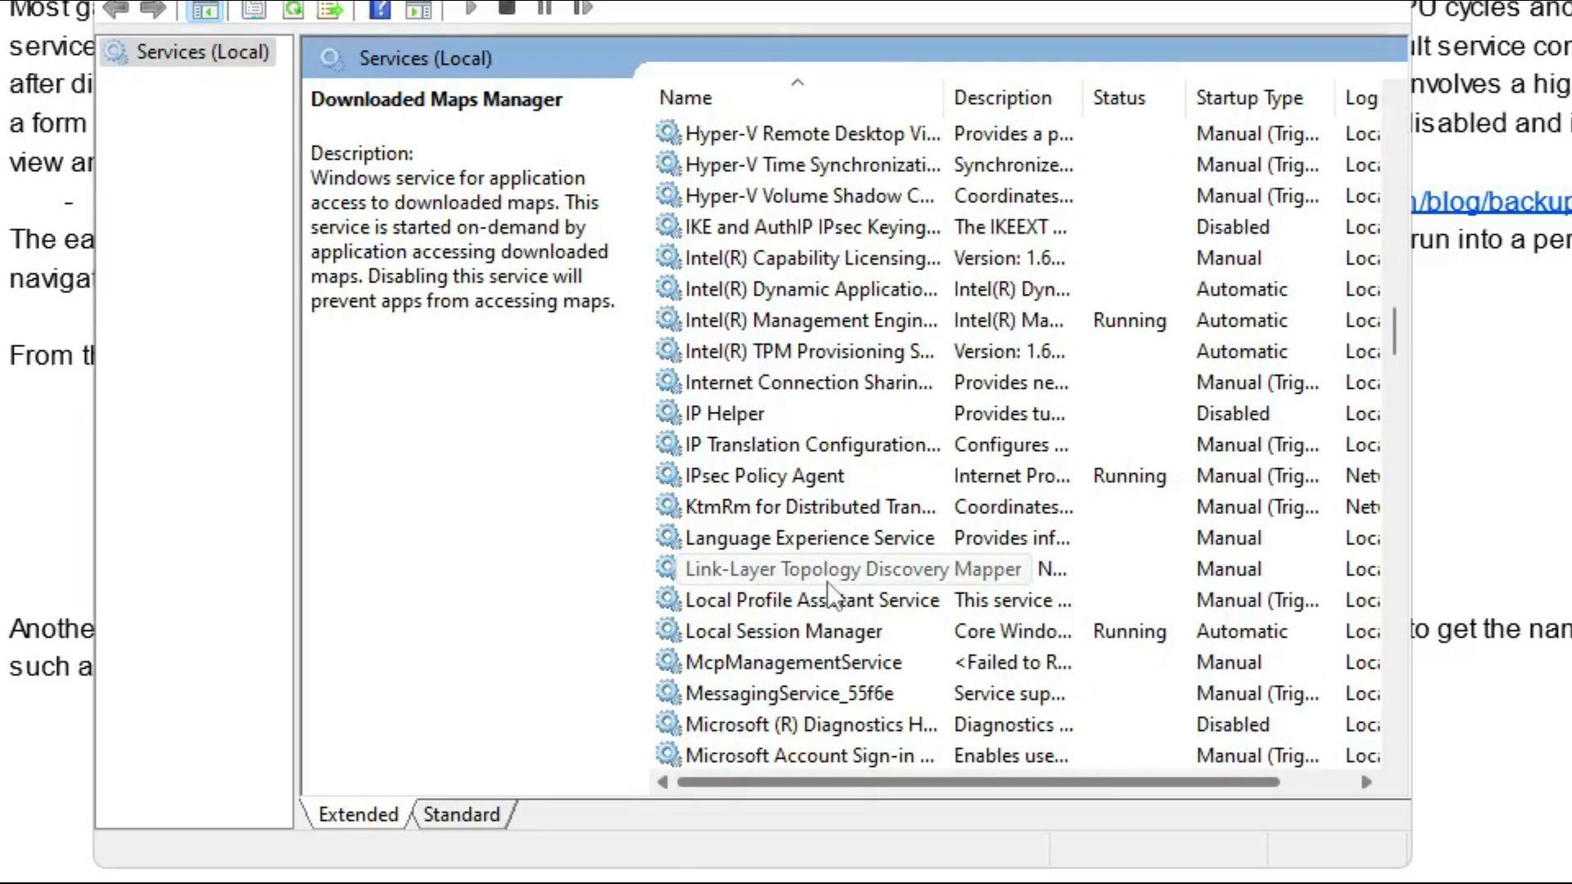
scroll(827, 583, "down", 9)
scroll(827, 582, "down", 8)
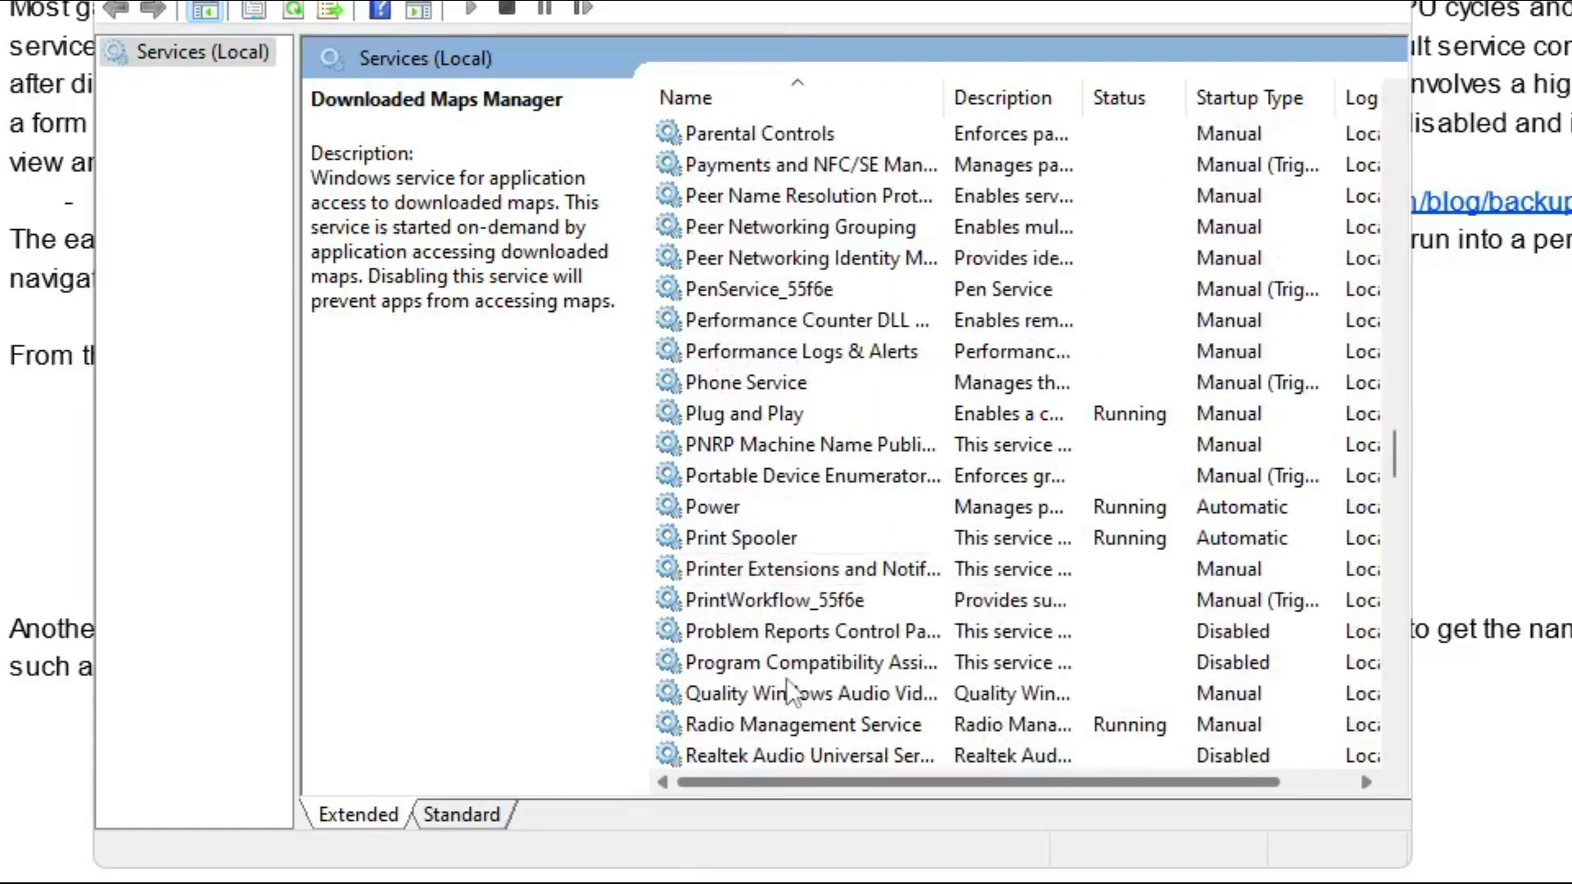
scroll(786, 678, "down", 2)
left_click(805, 478)
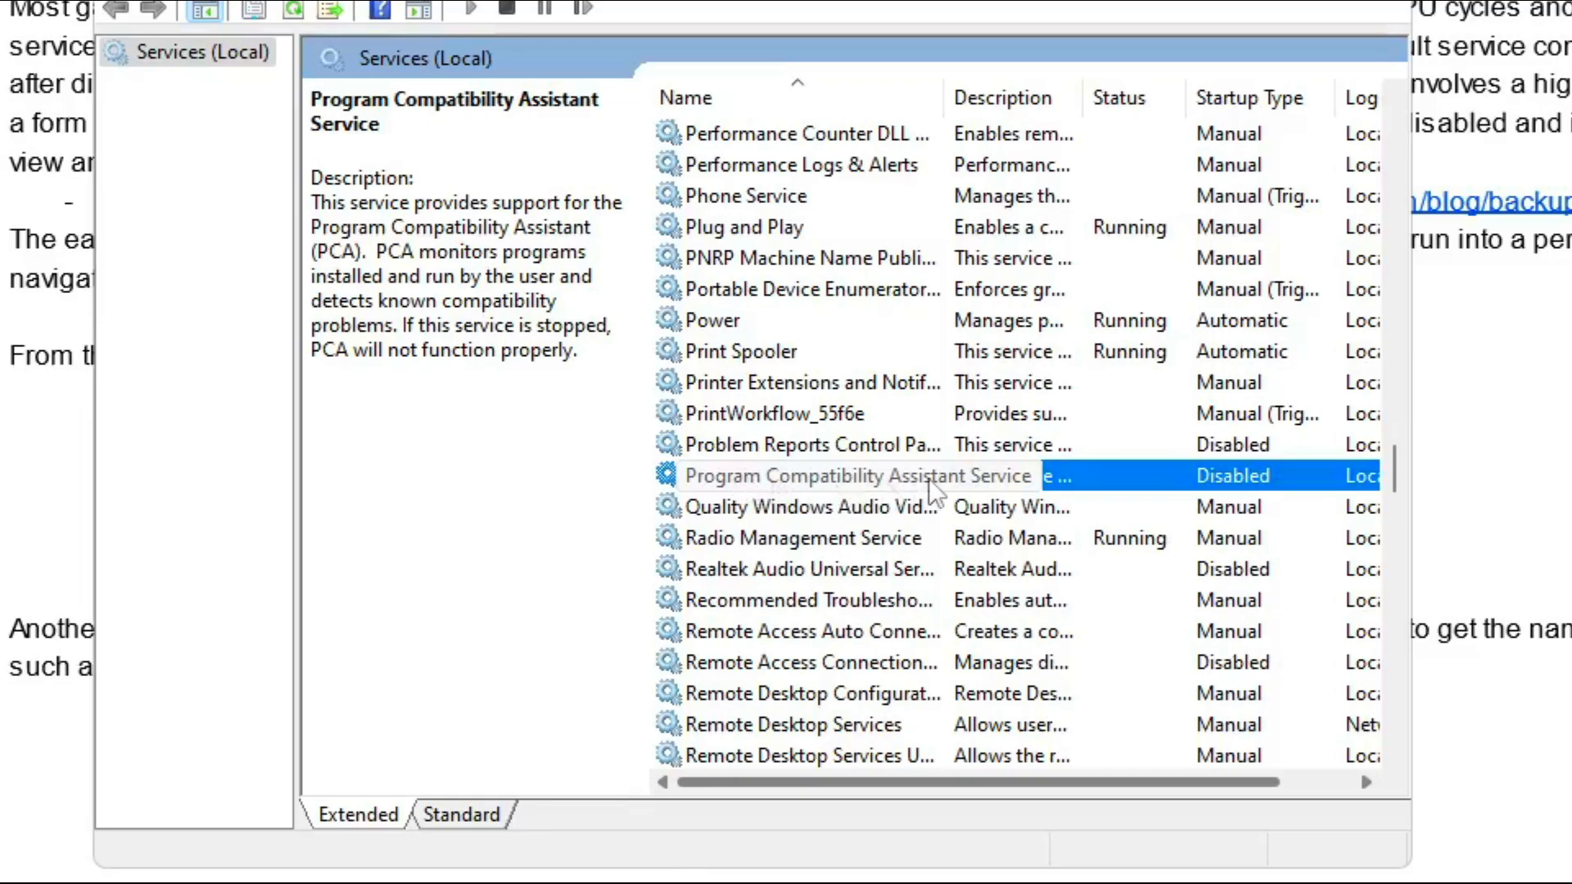
right_click(881, 481)
left_click(980, 794)
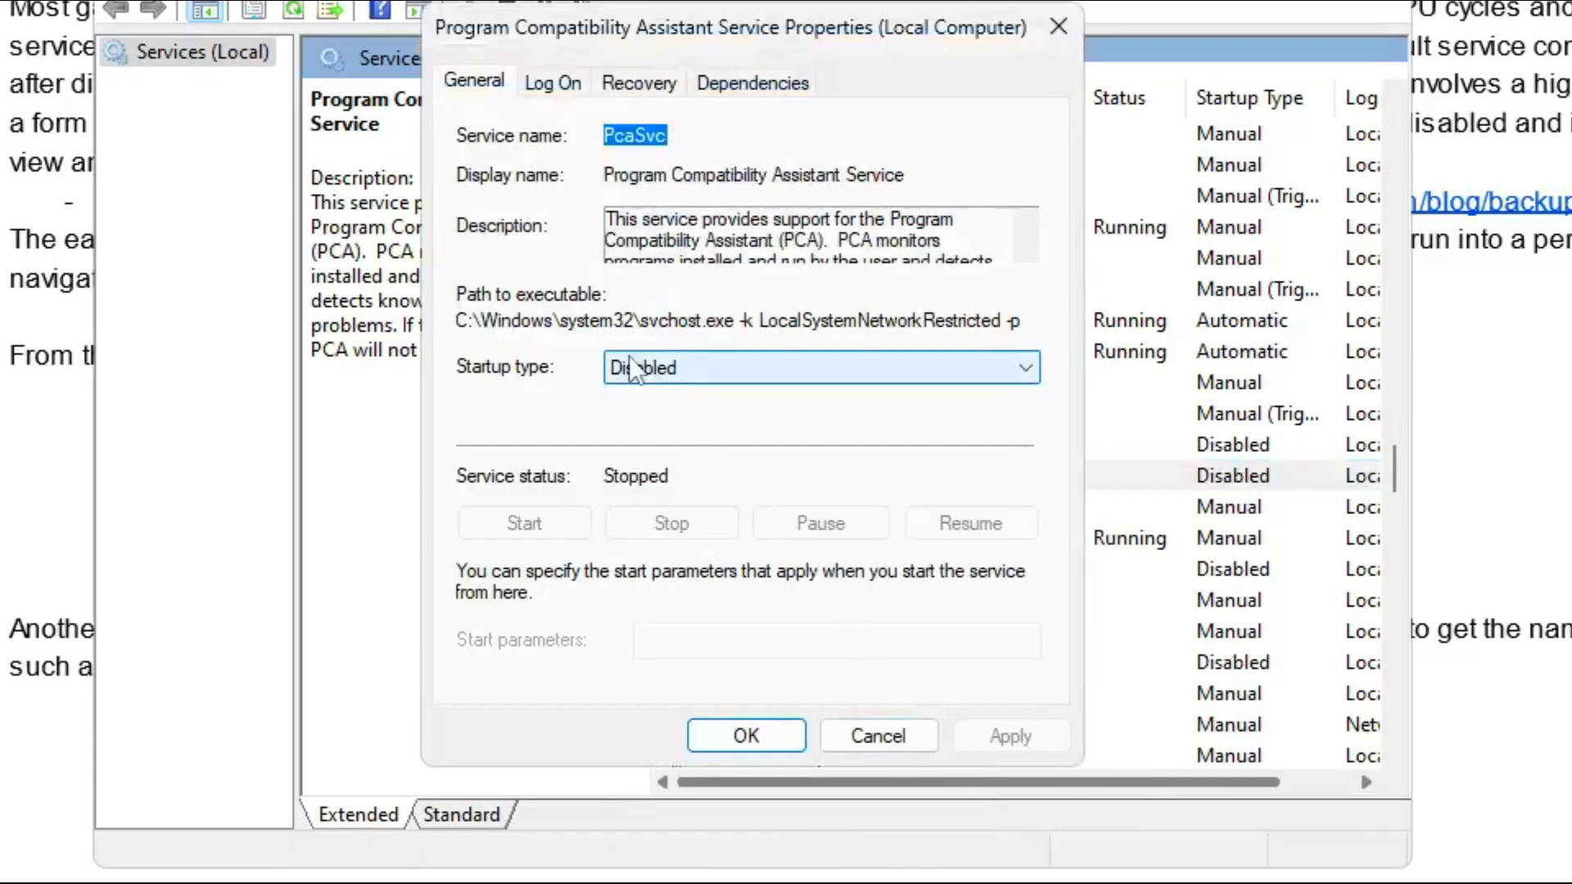
left_click(655, 364)
left_click(651, 463)
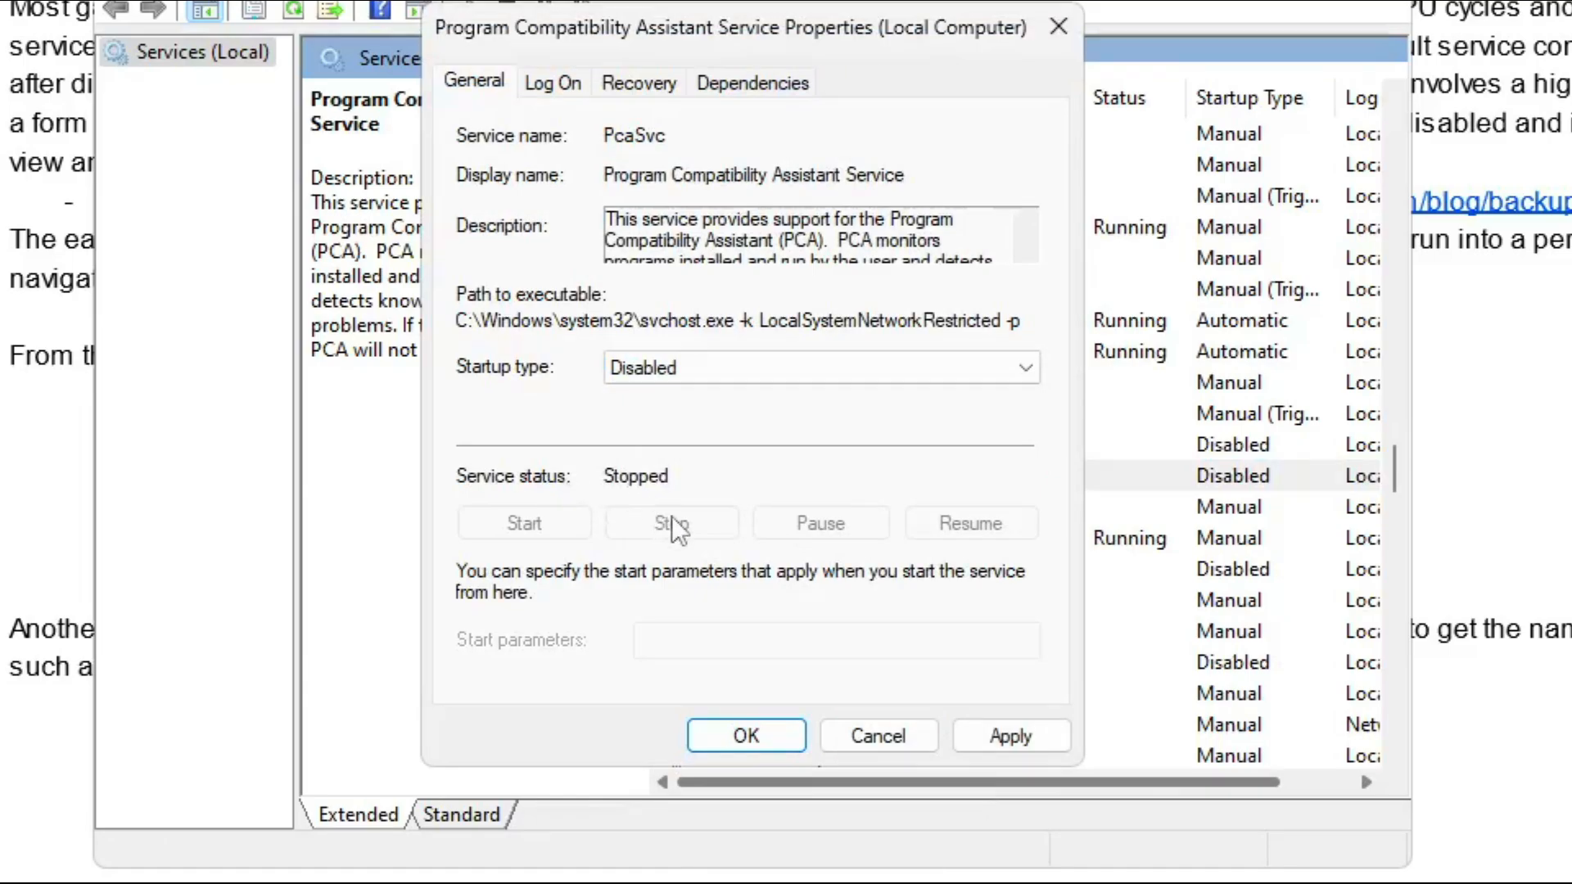
left_click(972, 728)
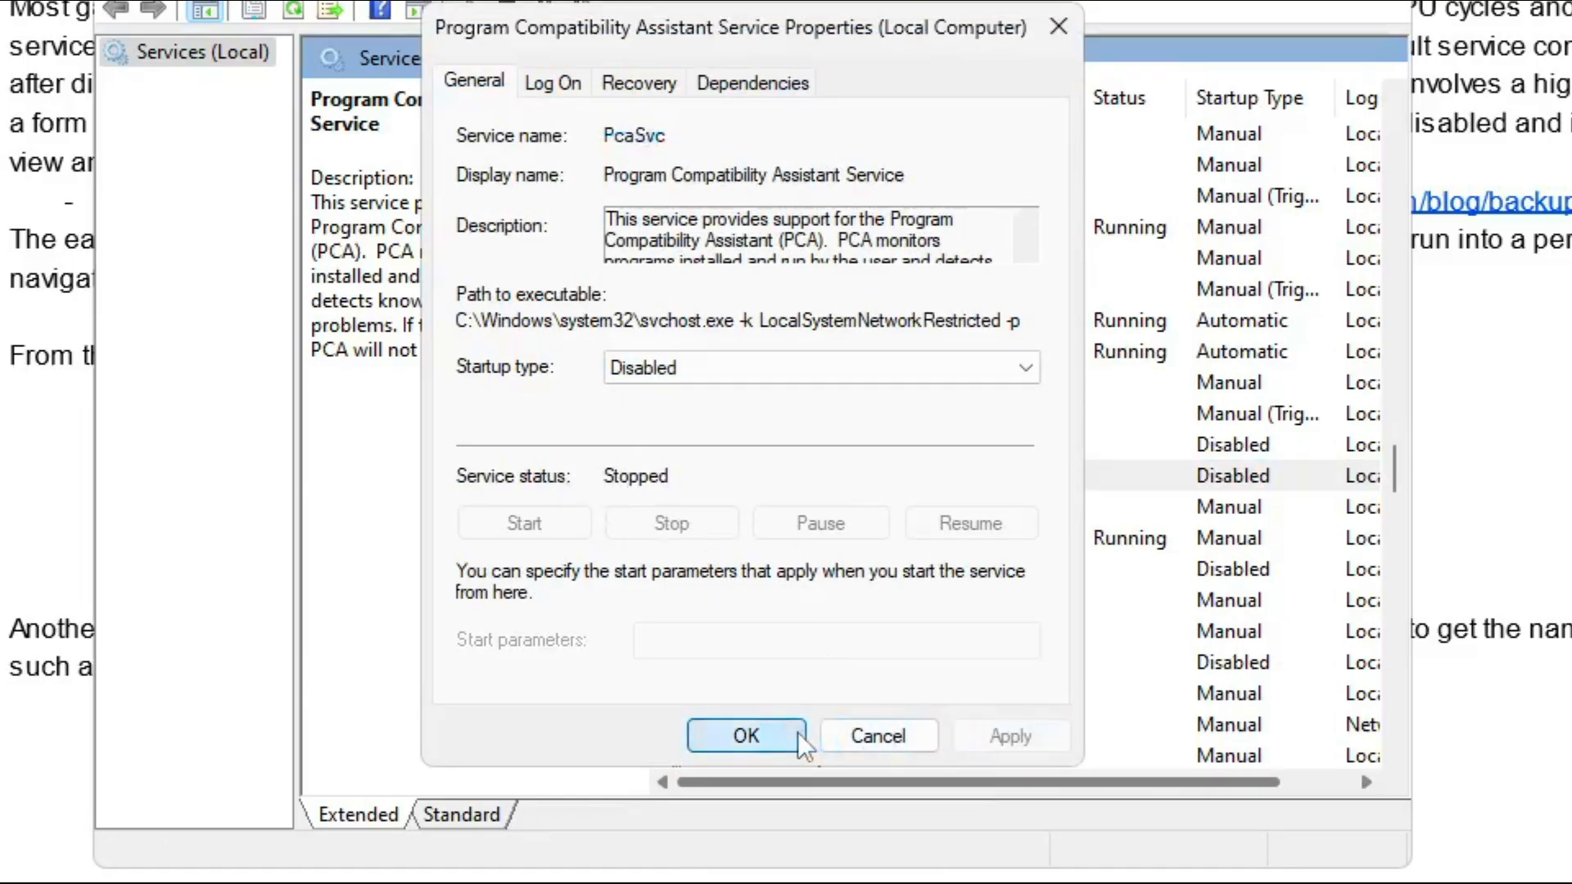
left_click(746, 735)
Set the startup type of the Secondary Logon service to Disabled and apply it
scroll(935, 563, "down", 1)
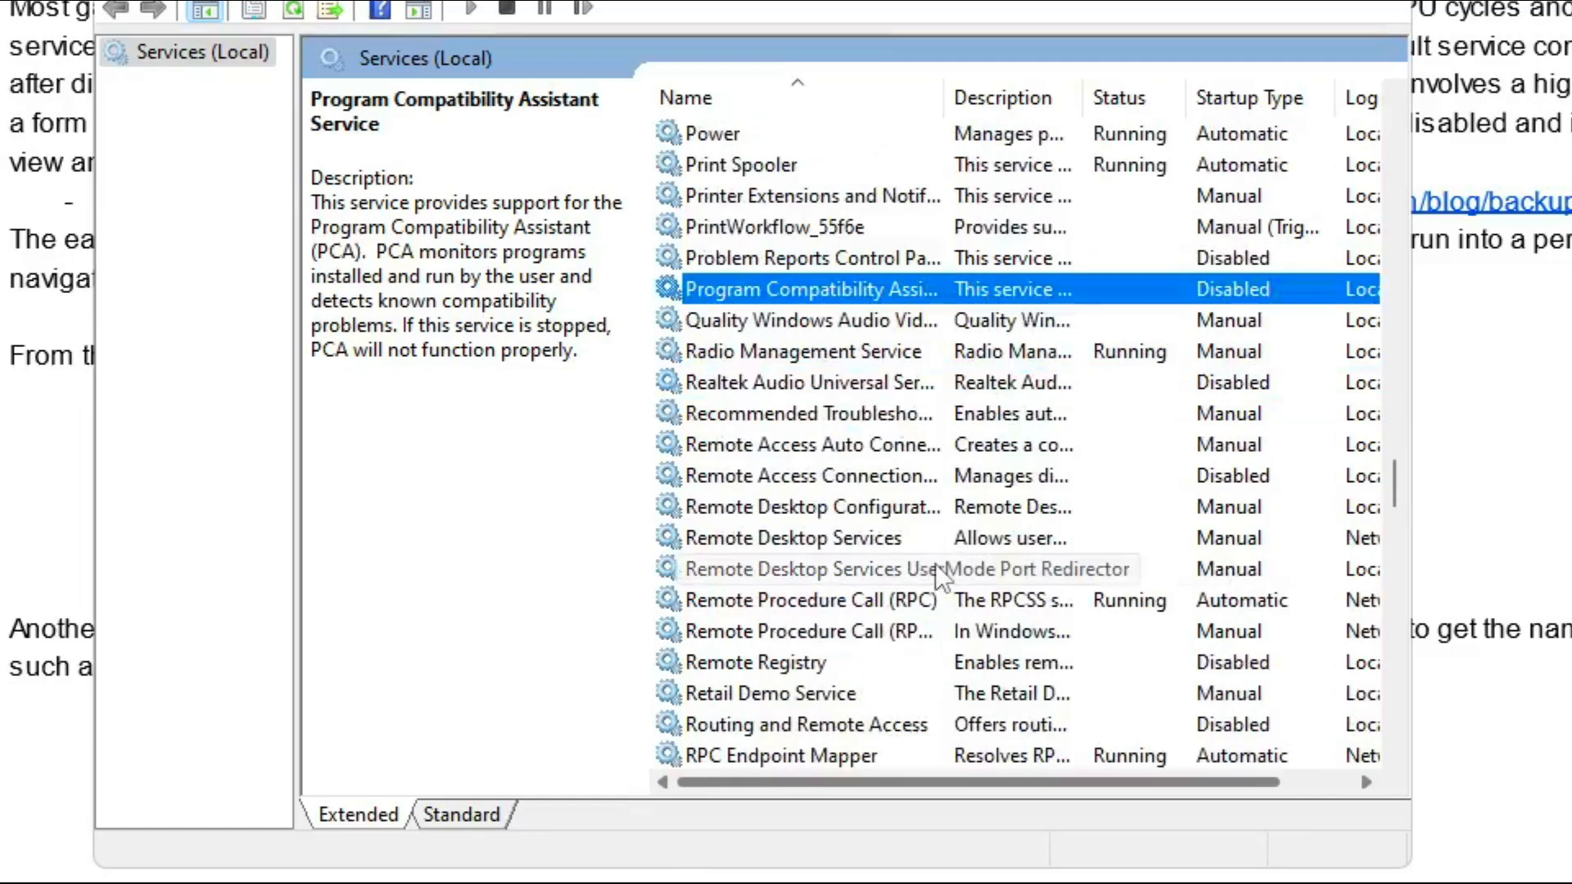
scroll(813, 524, "down", 1)
scroll(813, 524, "down", 2)
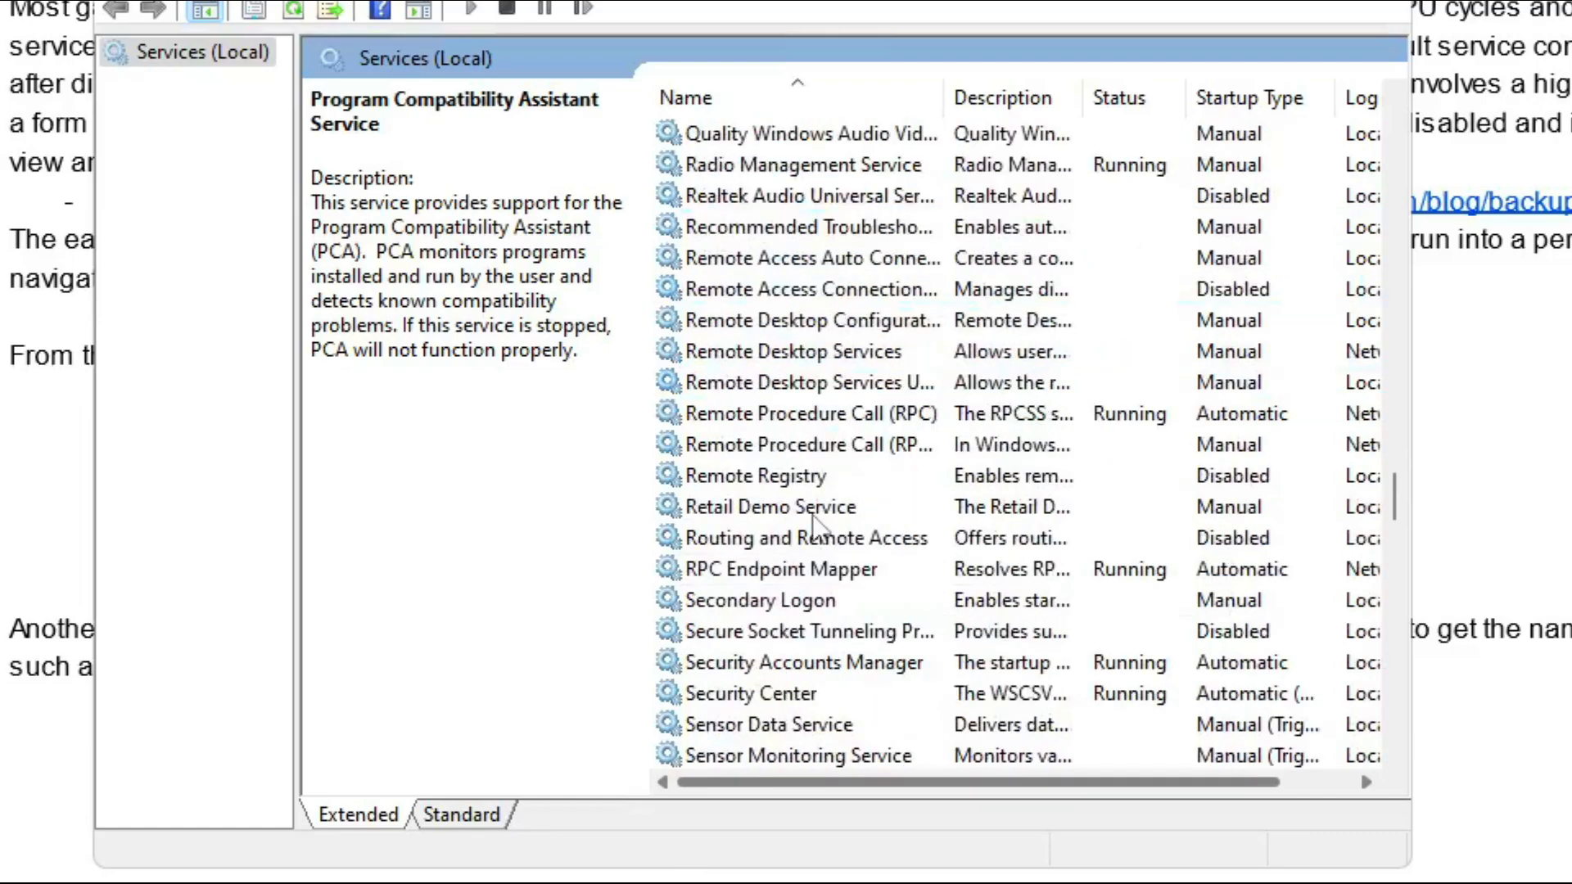
left_click(766, 509)
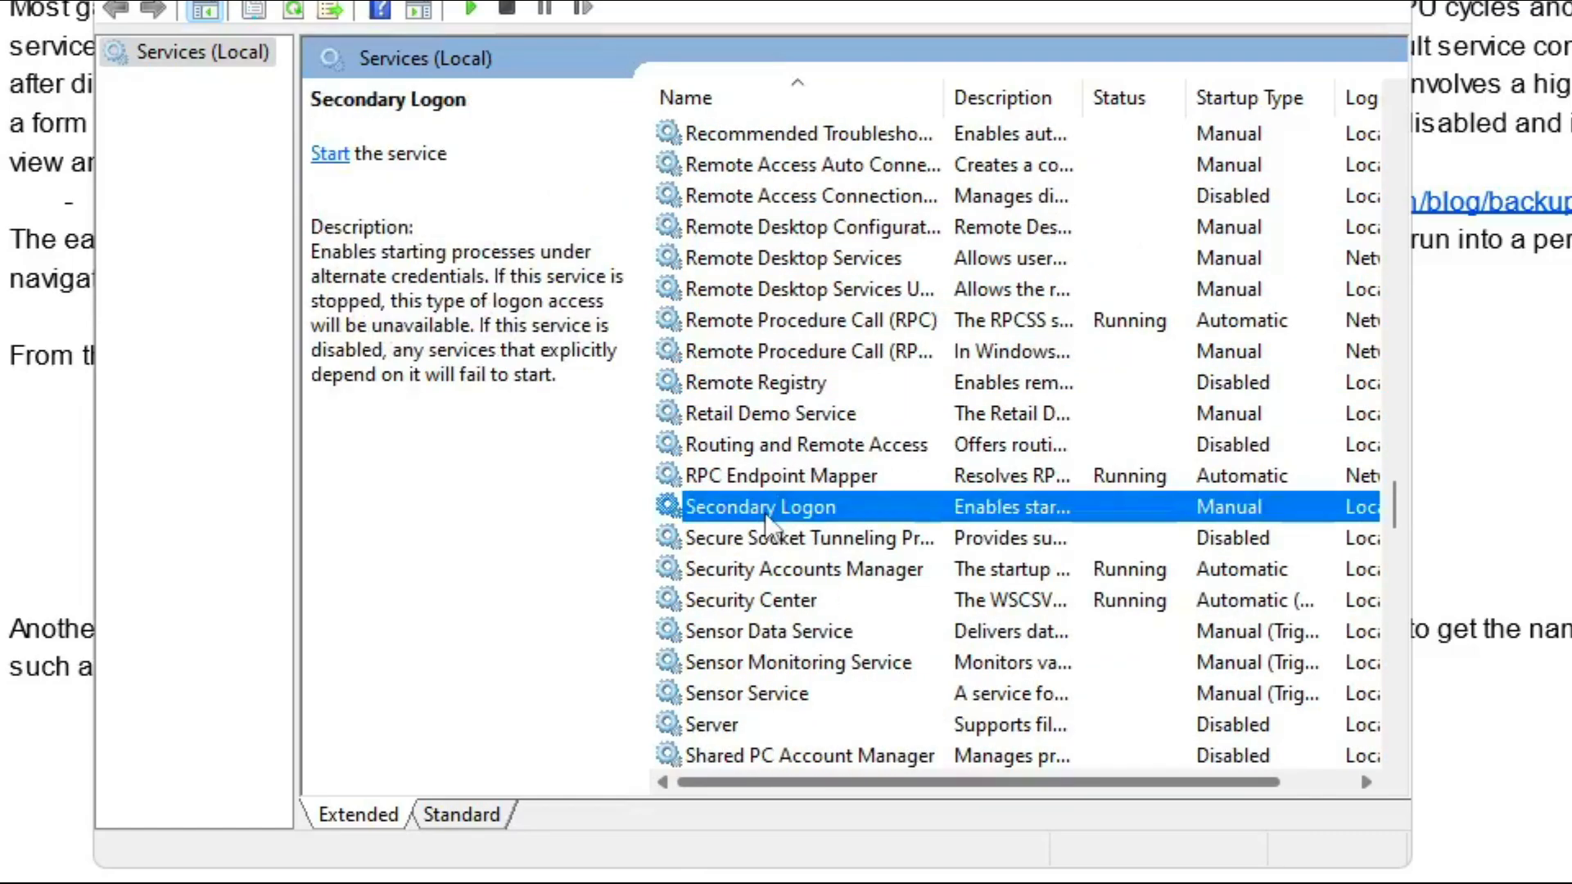
scroll(767, 521, "down", 1)
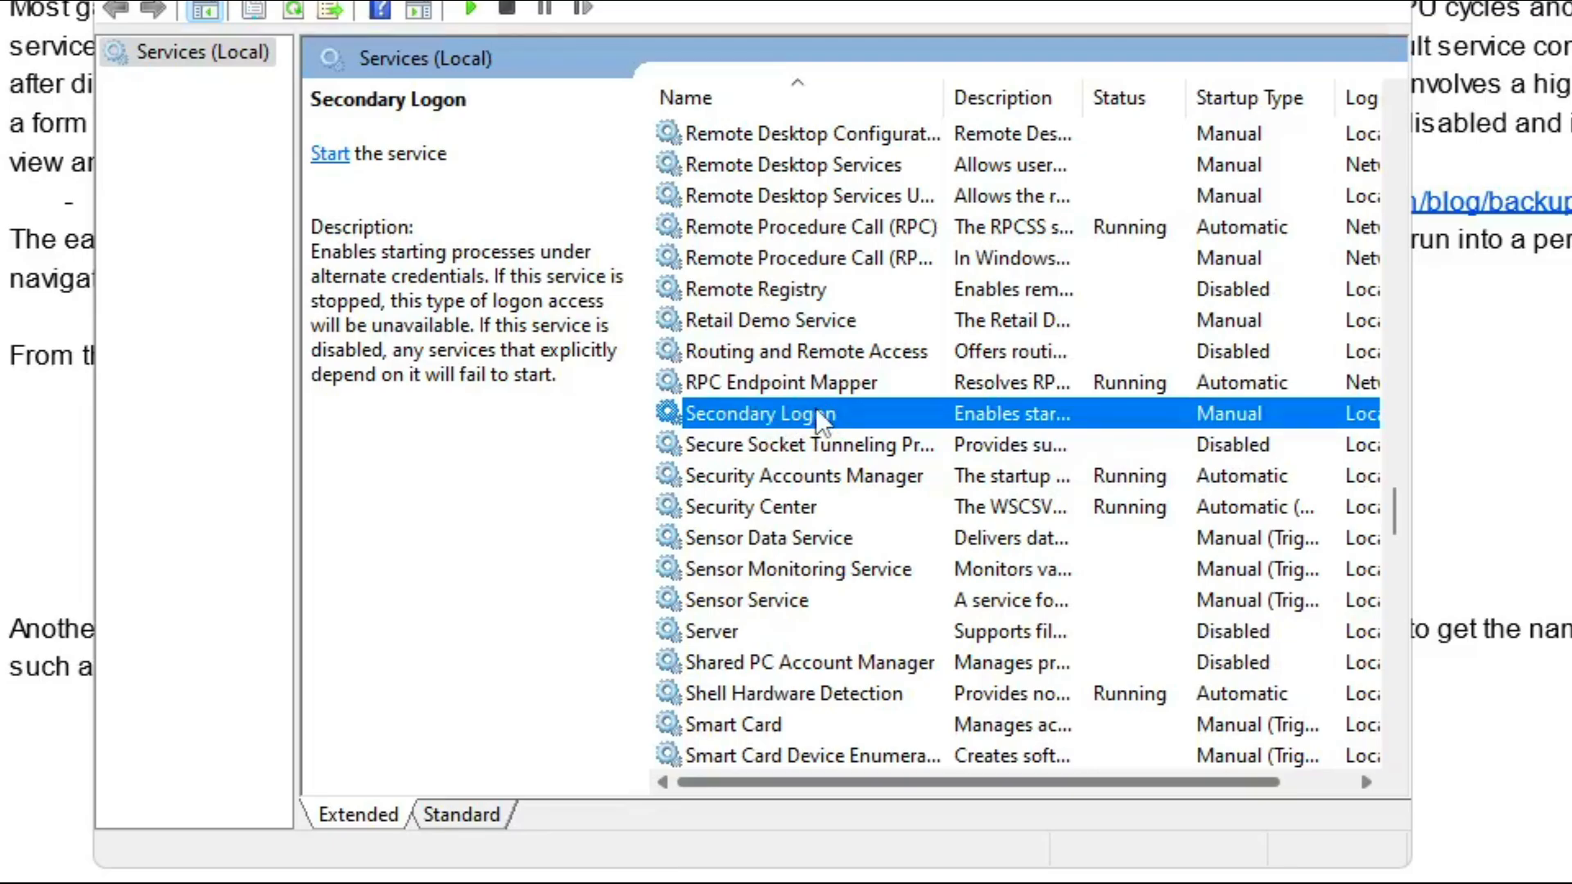
right_click(815, 414)
left_click(933, 727)
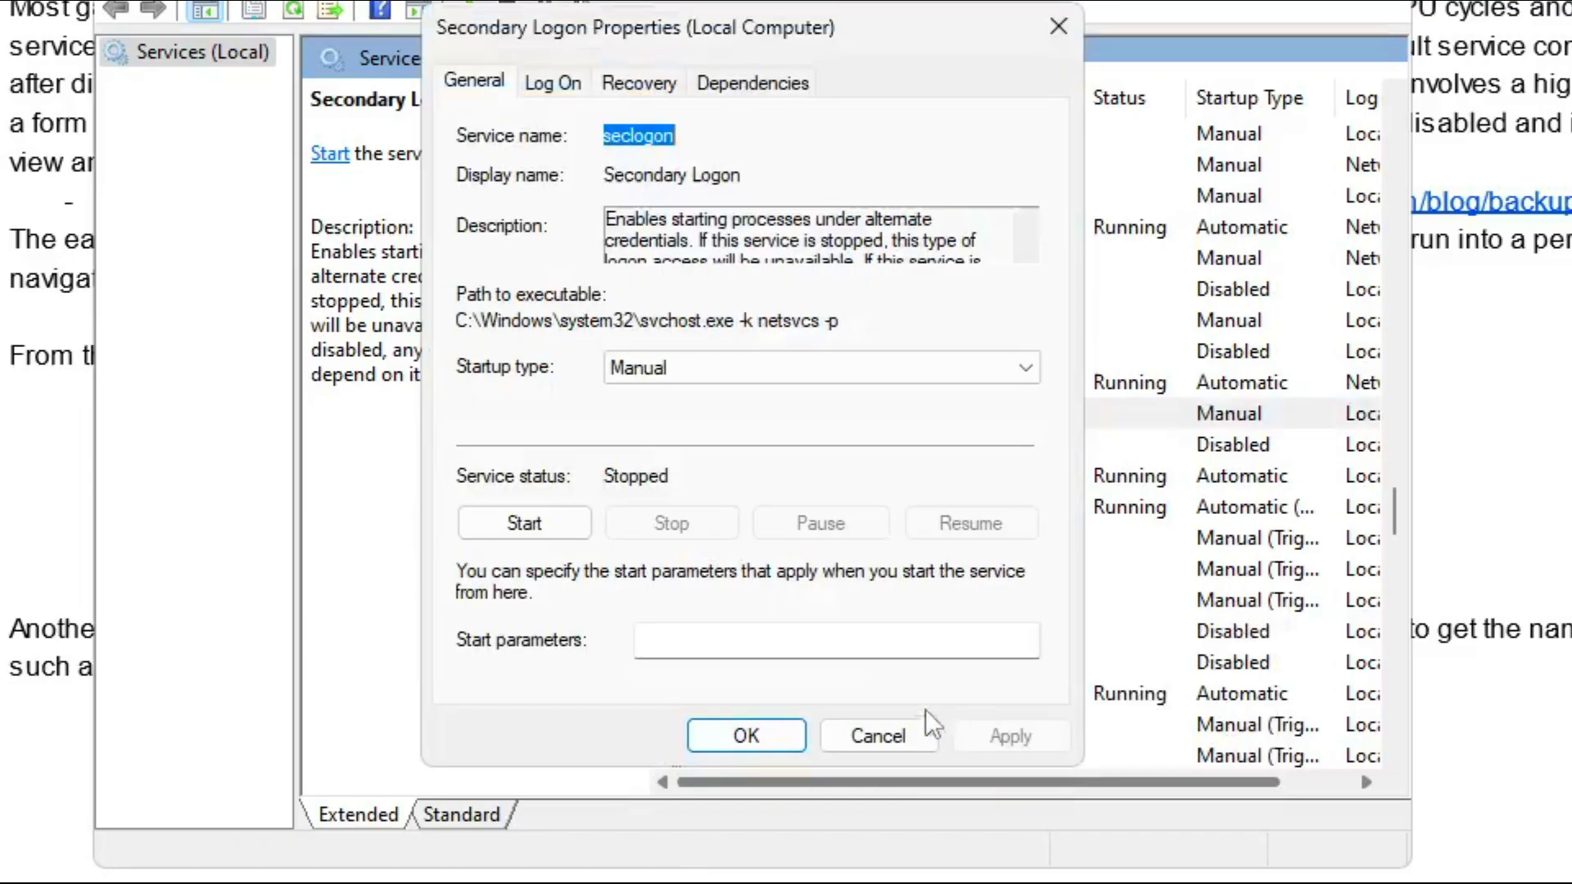
left_click(699, 379)
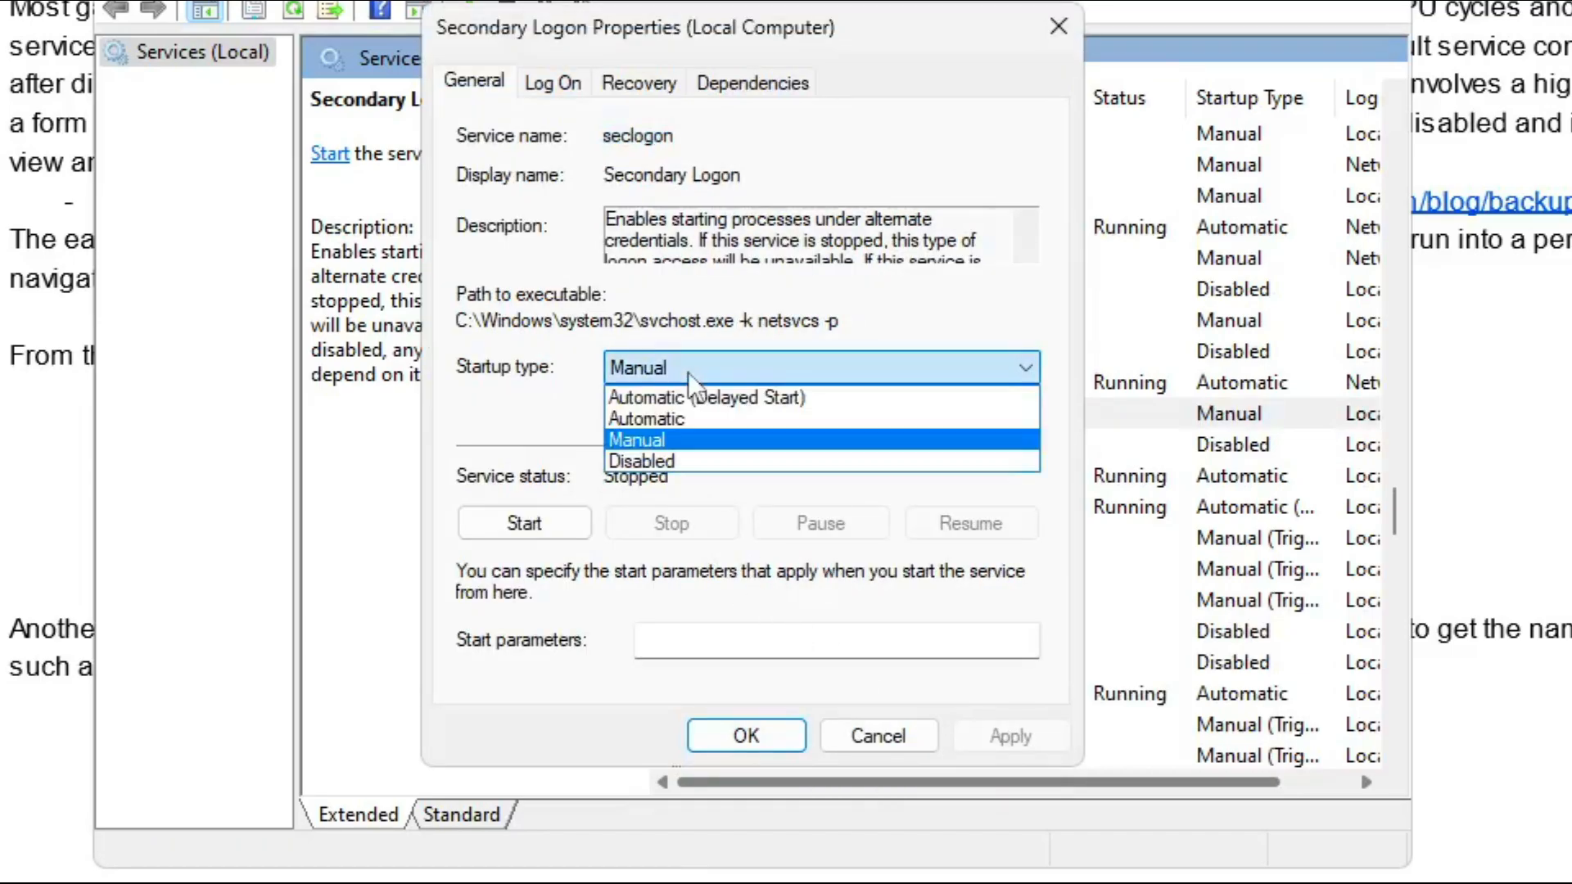
left_click(673, 458)
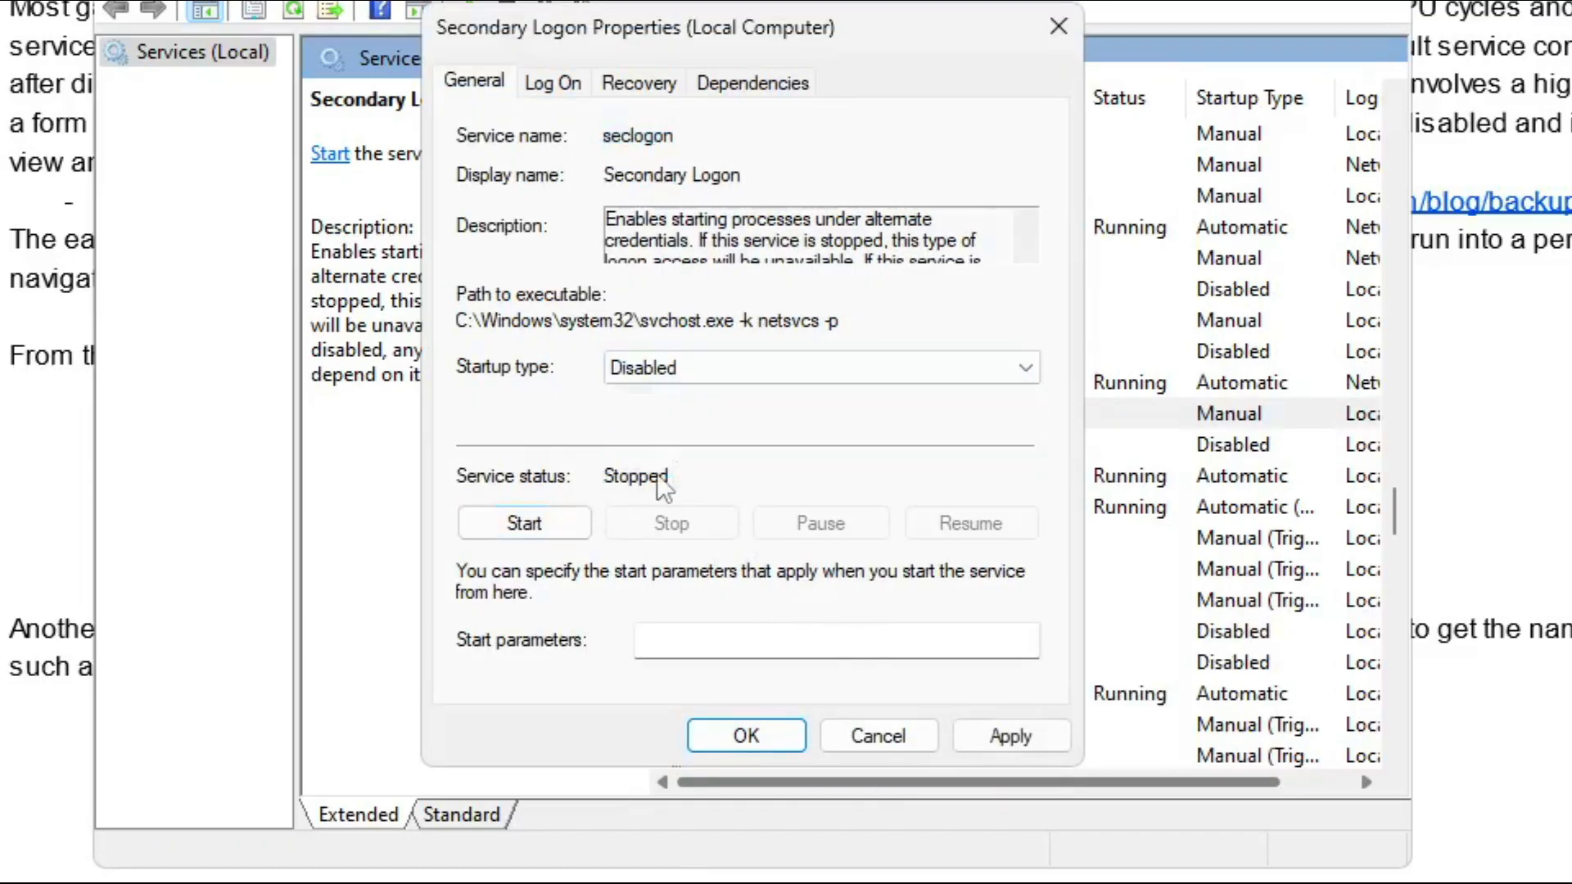
left_click(995, 733)
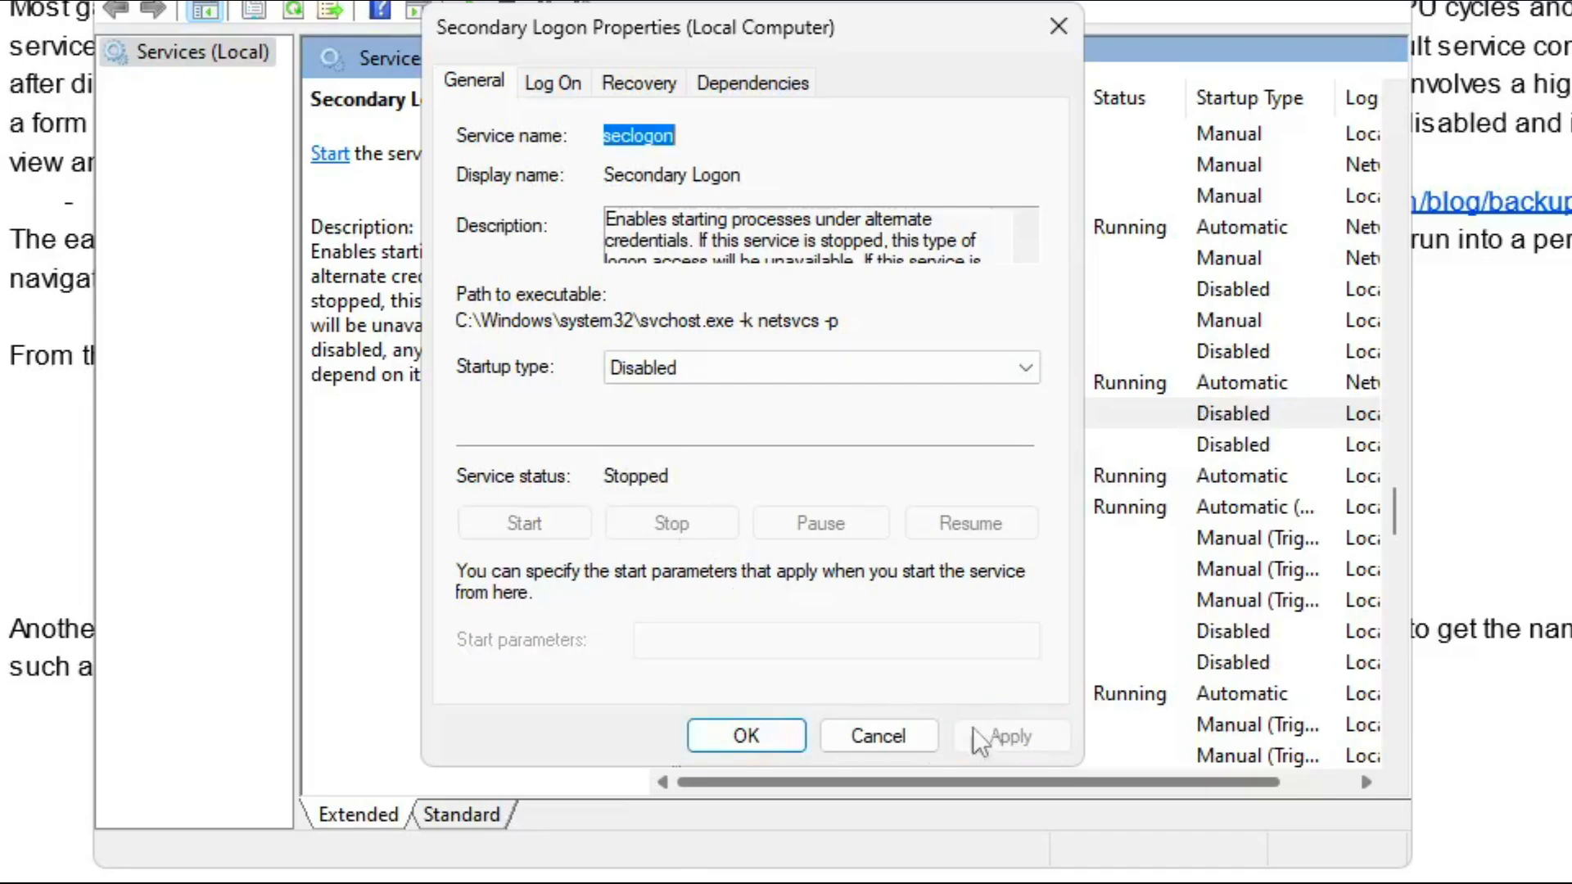
left_click(746, 736)
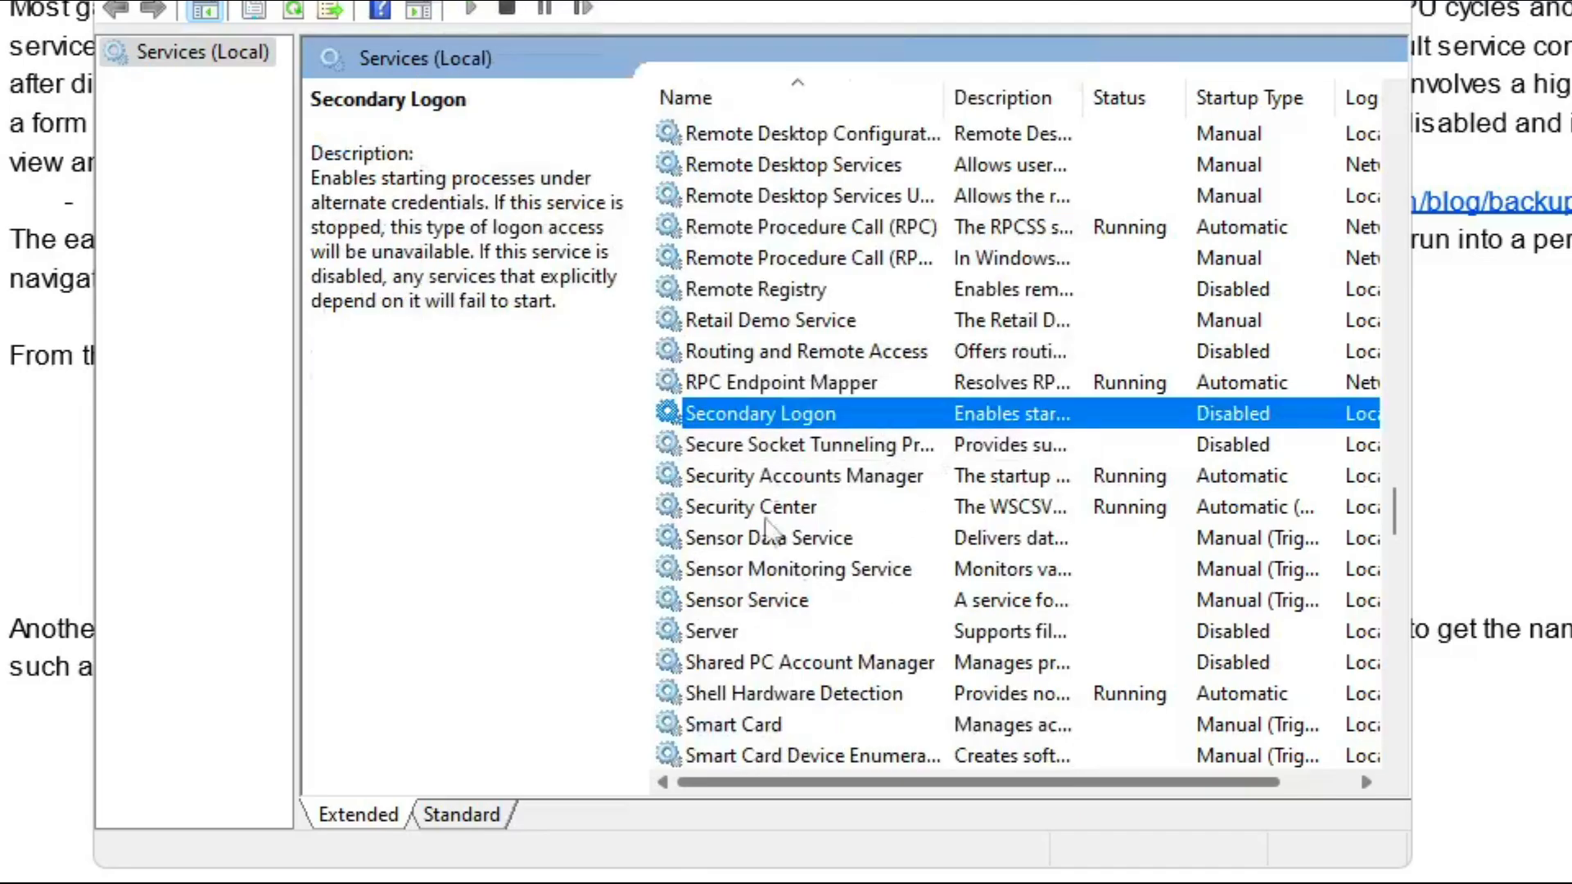
Set the startup type of the SysMain service to Disabled and apply it
scroll(847, 498, "down", 6)
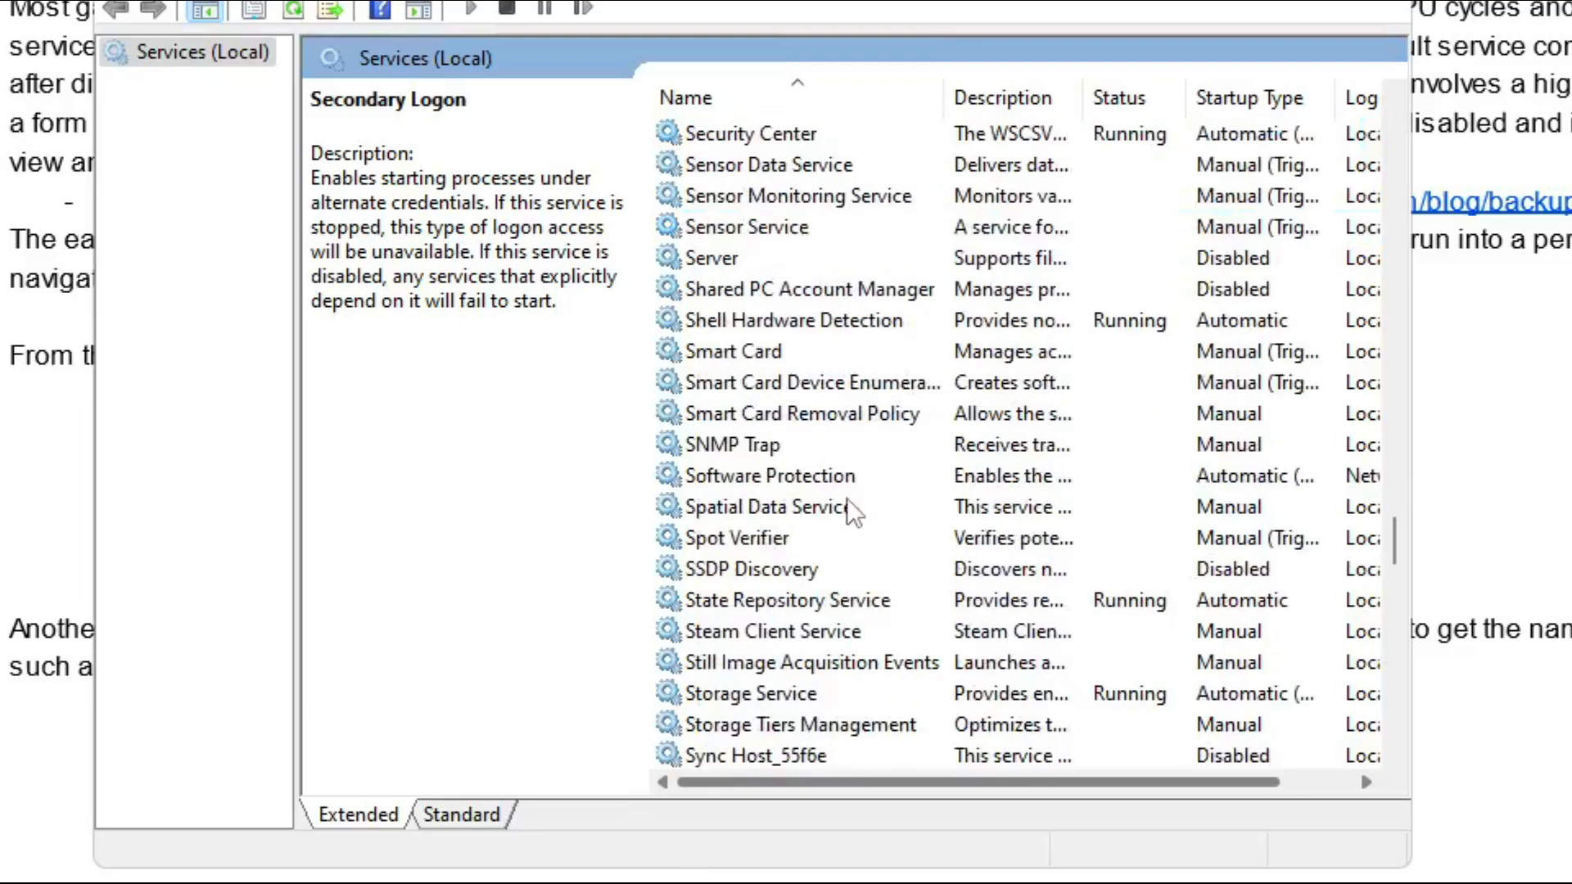
scroll(846, 498, "down", 1)
left_click(714, 511)
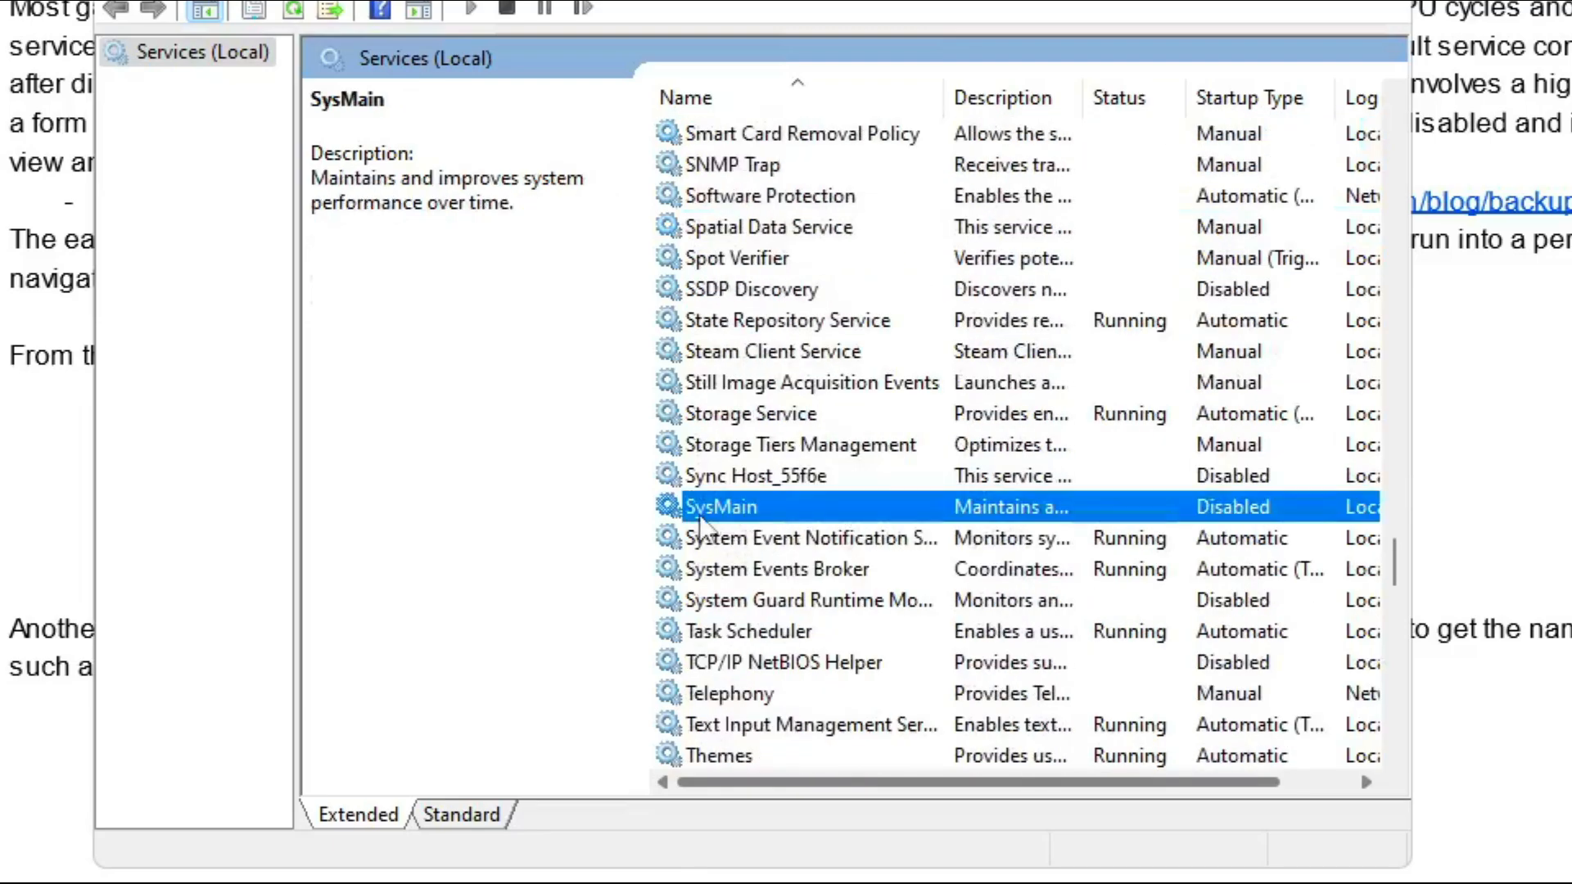
scroll(792, 563, "down", 1)
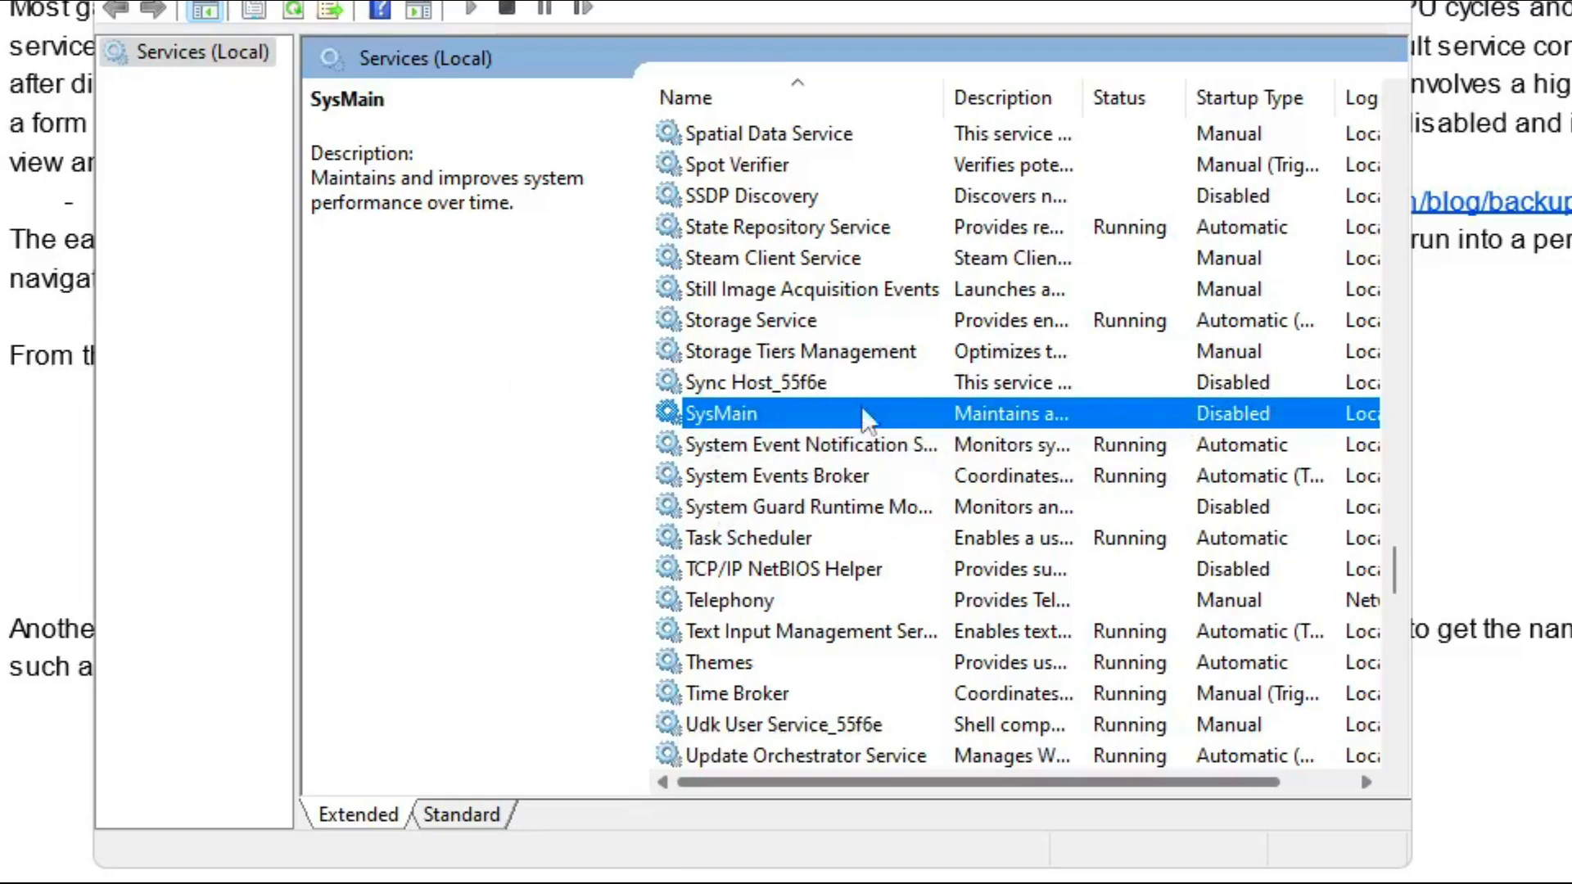
right_click(745, 414)
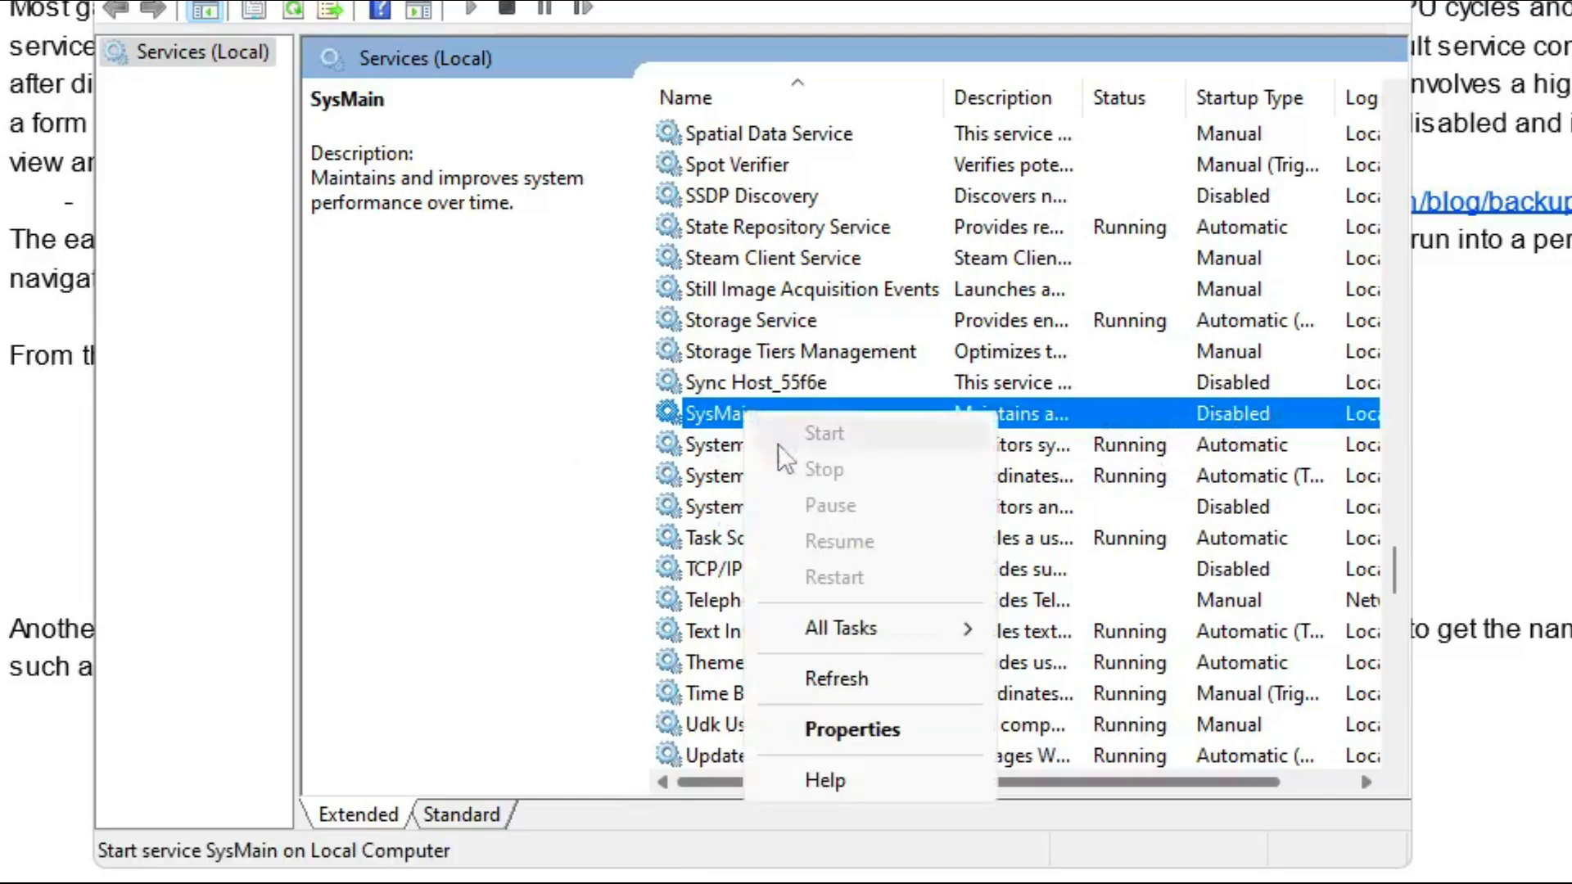
left_click(839, 729)
left_click(670, 365)
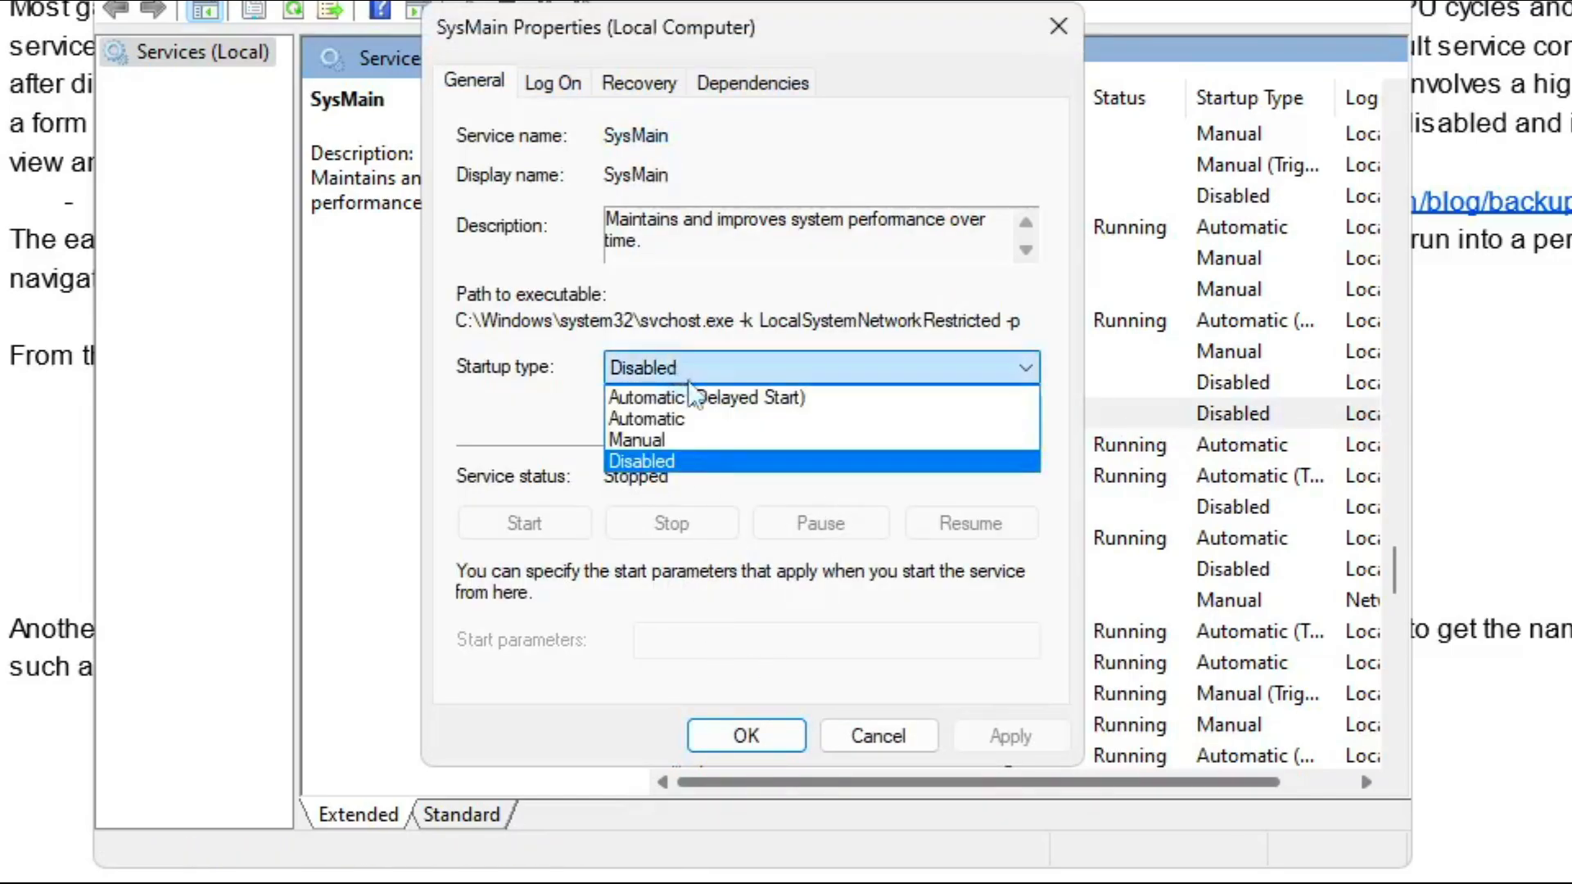
left_click(688, 461)
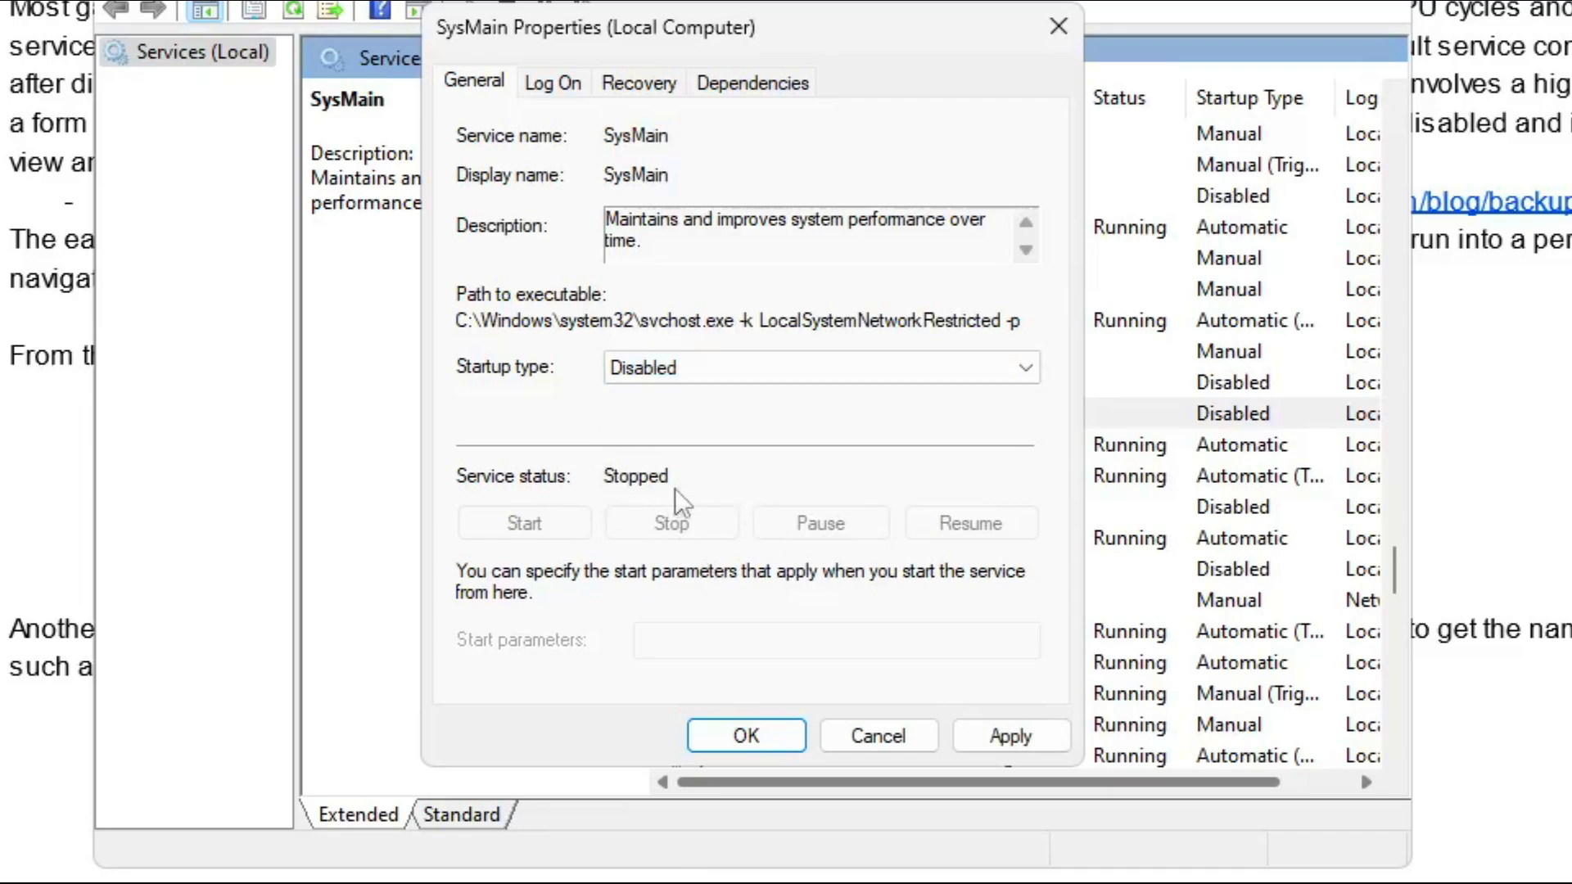
left_click(976, 731)
left_click(772, 739)
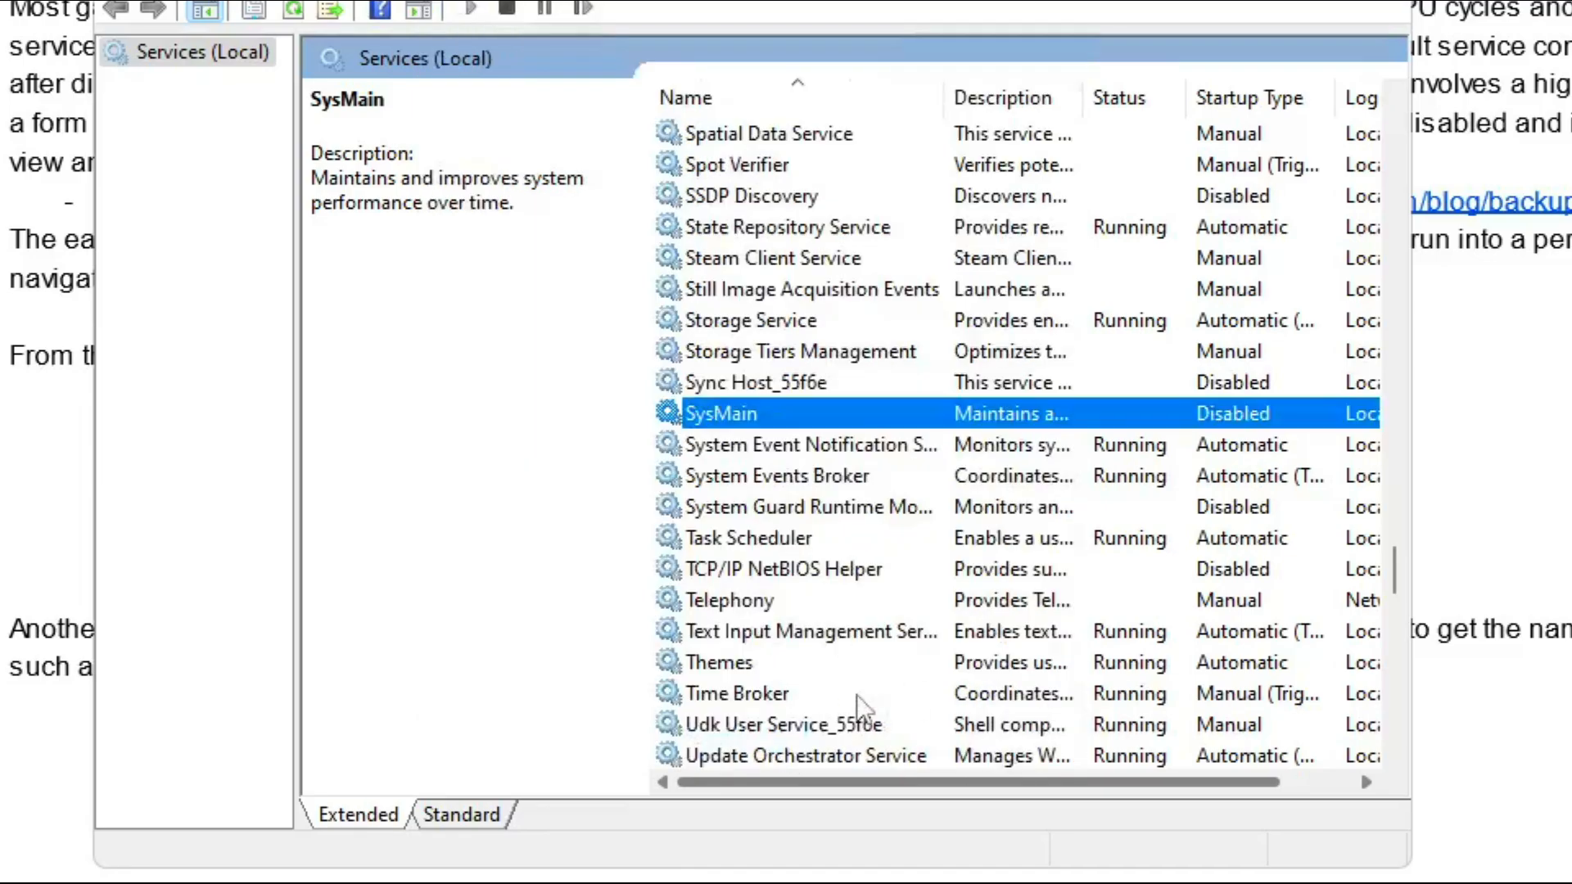
Set the startup type of the Windows Search service to Disabled and apply it
scroll(779, 573, "down", 1)
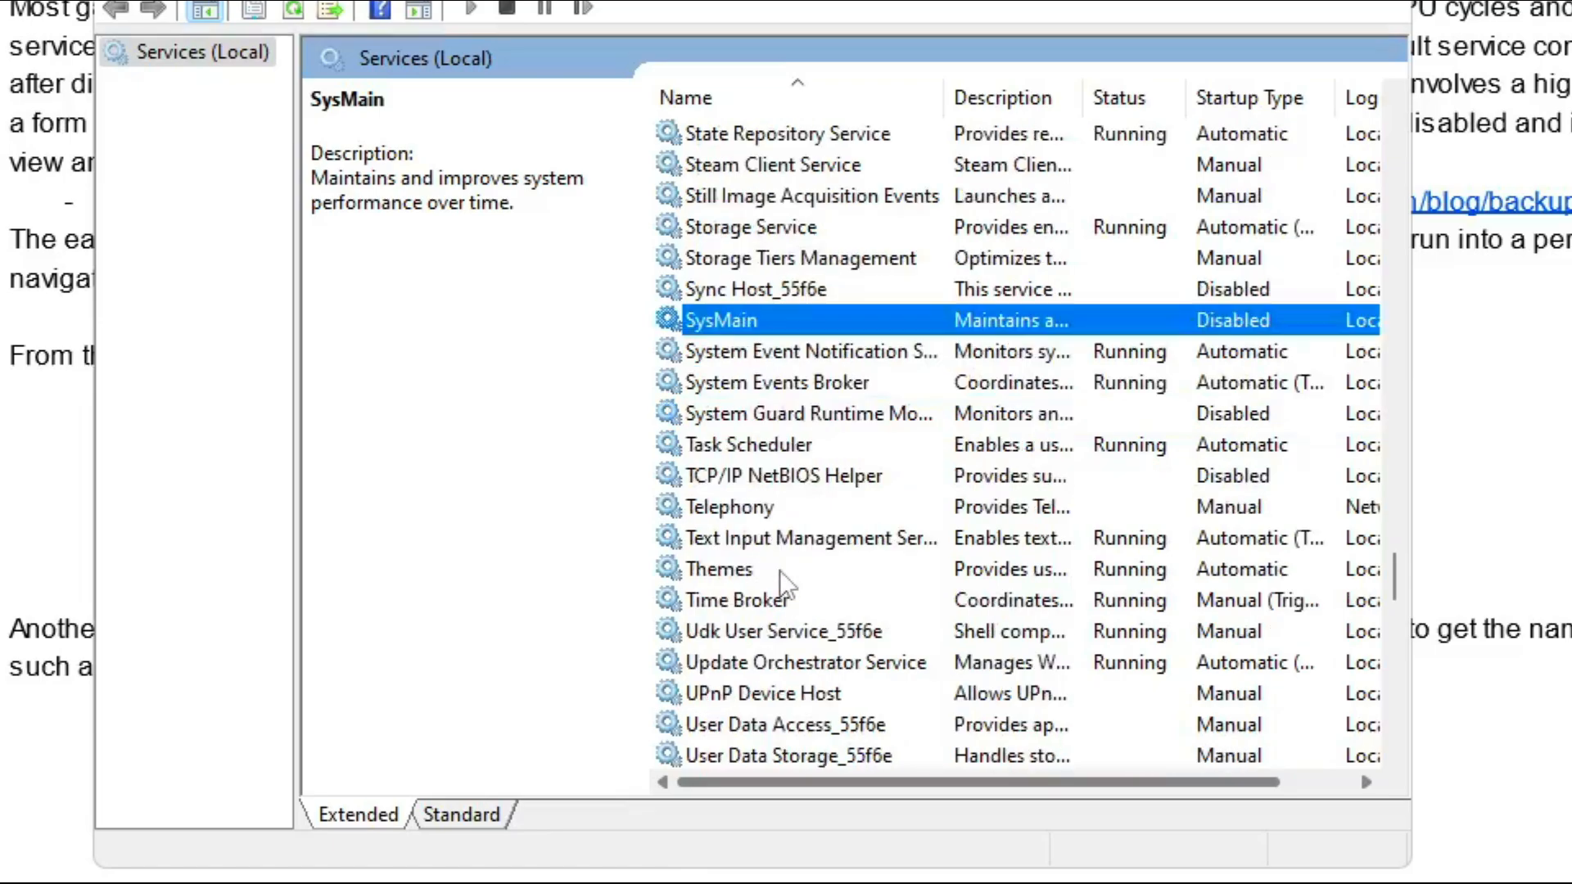
scroll(779, 570, "down", 9)
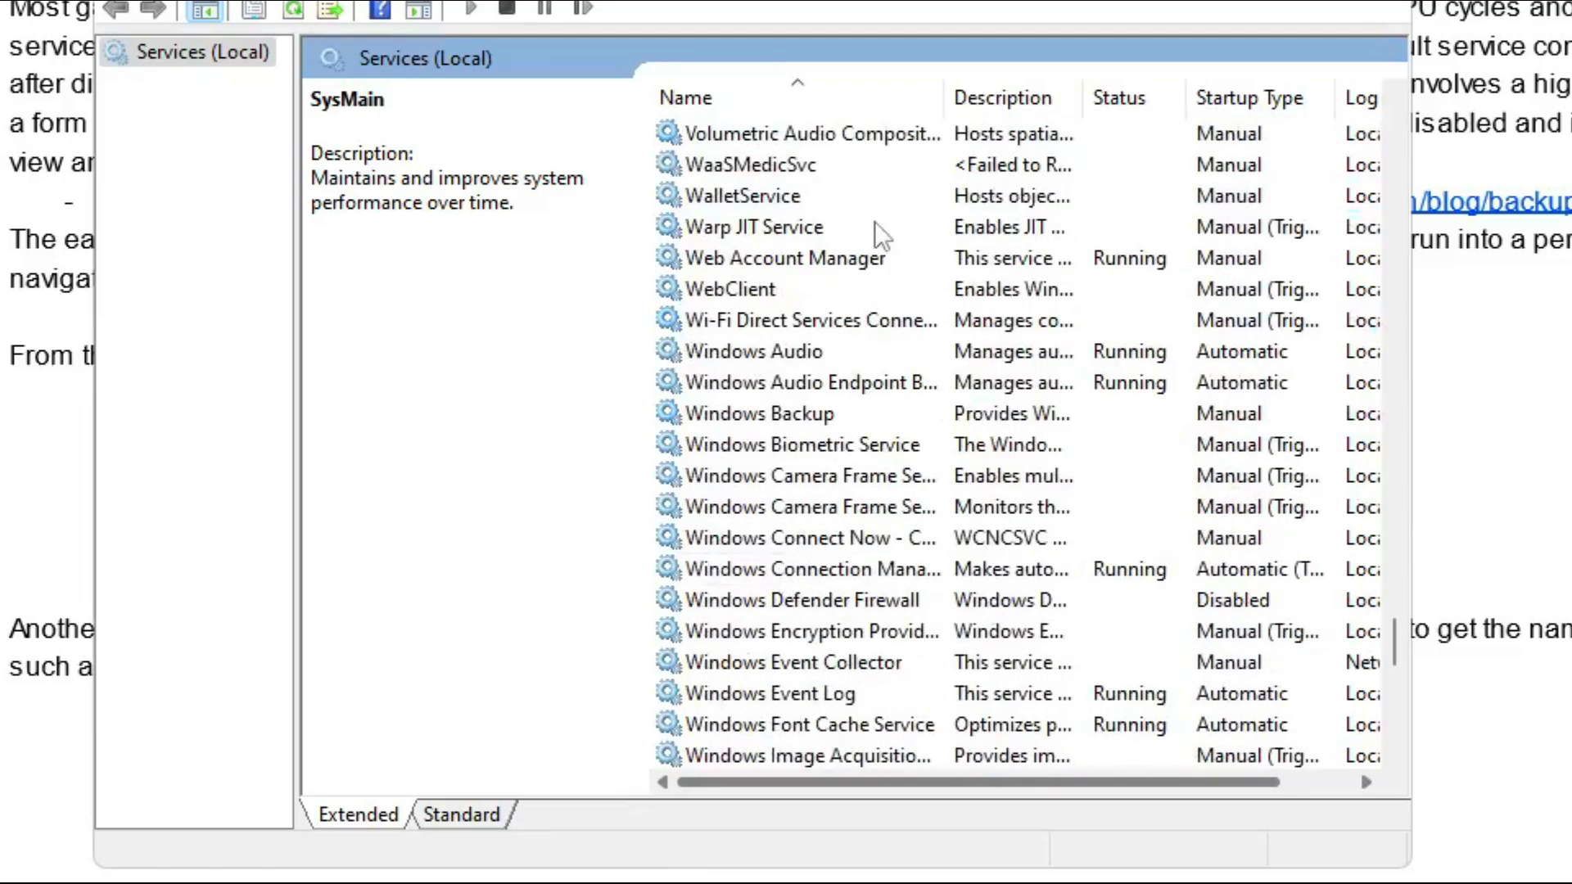
scroll(871, 438, "down", 3)
scroll(872, 438, "down", 2)
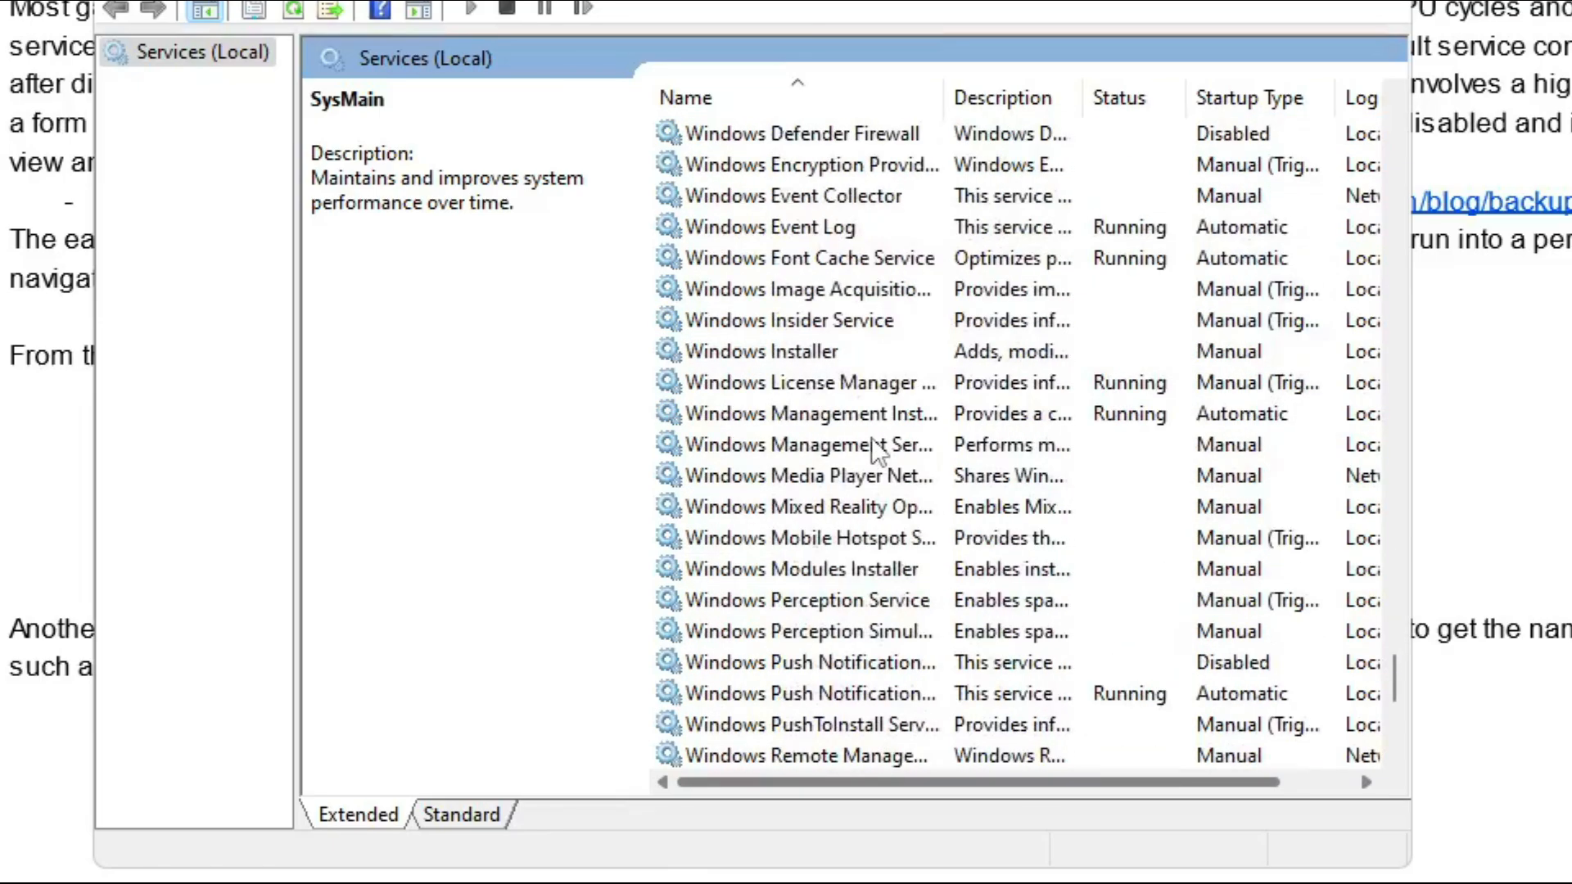
scroll(871, 438, "down", 4)
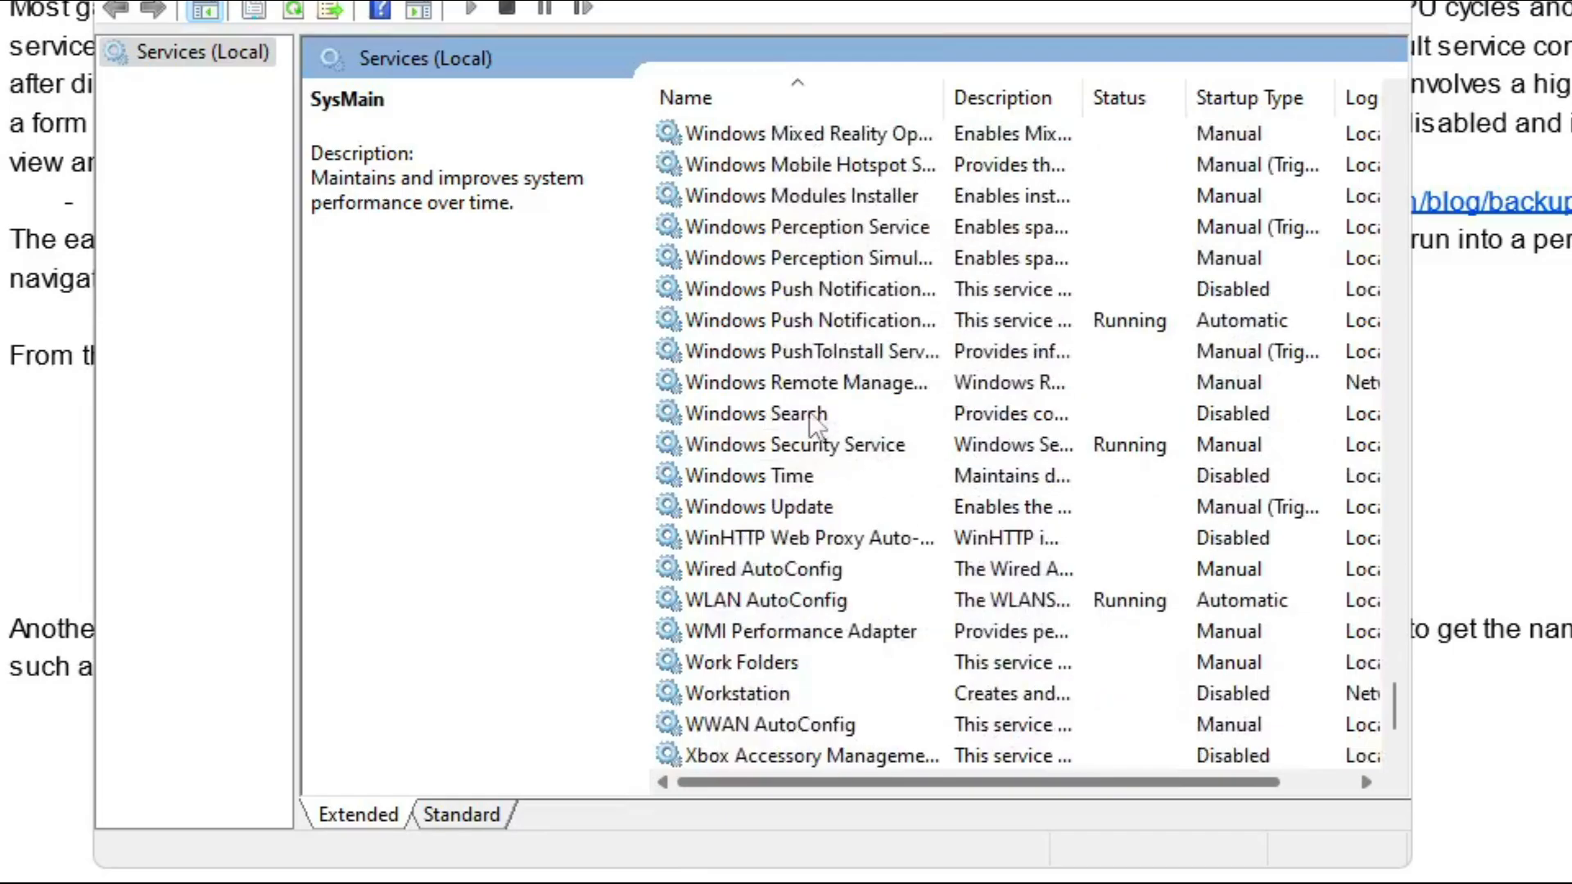
left_click(814, 416)
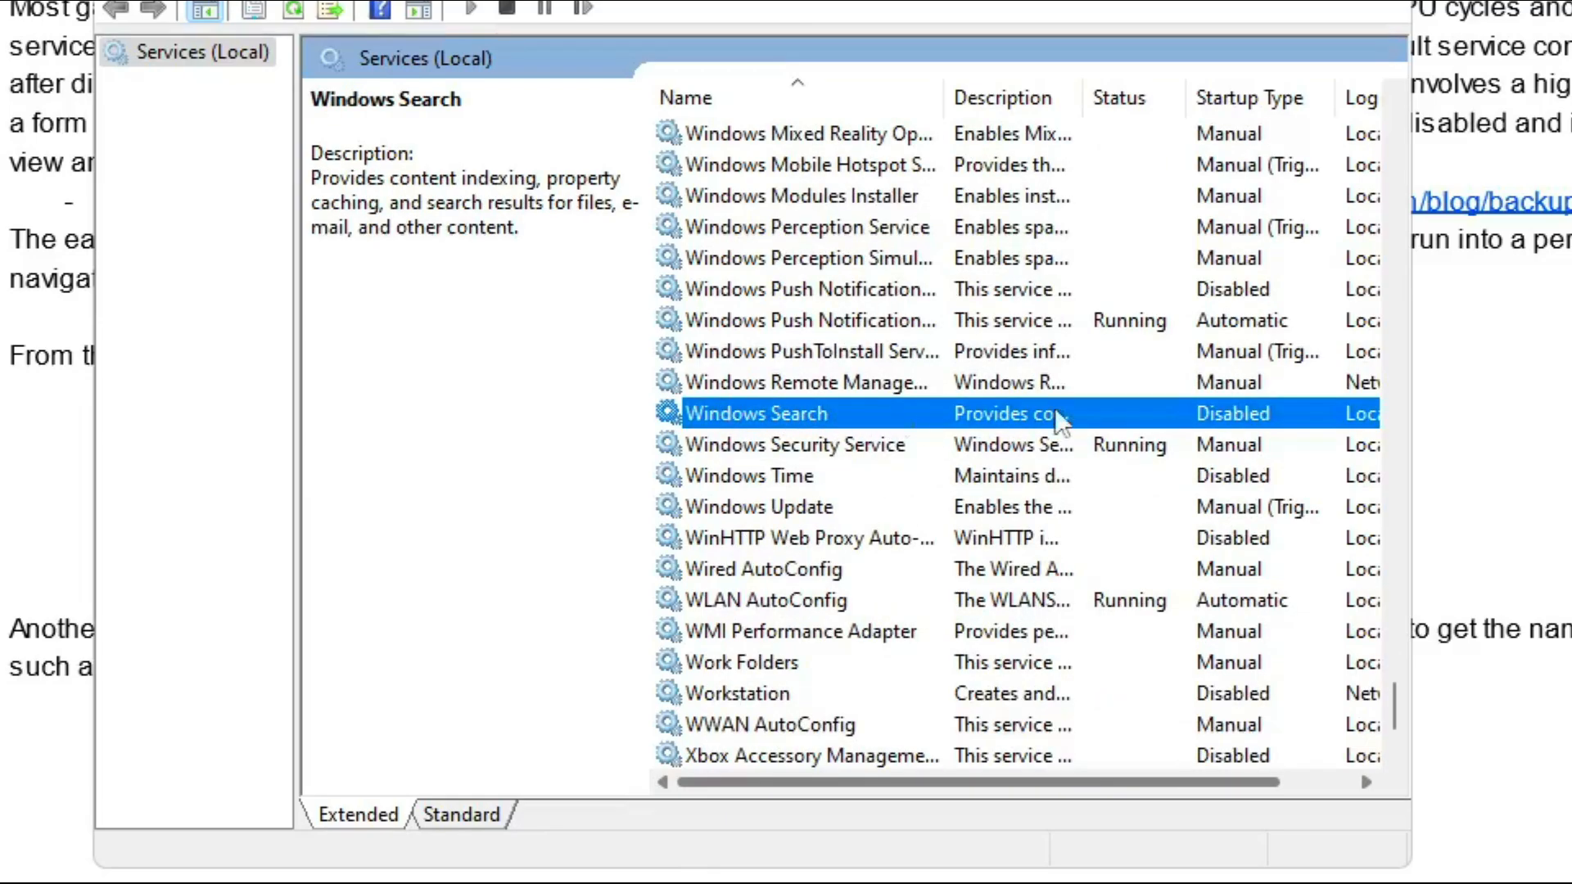
right_click(801, 413)
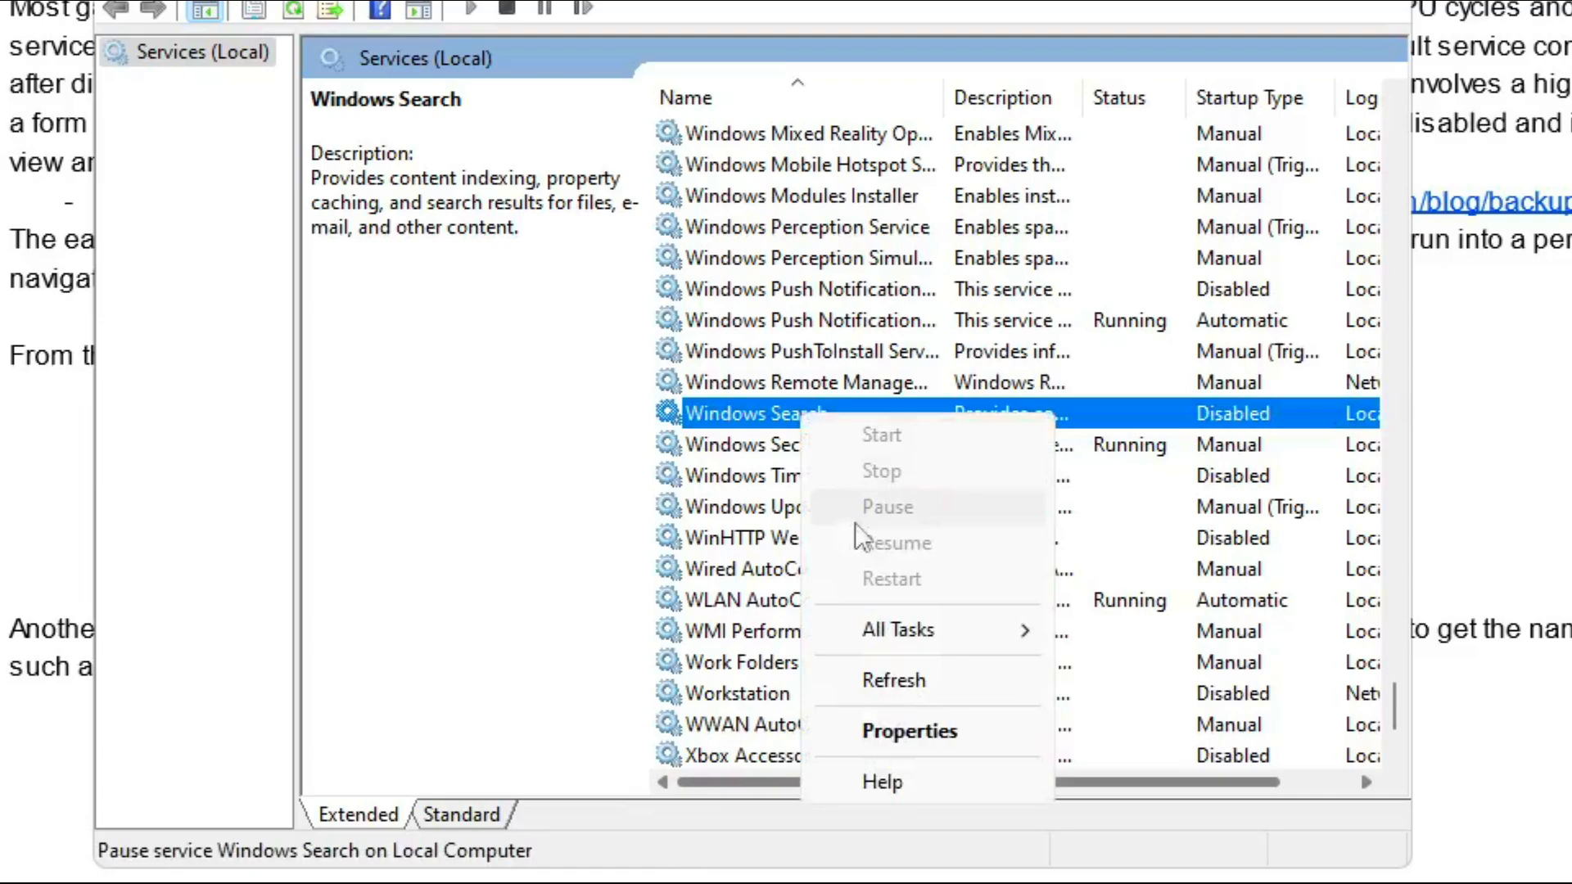
left_click(908, 731)
left_click(681, 377)
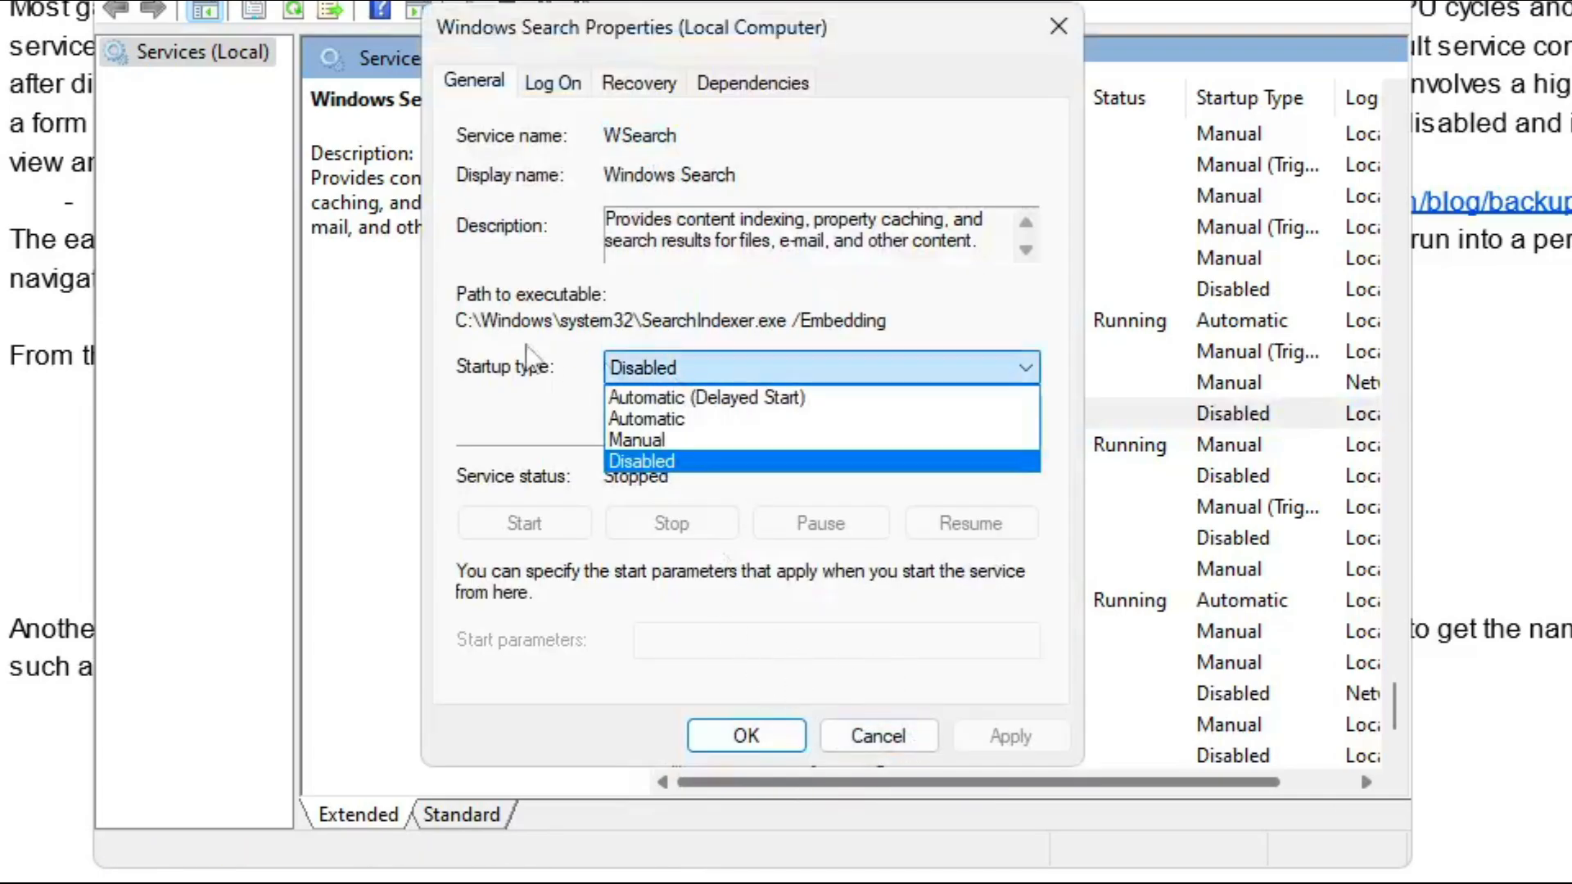
left_click(671, 457)
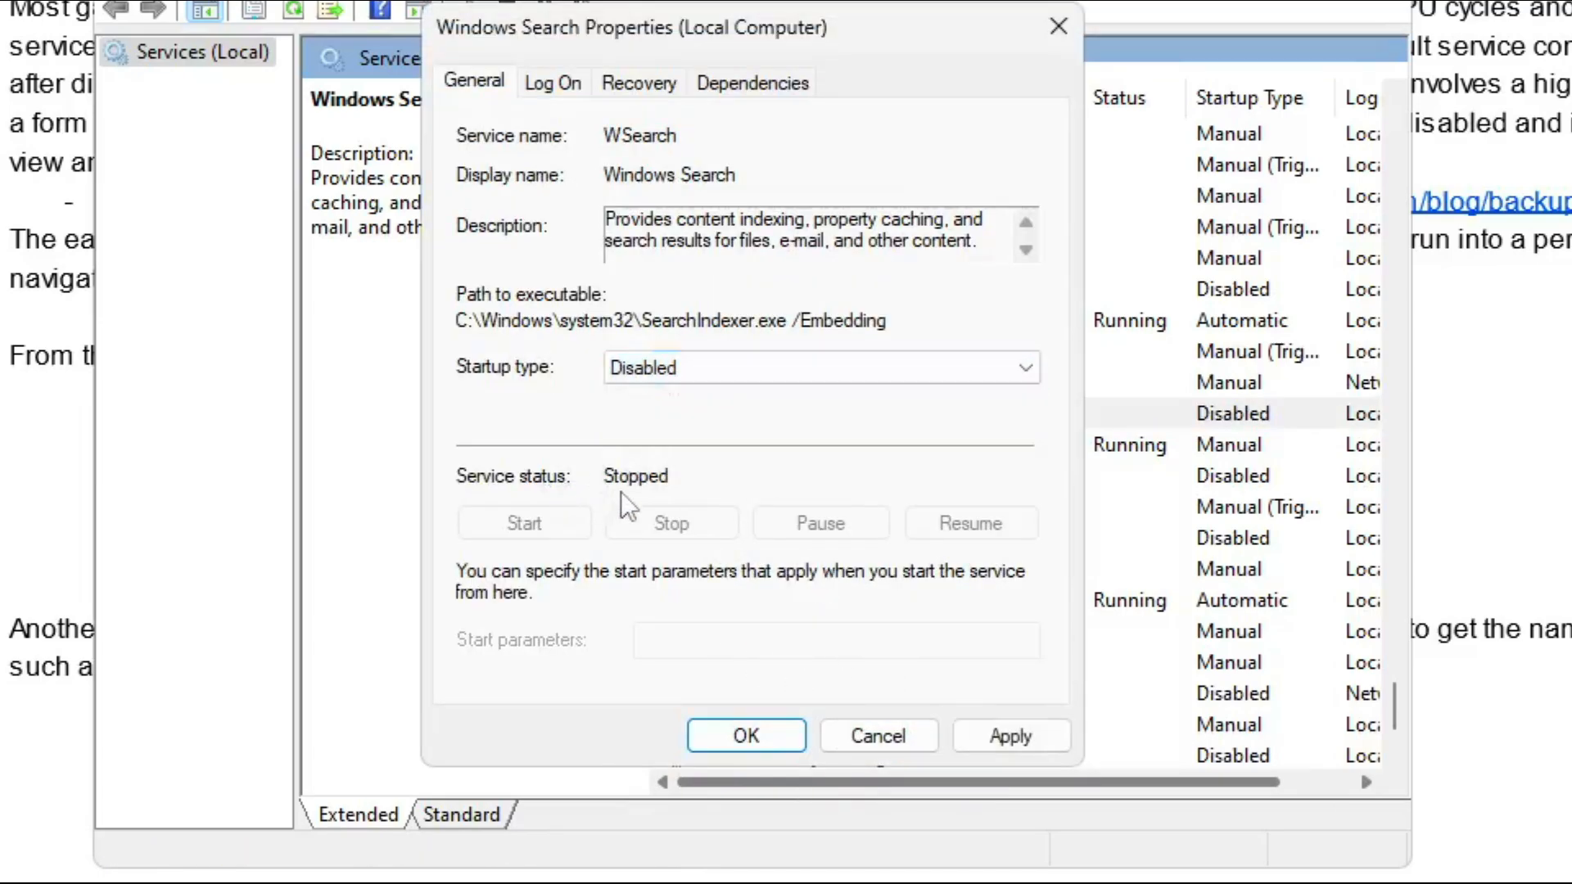
left_click(1006, 737)
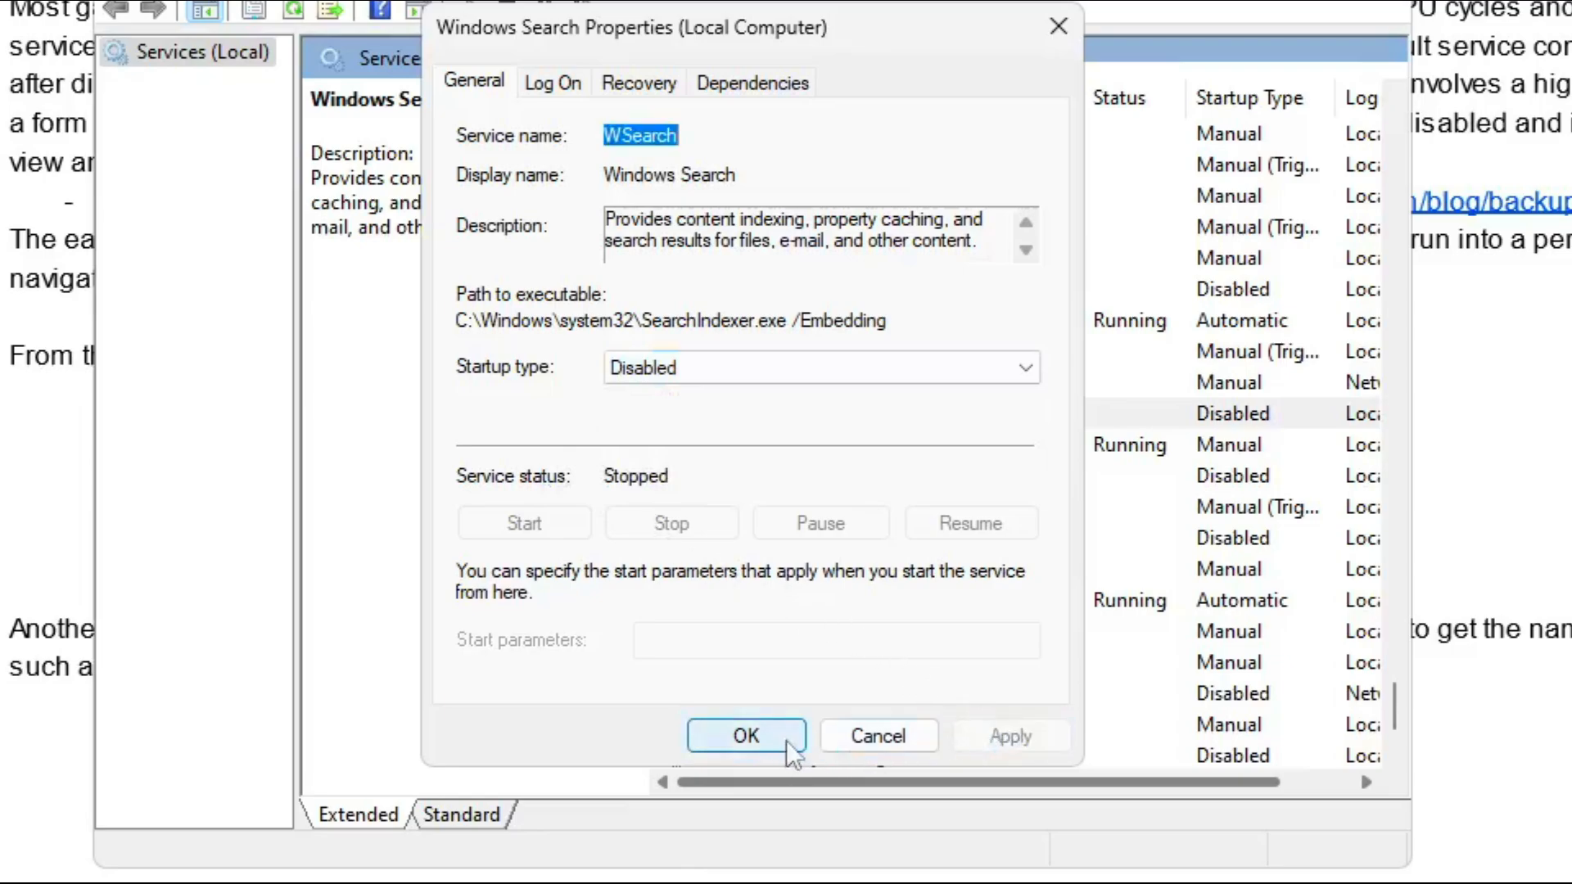
left_click(791, 741)
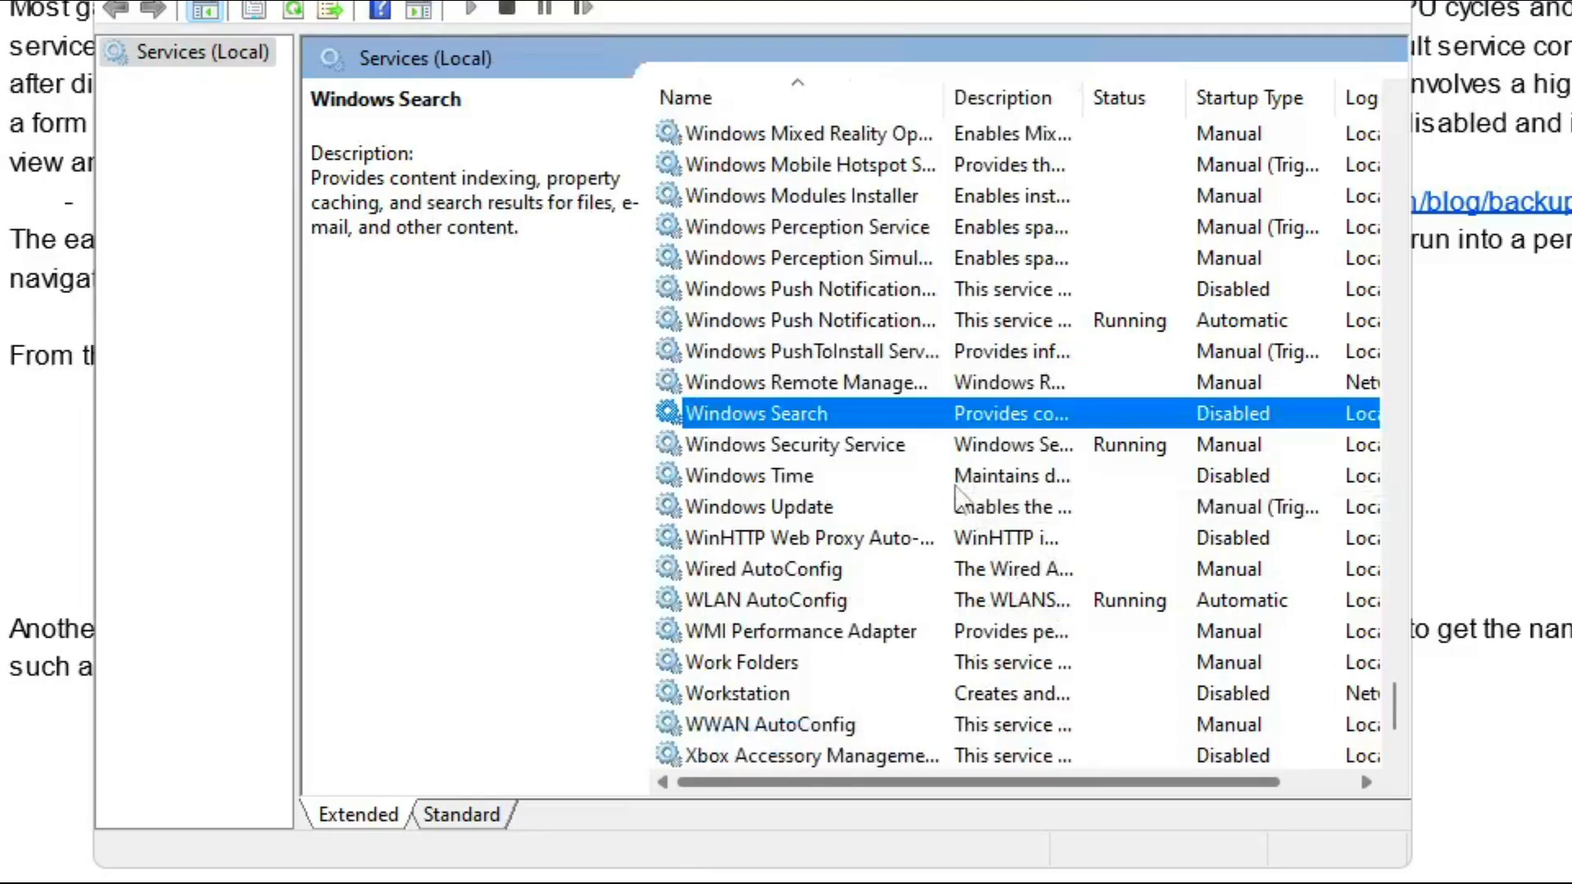
Set the startup type of the Windows Time service to Disabled and apply it
left_click(760, 477)
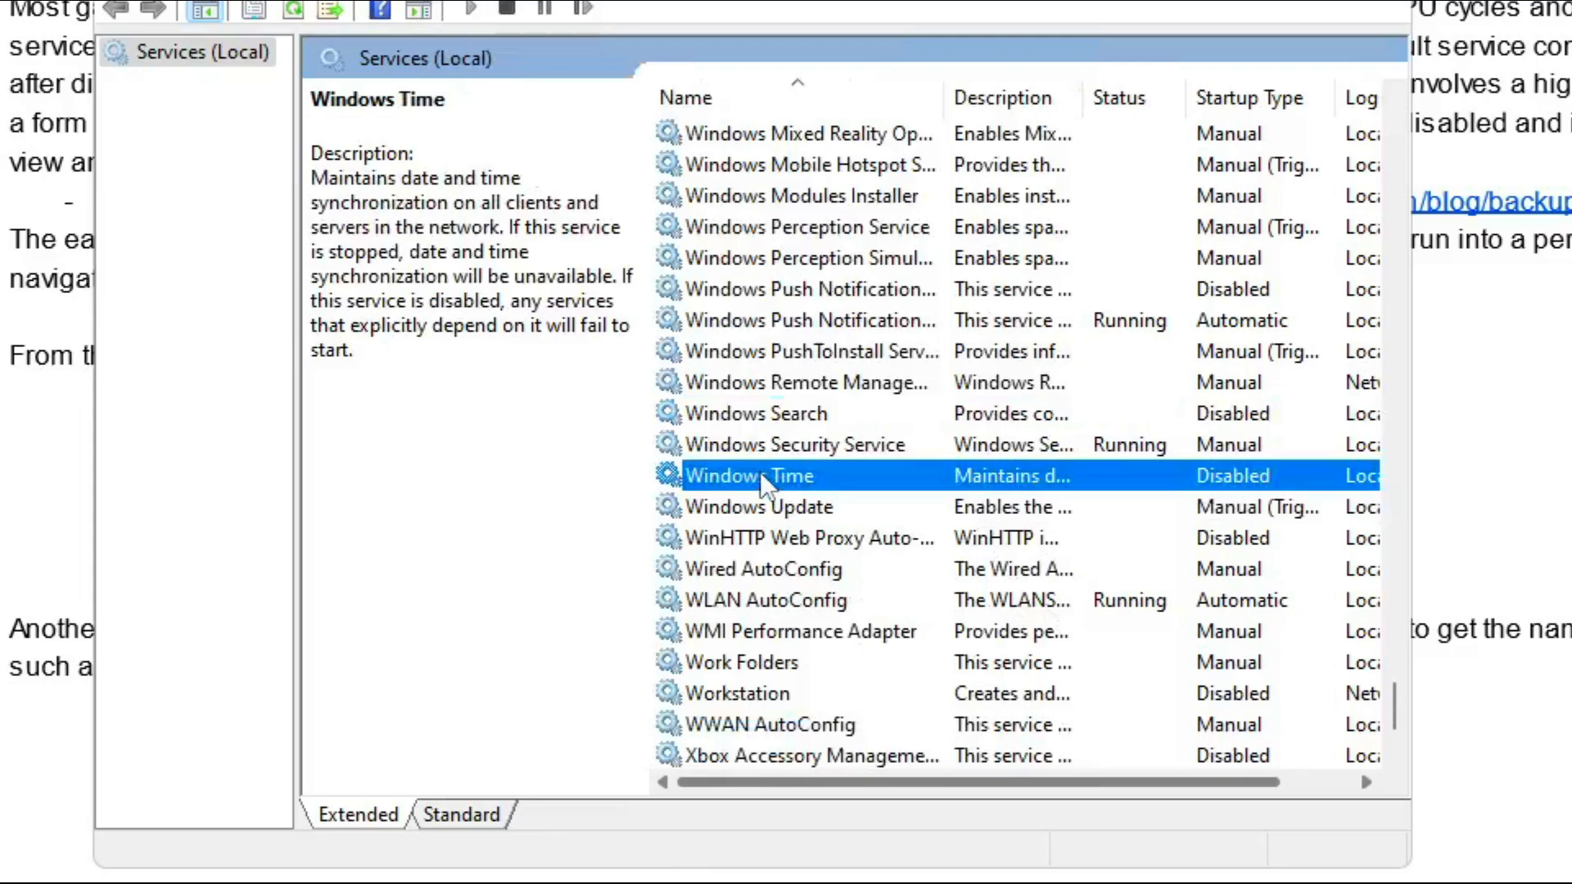
right_click(815, 476)
left_click(853, 793)
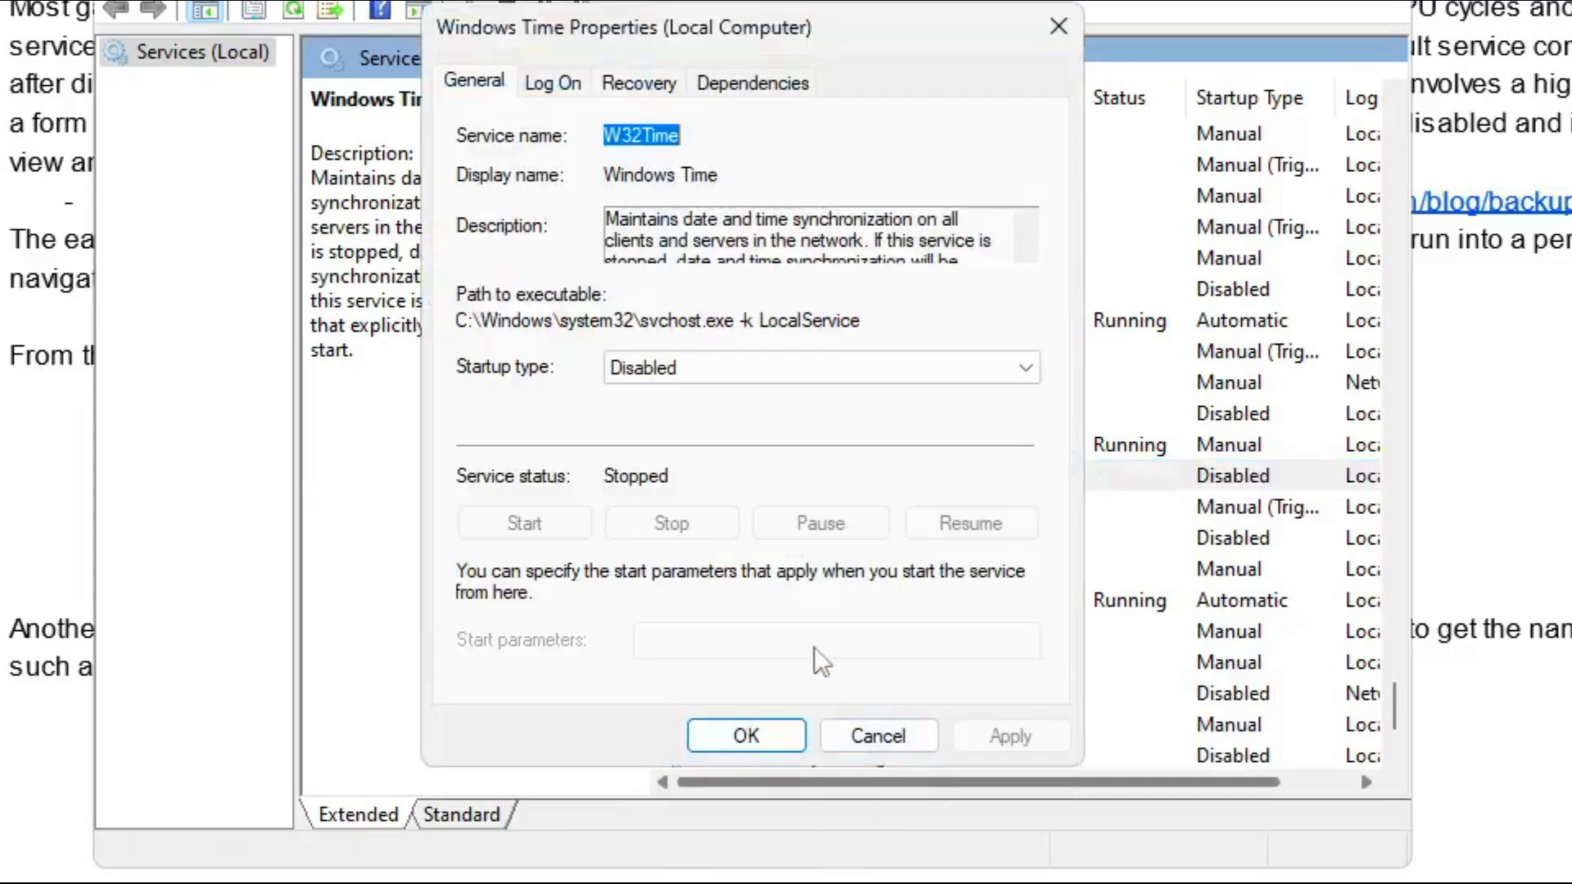
left_click(673, 379)
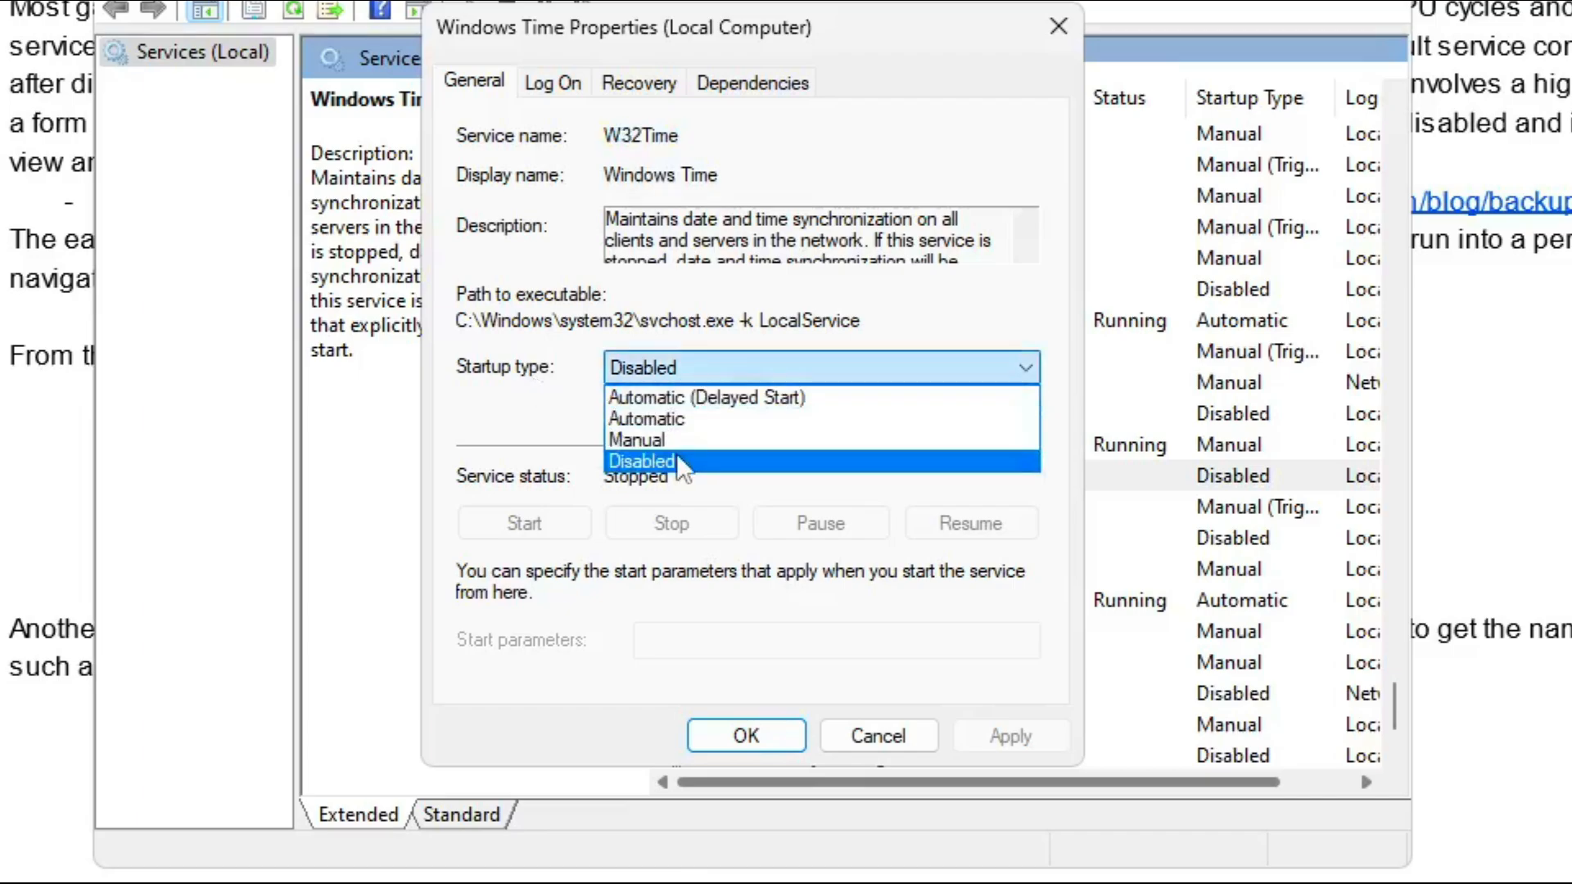
left_click(623, 456)
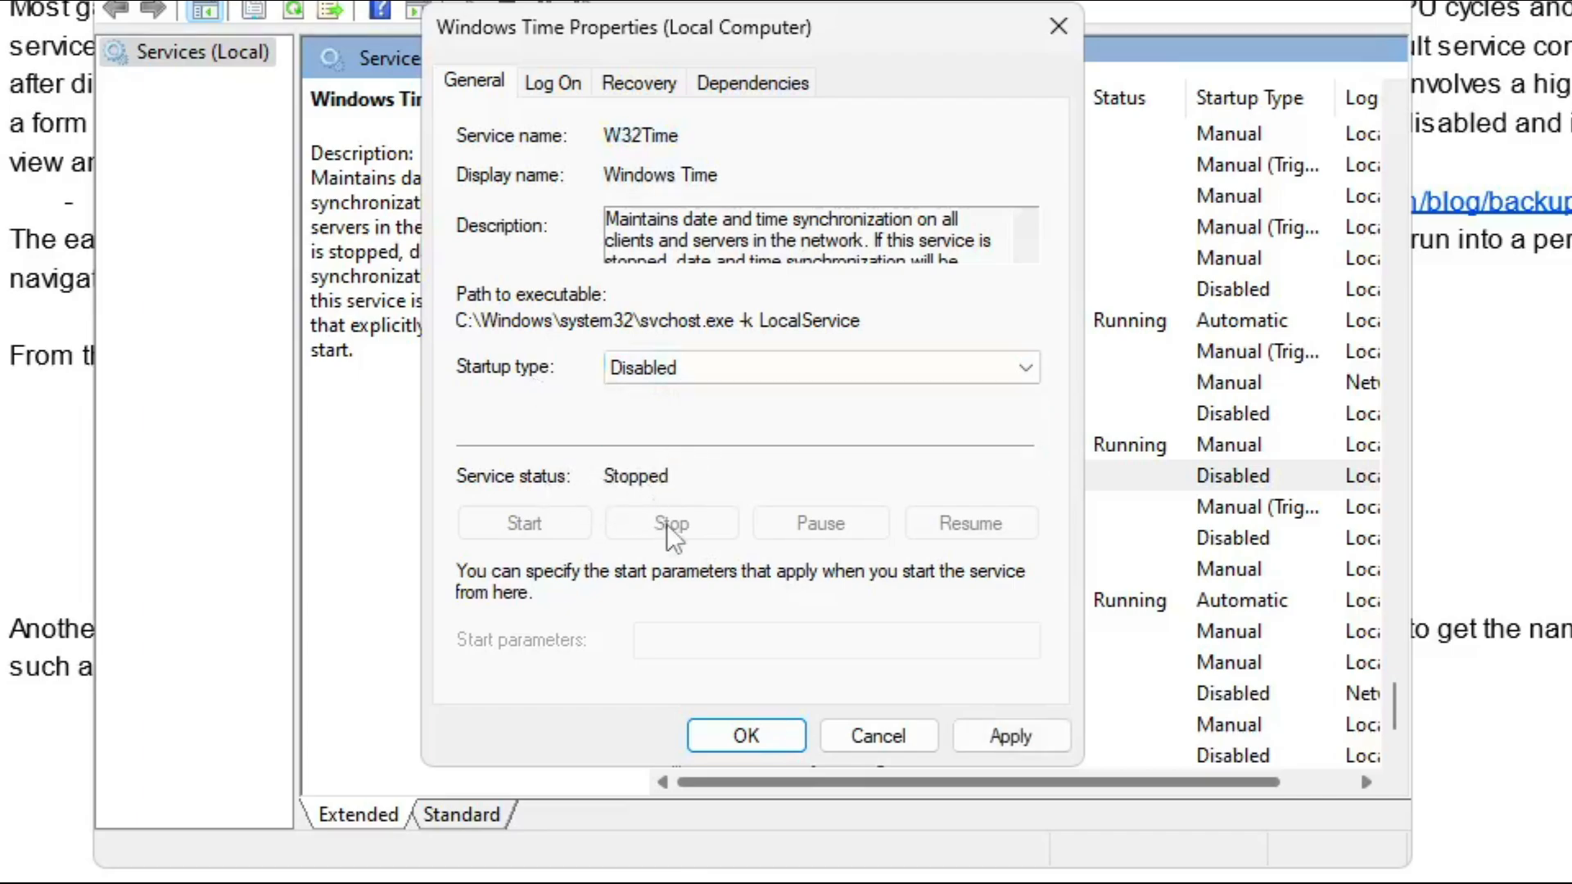
left_click(984, 732)
left_click(746, 736)
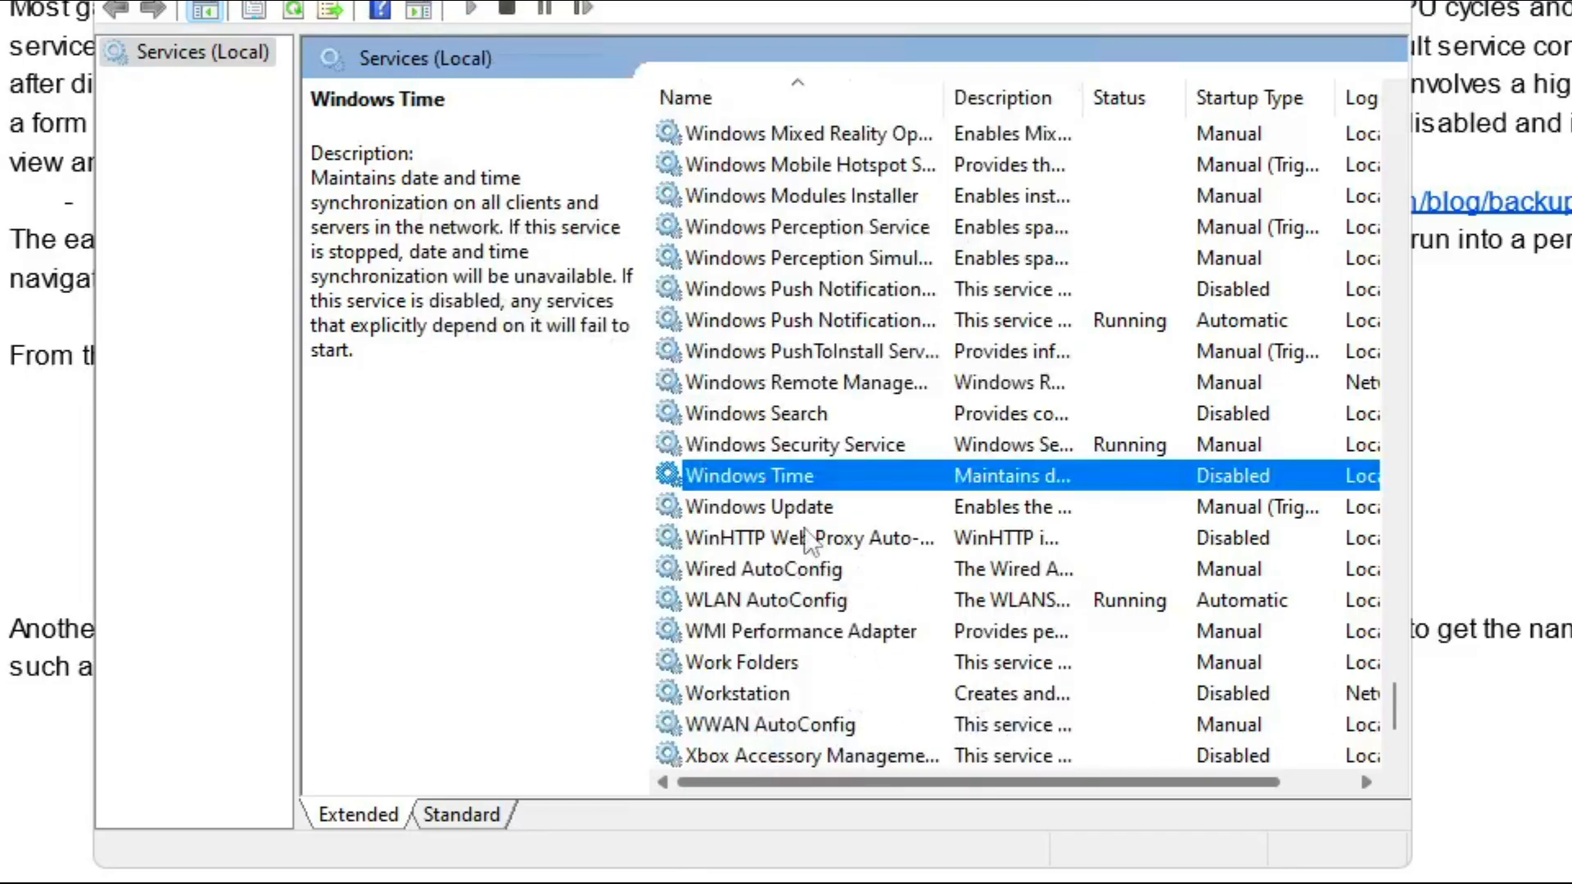
Select the Windows Update service to review its description, and look over the rest of the services list
left_click(788, 507)
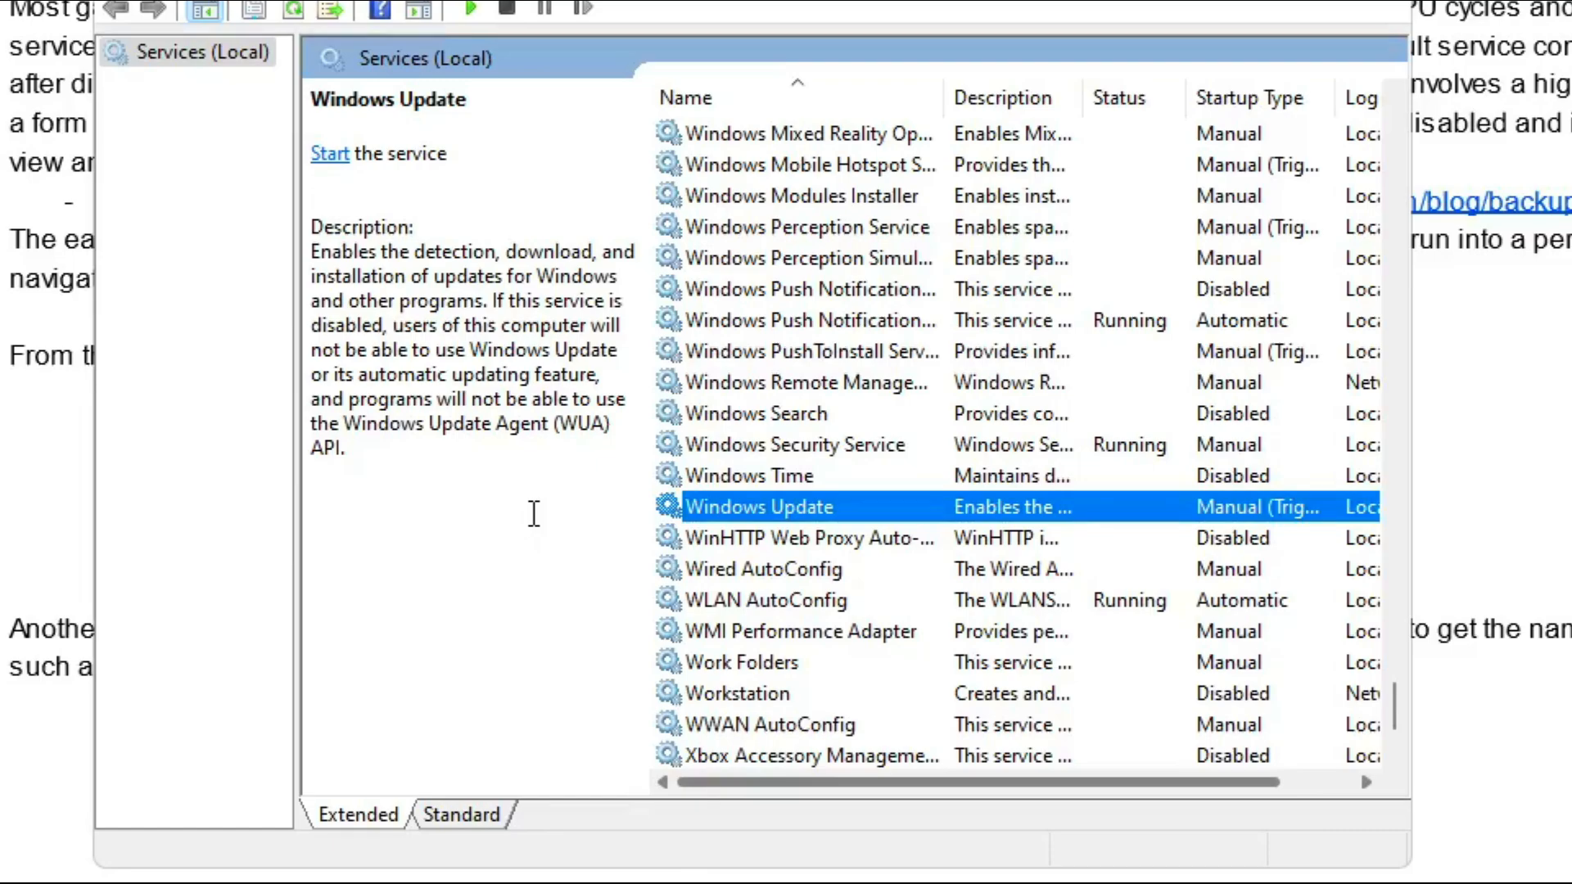
scroll(838, 508, "down", 2)
scroll(837, 508, "up", 11)
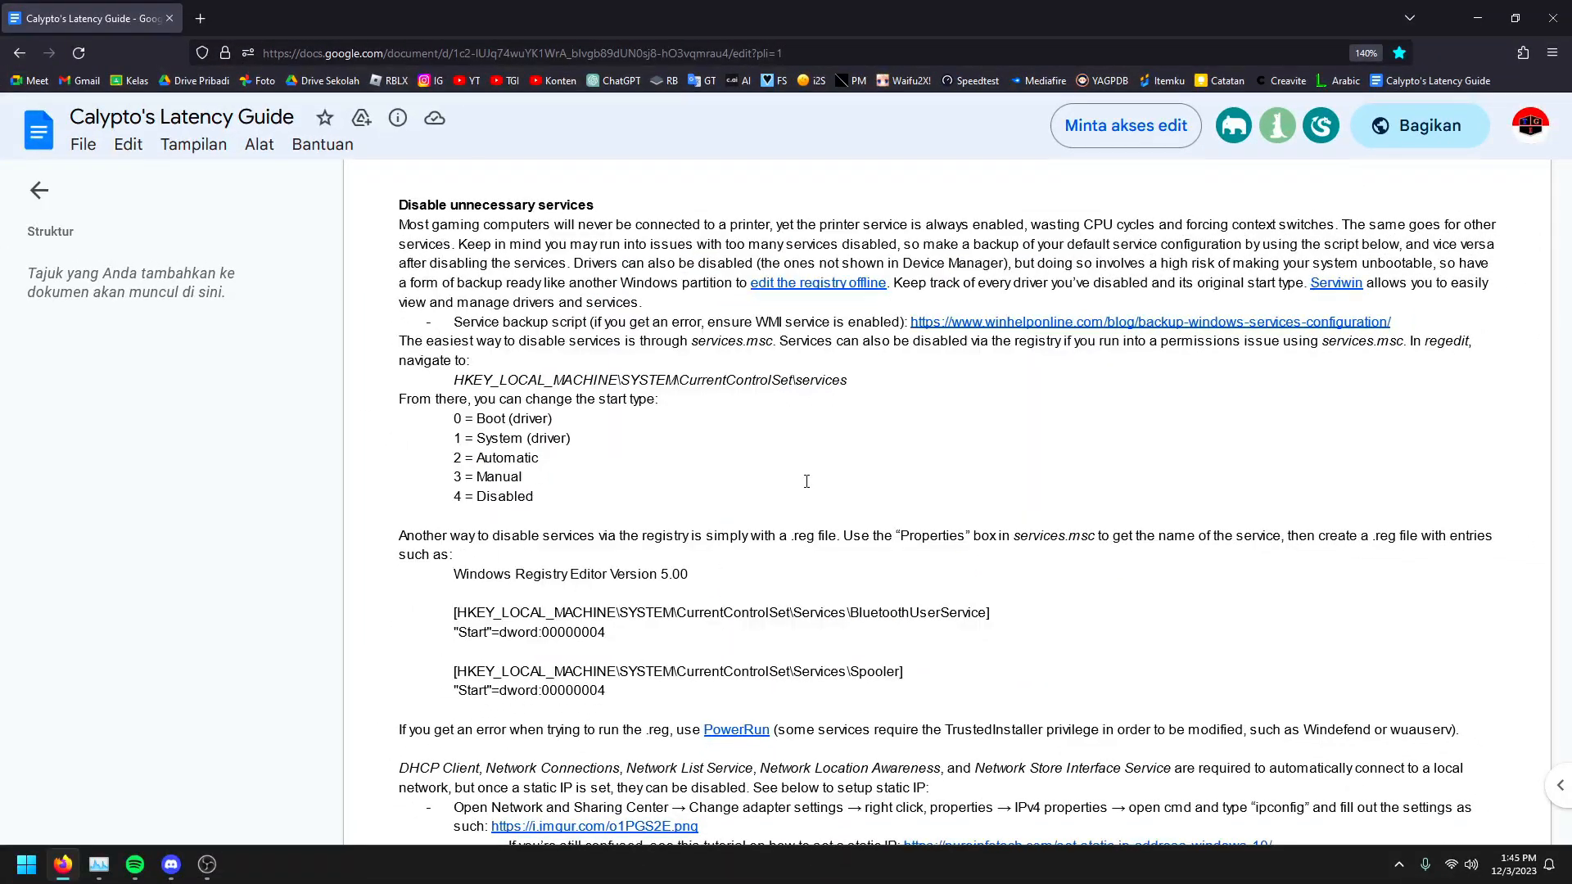
Read the paragraph in Calypto's Latency Guide about network services and setting up a static IP
scroll(807, 482, "down", 3)
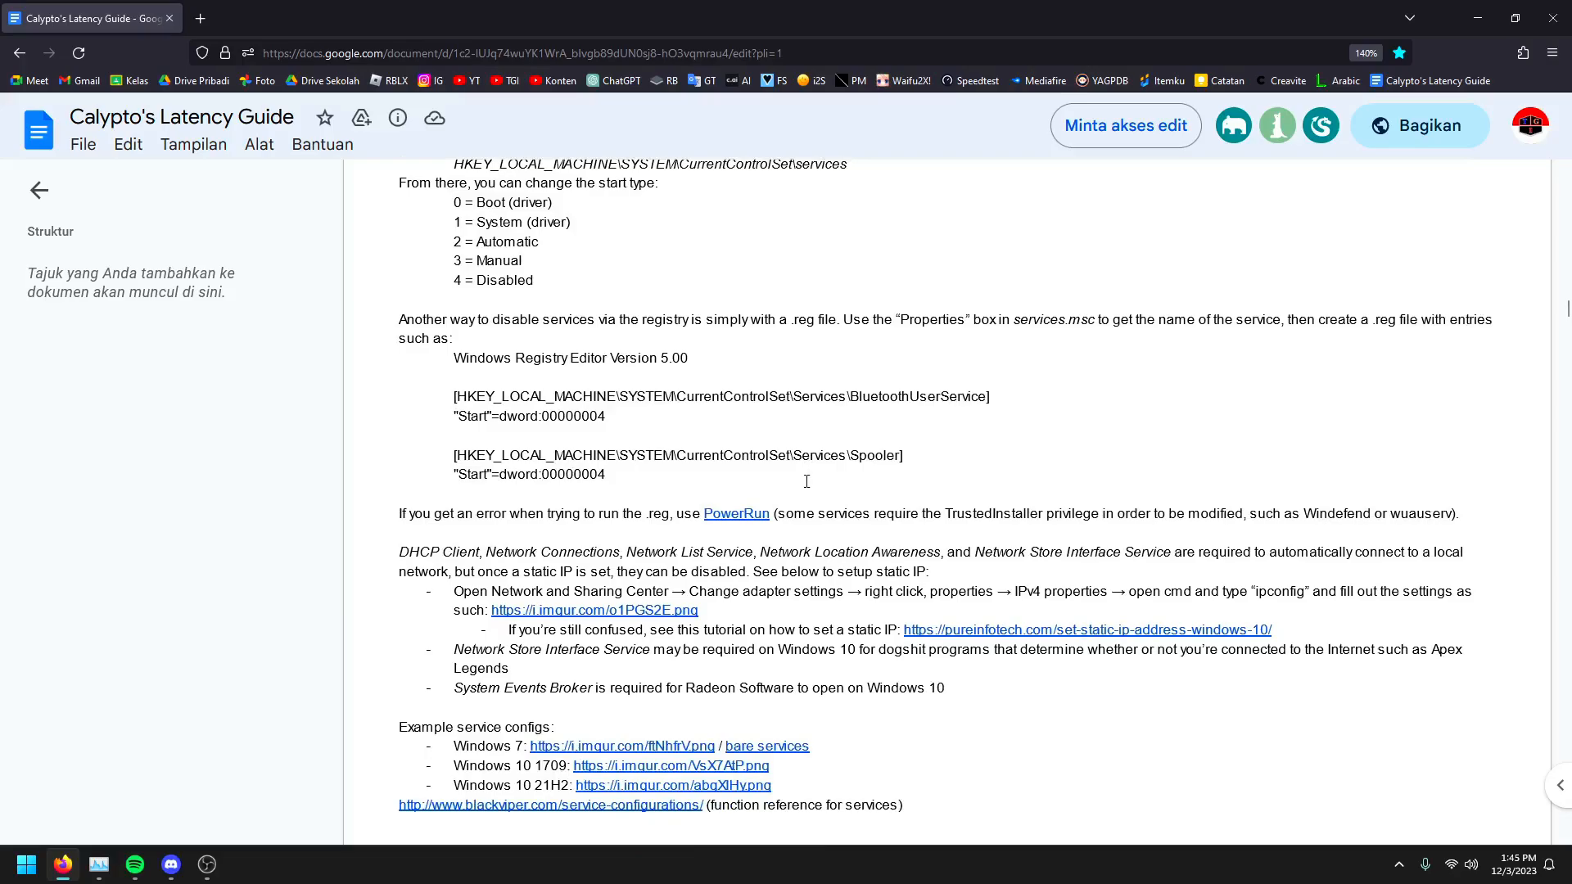
scroll(806, 481, "down", 1)
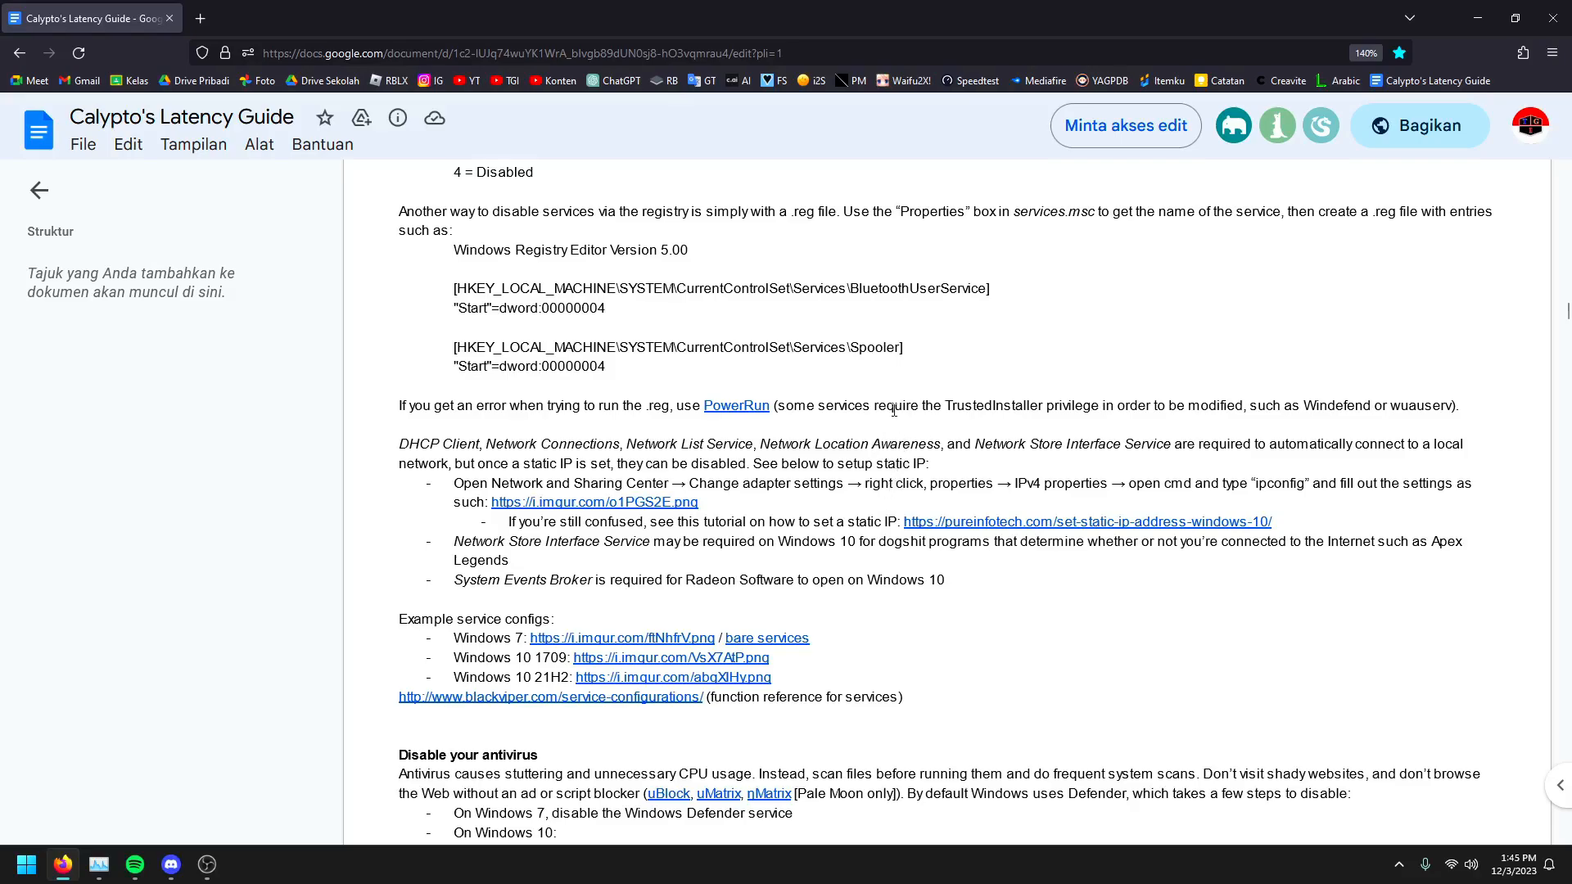
left_click_drag(401, 439, 1302, 519)
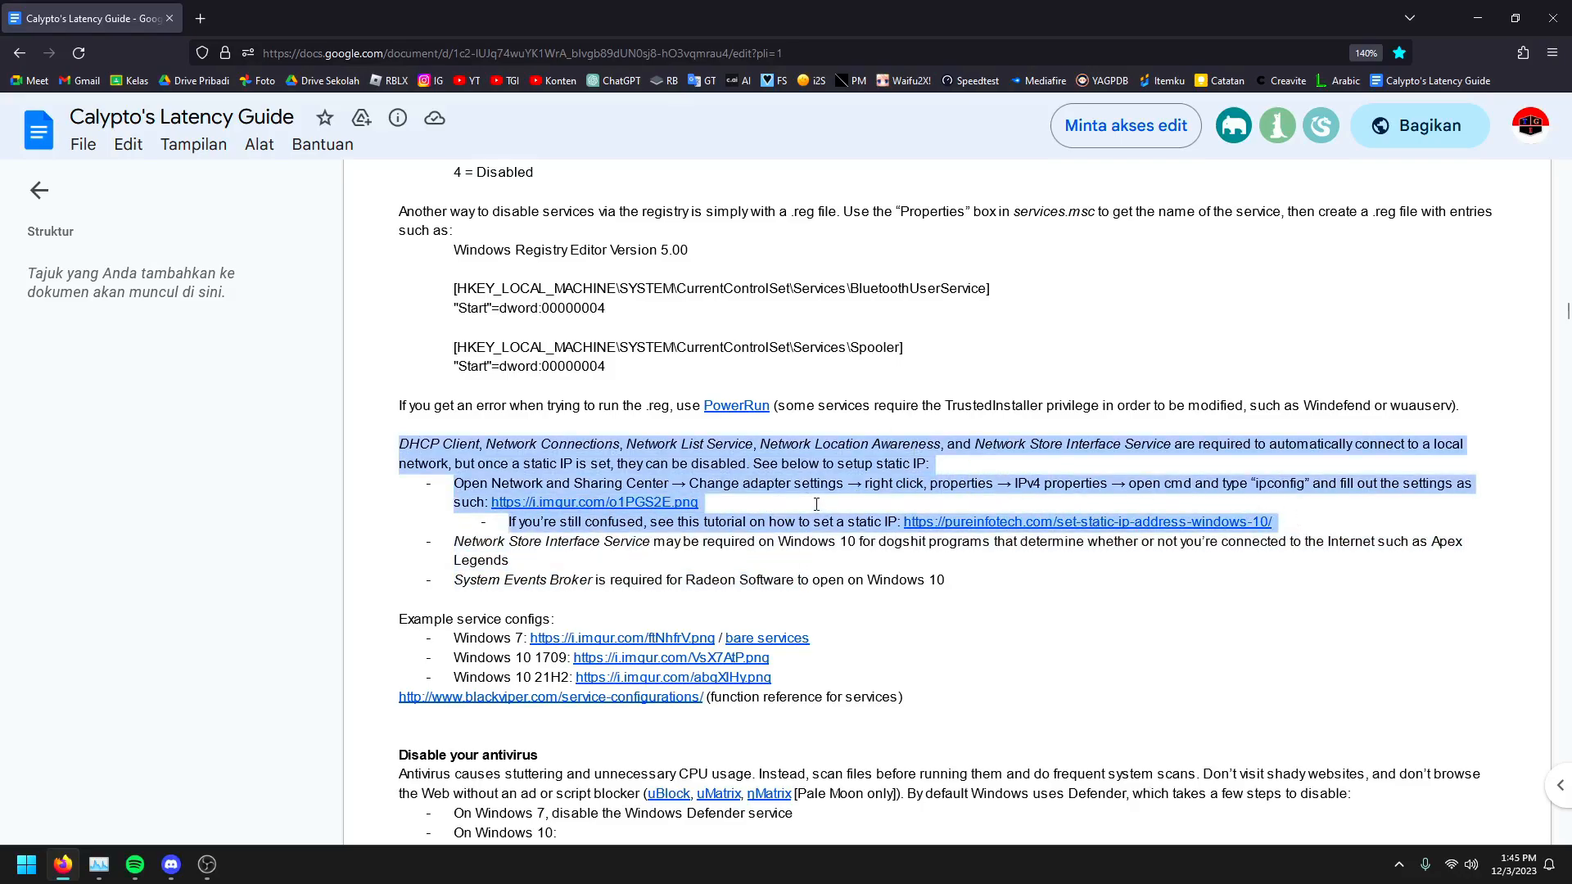
left_click(768, 505)
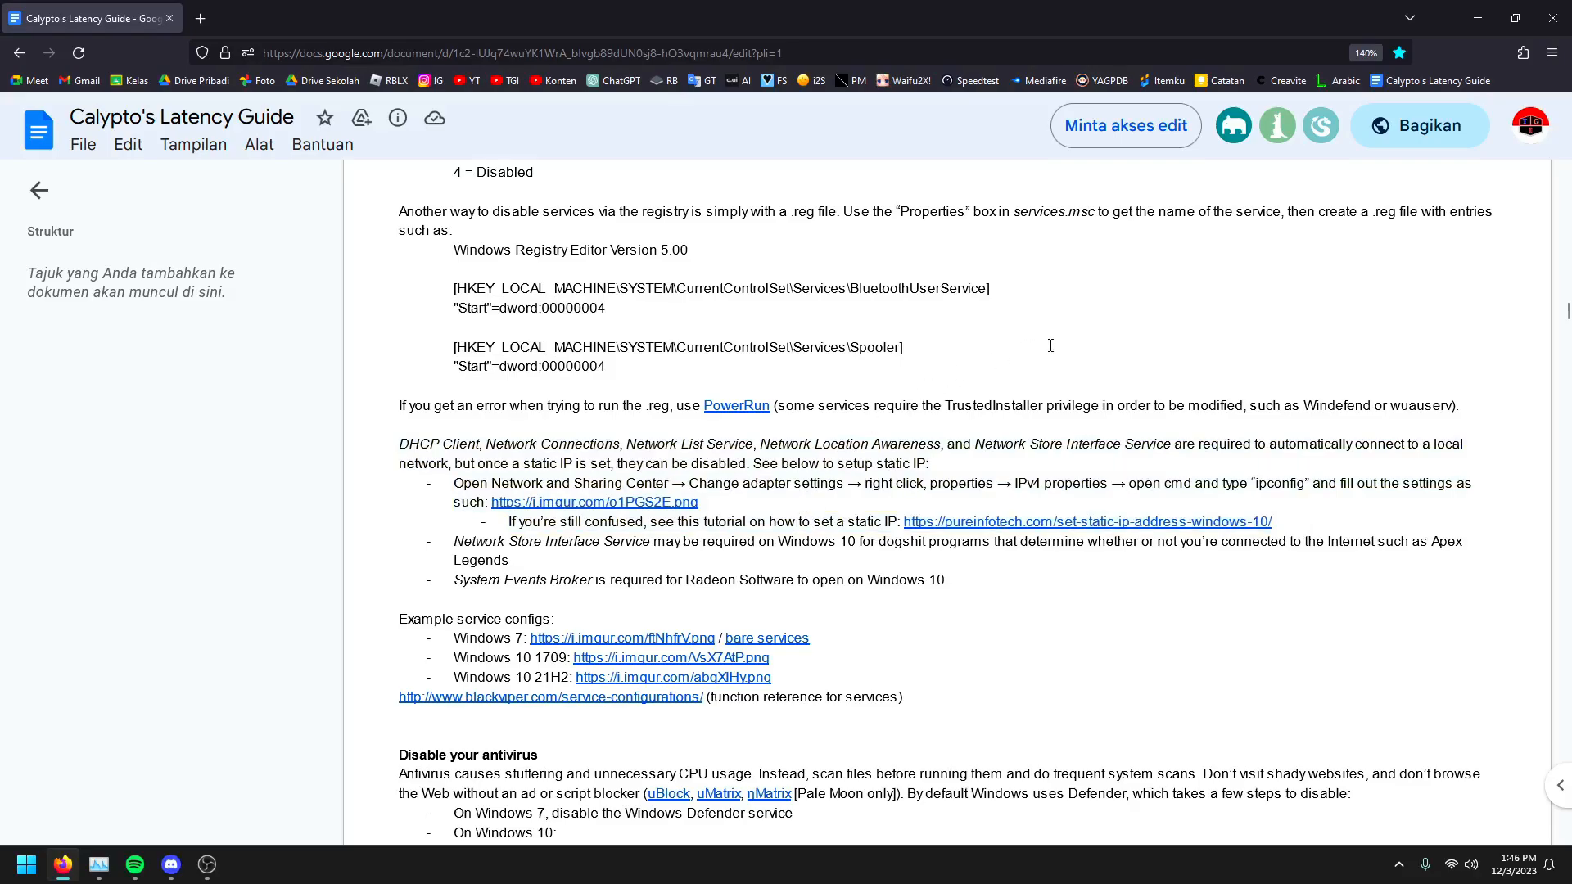
Minimize the browser, open Command Prompt as administrator and run ipconfig
left_click(1476, 17)
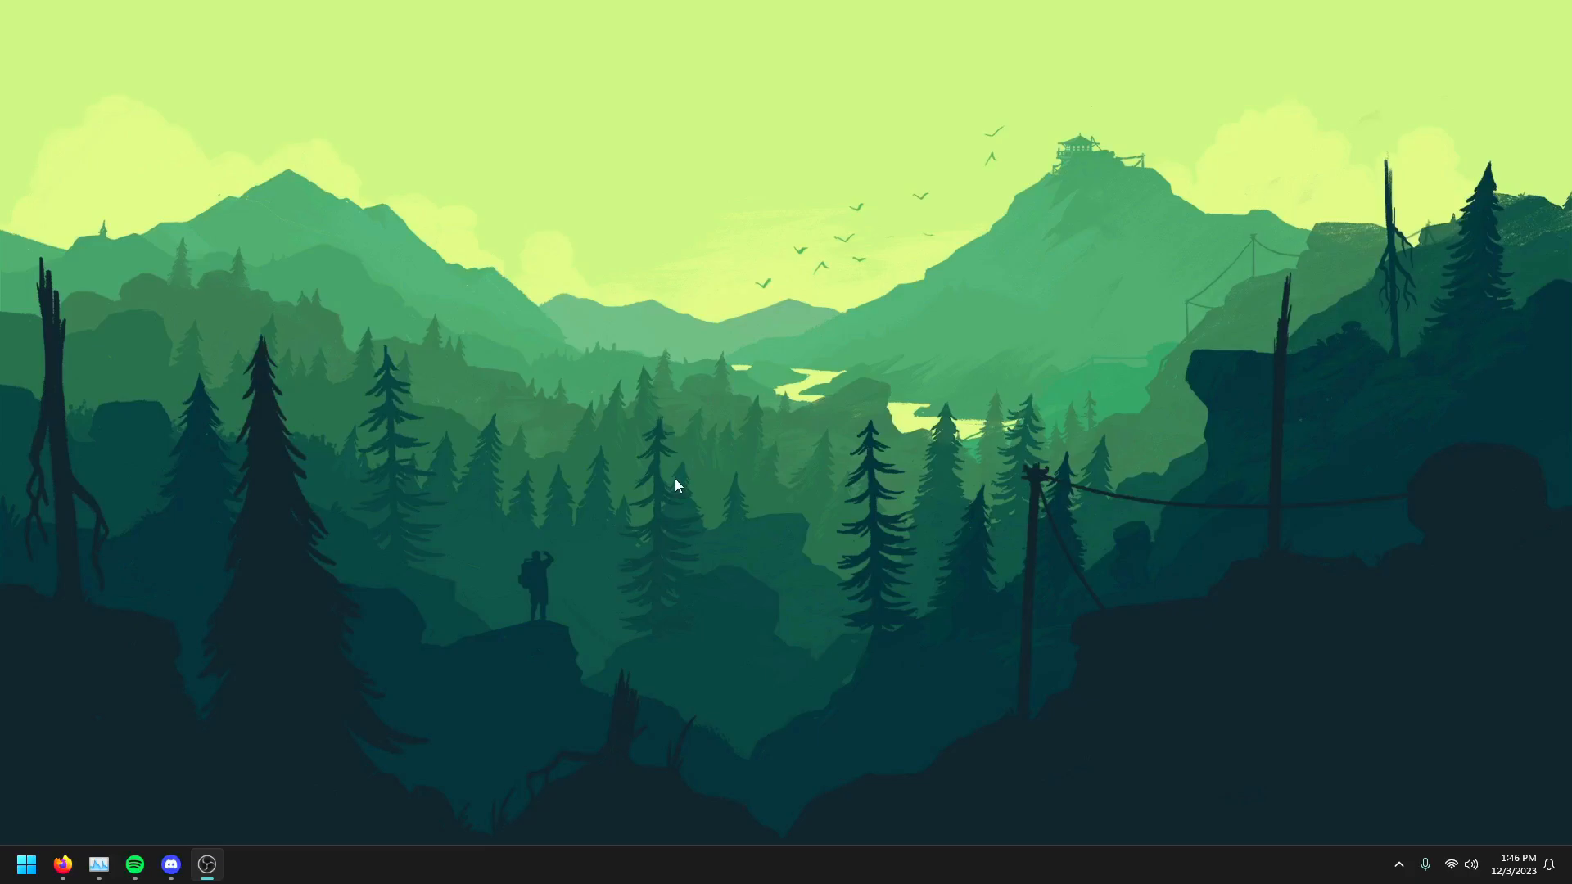
key("super")
type("cmd")
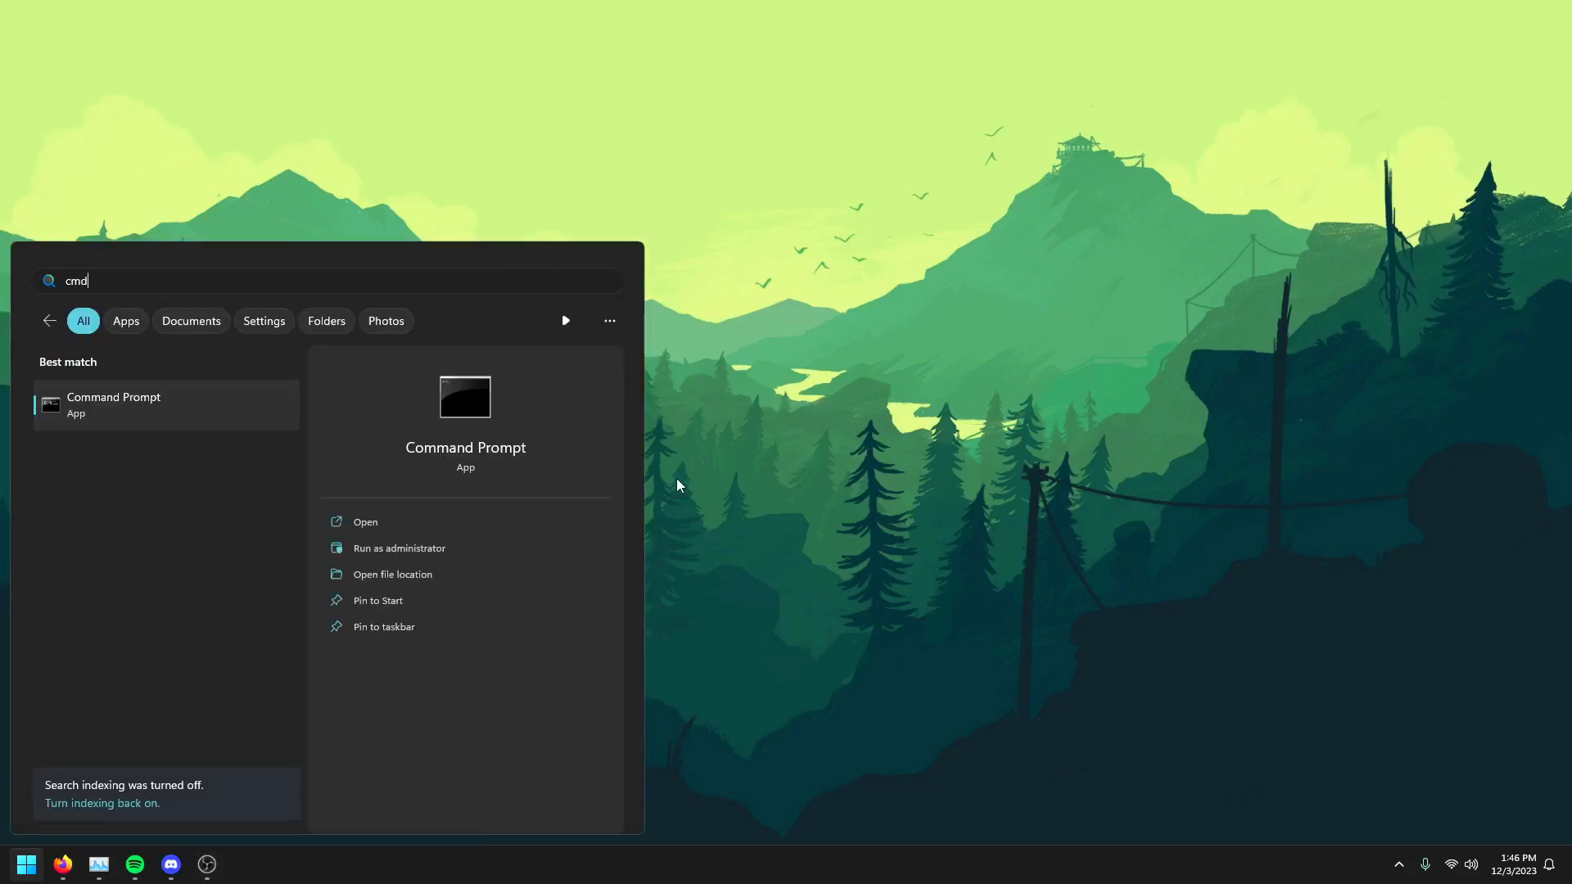
left_click(390, 552)
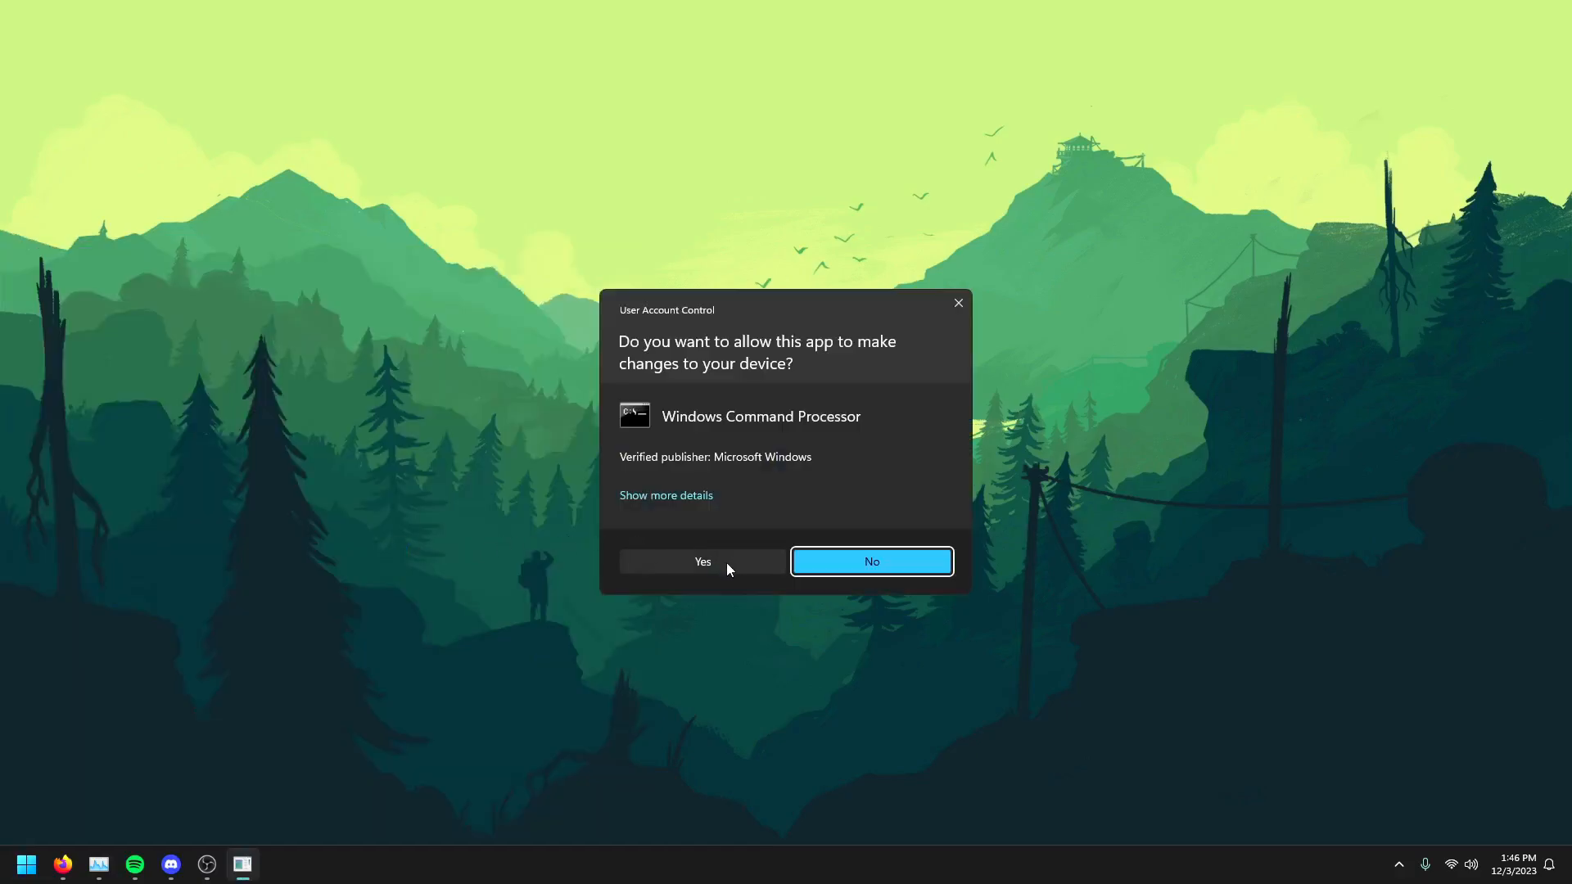
left_click(725, 562)
left_click_drag(478, 54, 829, 247)
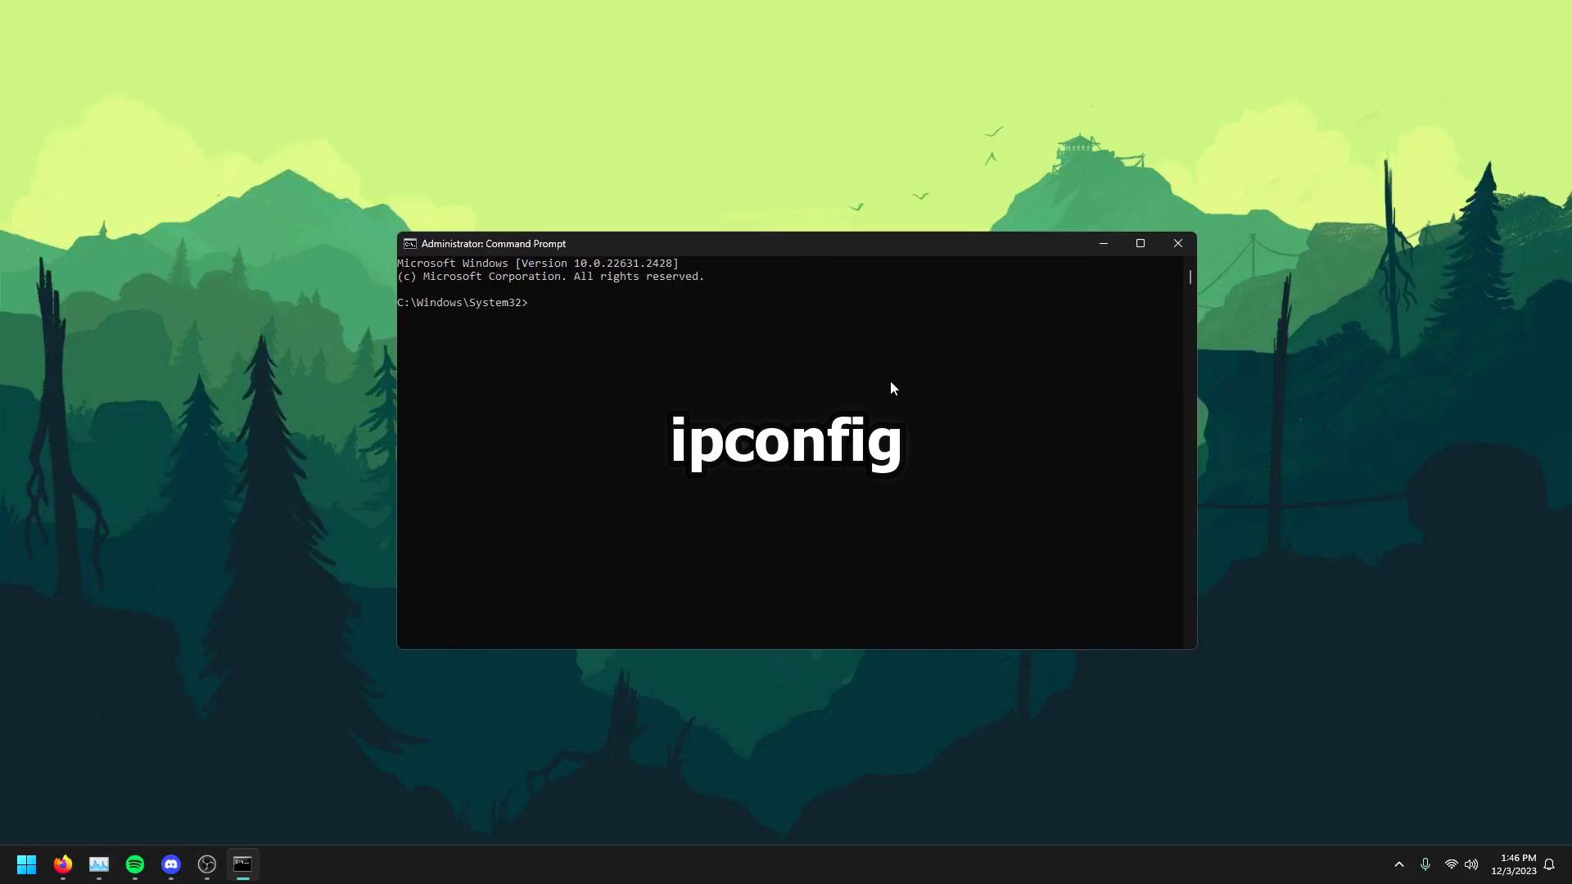
type("ipconfig")
key("Return")
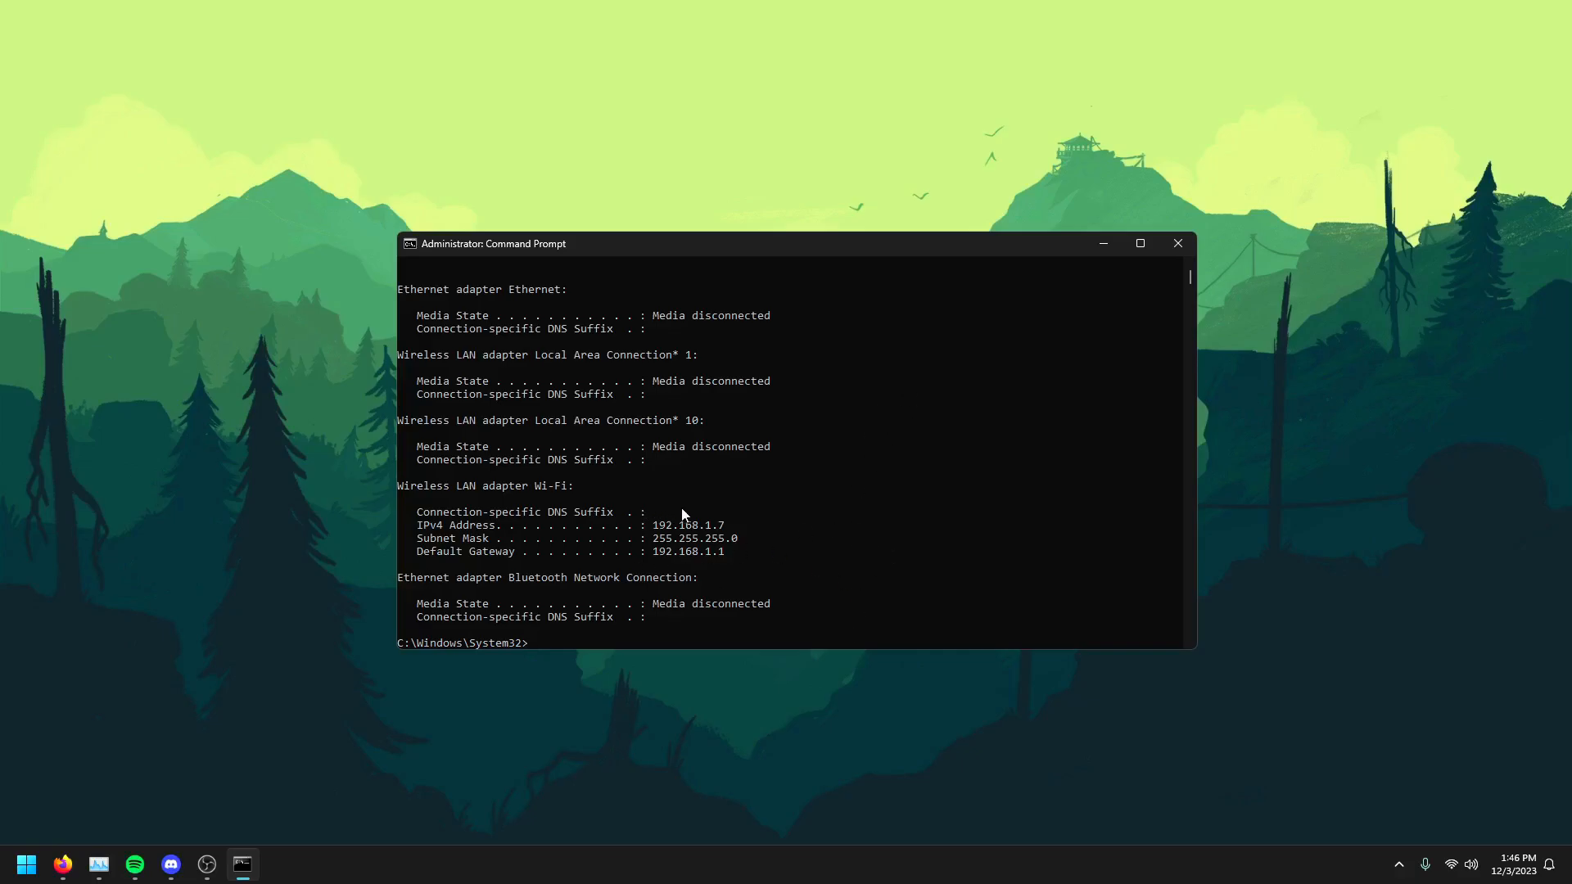
Examine the ipconfig output for the Ethernet and Wi-Fi adapters, especially the Wi-Fi IPv4 address, subnet mask and default gateway
scroll(686, 516, "up", 1)
scroll(686, 513, "down", 1)
left_click_drag(399, 292, 569, 294)
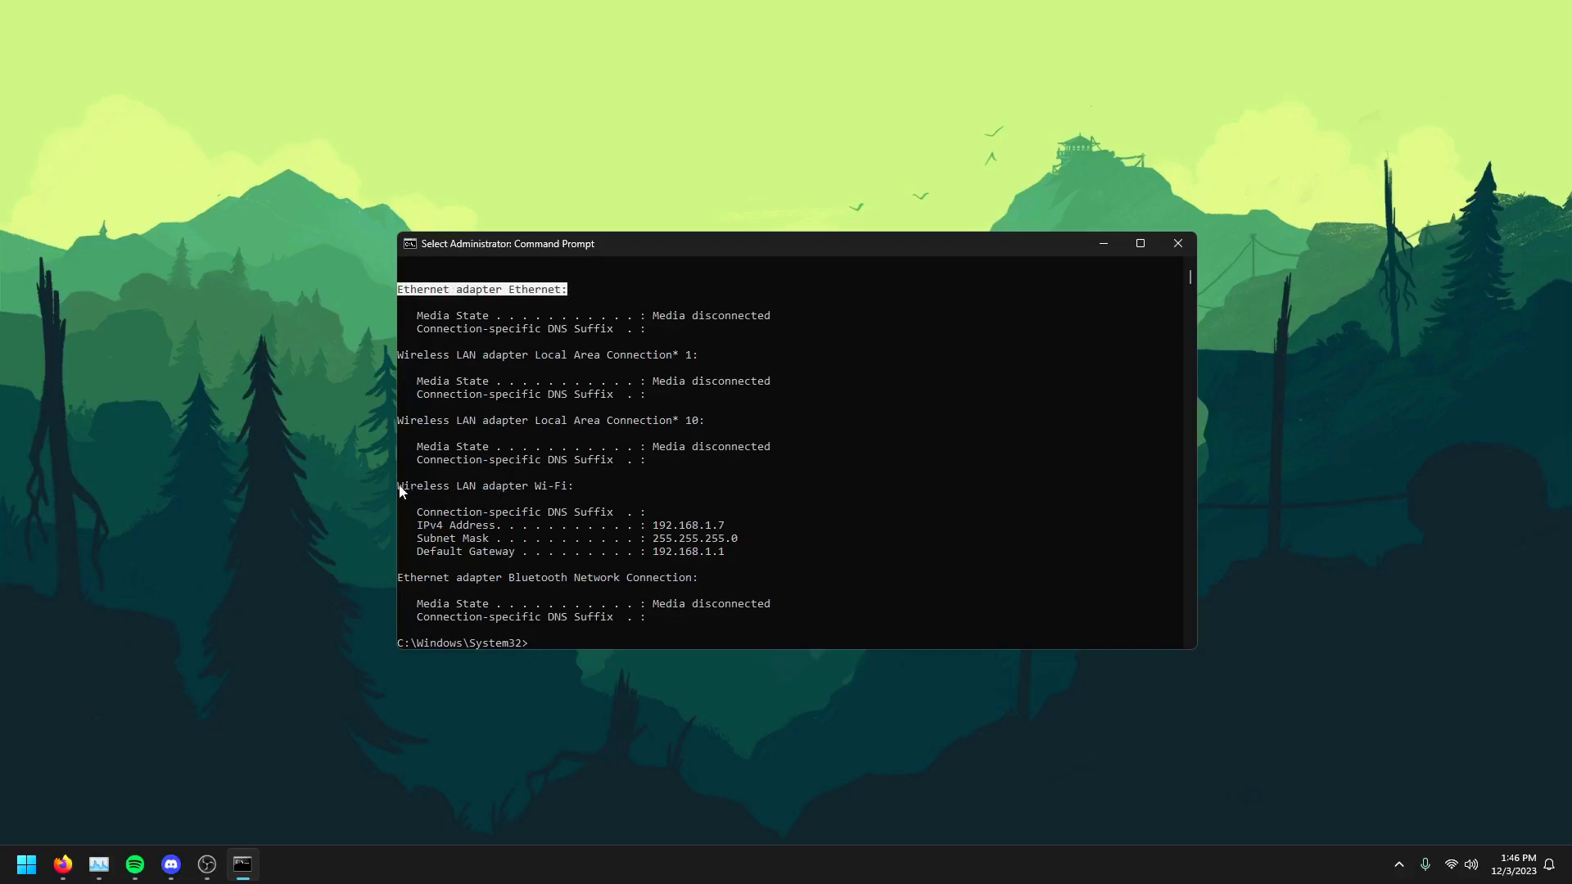
left_click_drag(400, 484, 574, 495)
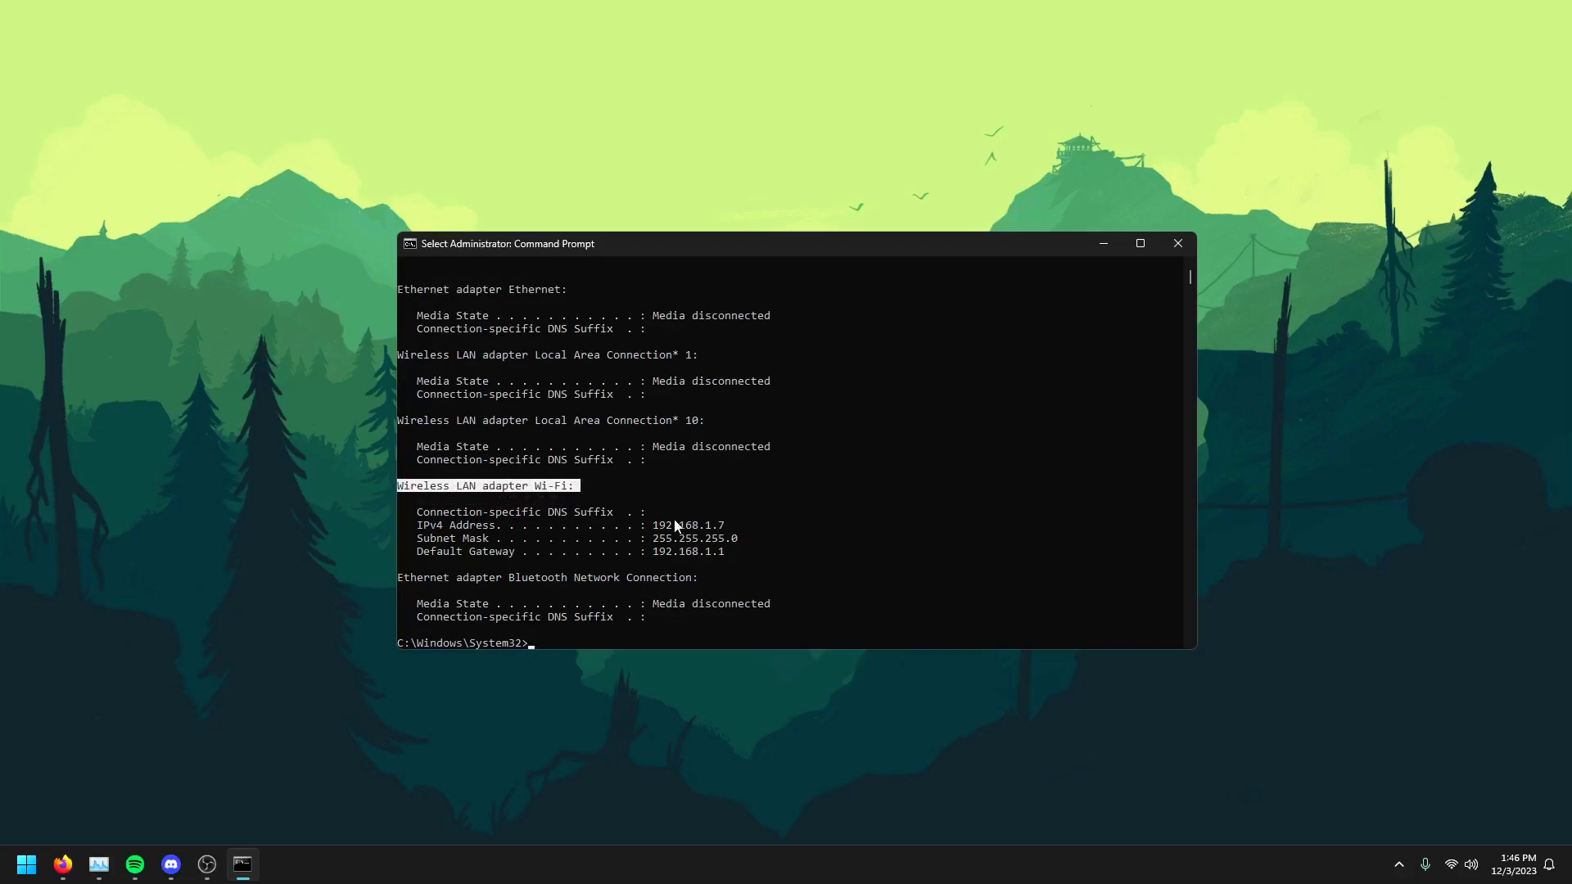
left_click_drag(731, 551, 401, 528)
left_click(845, 538)
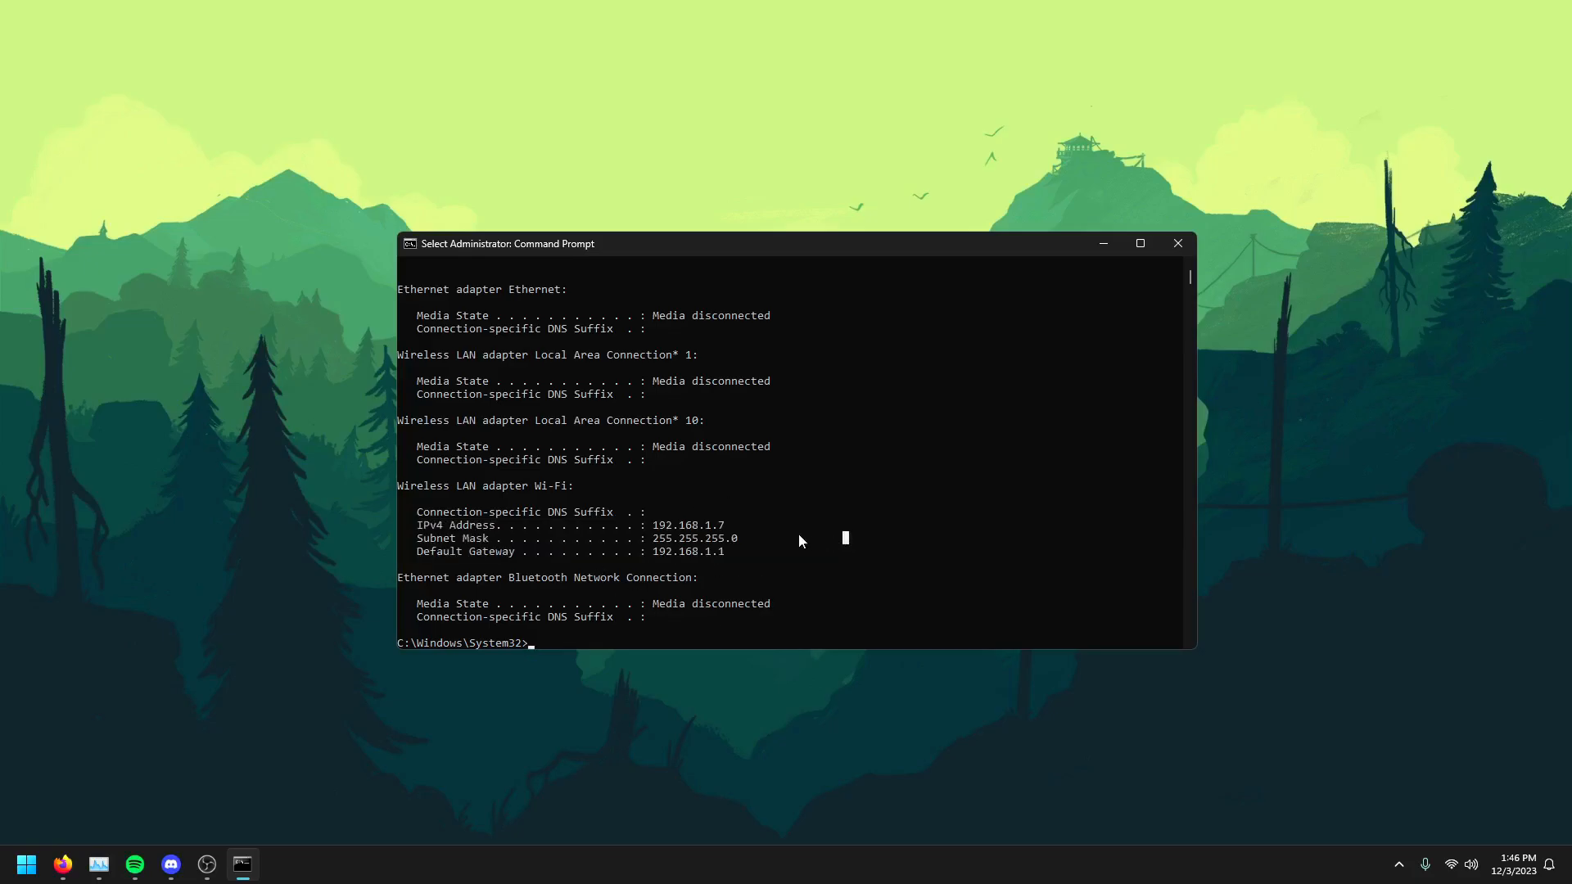
left_click_drag(730, 553, 415, 530)
left_click(742, 554)
Open the Beta.10 Wi-Fi network's properties in Windows Settings and bring its IP and DNS assignment settings into view
key("super+i")
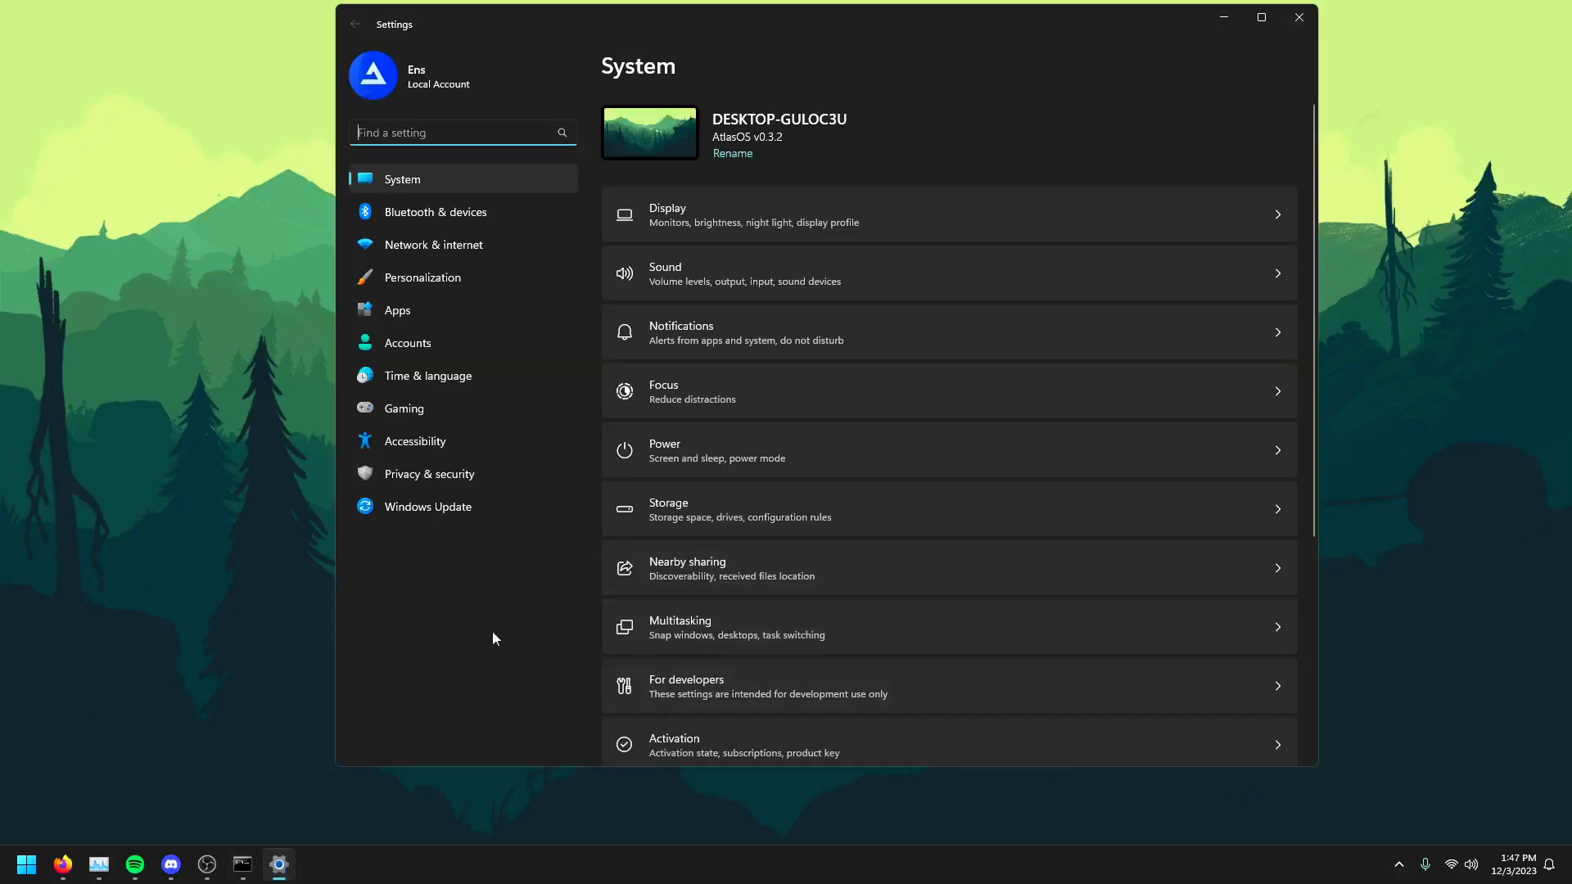
left_click(453, 250)
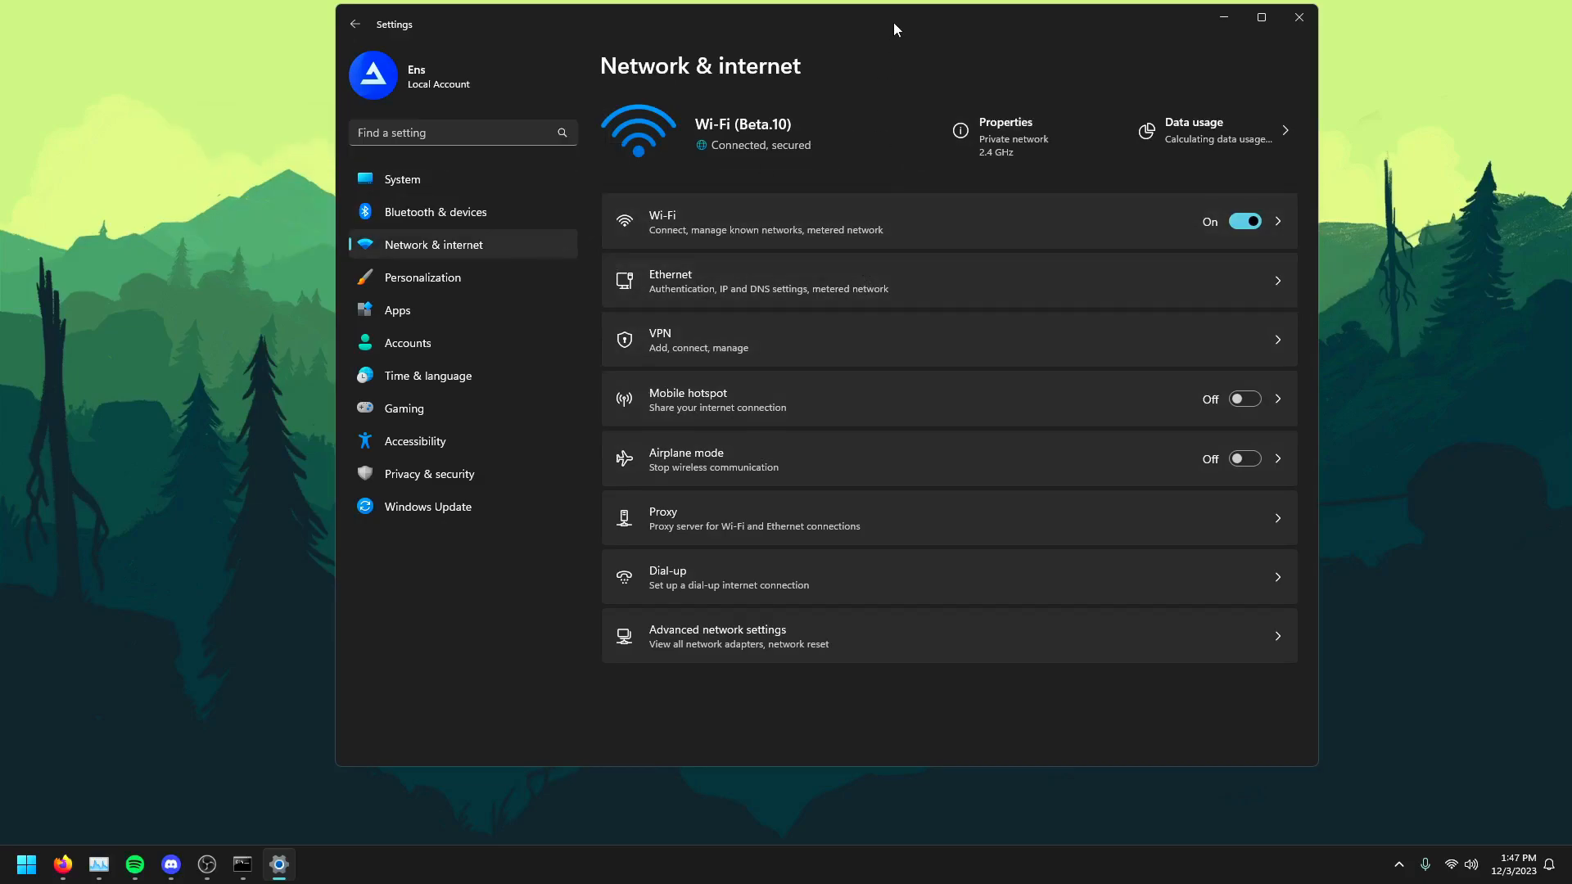
left_click_drag(892, 22, 868, 61)
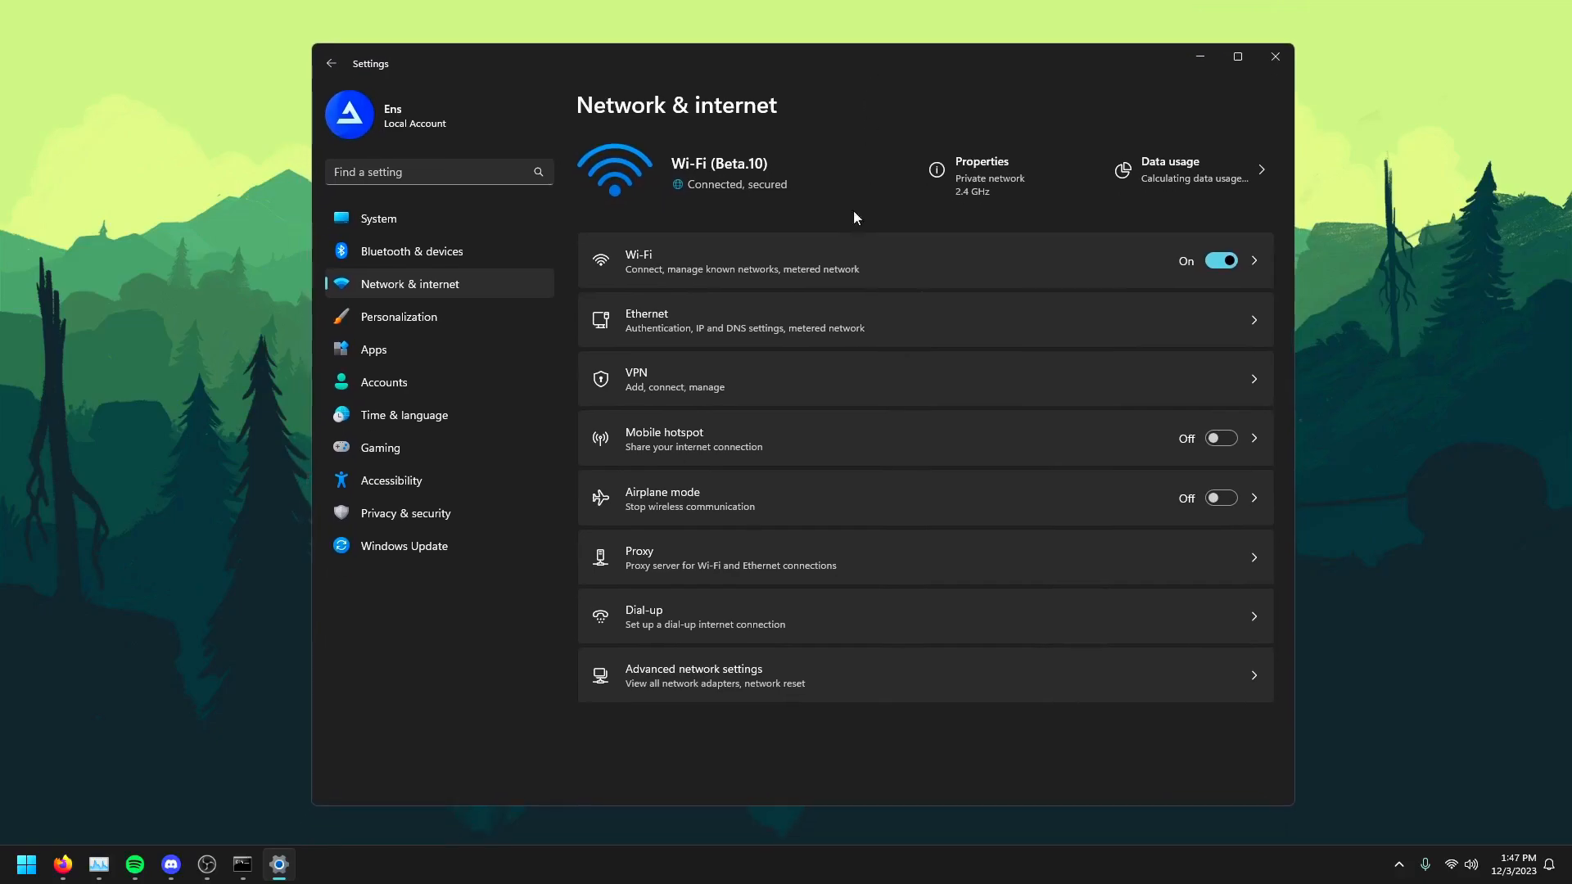
left_click(823, 266)
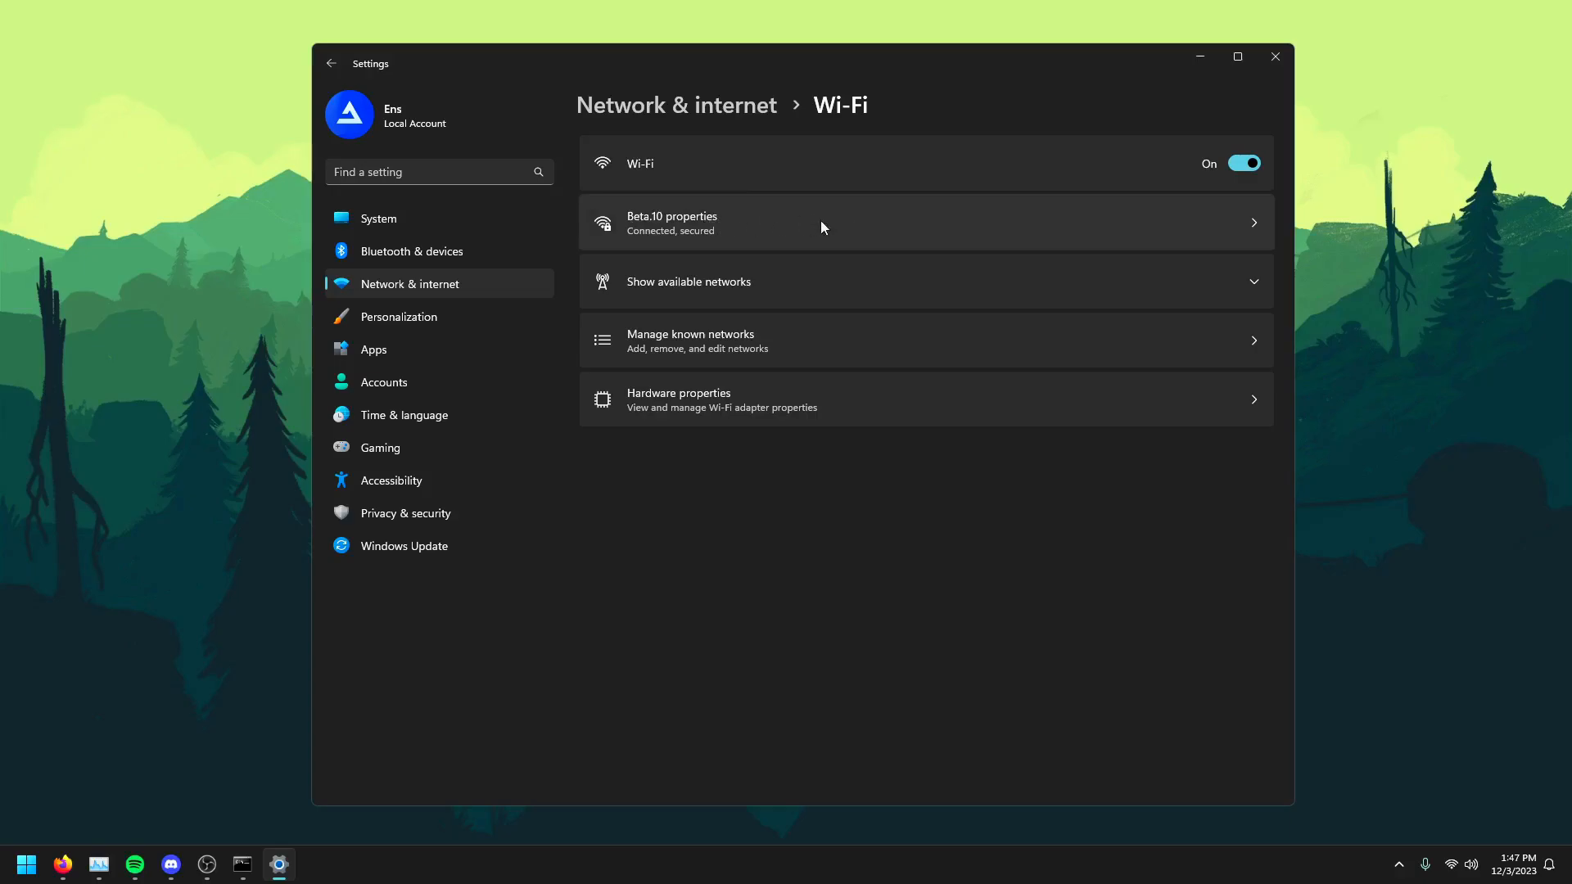
left_click(793, 225)
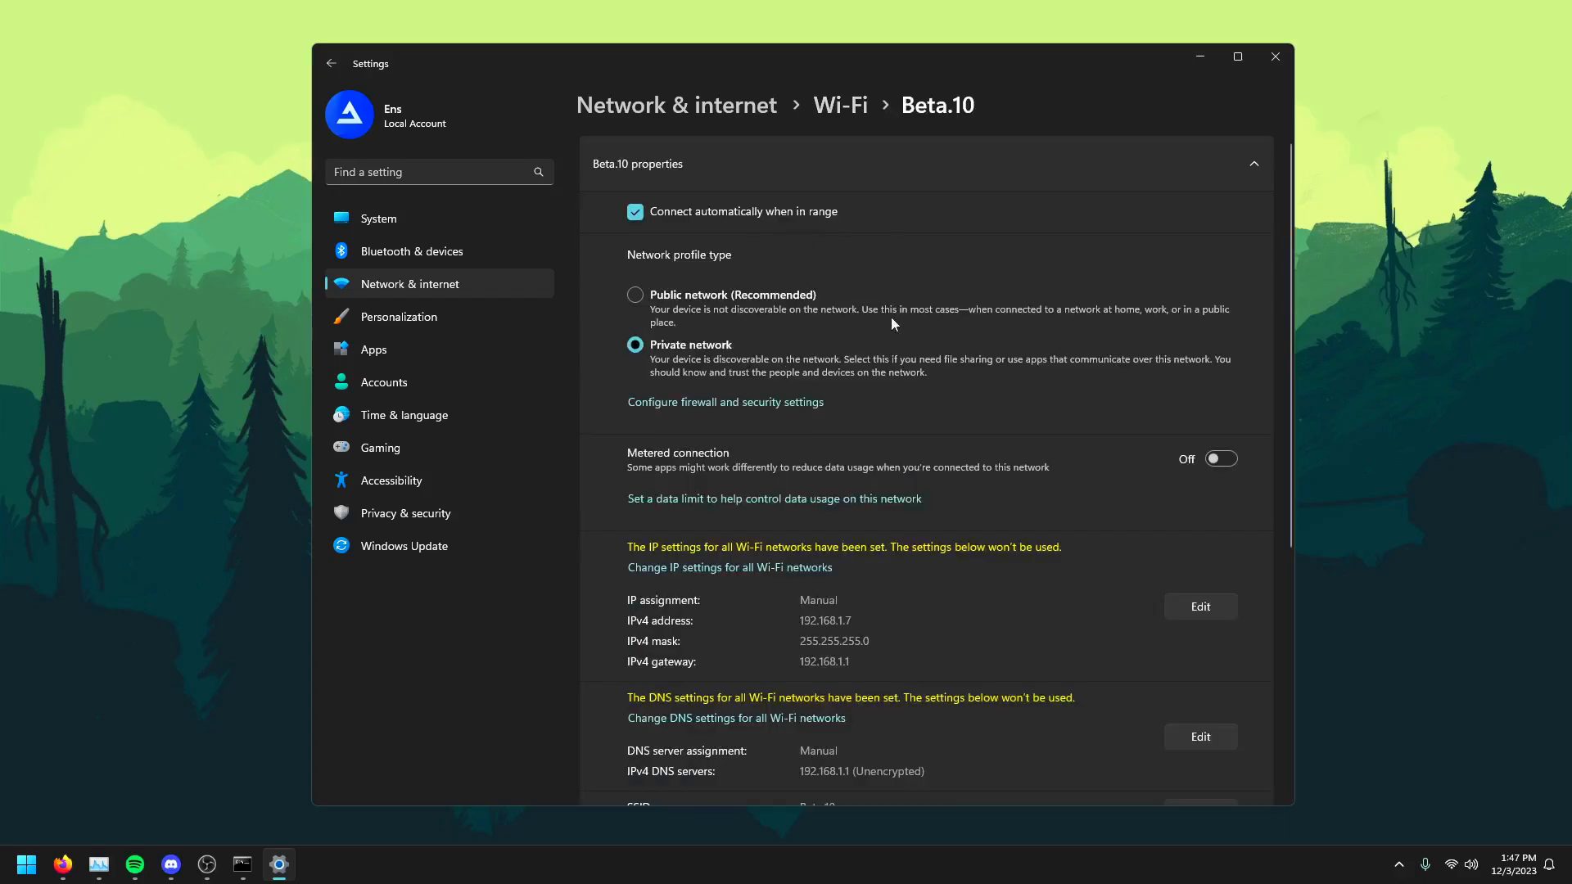
scroll(828, 475, "down", 1)
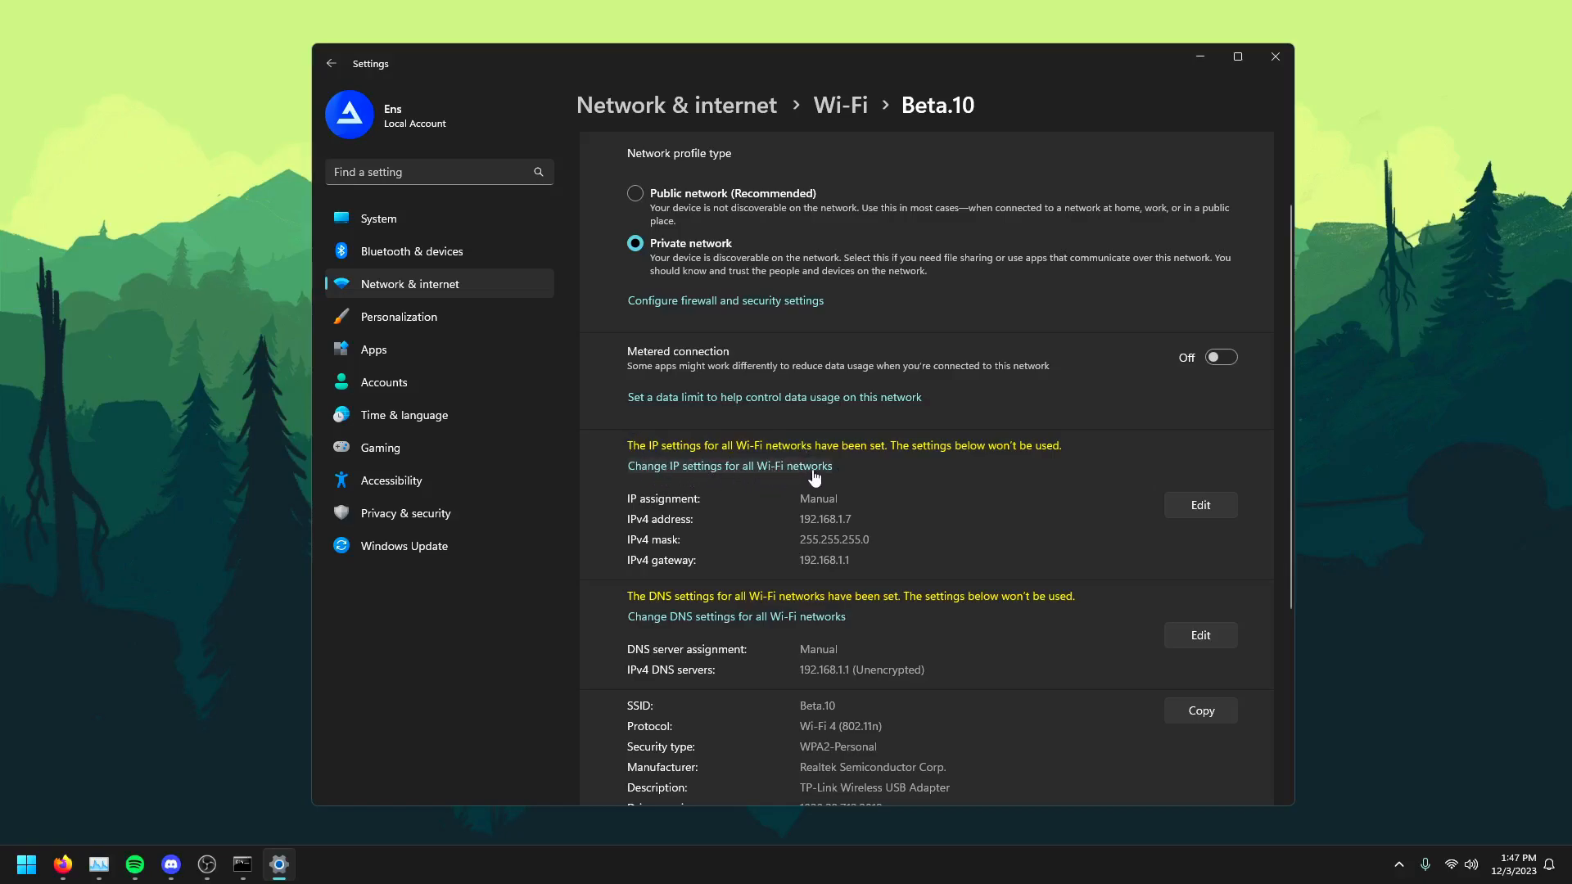
Open the IP settings that apply to all Wi-Fi networks and set the assignment to Manual with IPv4 turned on
left_click(738, 466)
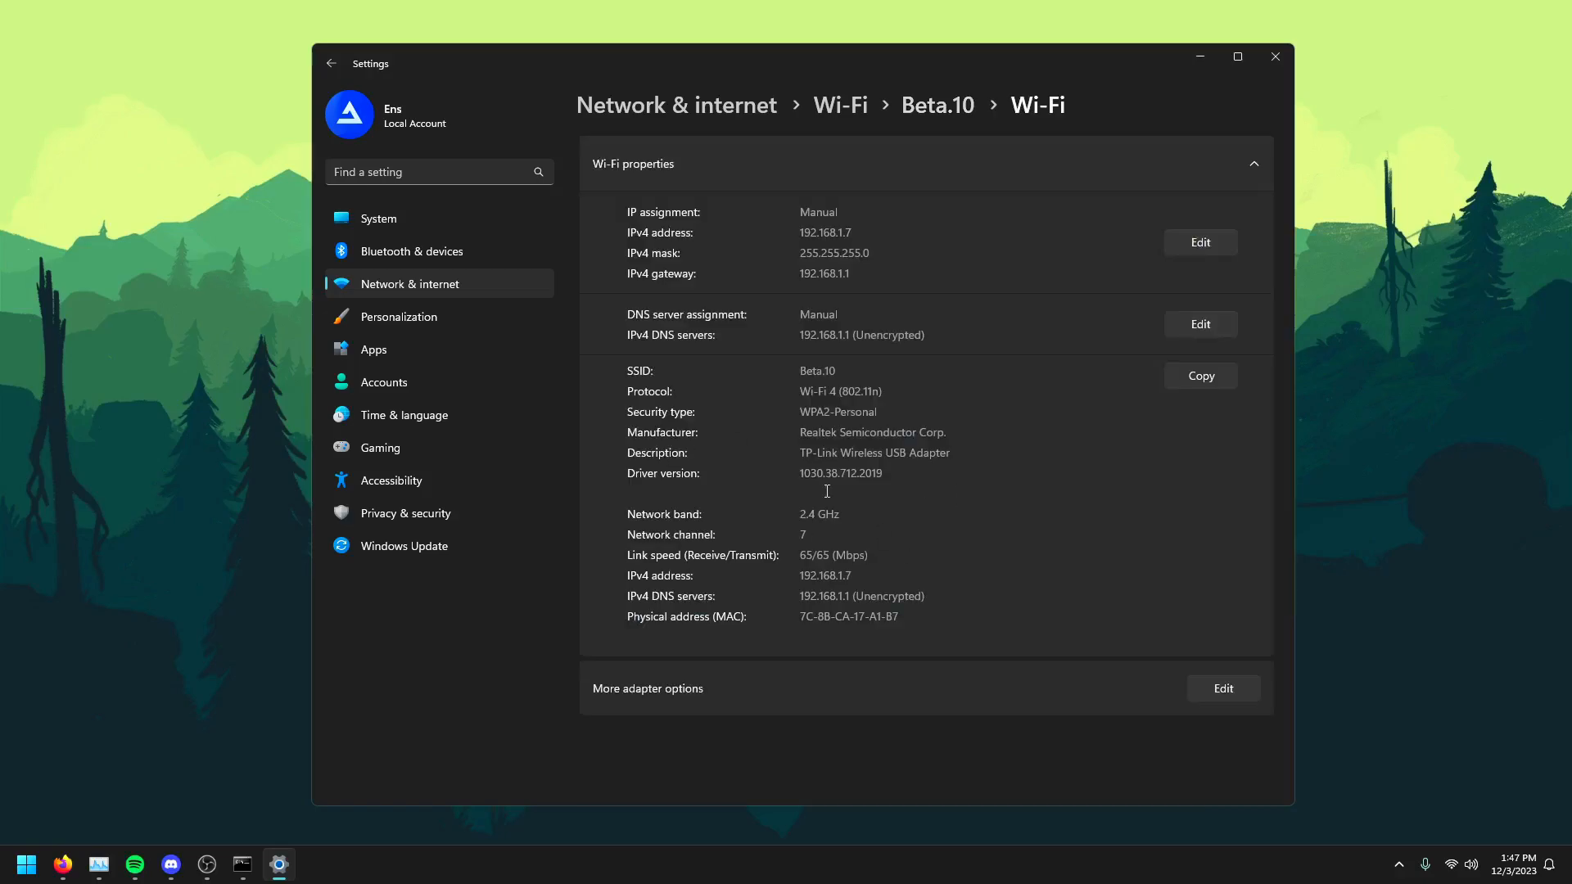
left_click(1218, 242)
left_click(774, 183)
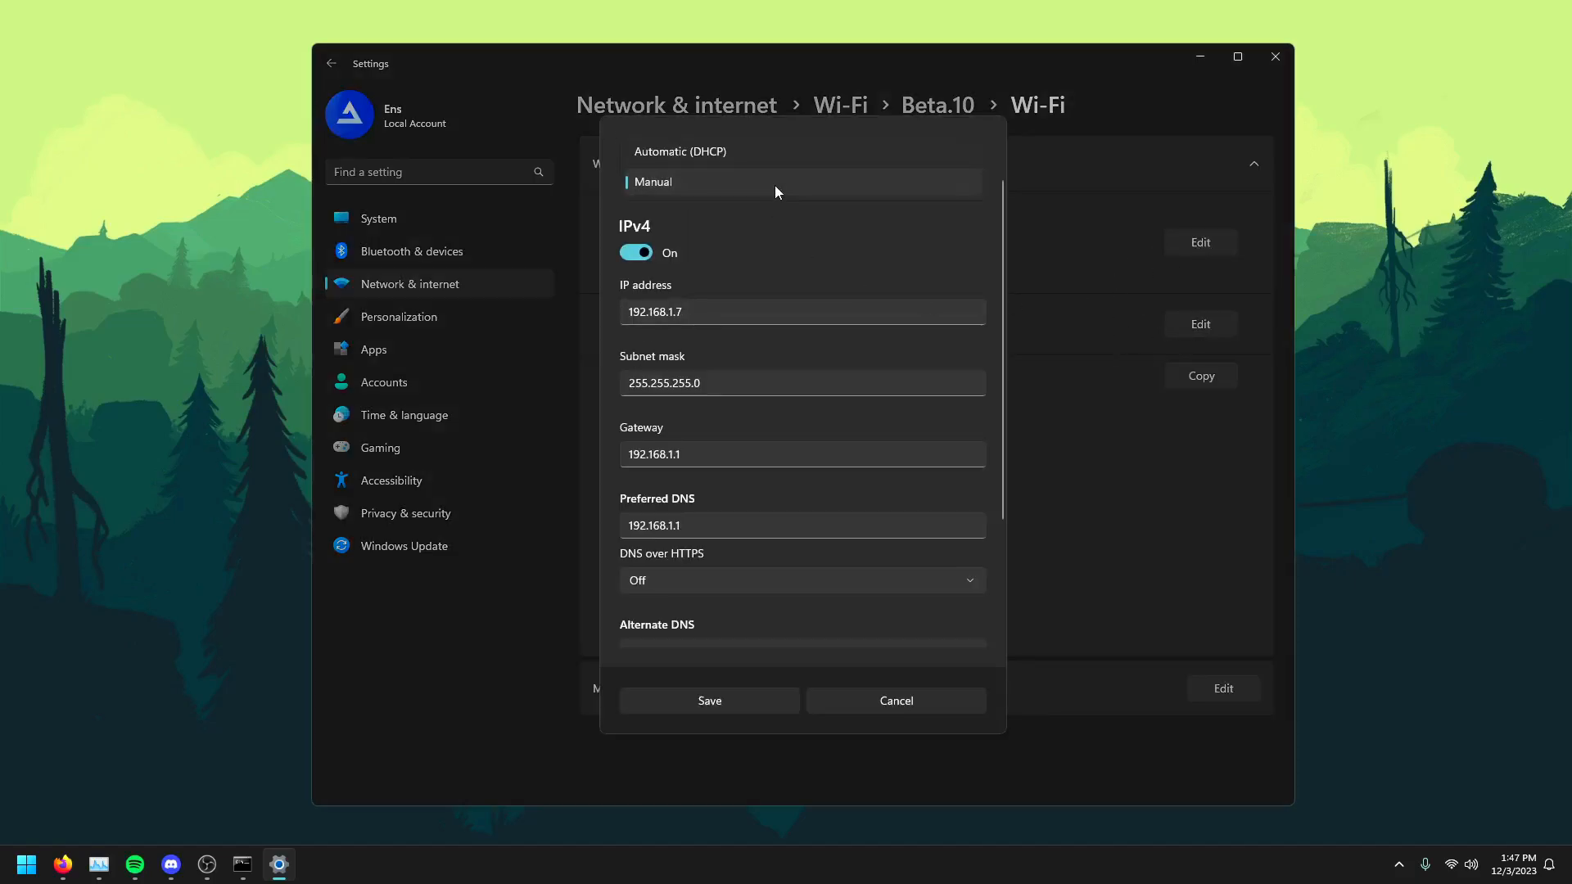
left_click(770, 155)
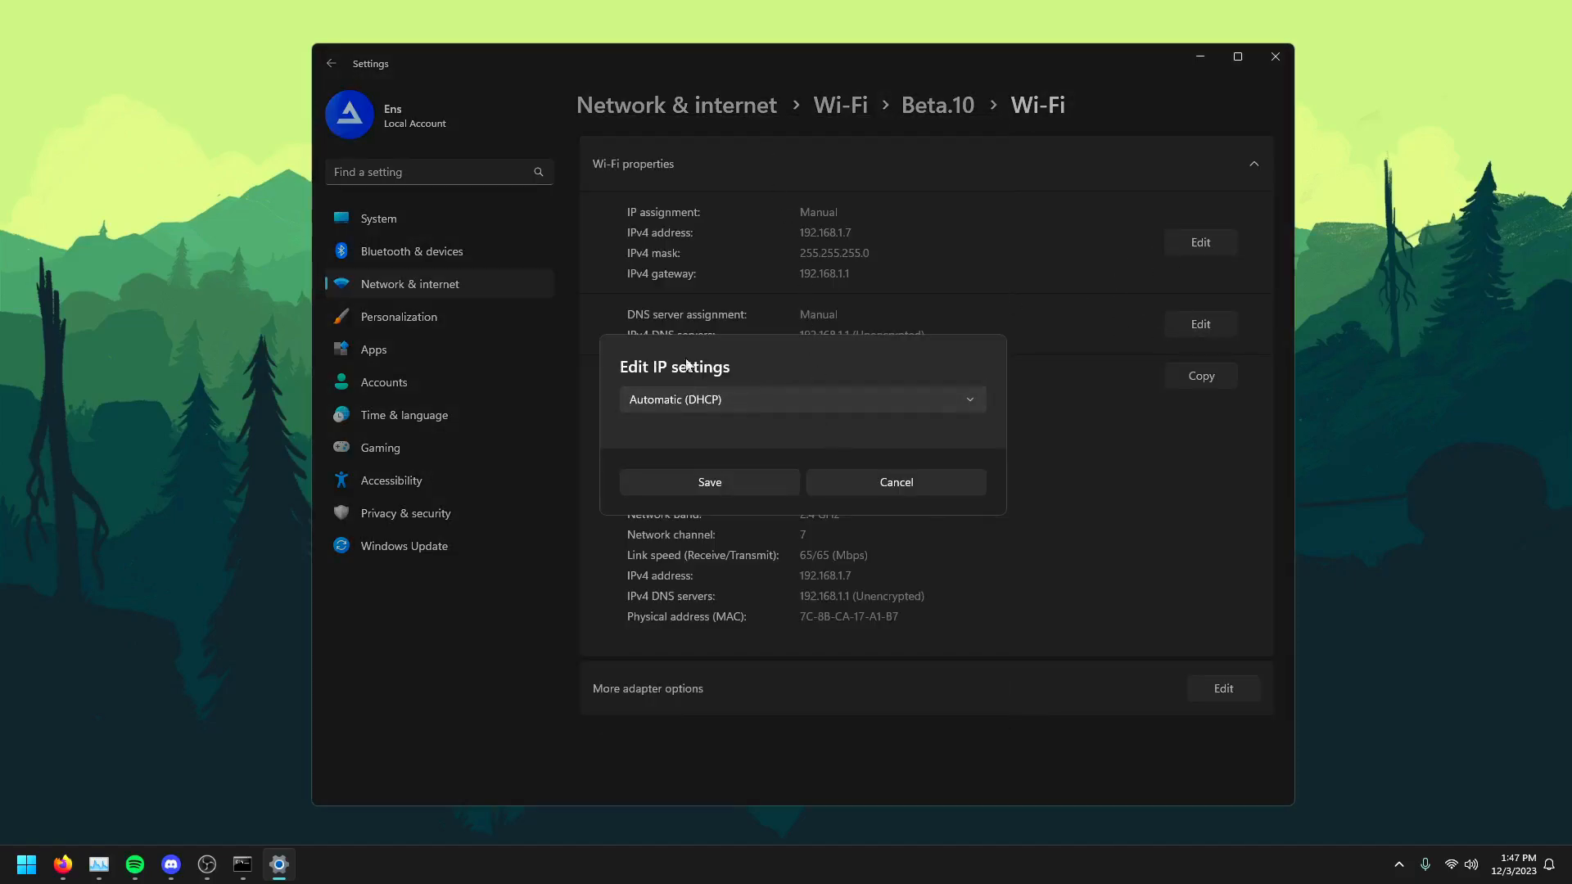
left_click(728, 400)
left_click(725, 431)
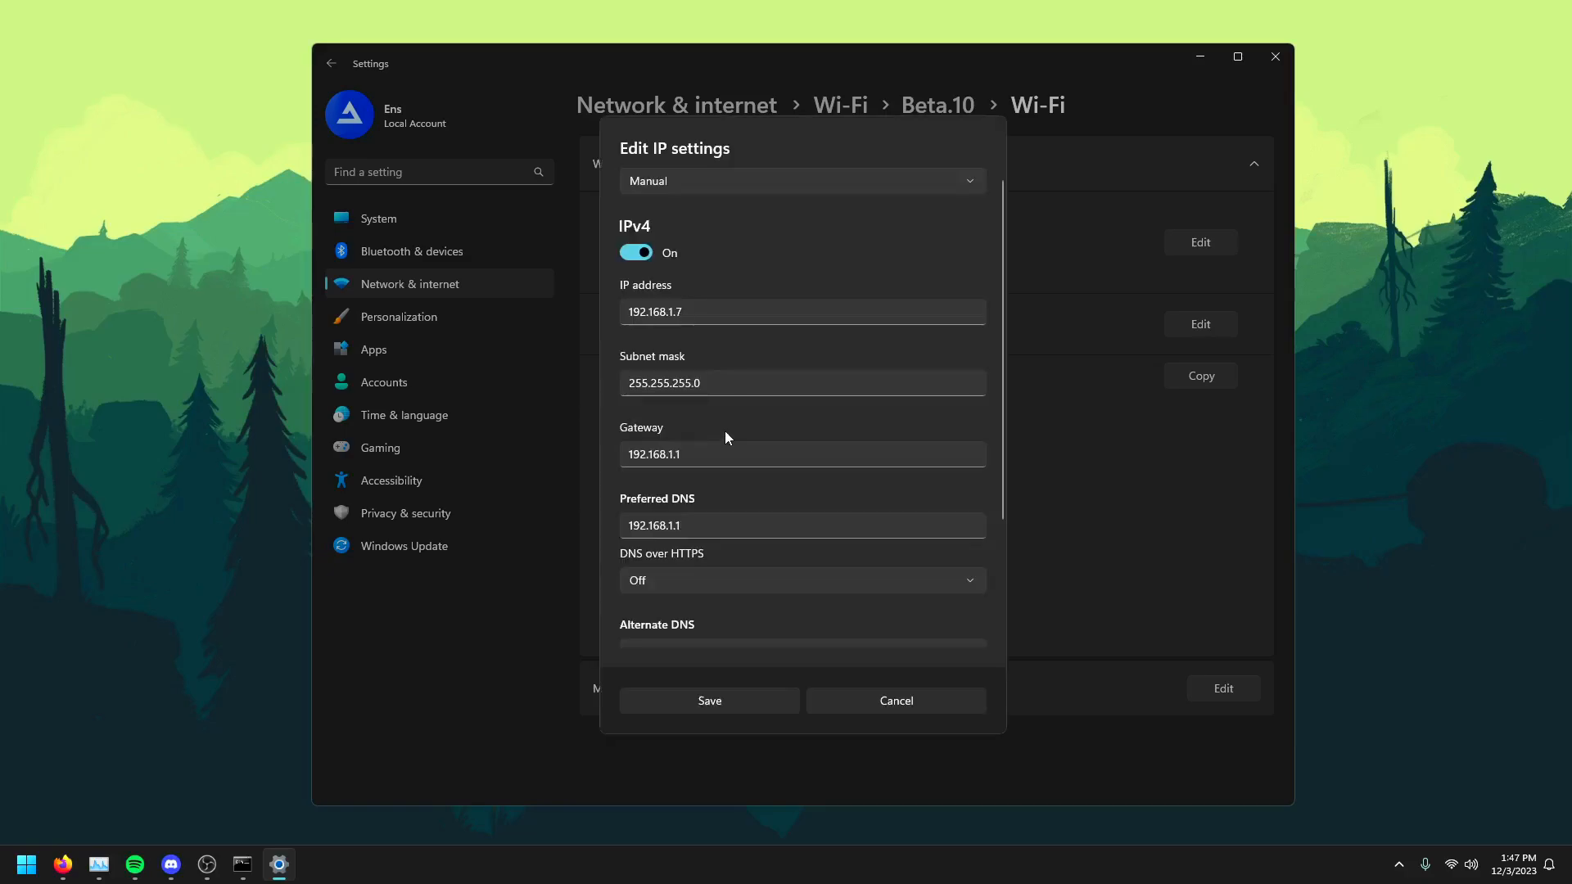
left_click(637, 252)
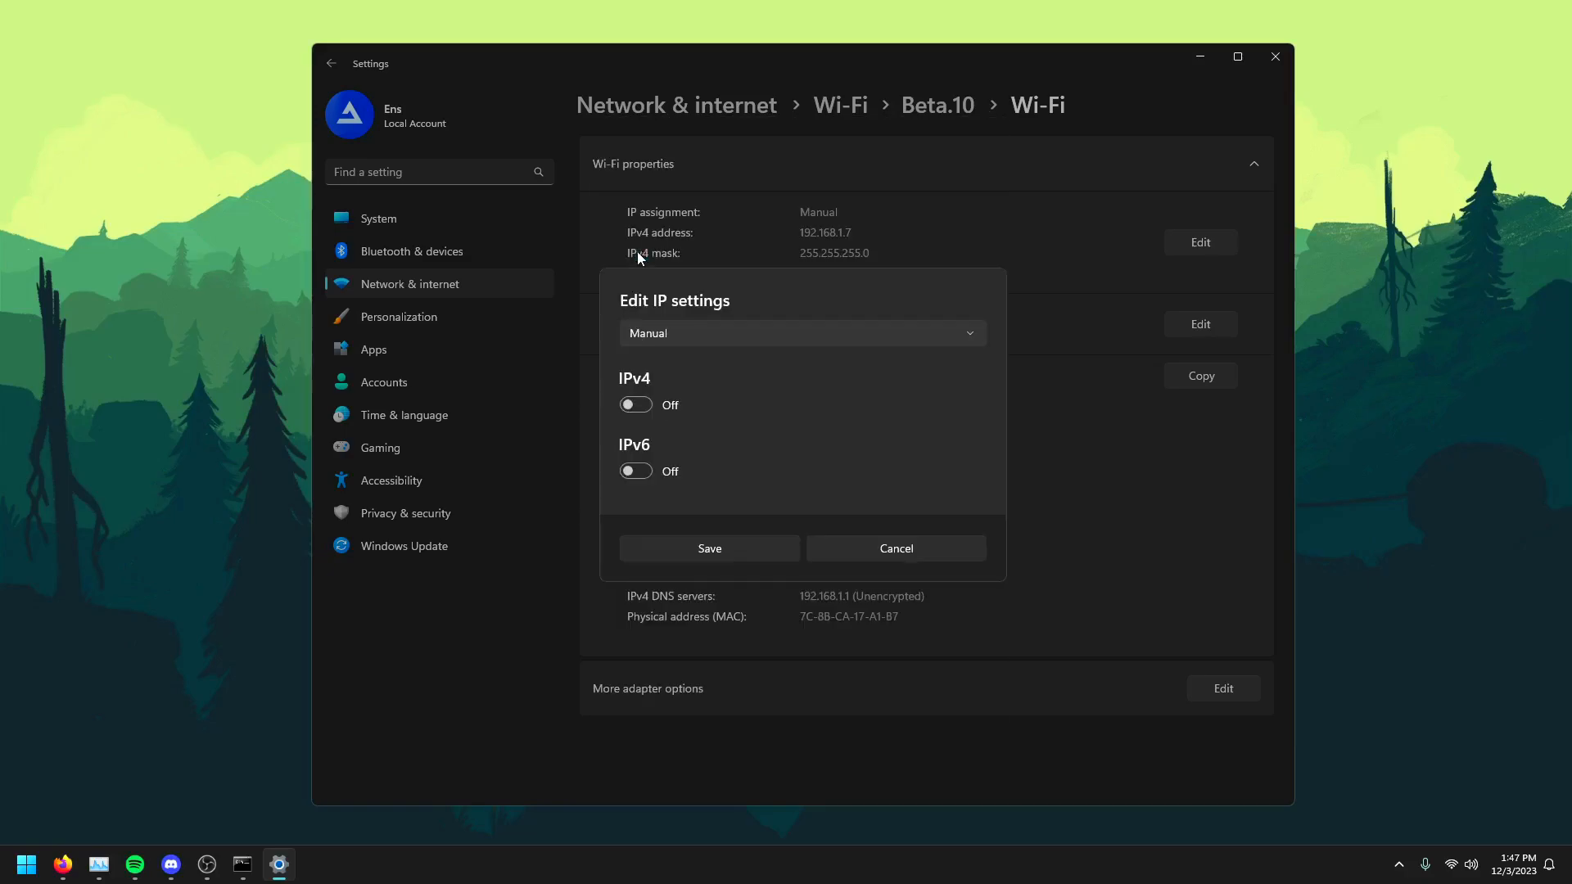
left_click(642, 408)
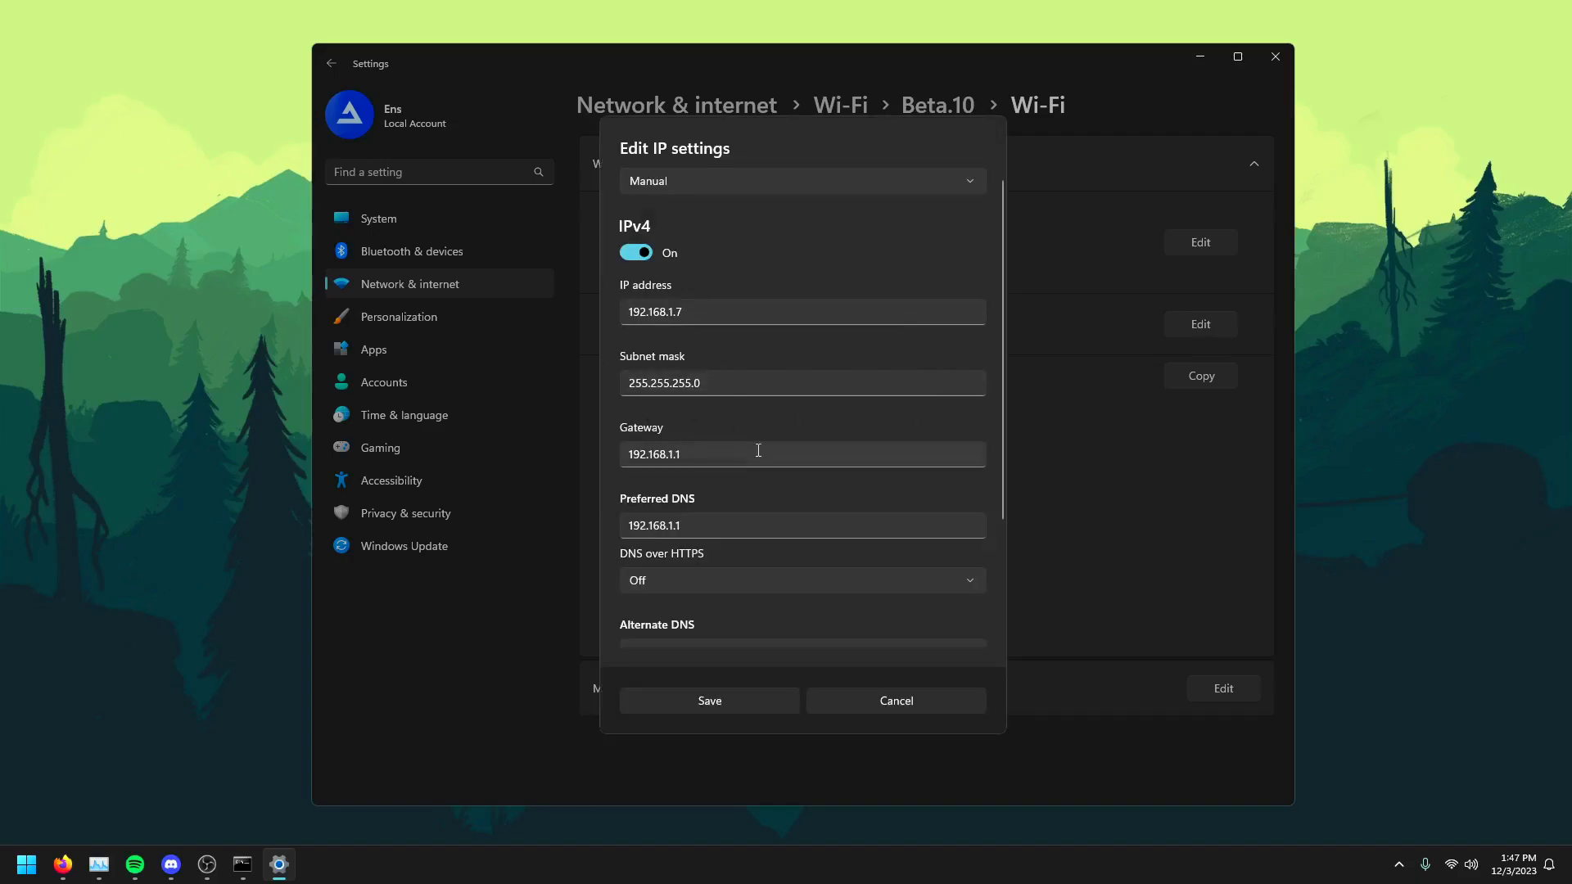
Place the Command Prompt beside the IP settings and compare the Wi-Fi adapter's IPv4 address and subnet mask with the entered values
left_click(242, 864)
left_click_drag(766, 243, 1107, 181)
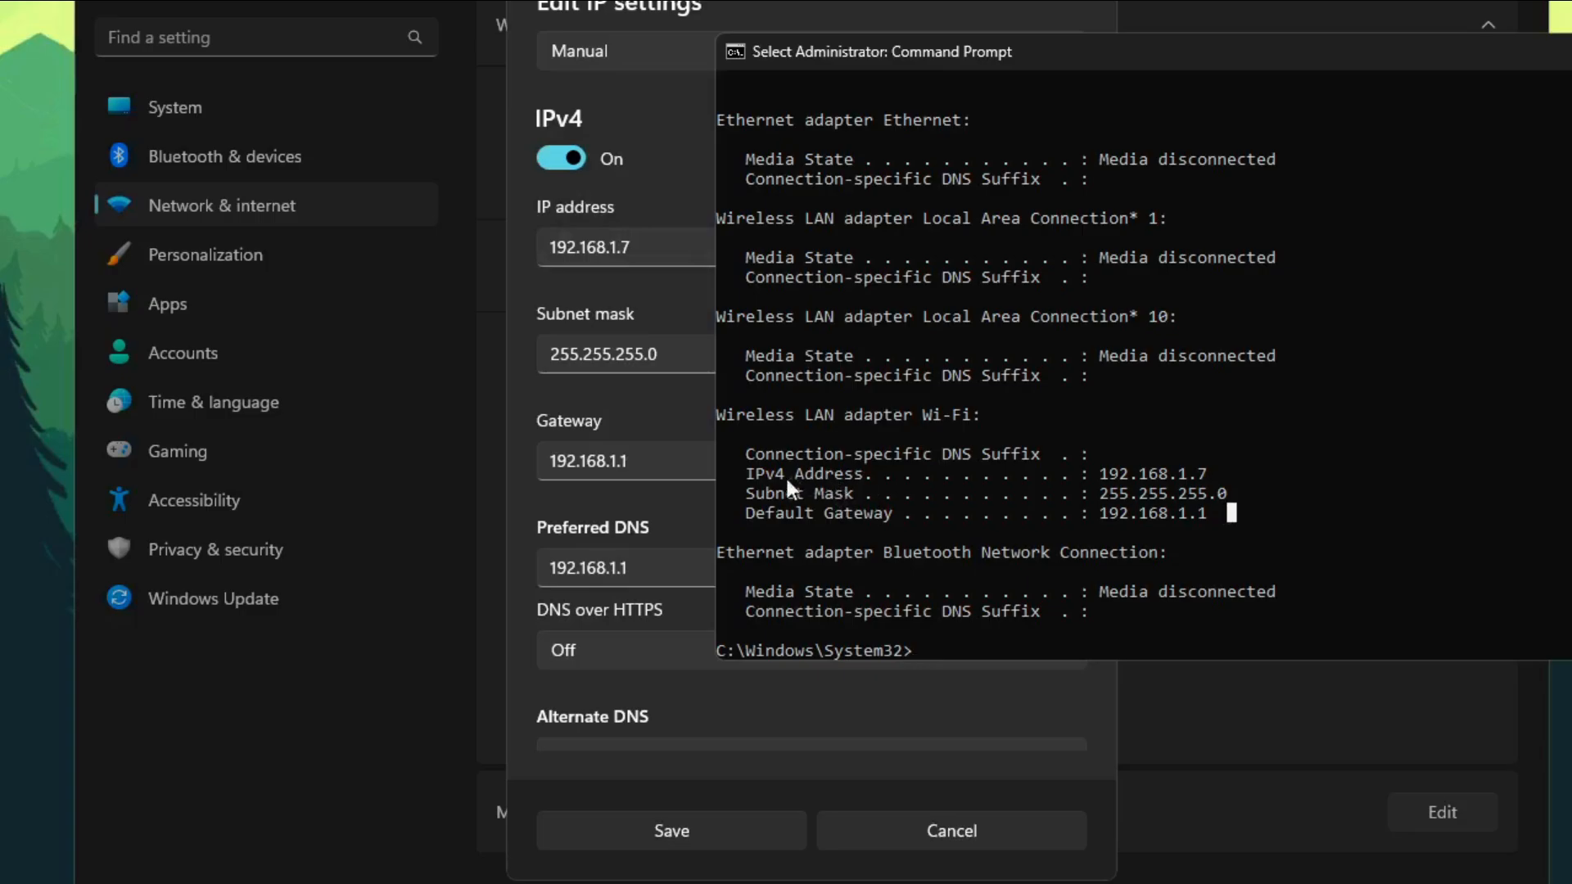
left_click_drag(724, 468, 1225, 473)
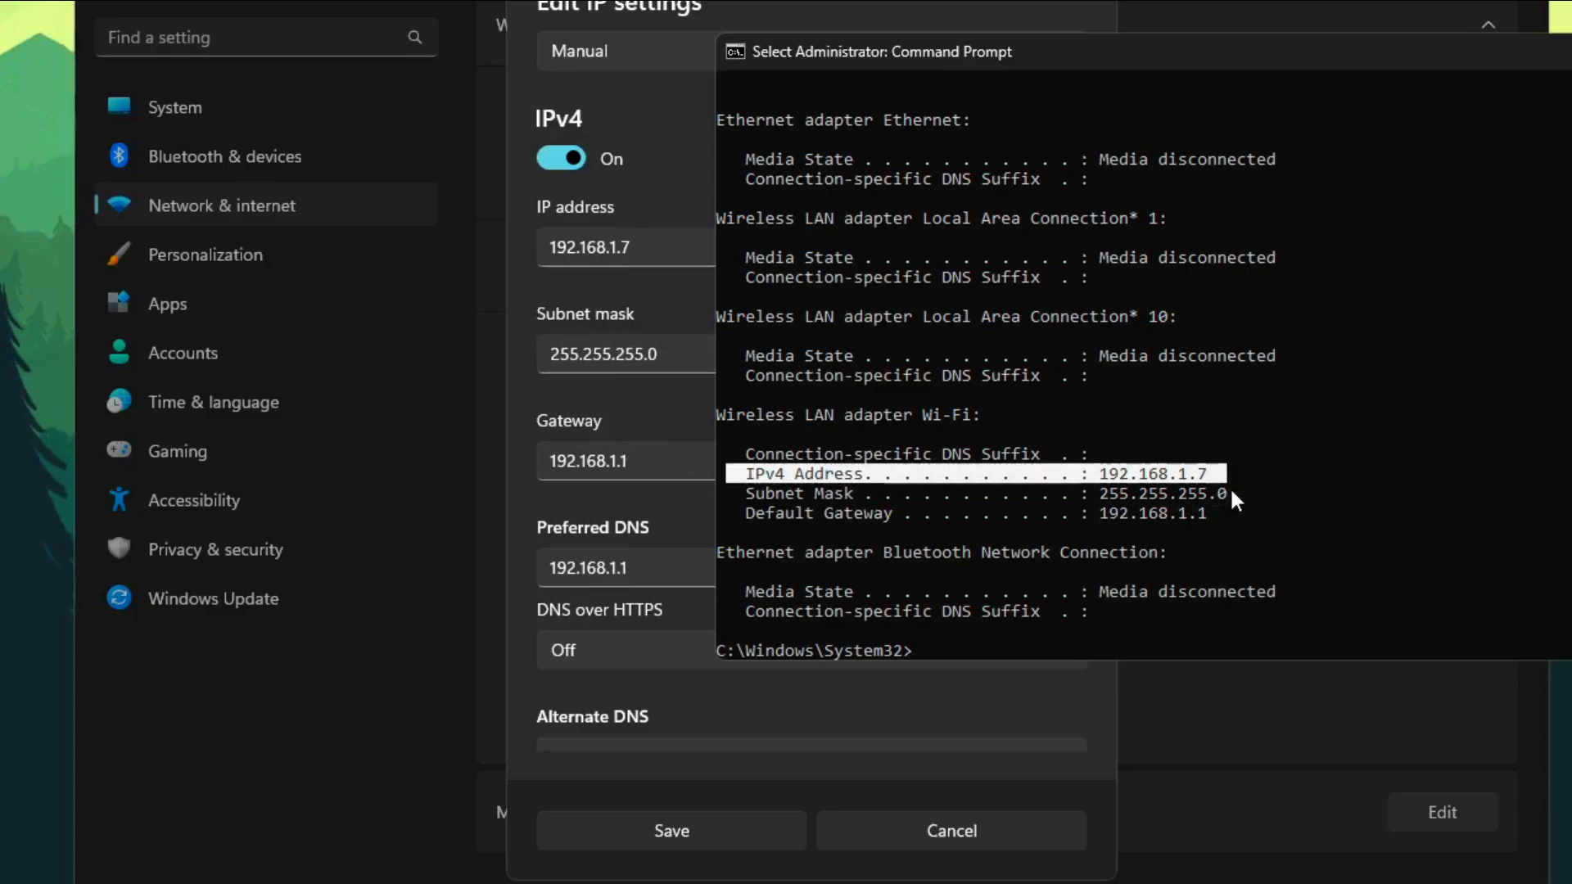
left_click_drag(1231, 493, 725, 501)
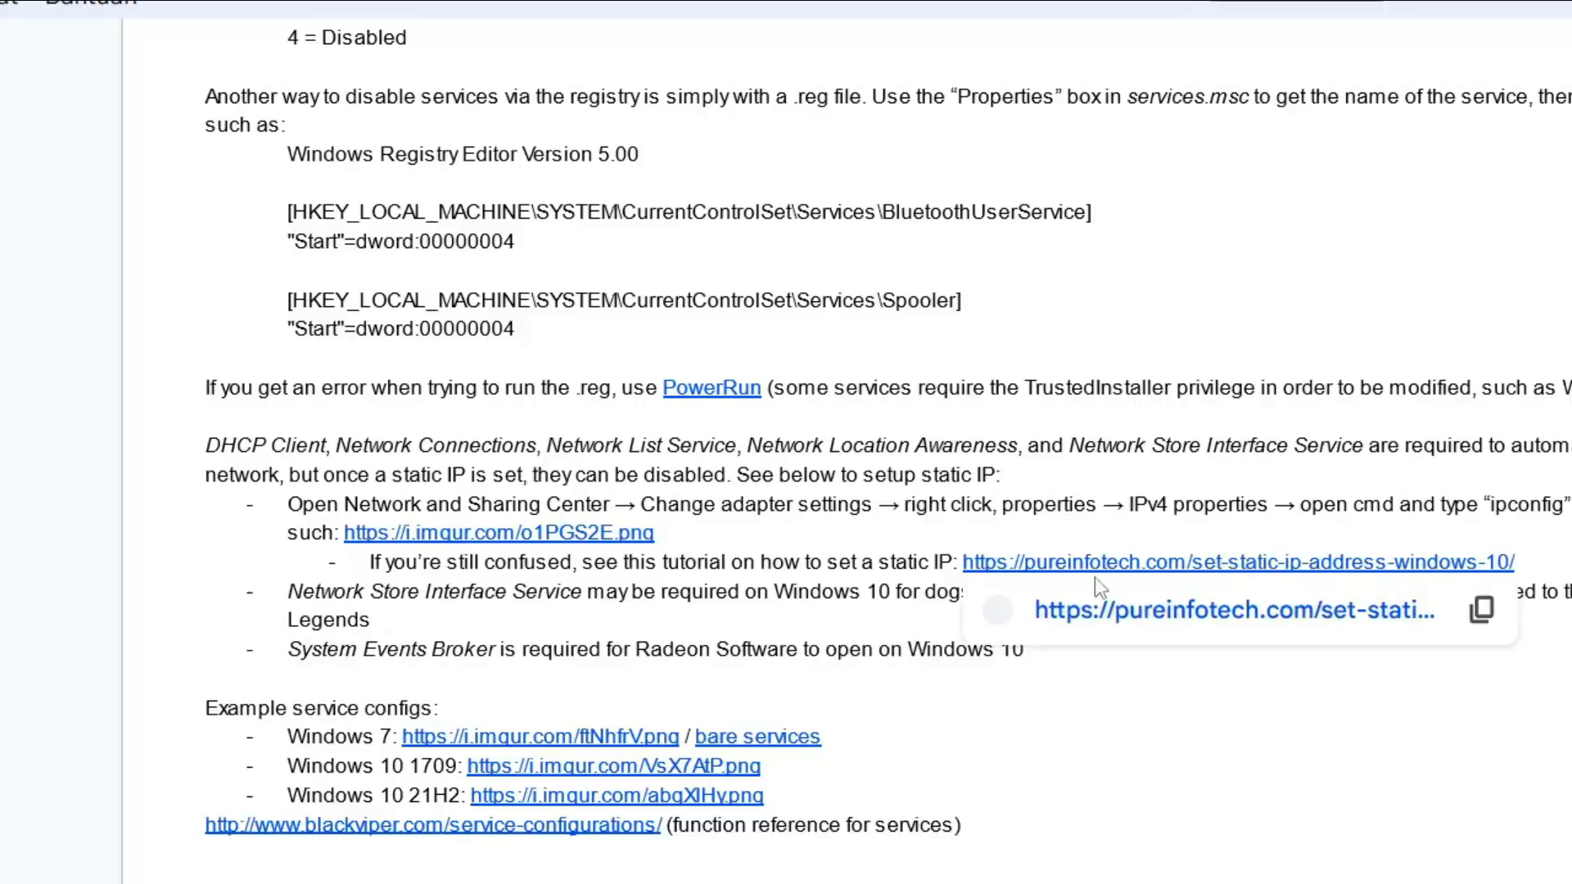
Open the pureinfotech.com static IP tutorial linked in the guide and examine its manual IP settings steps, especially the subnet prefix length example
left_click(1093, 567)
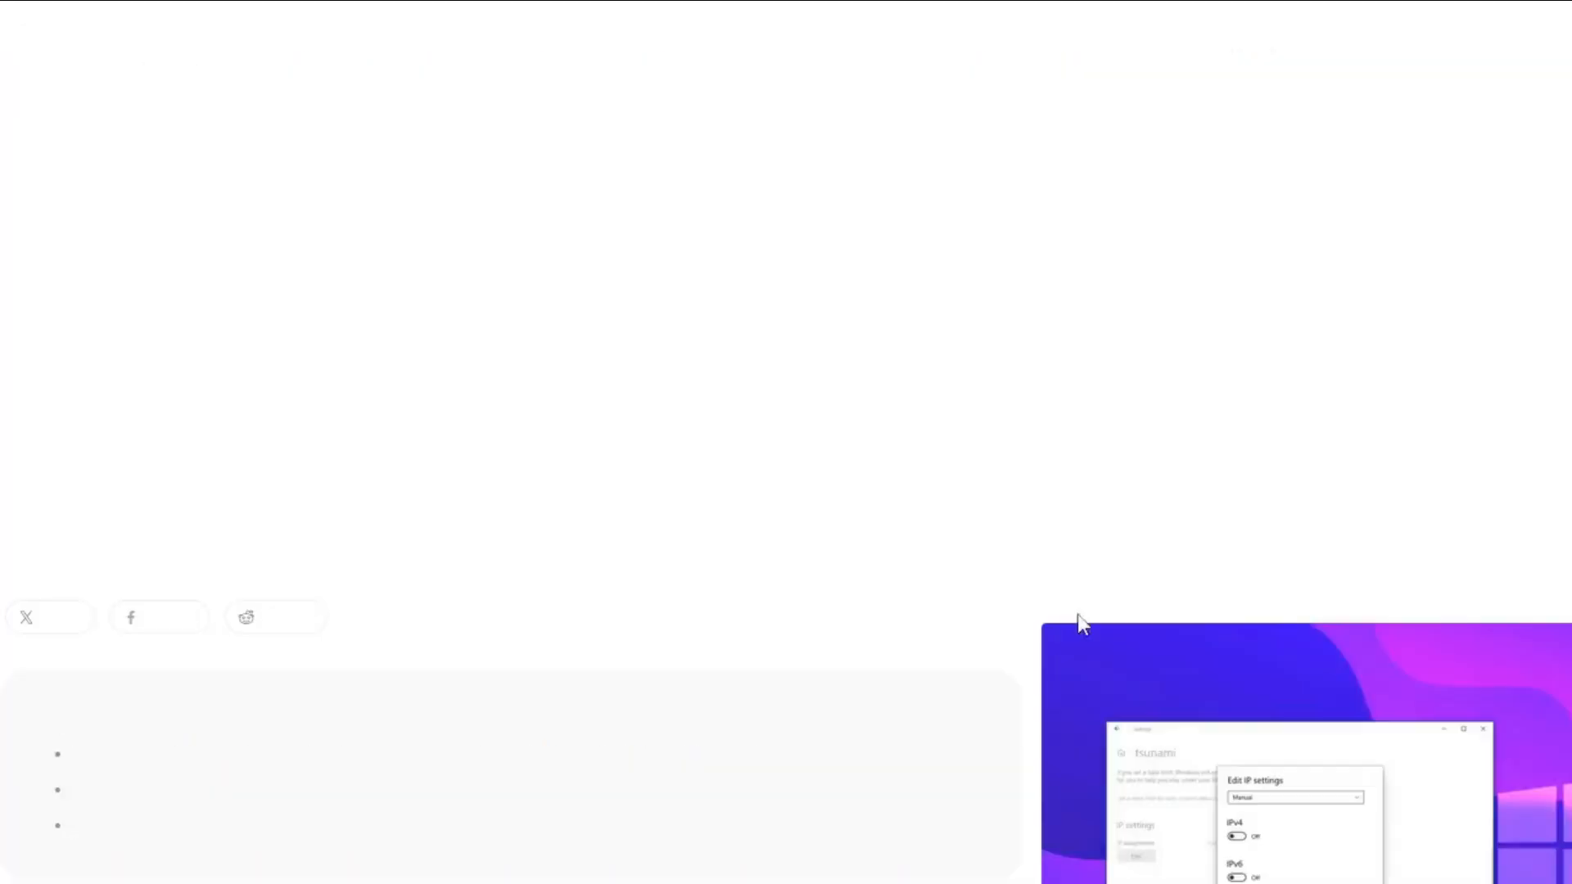
scroll(289, 645, "down", 20)
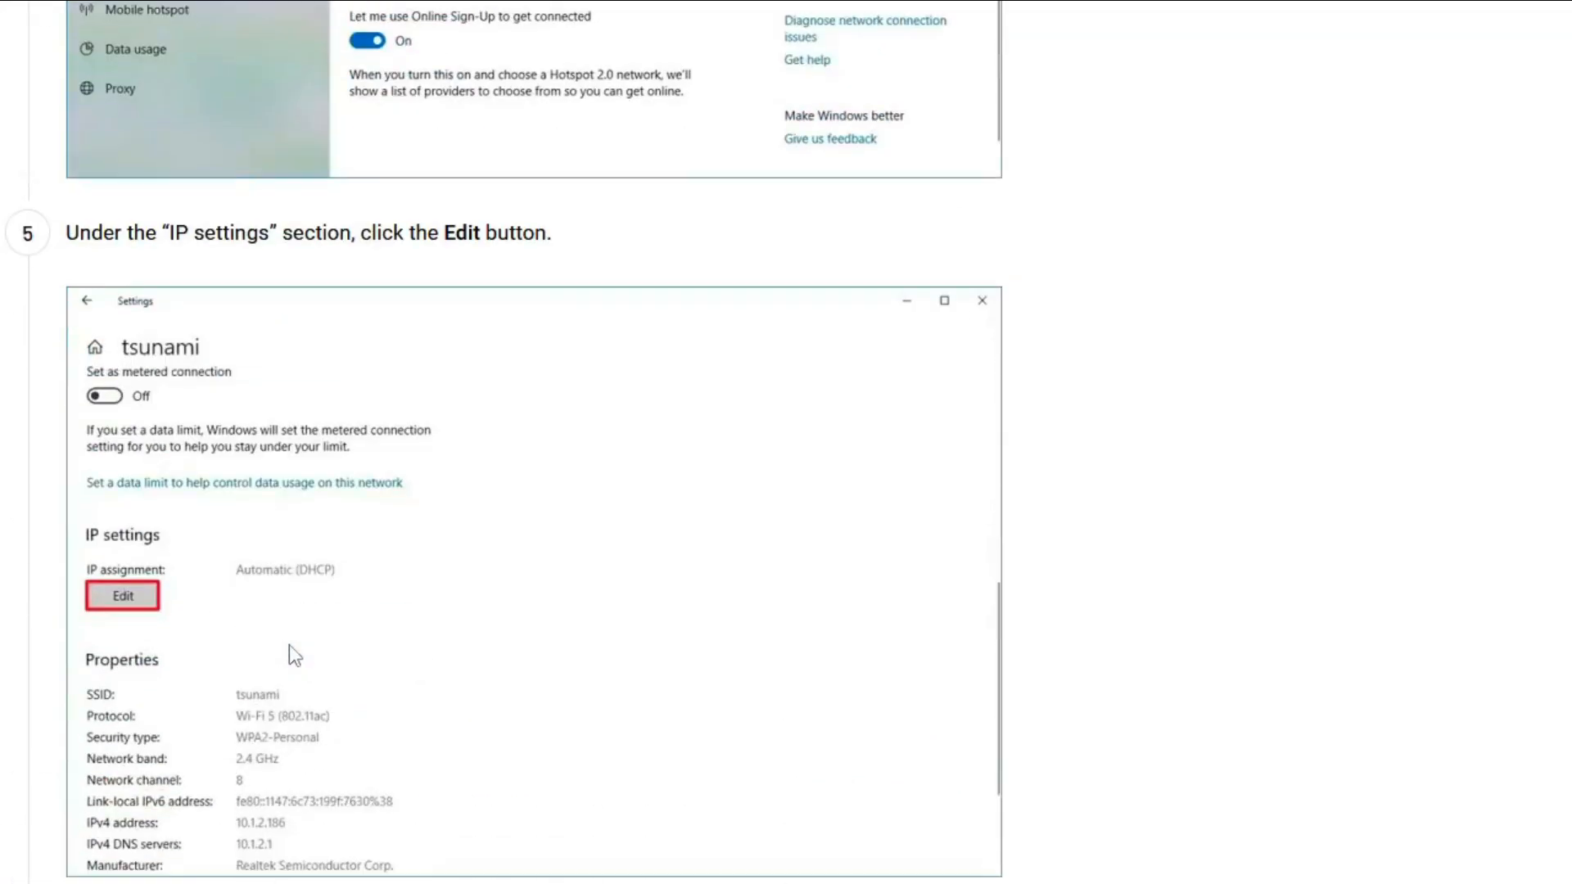
scroll(288, 645, "down", 20)
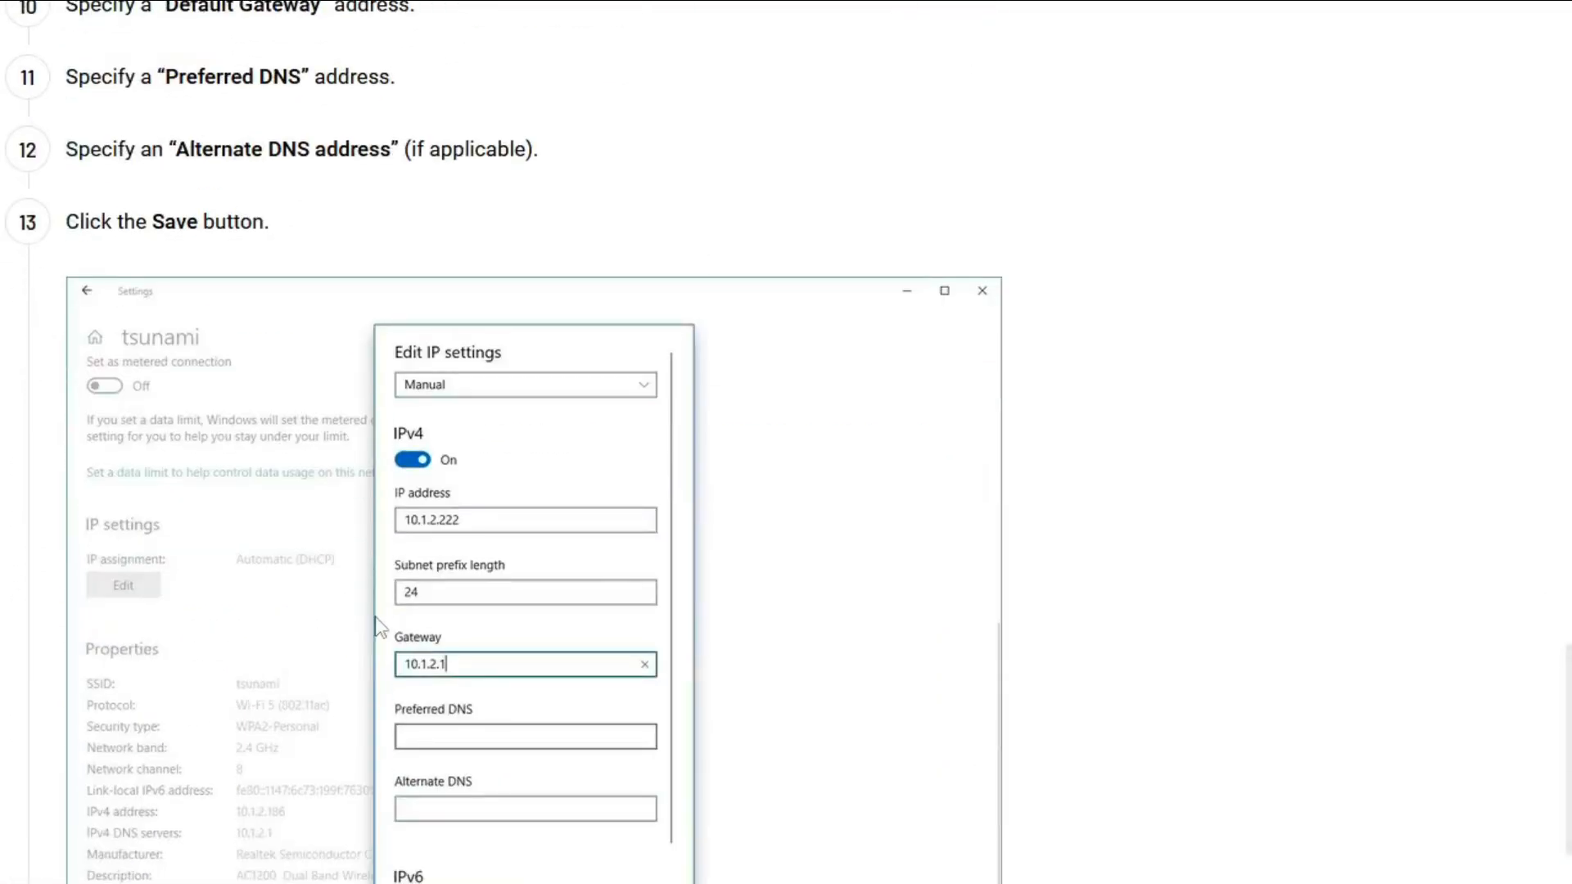
scroll(374, 616, "down", 5)
scroll(439, 478, "up", 3)
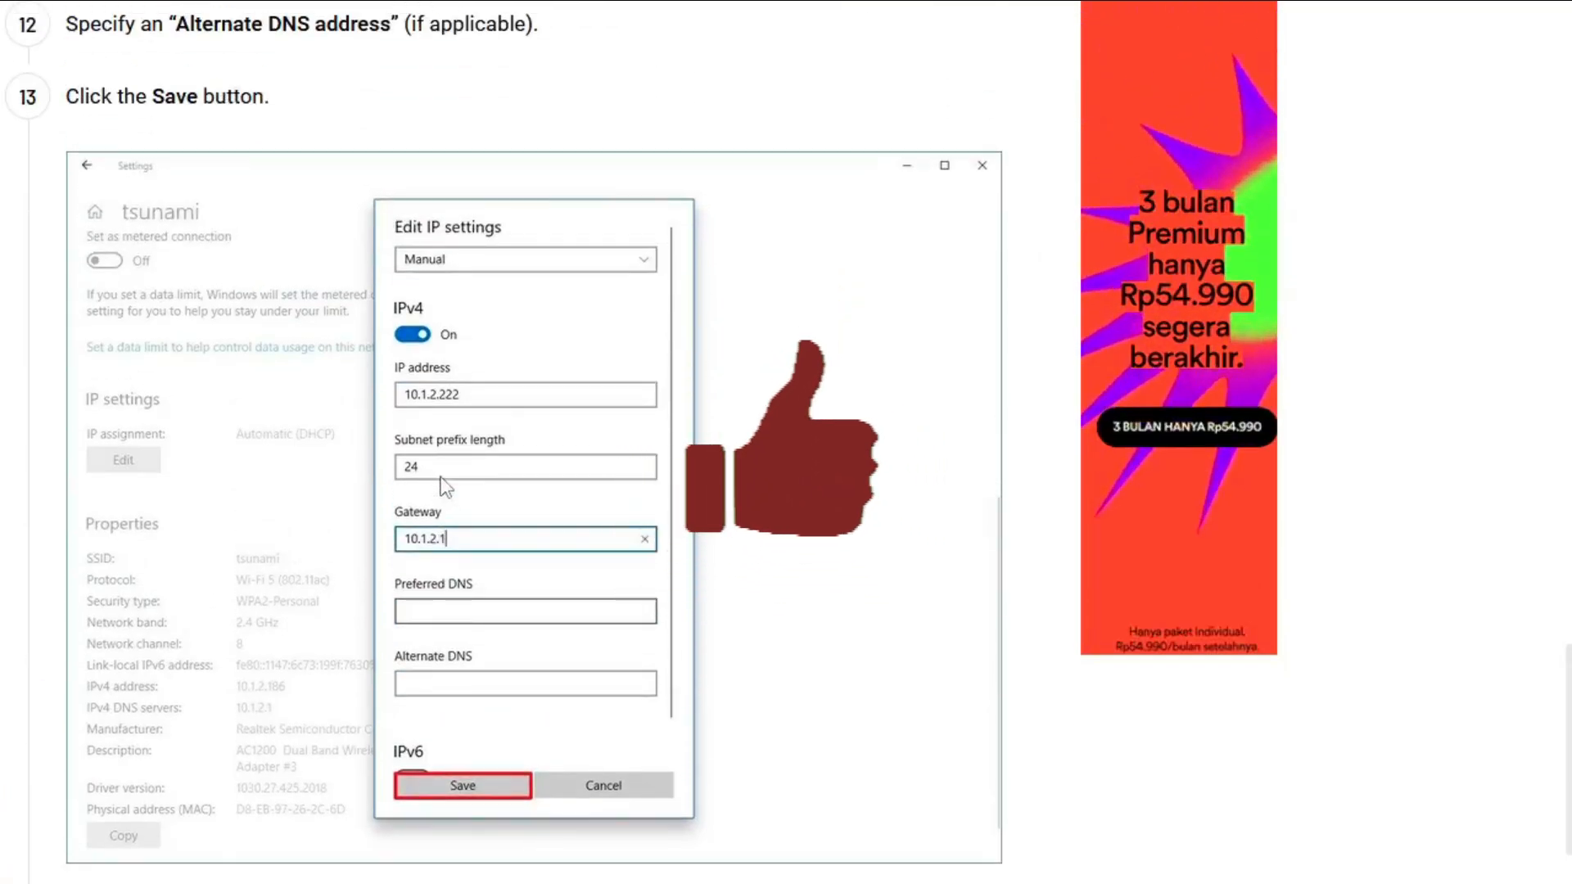
key("ctrl+plus")
key("ctrl+plus")
scroll(440, 478, "down", 3)
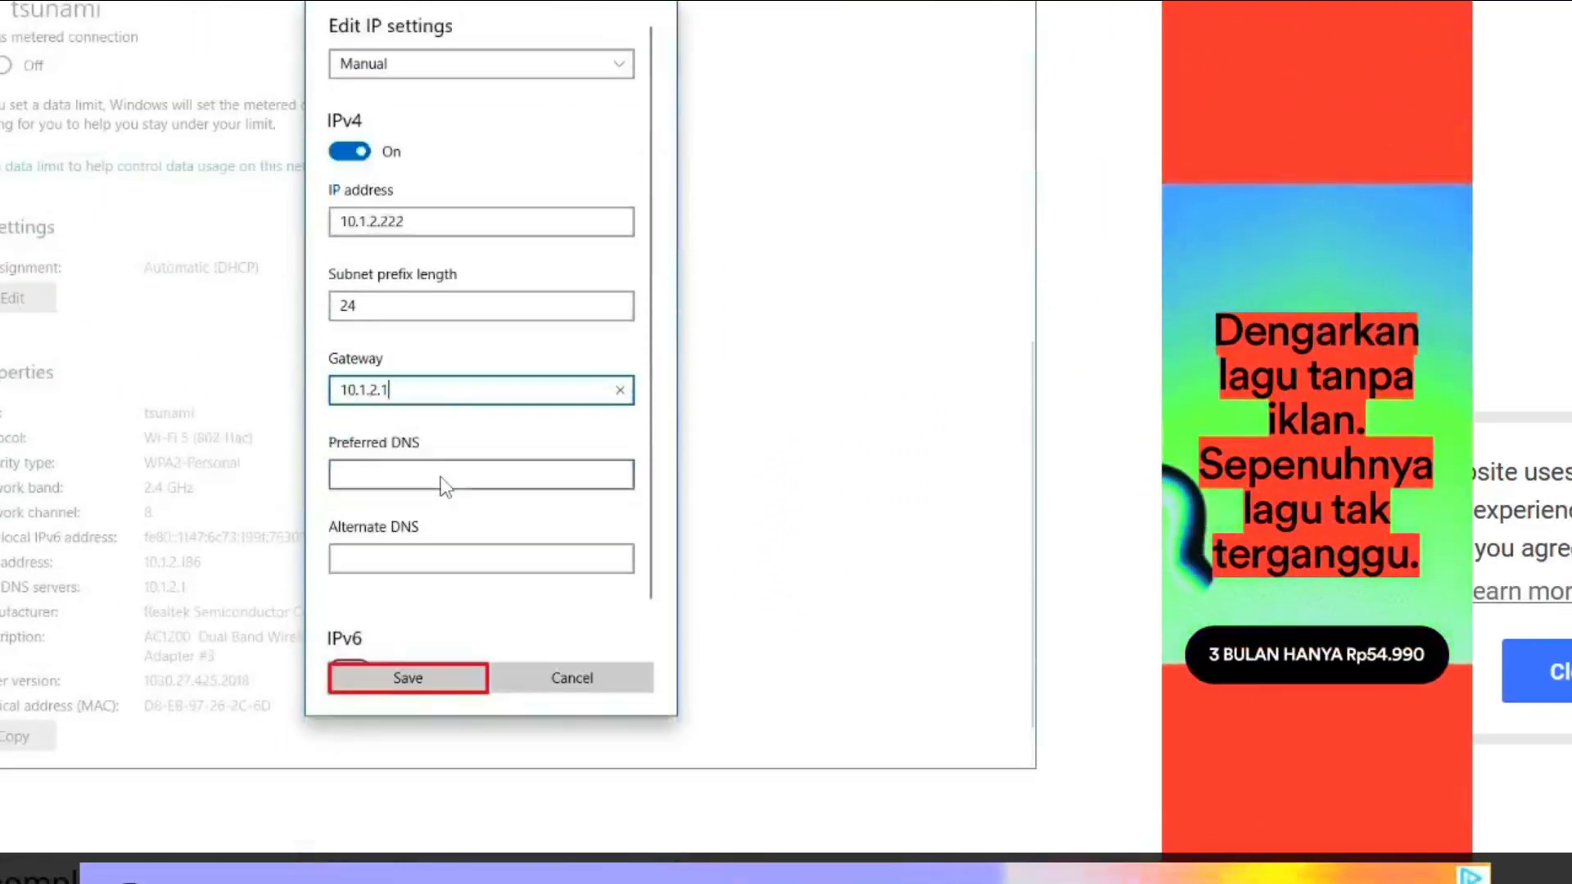
scroll(445, 485, "down", 3)
scroll(691, 705, "up", 5)
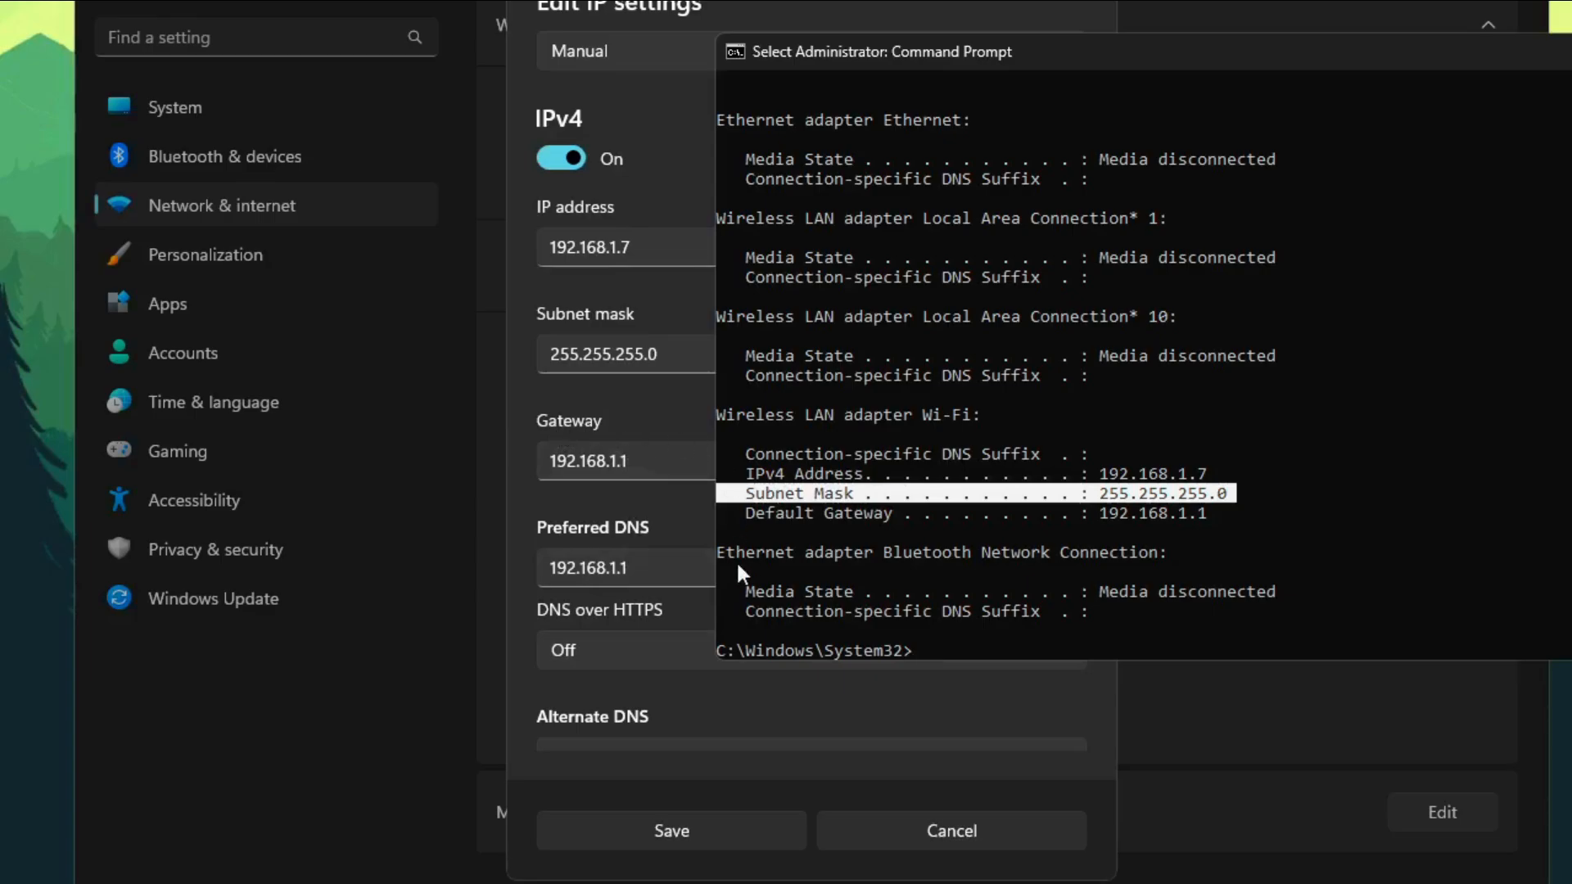
Compare the ipconfig default gateway with the Gateway and Preferred DNS values, and save the manual Wi-Fi IP settings with IPv6 off
left_click_drag(1220, 513, 728, 522)
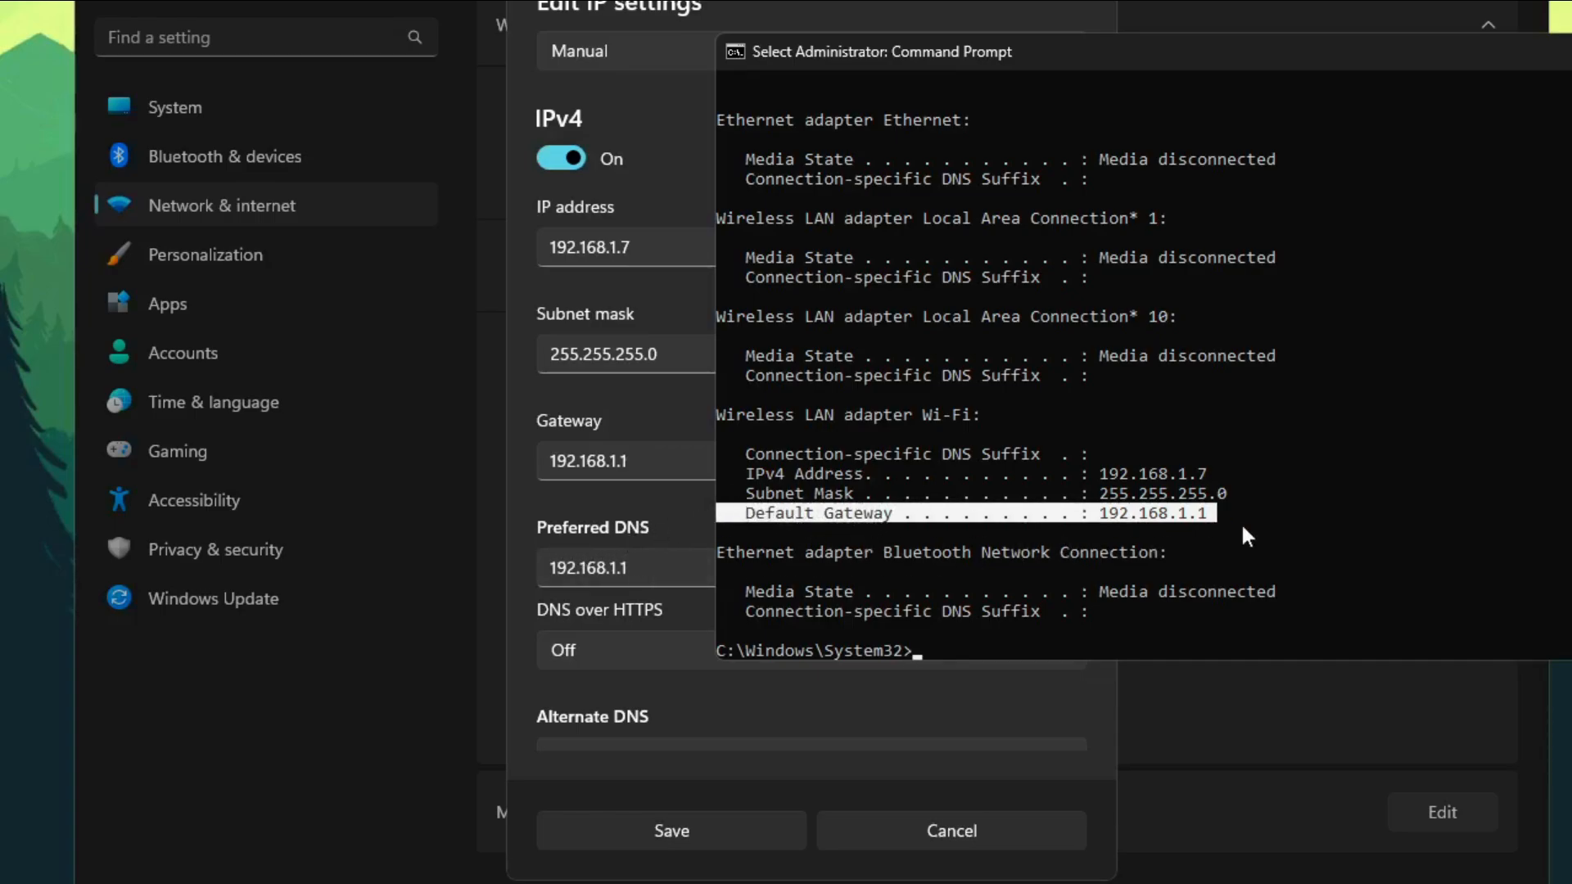
left_click(528, 564)
scroll(590, 614, "down", 3)
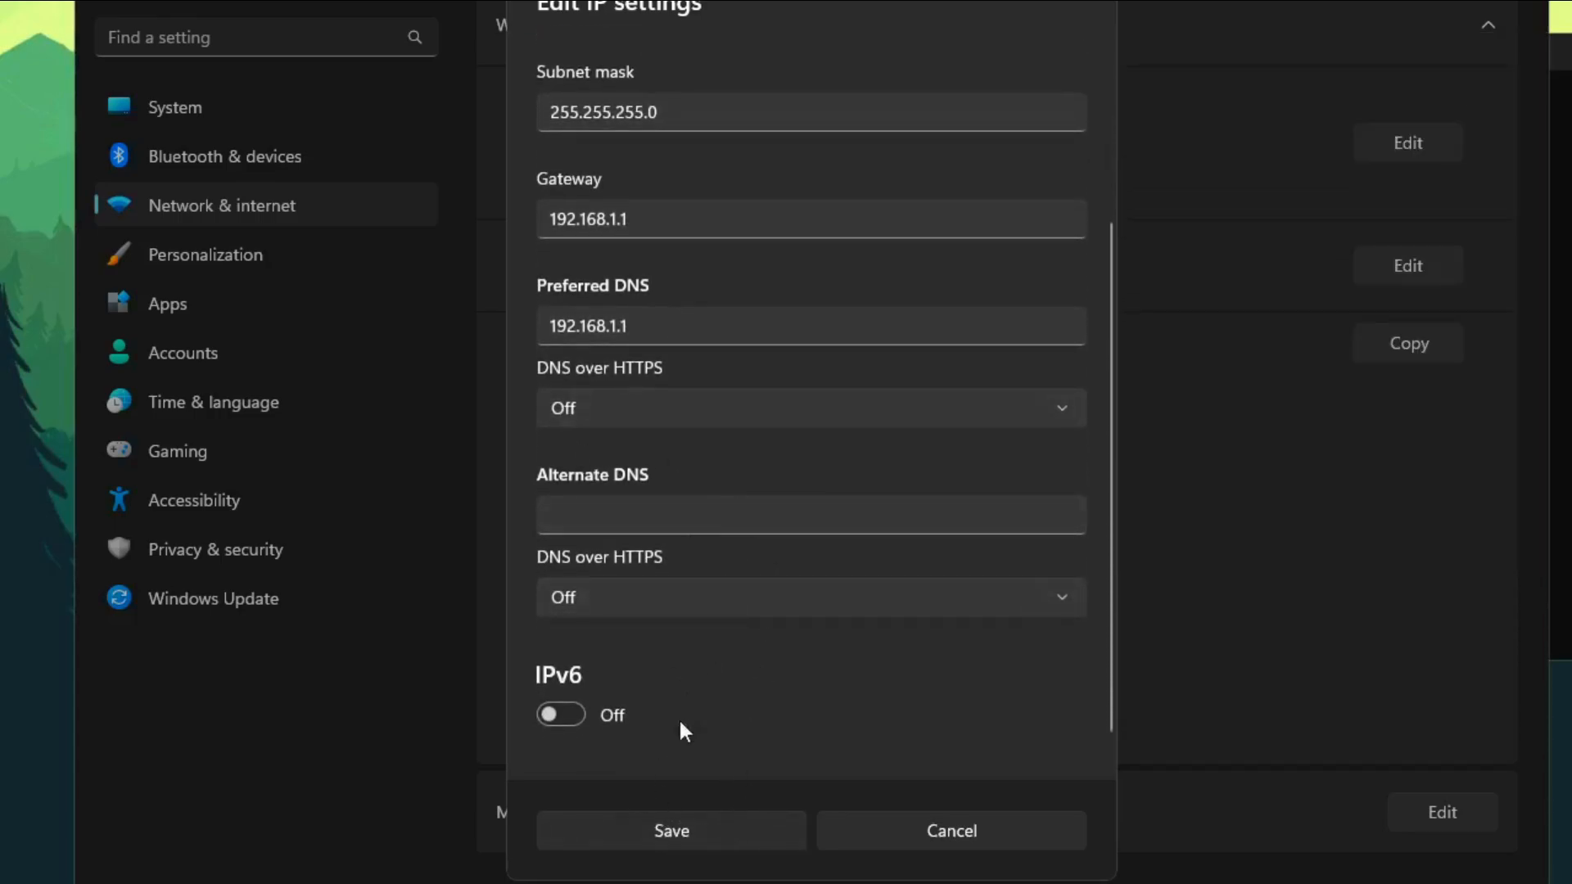
left_click(723, 832)
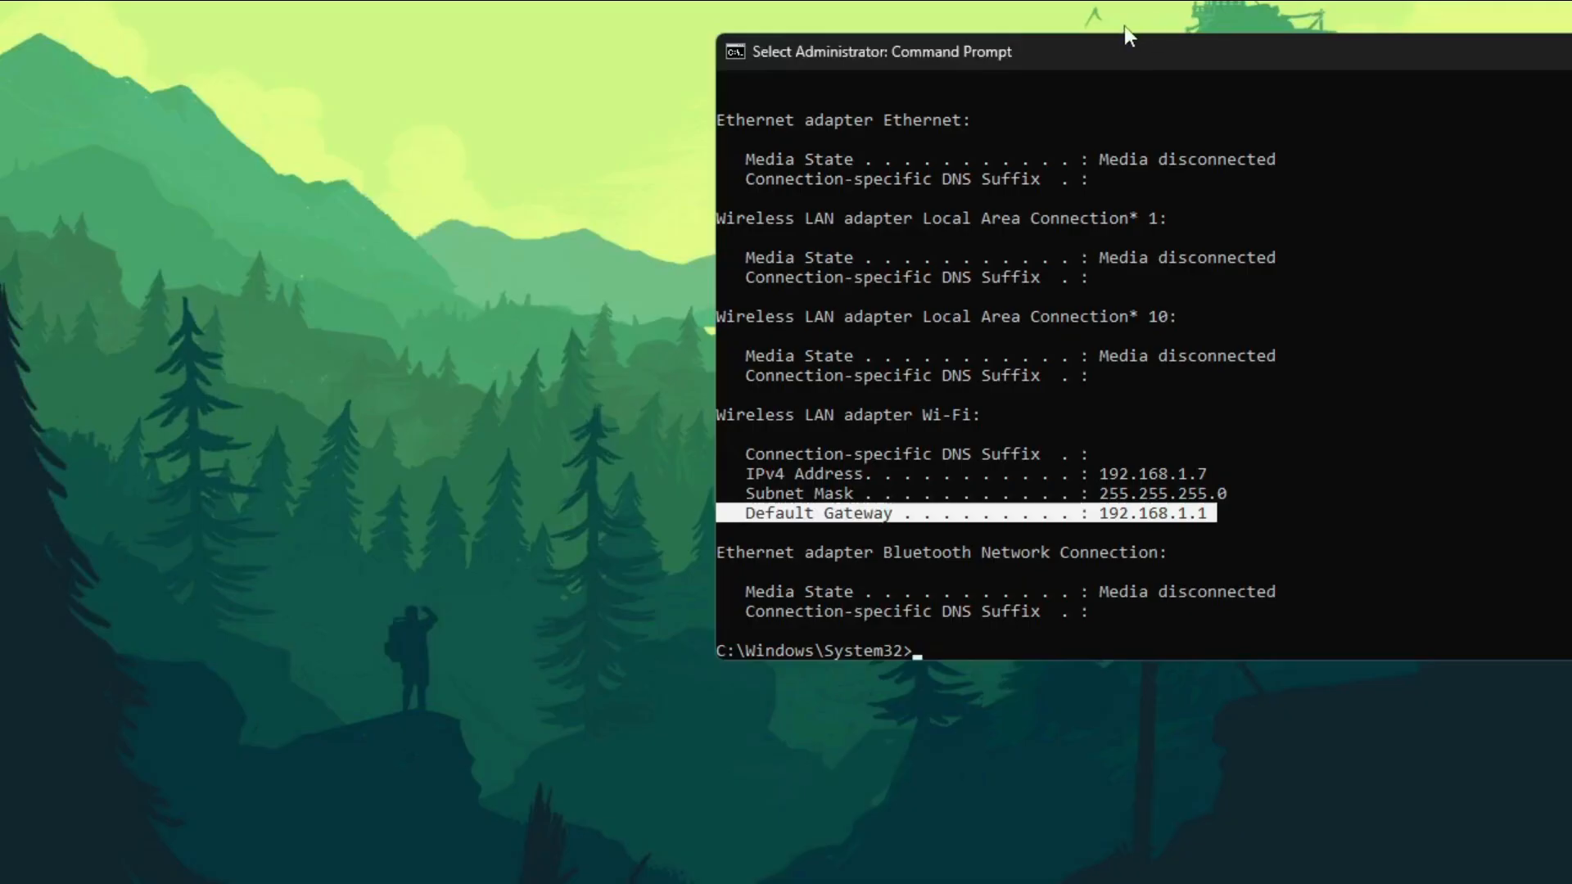
Open Control Panel and bring up the adapter settings from the Network and Sharing Center
key("super")
type("control")
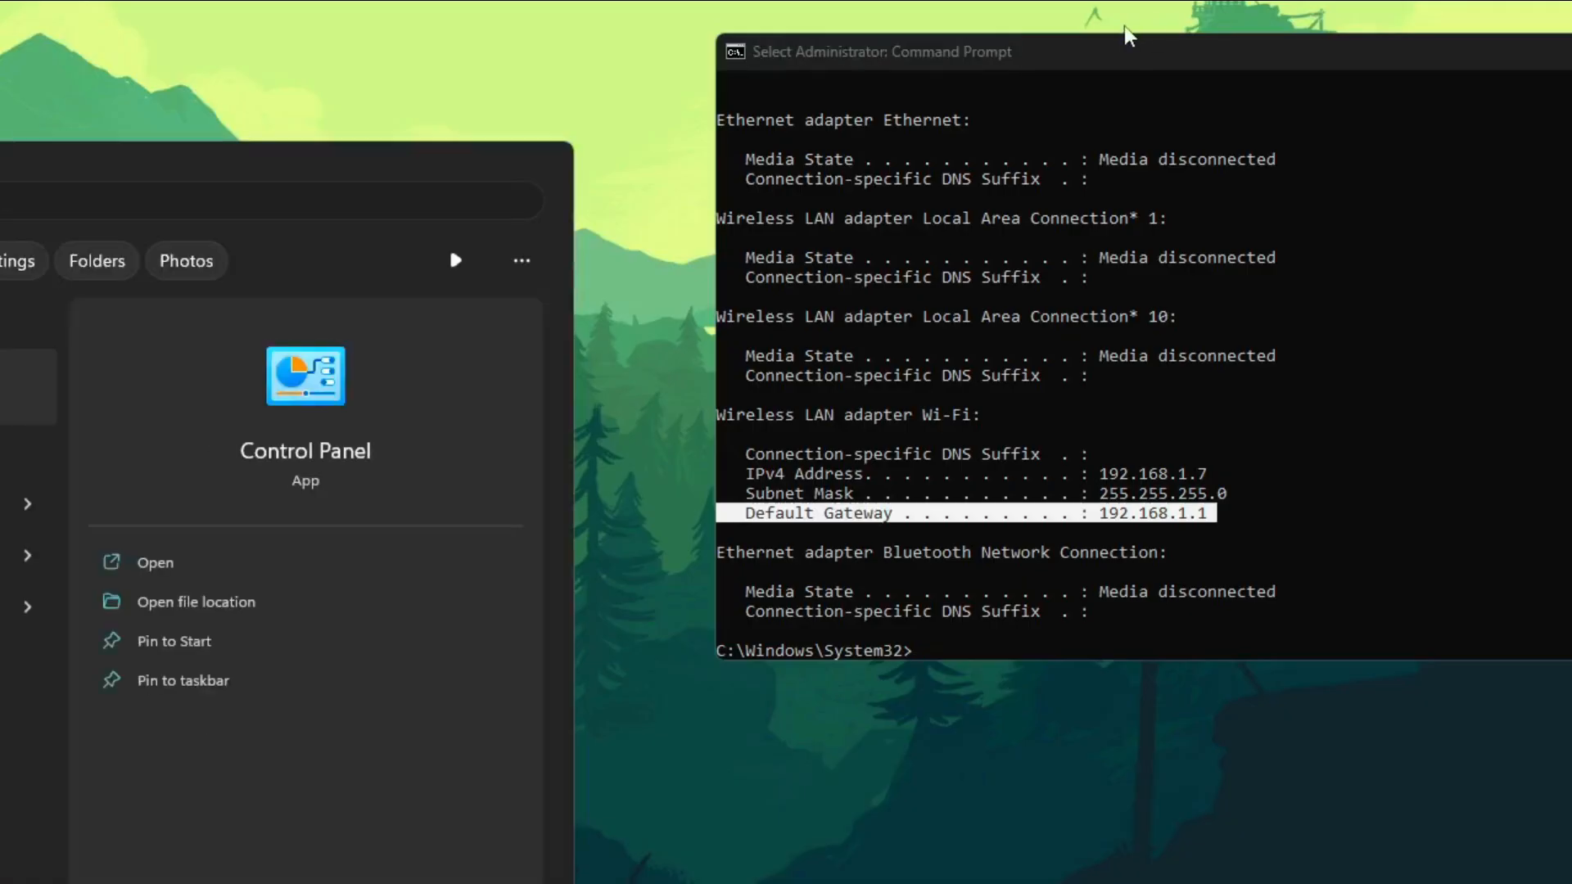
key("Return")
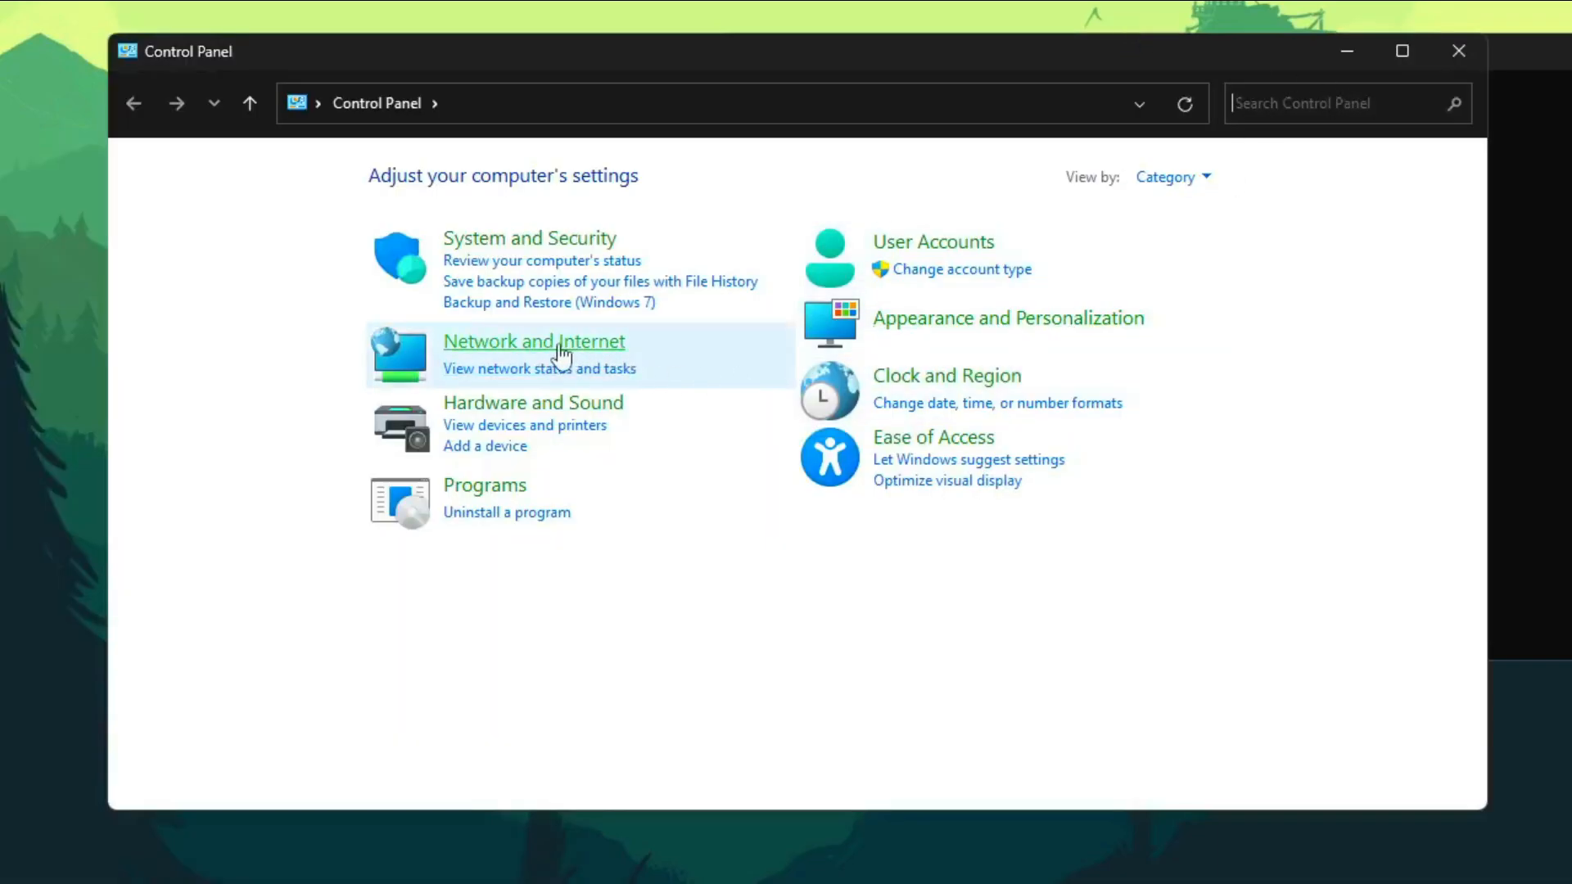
left_click(596, 343)
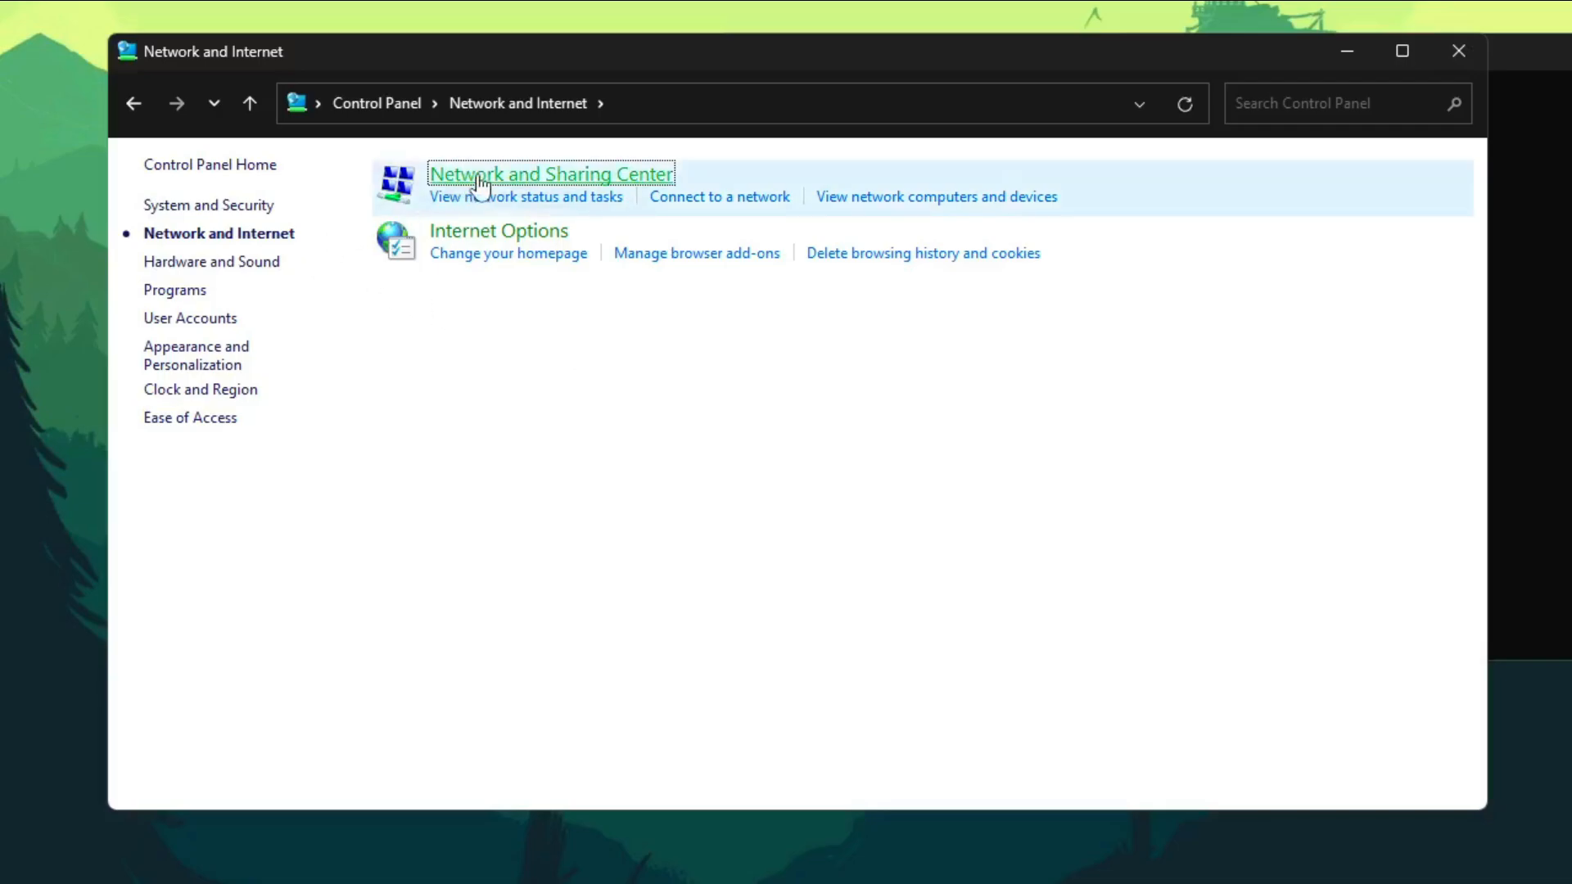
left_click(526, 182)
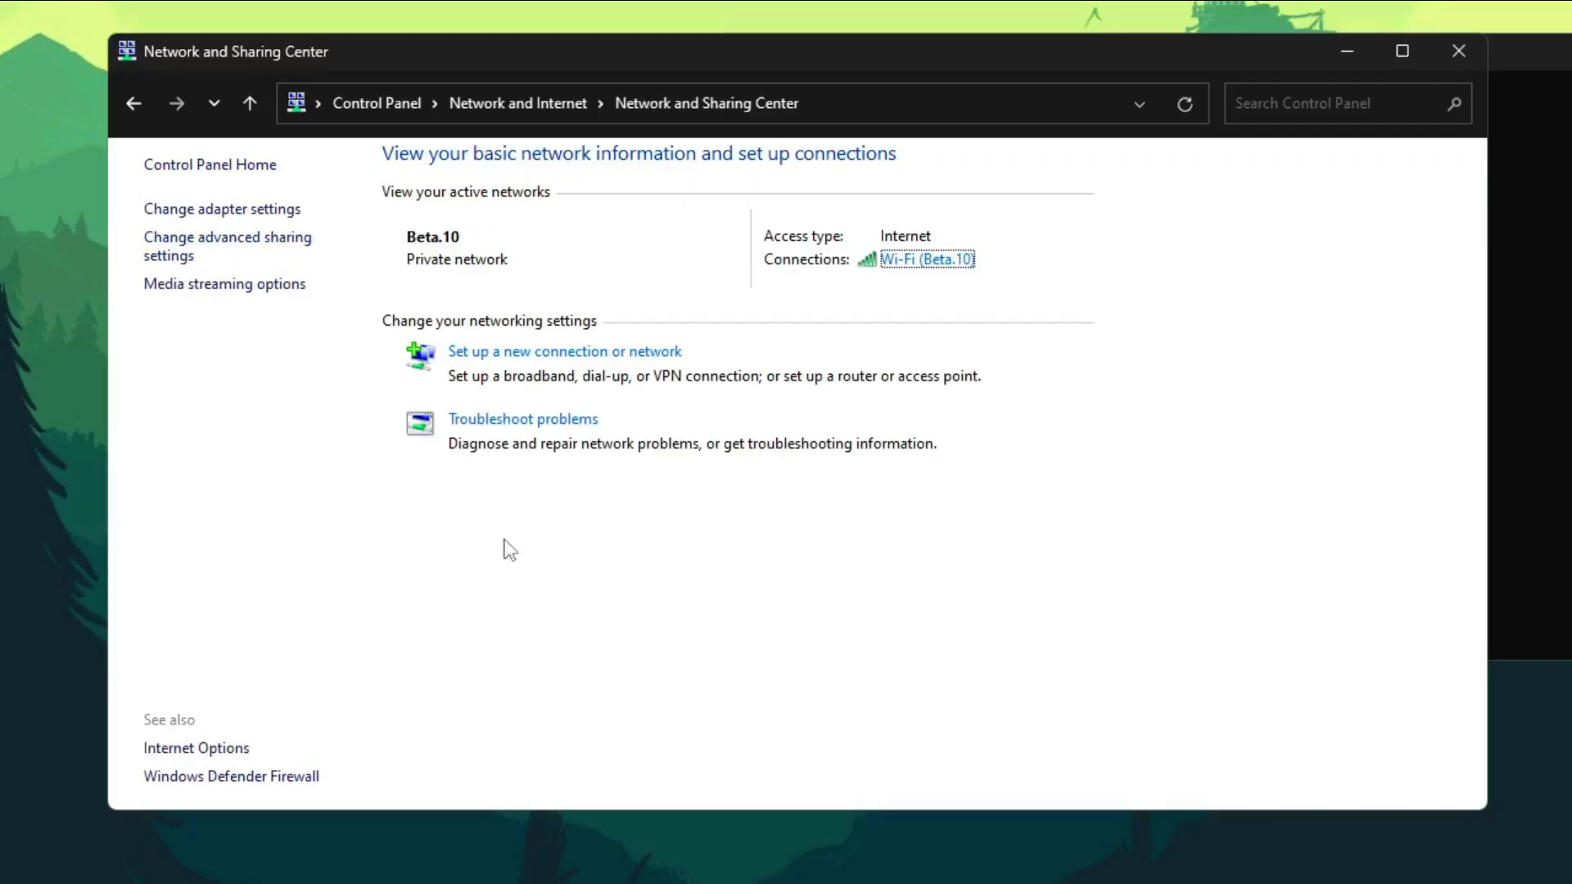
left_click(254, 211)
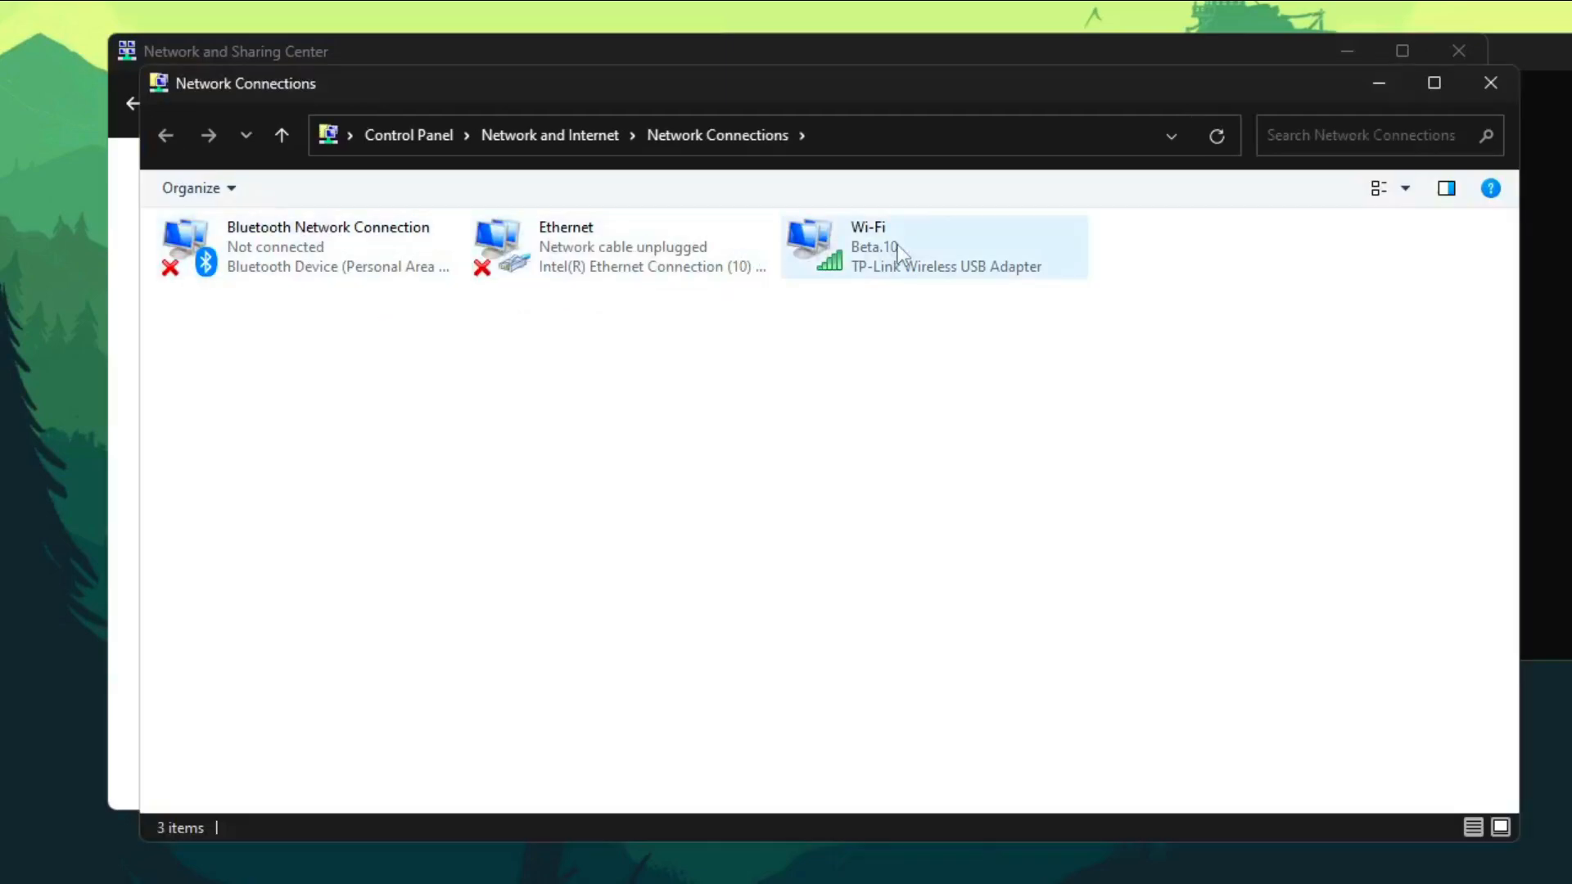
Open the Wi-Fi adapter's properties, review its connection items, and open the Internet Protocol Version 4 (TCP/IPv4) properties
right_click(949, 243)
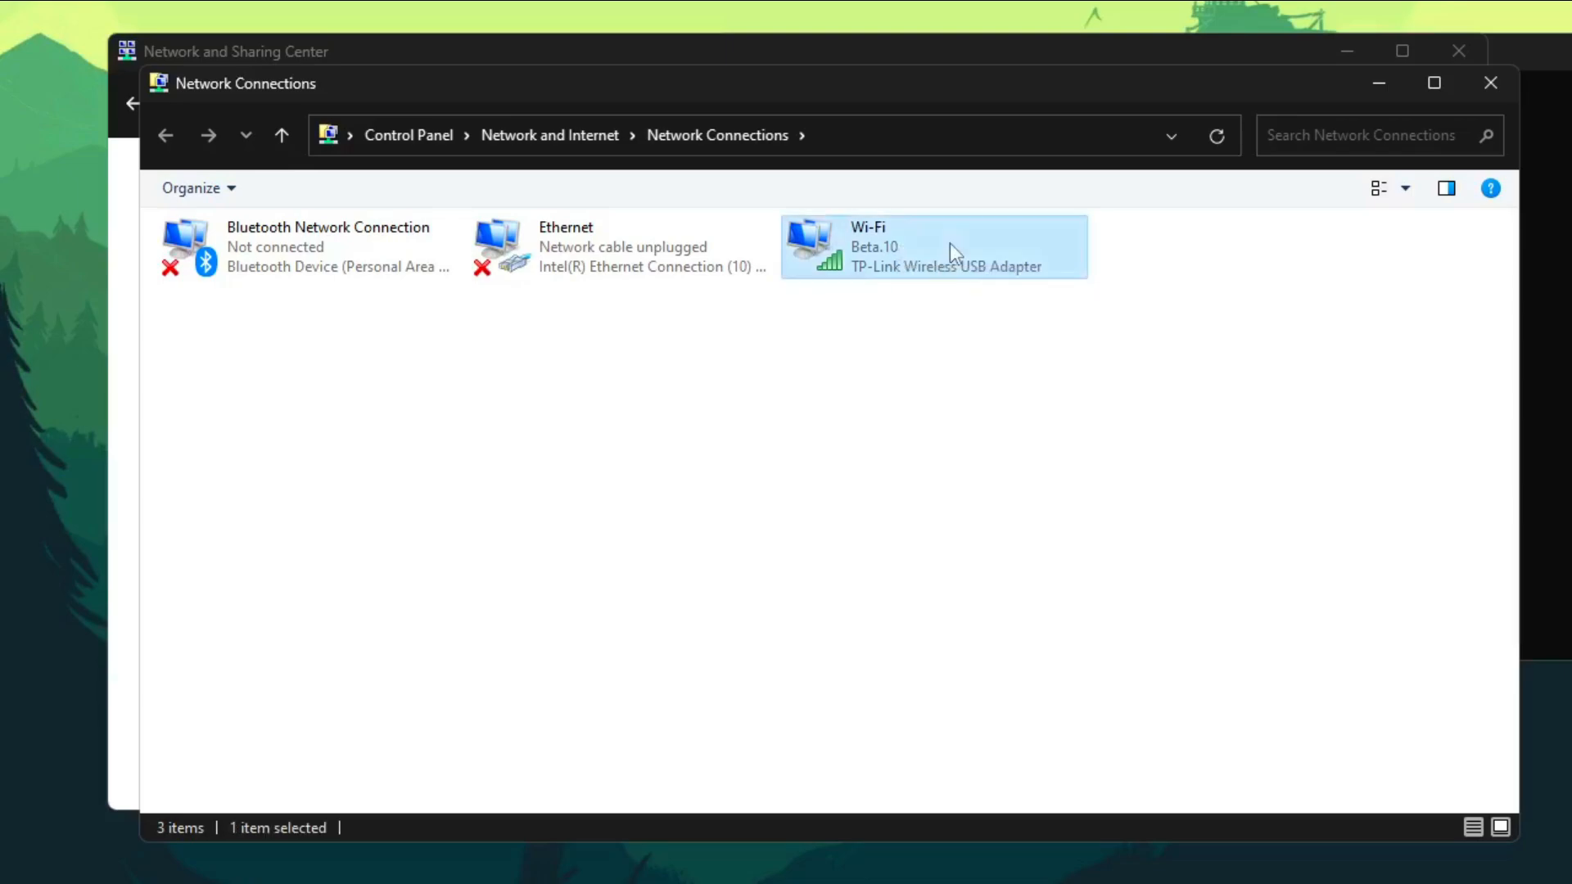
left_click(1042, 505)
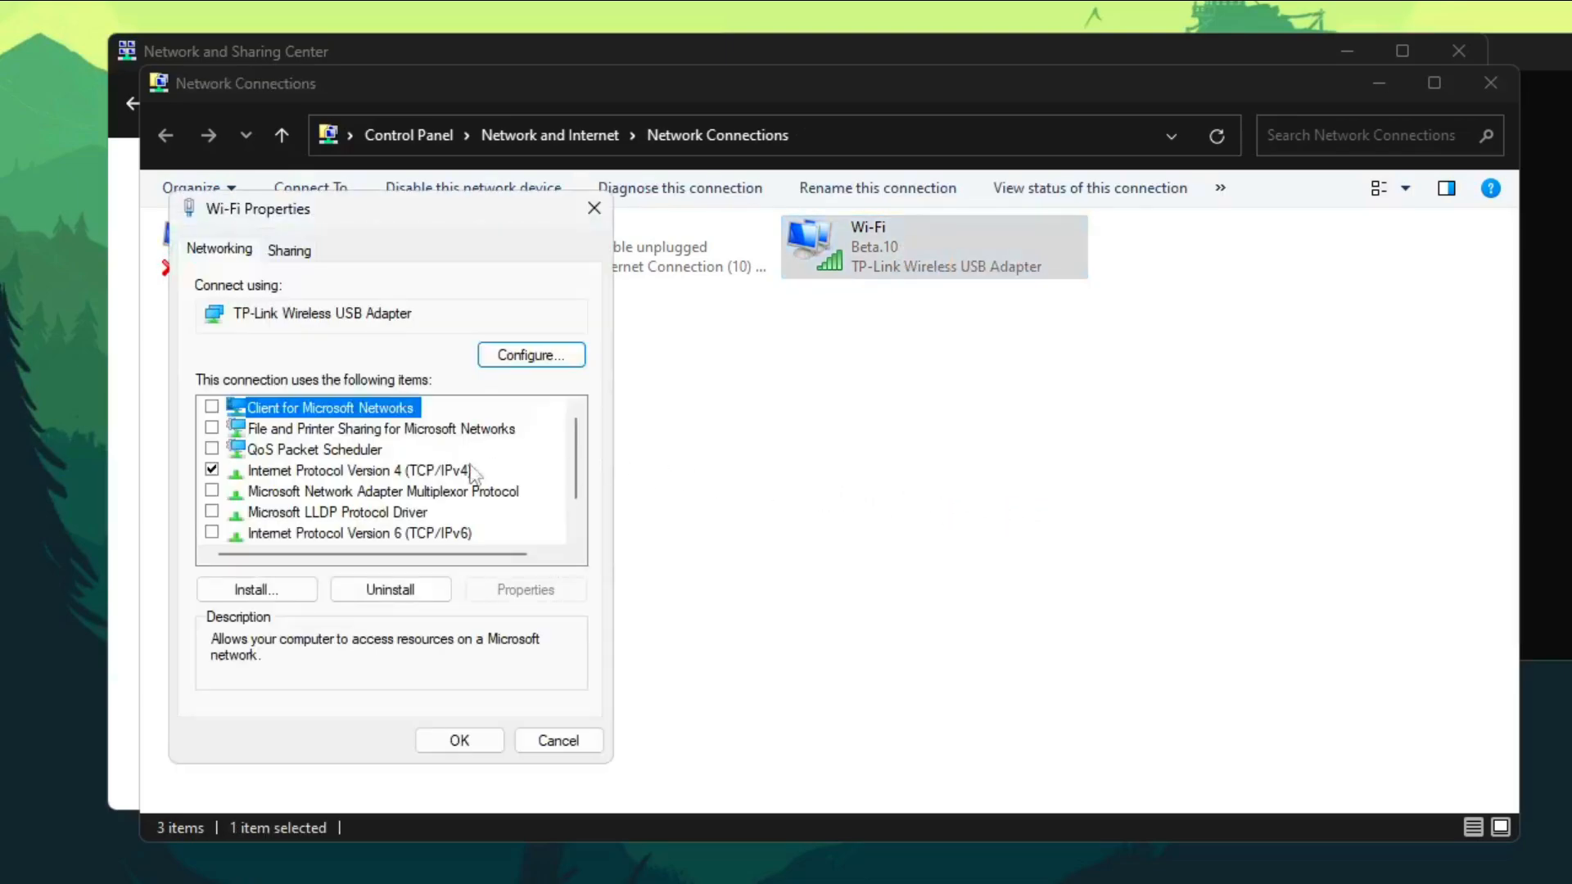
scroll(360, 487, "down", 1)
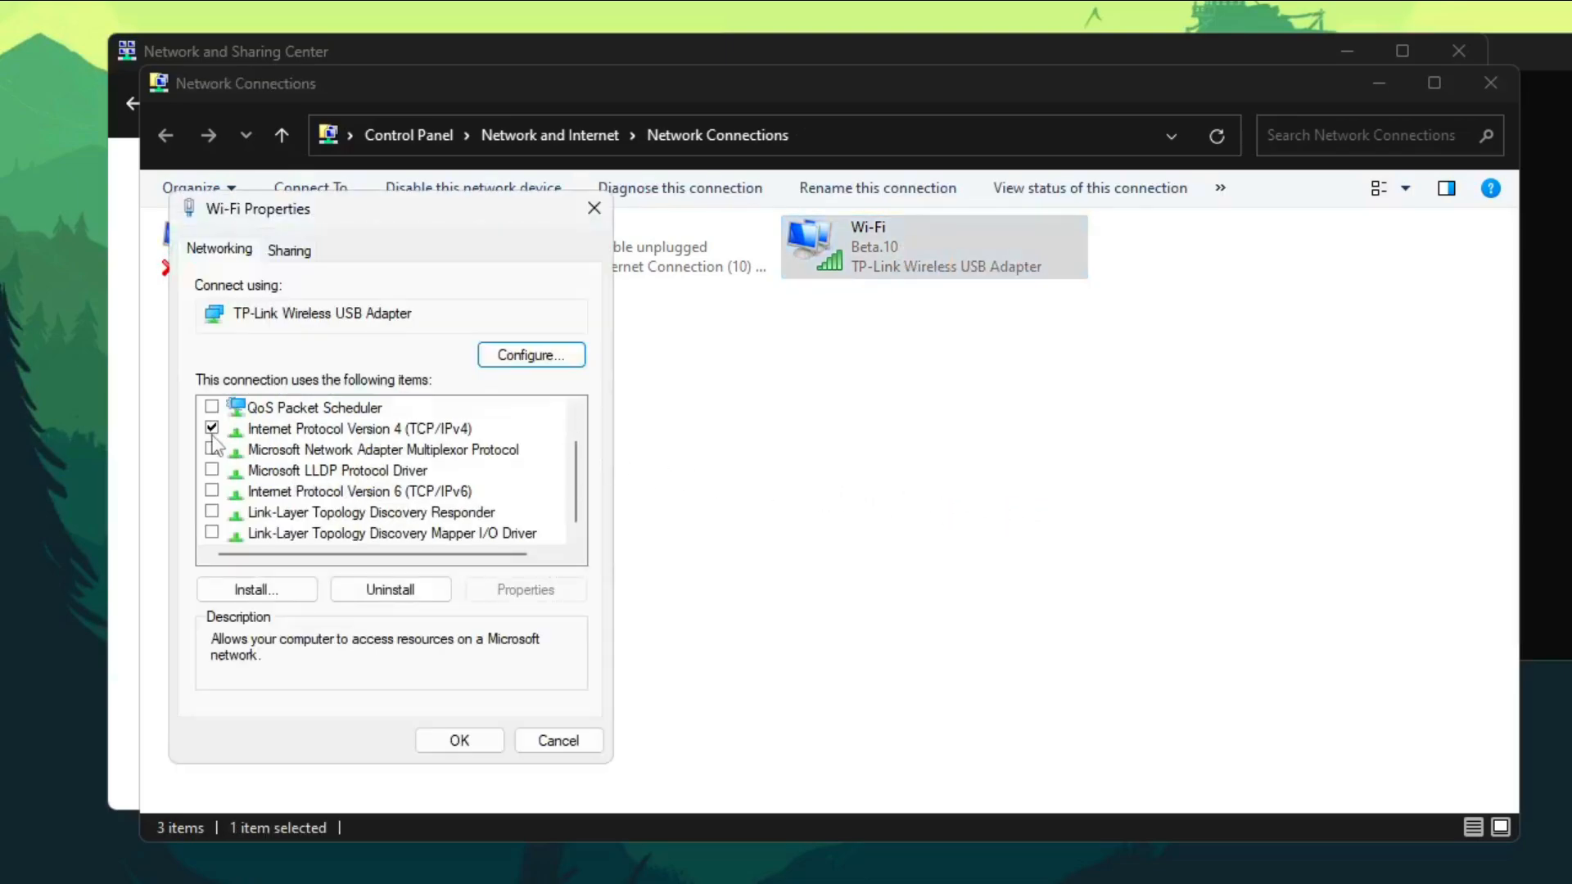
scroll(215, 467, "up", 1)
scroll(237, 432, "down", 1)
left_click_drag(354, 210, 761, 156)
scroll(642, 409, "up", 1)
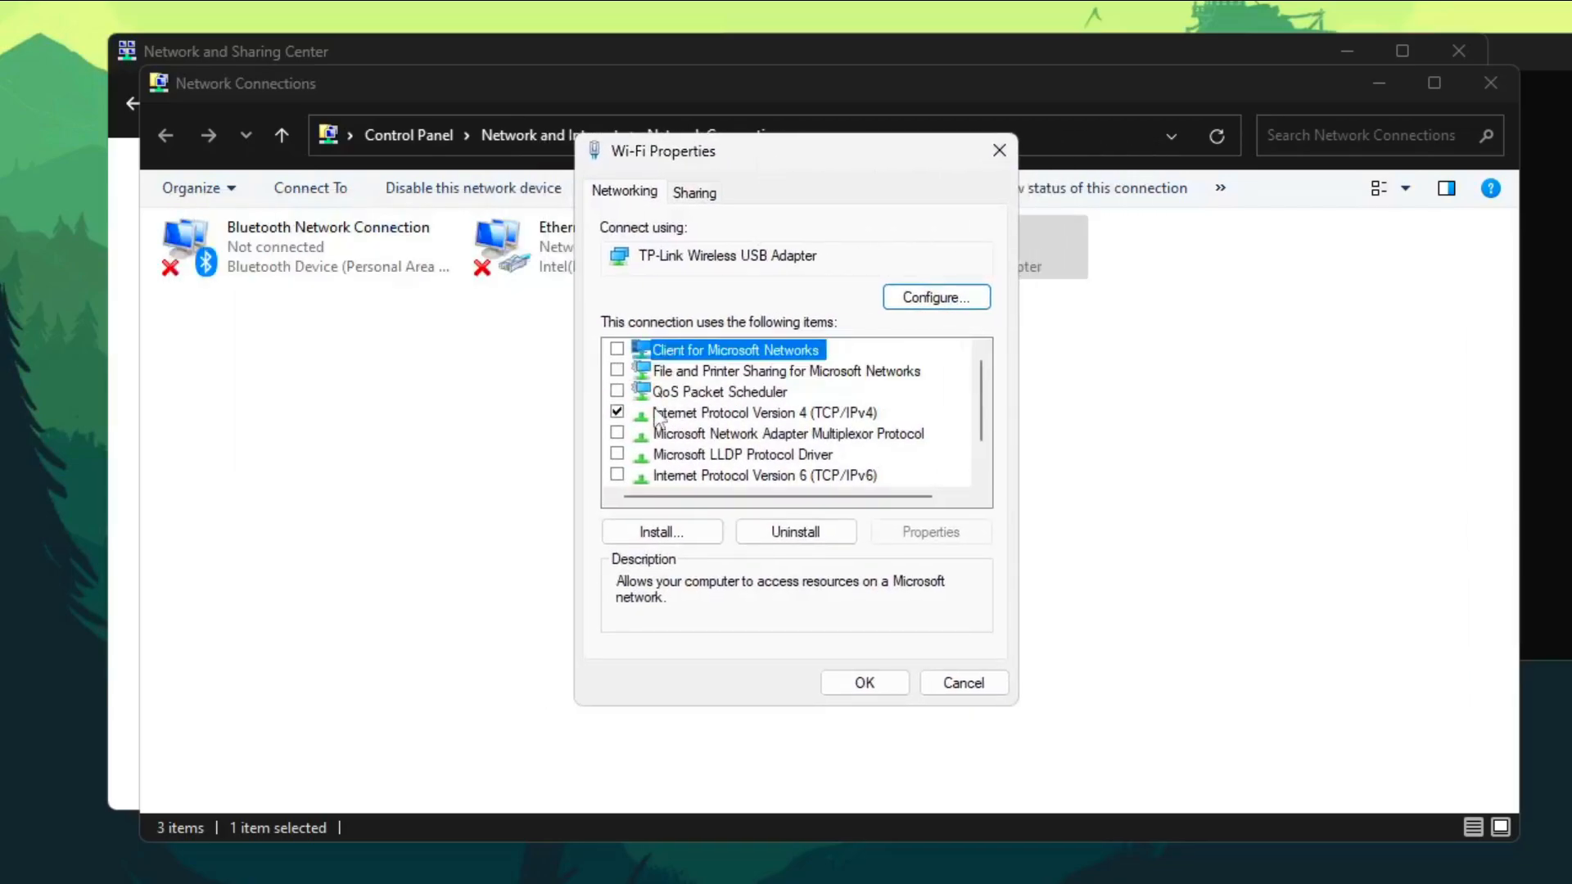
left_click(790, 414)
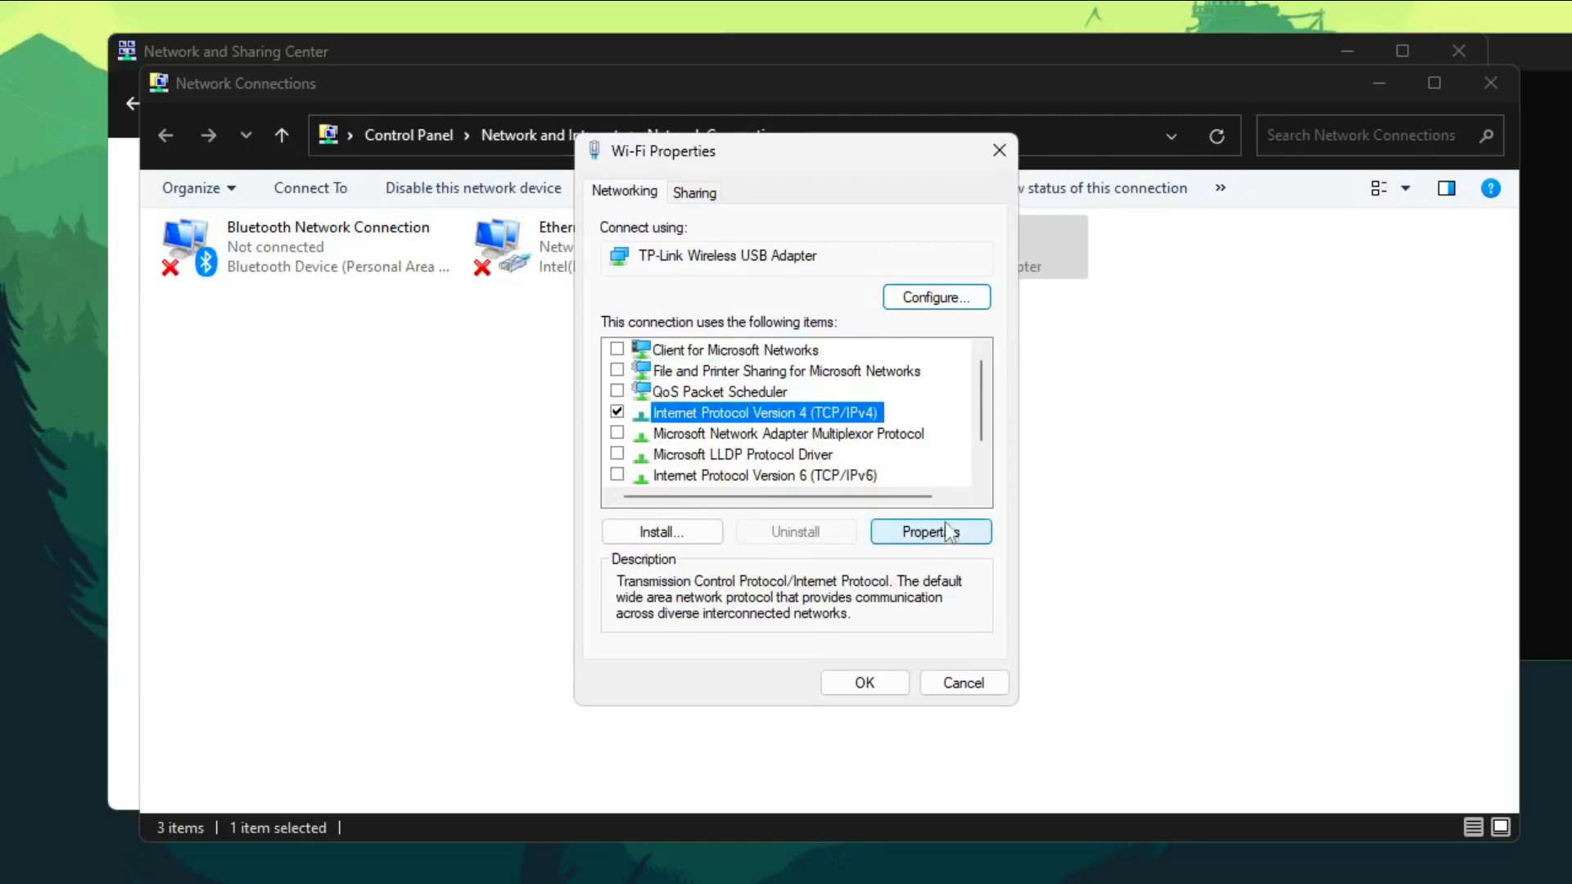
left_click(929, 534)
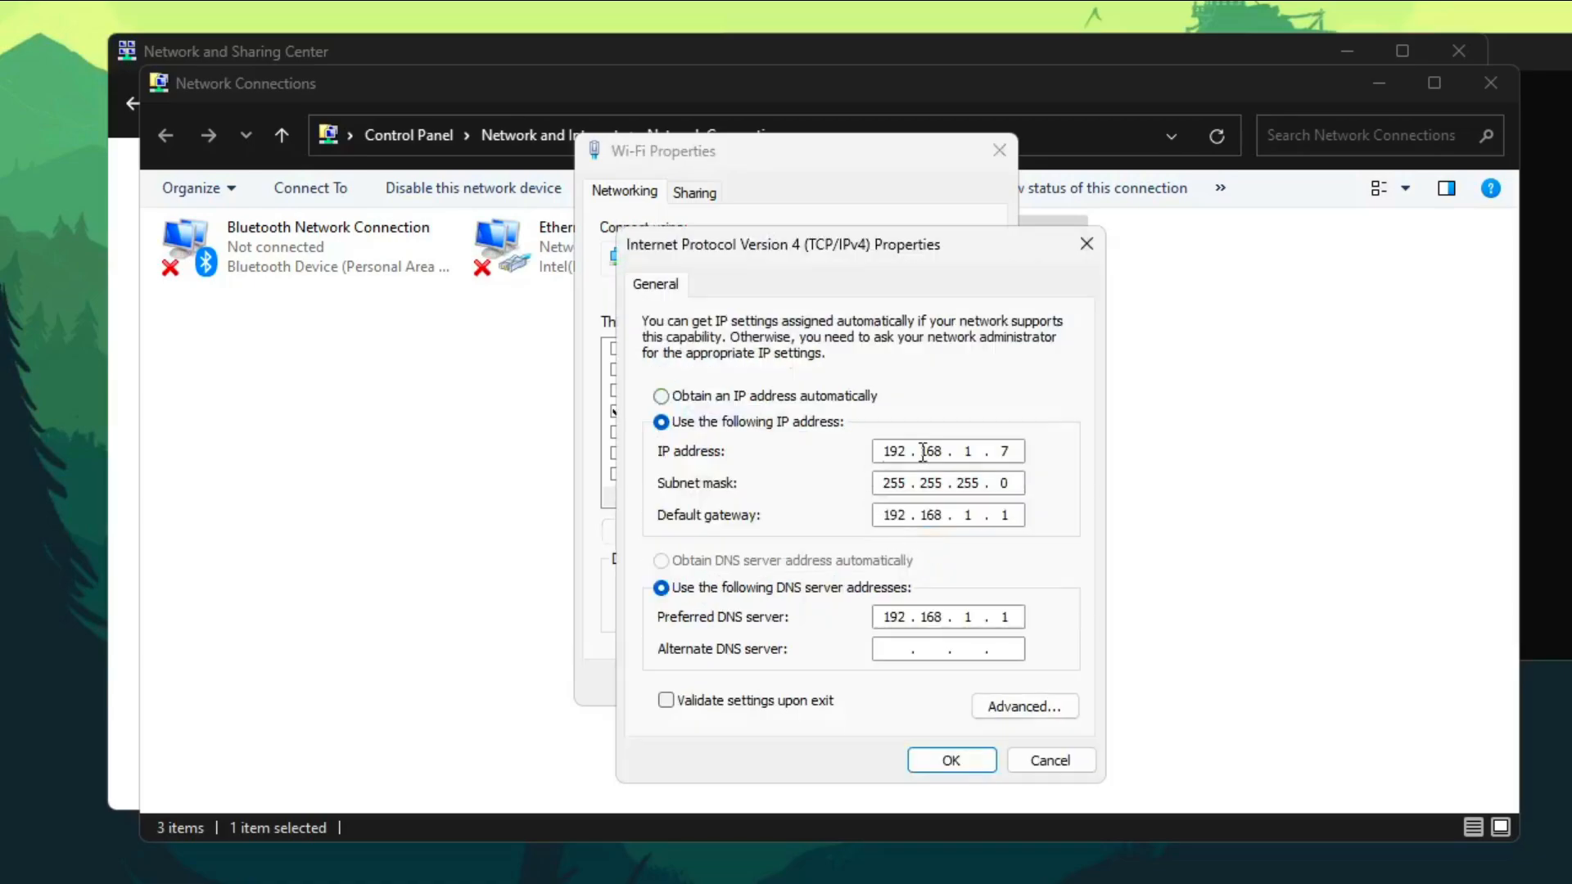
Arrange the IPv4 properties beside the Command Prompt and compare the IP address, subnet mask, default gateway and preferred DNS server with the ipconfig output
left_click_drag(928, 260, 874, 181)
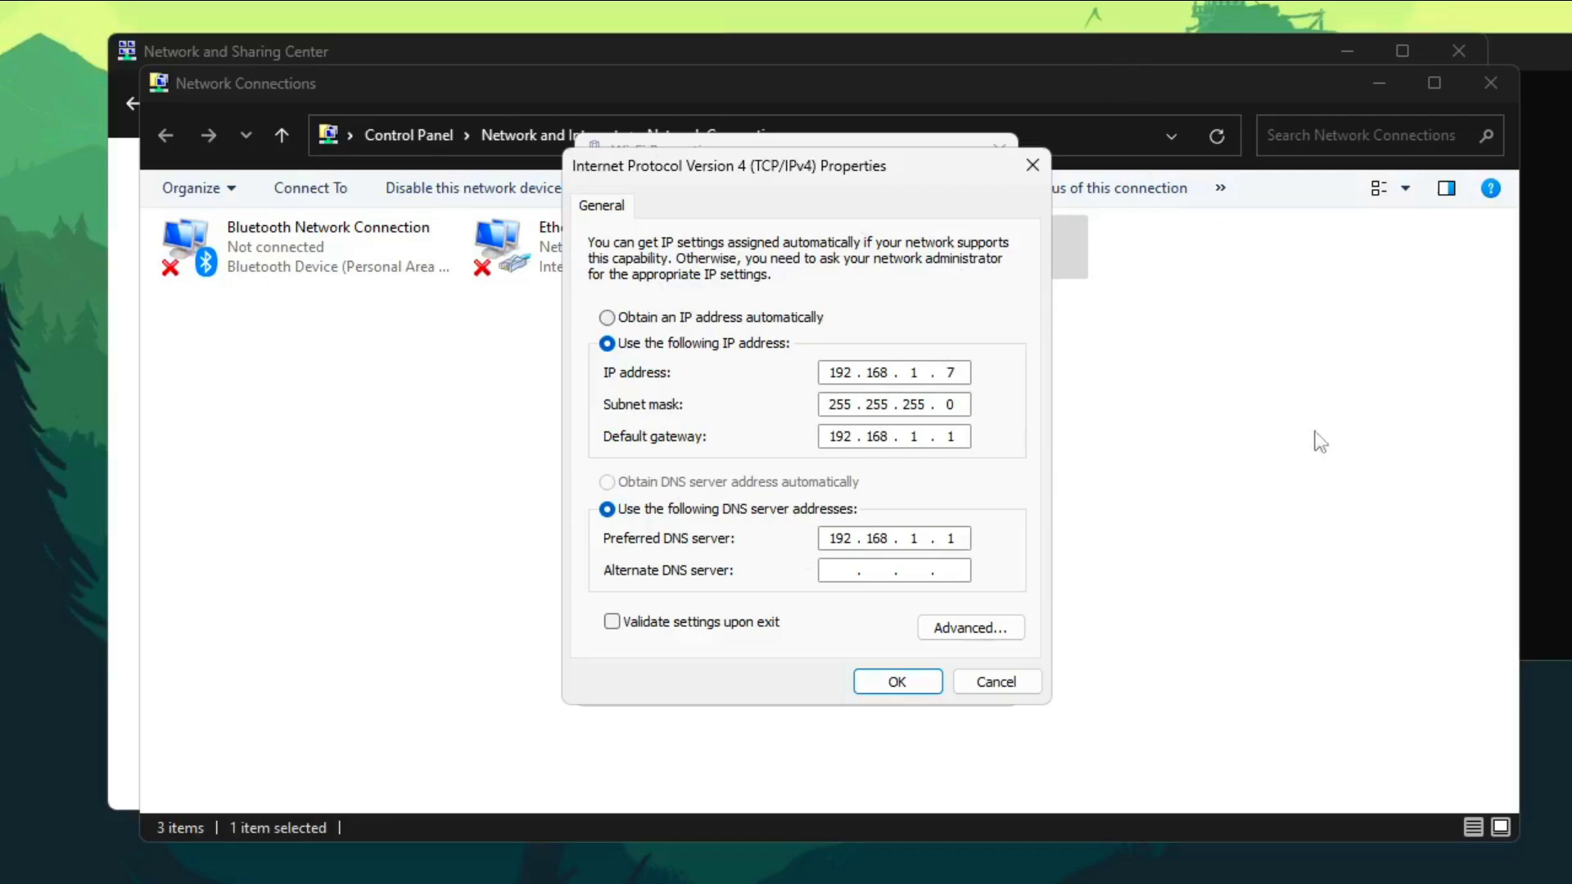
left_click(1555, 262)
left_click_drag(1543, 62, 1571, 136)
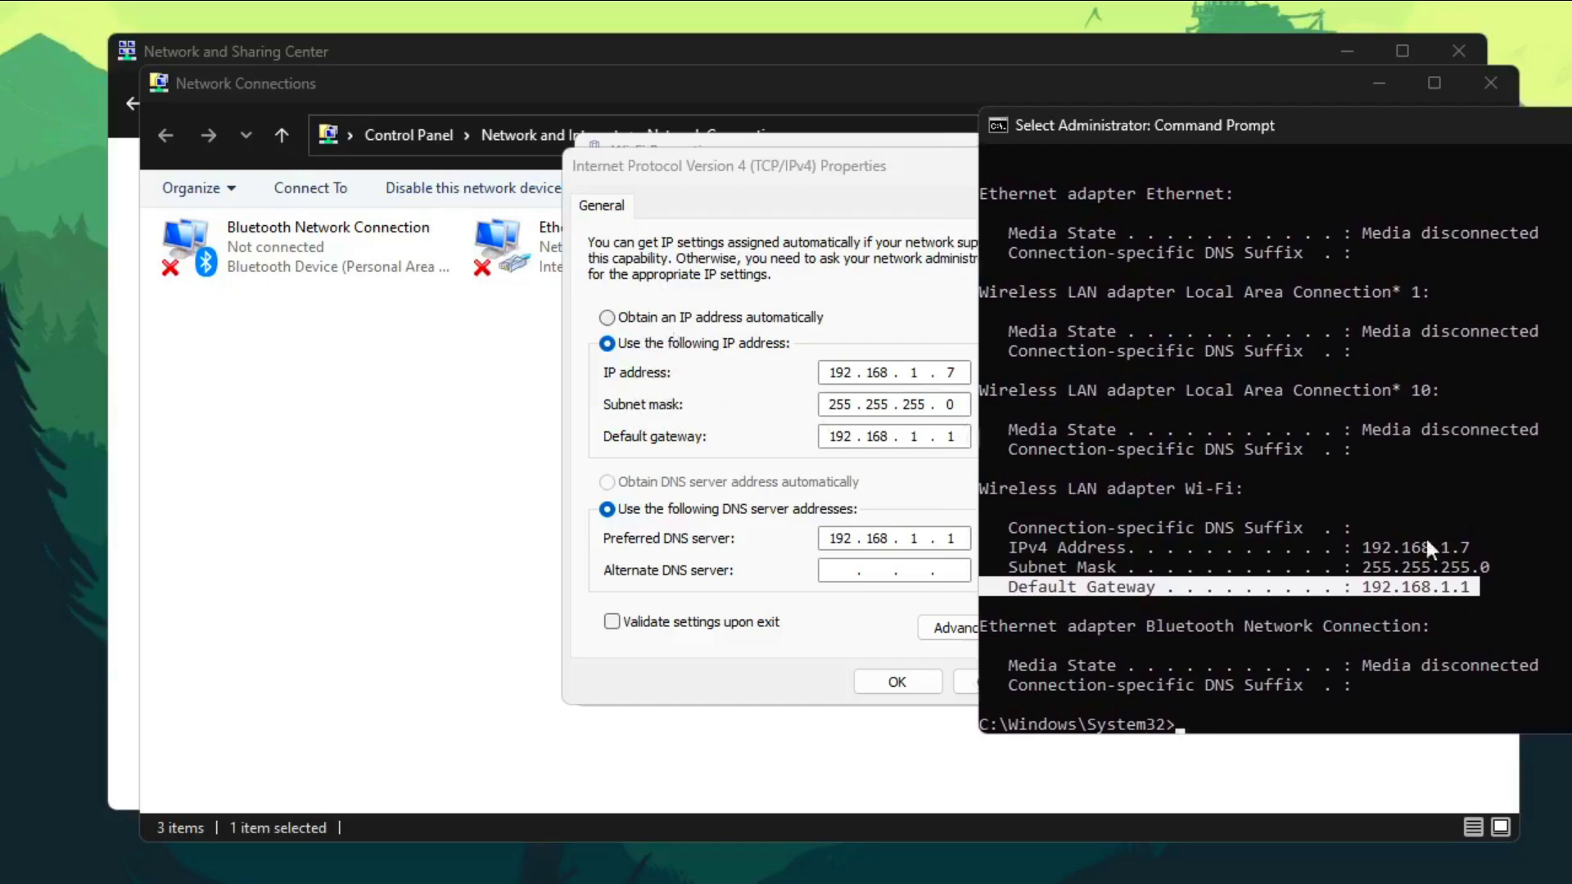
left_click_drag(1482, 547, 989, 553)
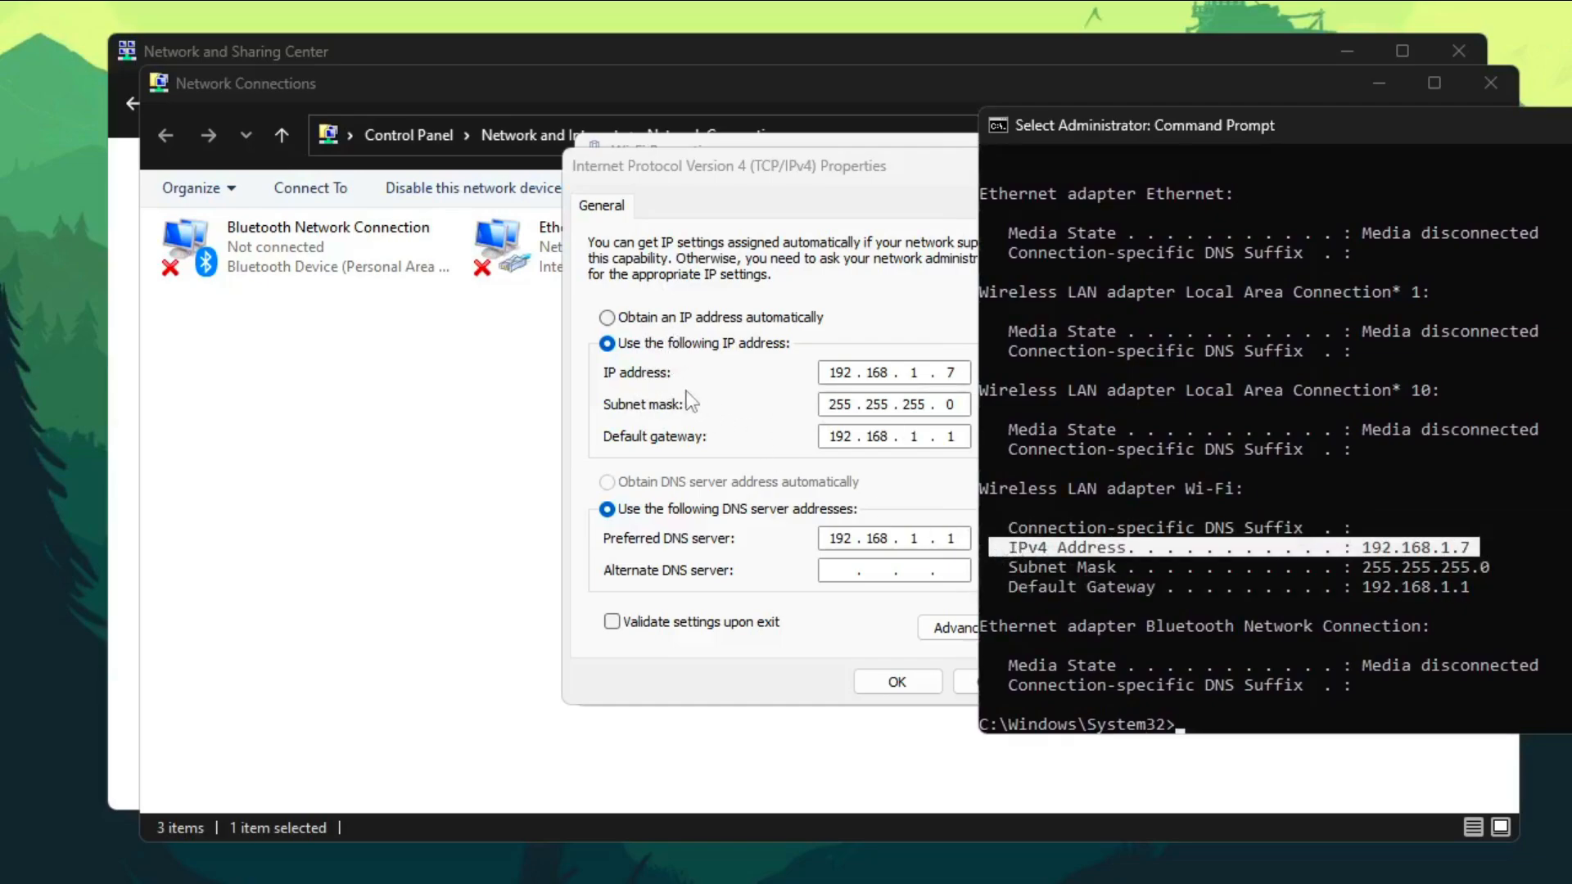
left_click_drag(1509, 575, 991, 567)
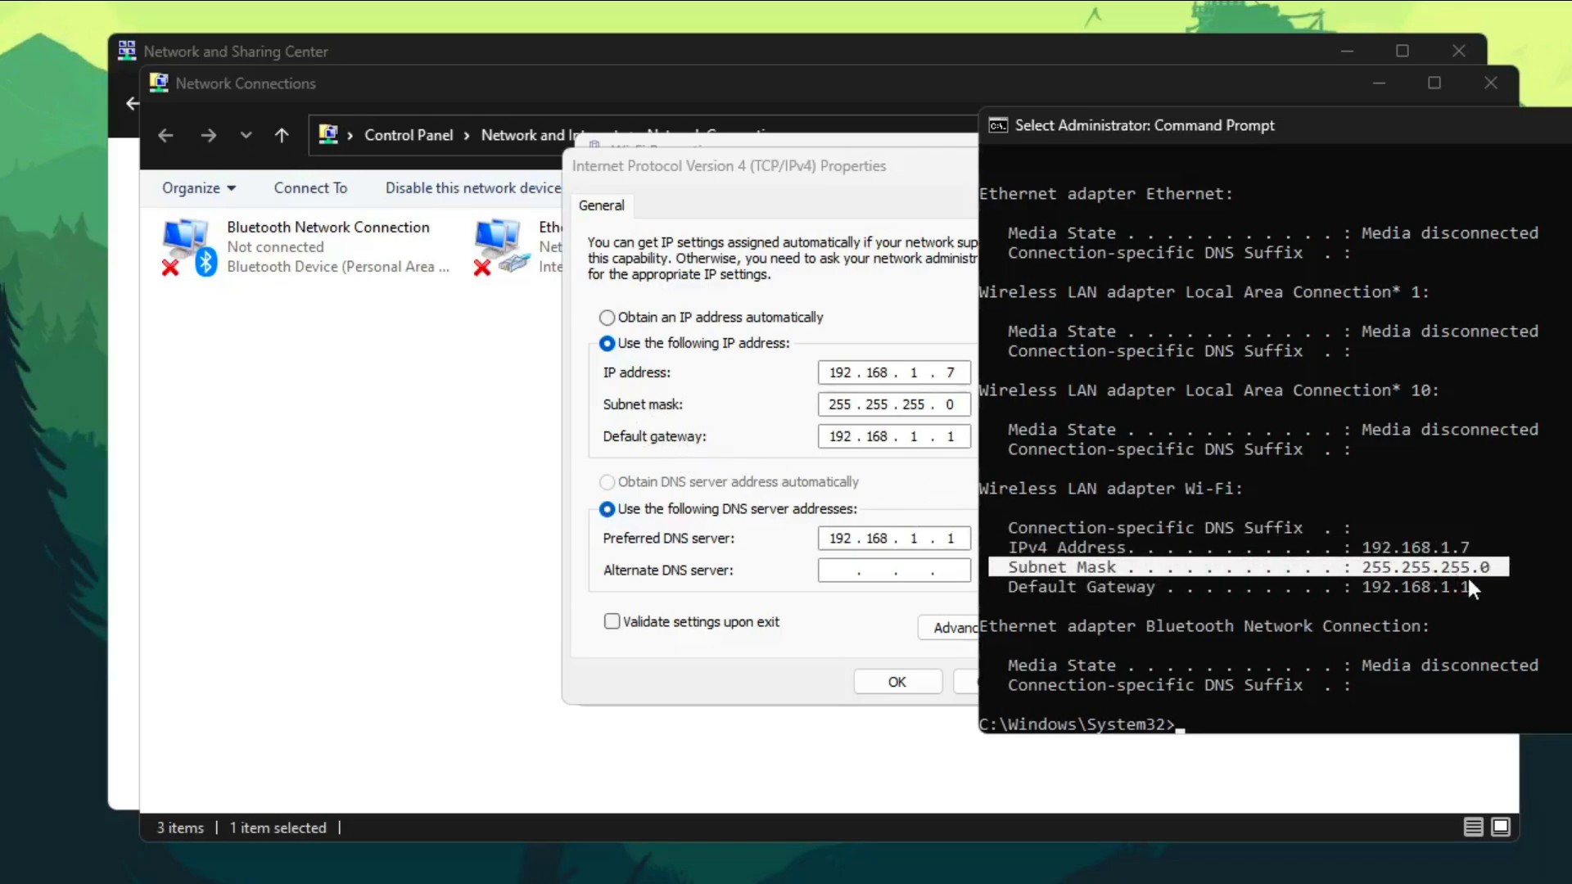
left_click_drag(1488, 591, 995, 598)
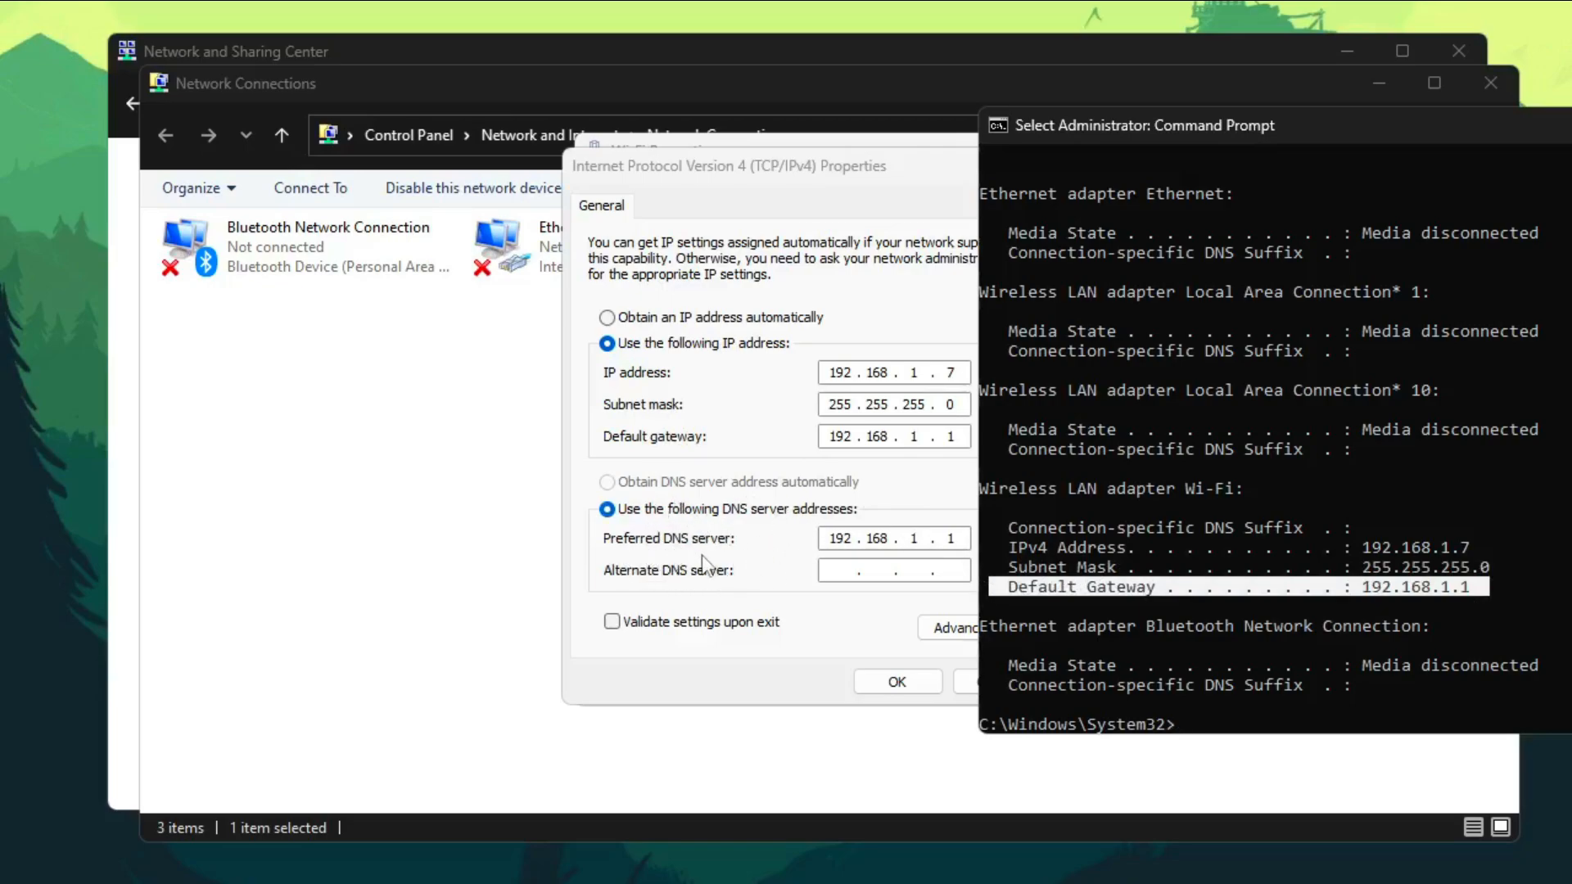
left_click_drag(1494, 587, 991, 593)
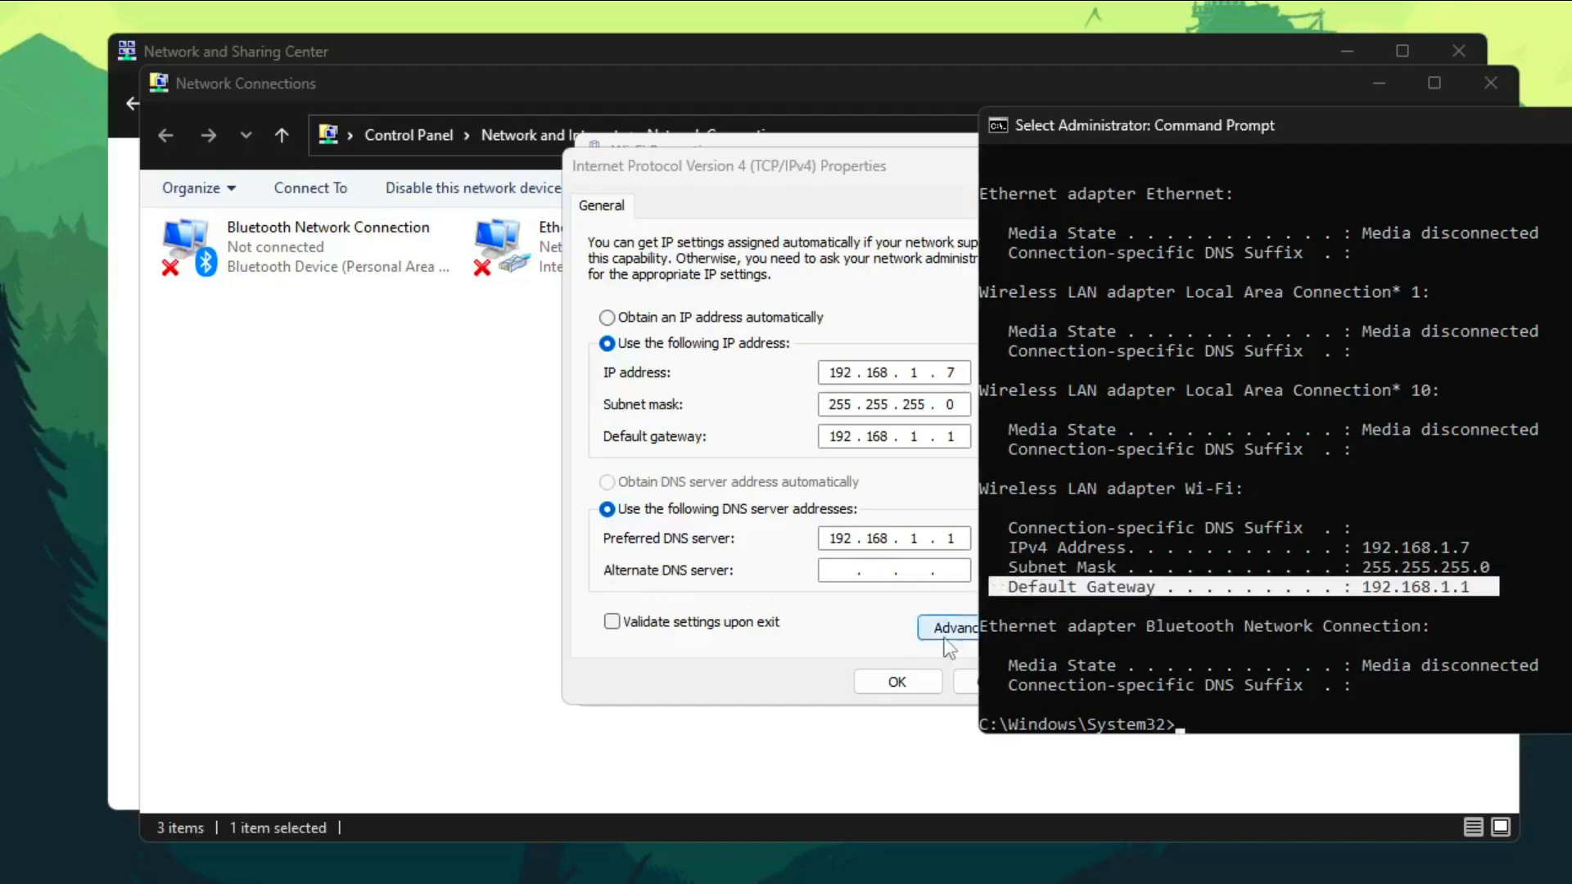
Close the Command Prompt, accept the IPv4 and Wi-Fi properties, and close the Network Connections and Network and Sharing Center windows
left_click_drag(1523, 124, 843, 155)
left_click(1386, 158)
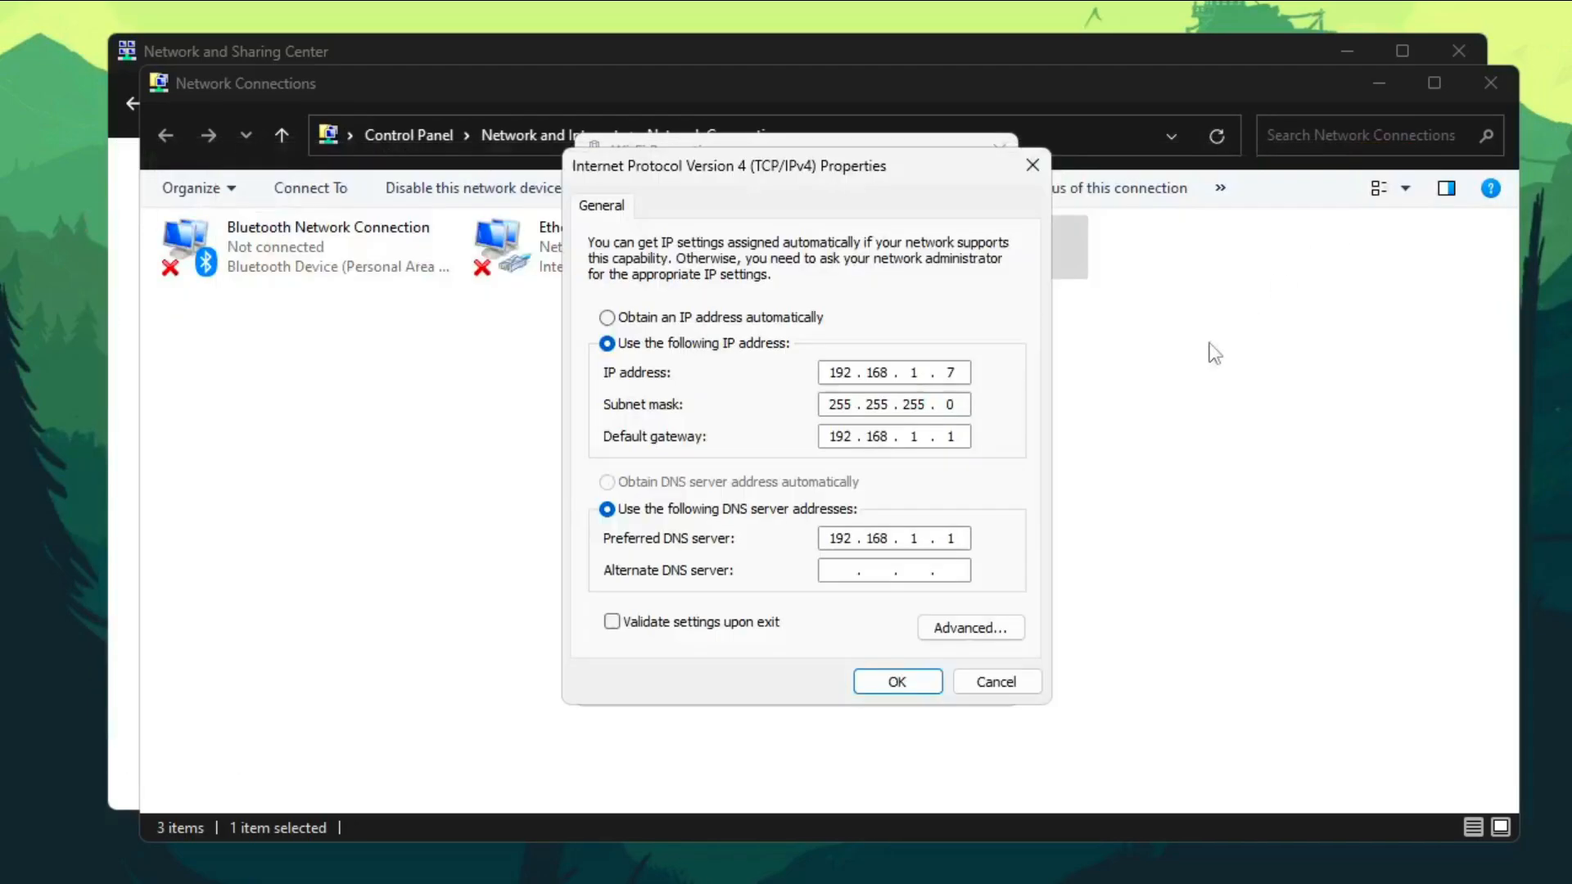
left_click(905, 682)
left_click(893, 683)
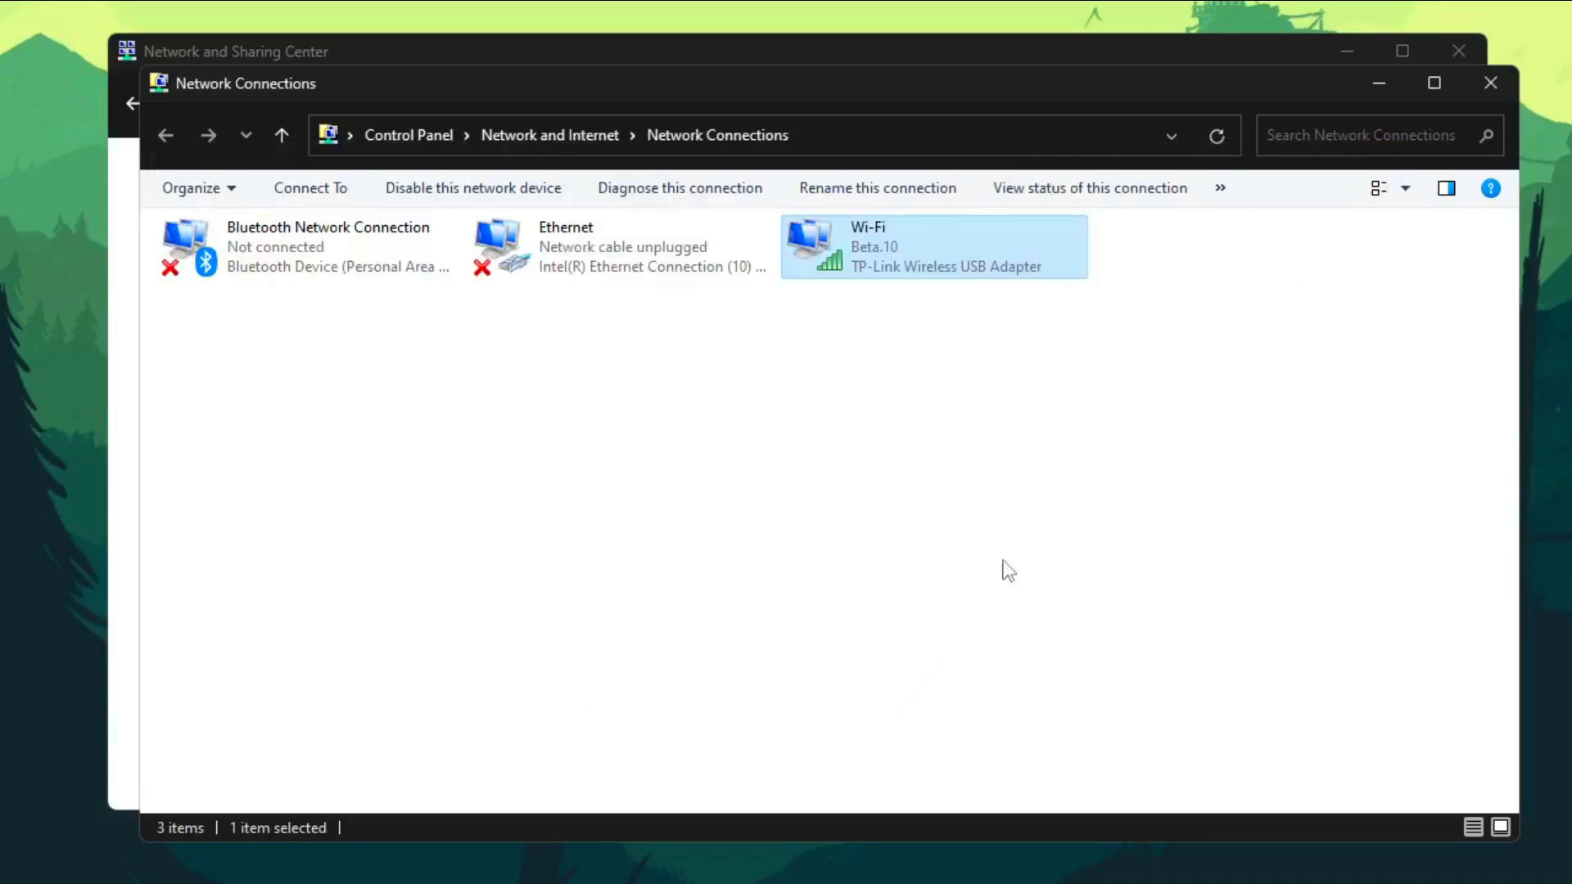
left_click(1491, 83)
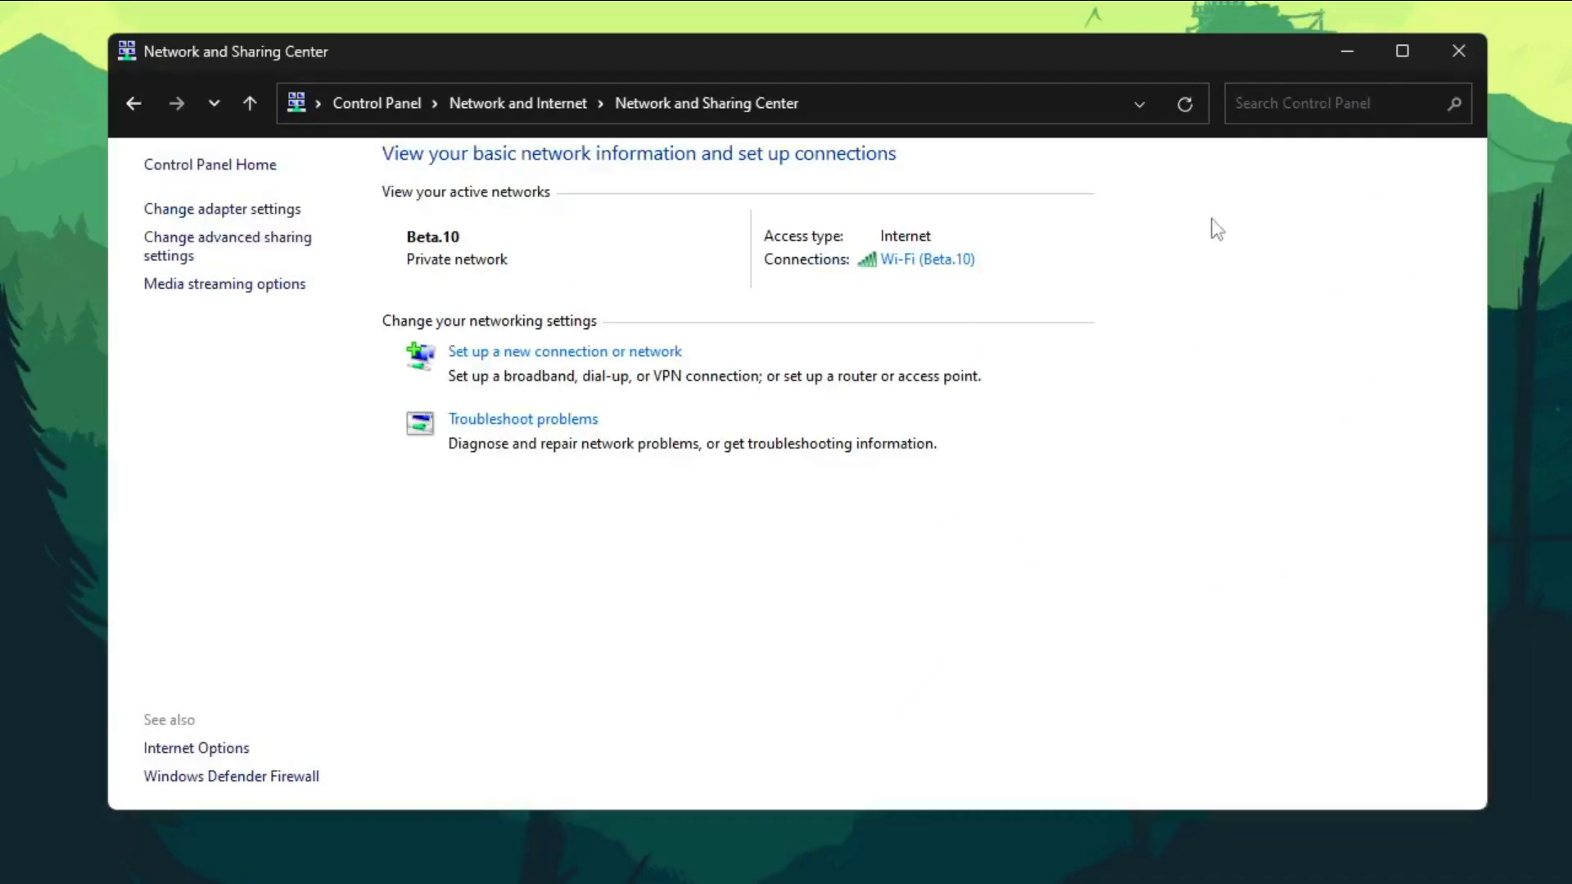
left_click(1458, 52)
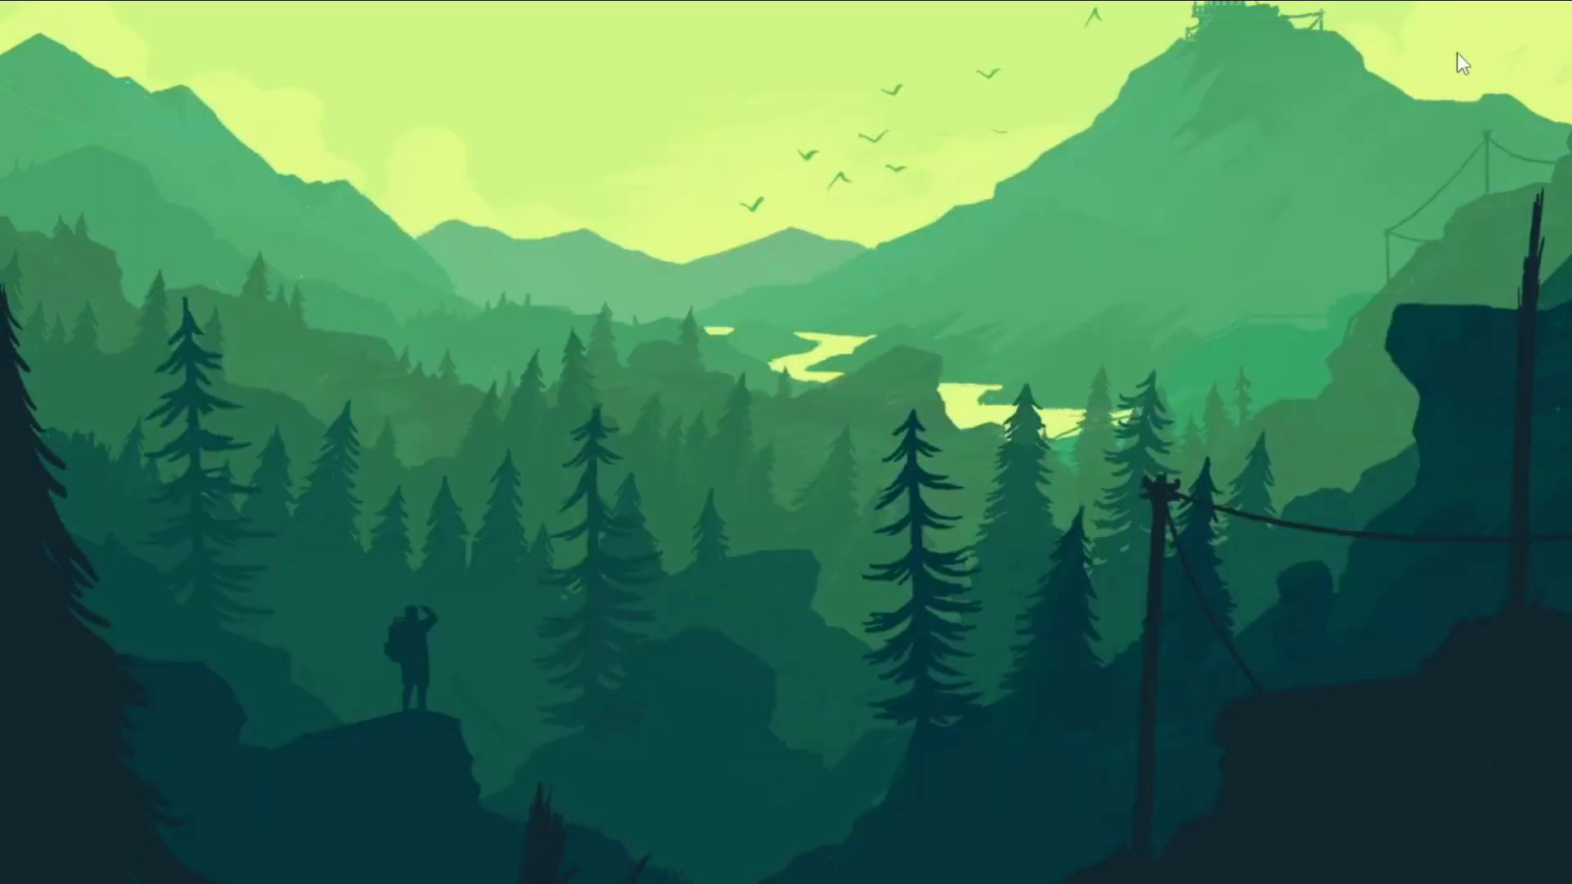
key("super")
type("control panel")
key("Return")
left_click(1457, 52)
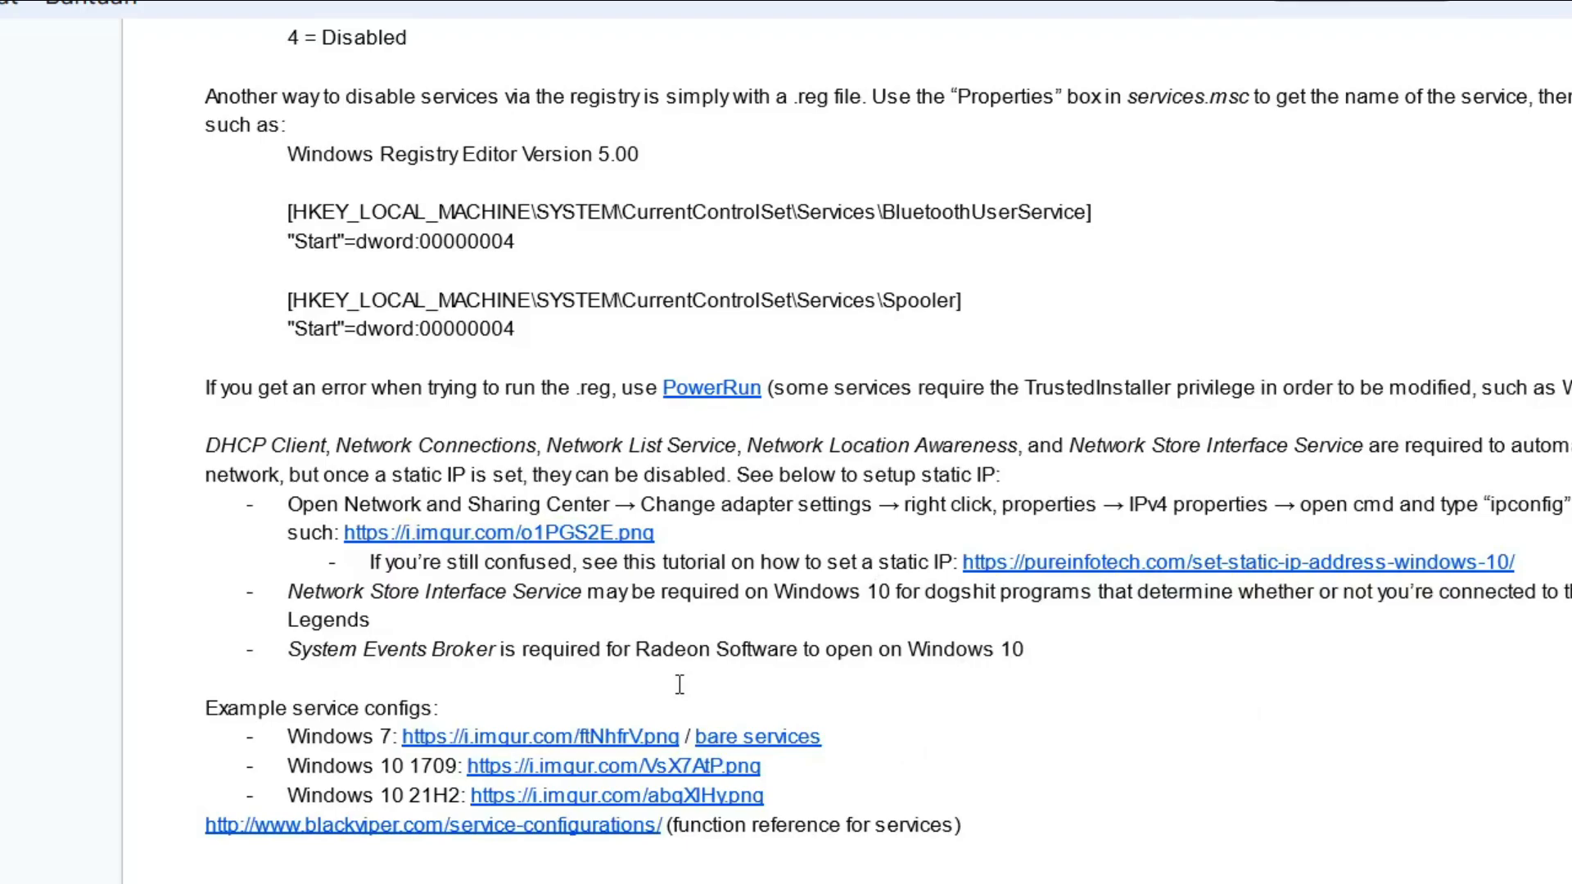
Find the Process scheduling section in the latency guide and read its quantum explanation, possible decimal values and bit table
scroll(792, 609, "down", 20)
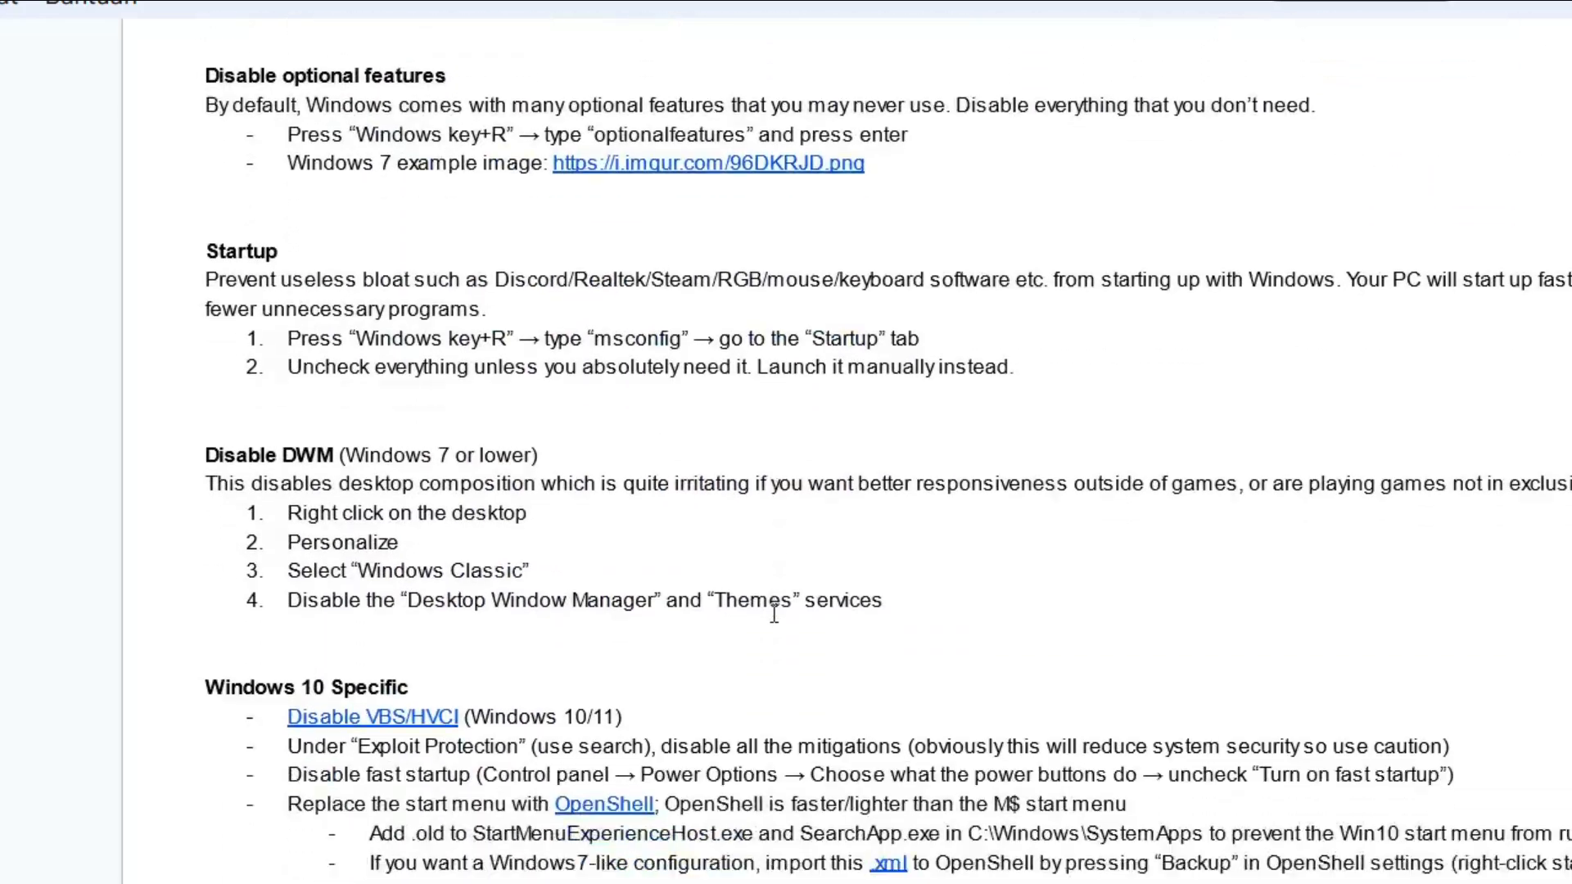
scroll(773, 612, "up", 20)
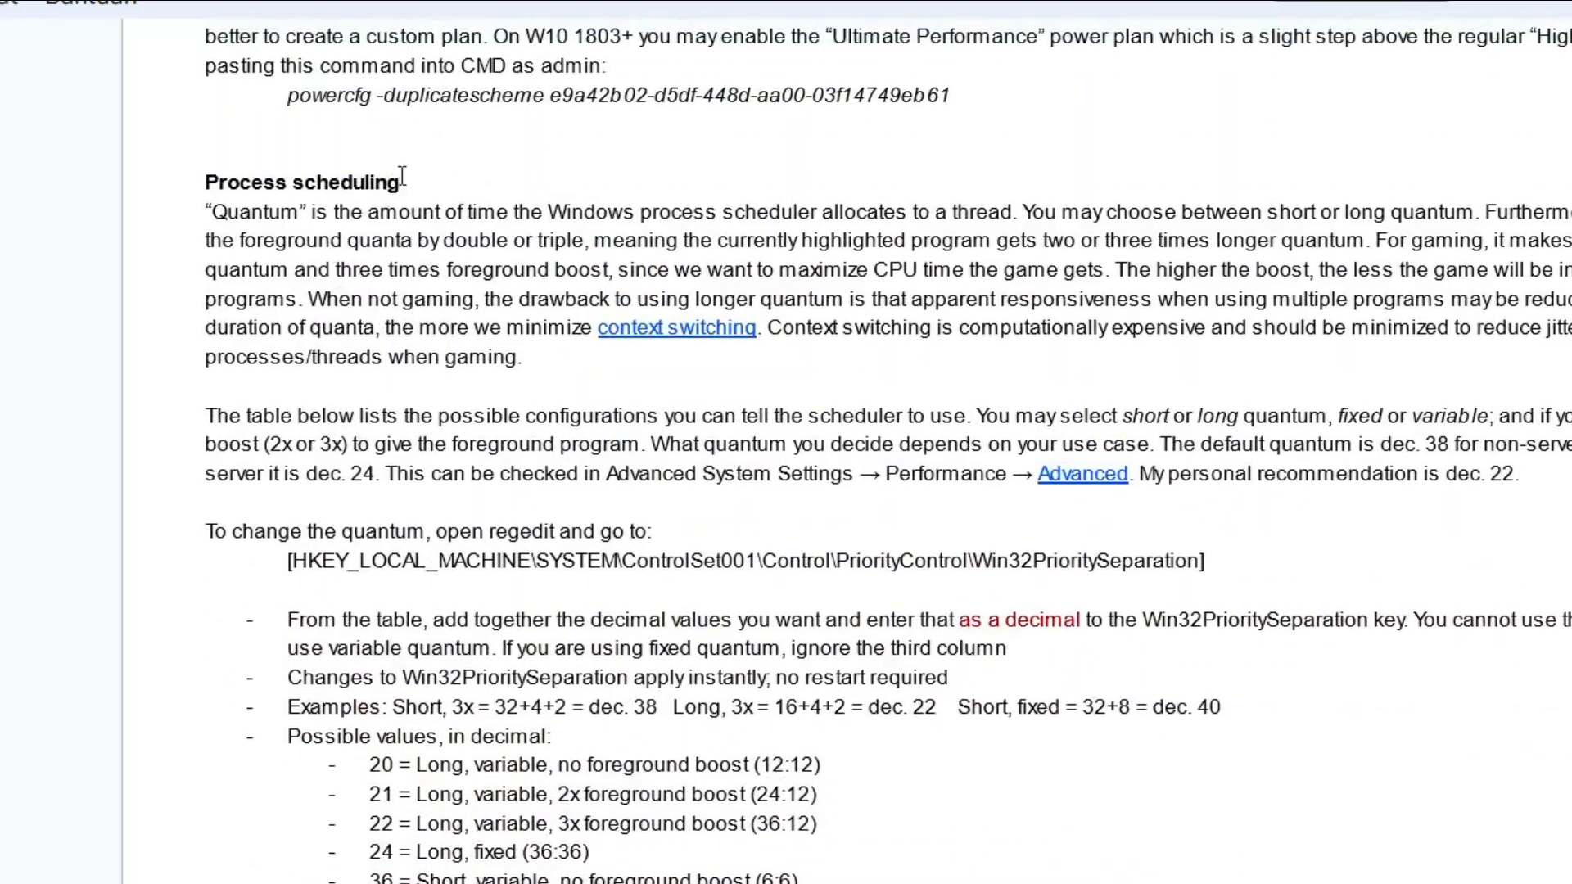
left_click_drag(403, 176, 195, 179)
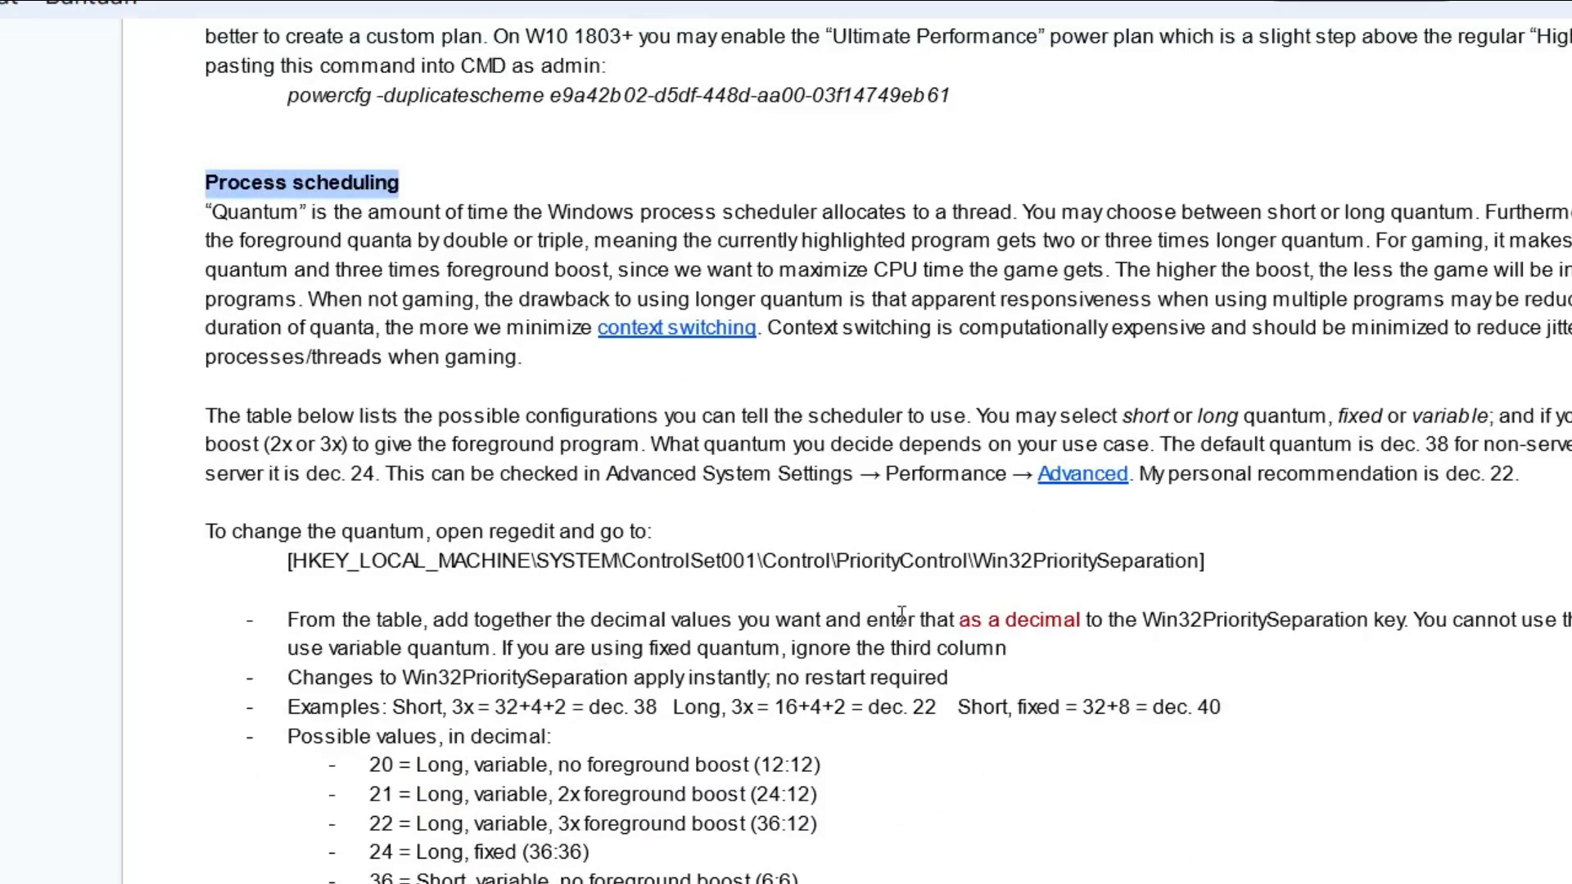
scroll(908, 610, "down", 4)
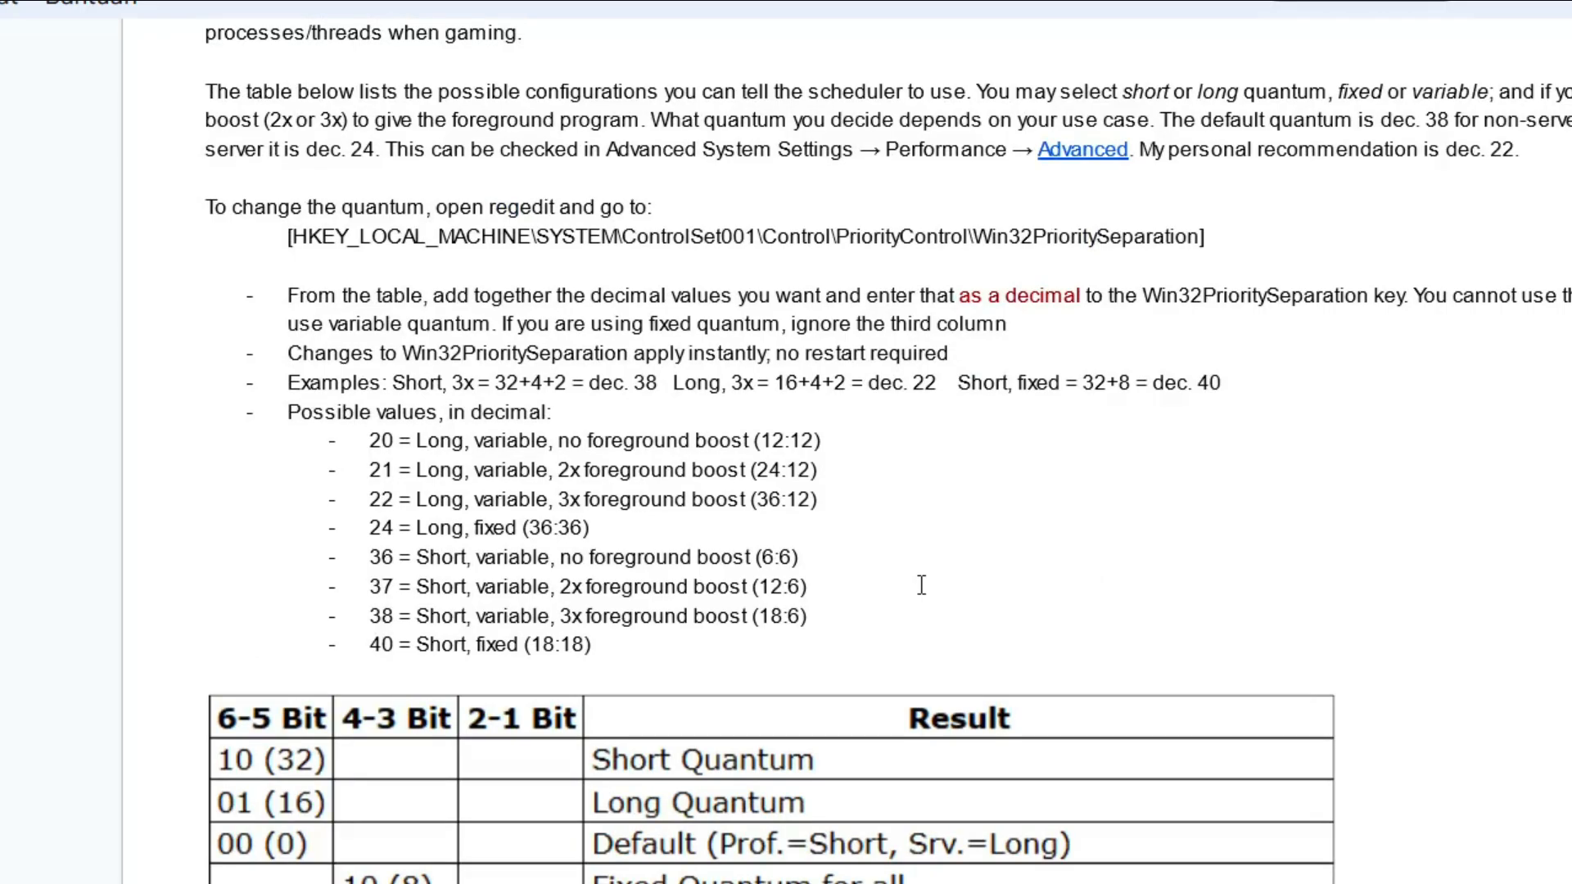
scroll(1100, 562, "down", 6)
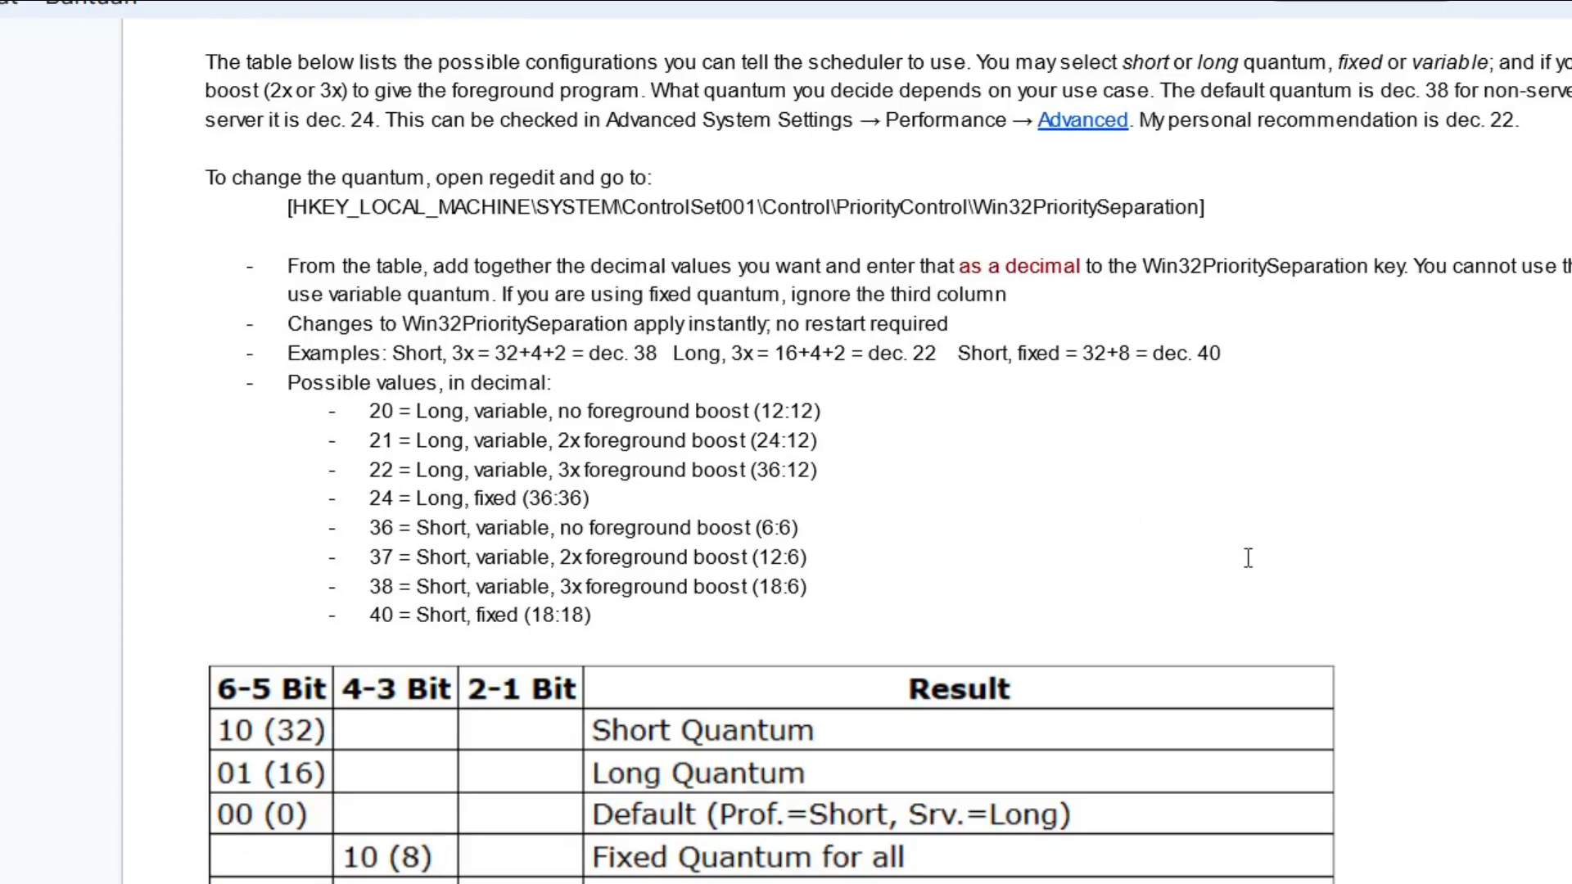
scroll(1422, 553, "up", 8)
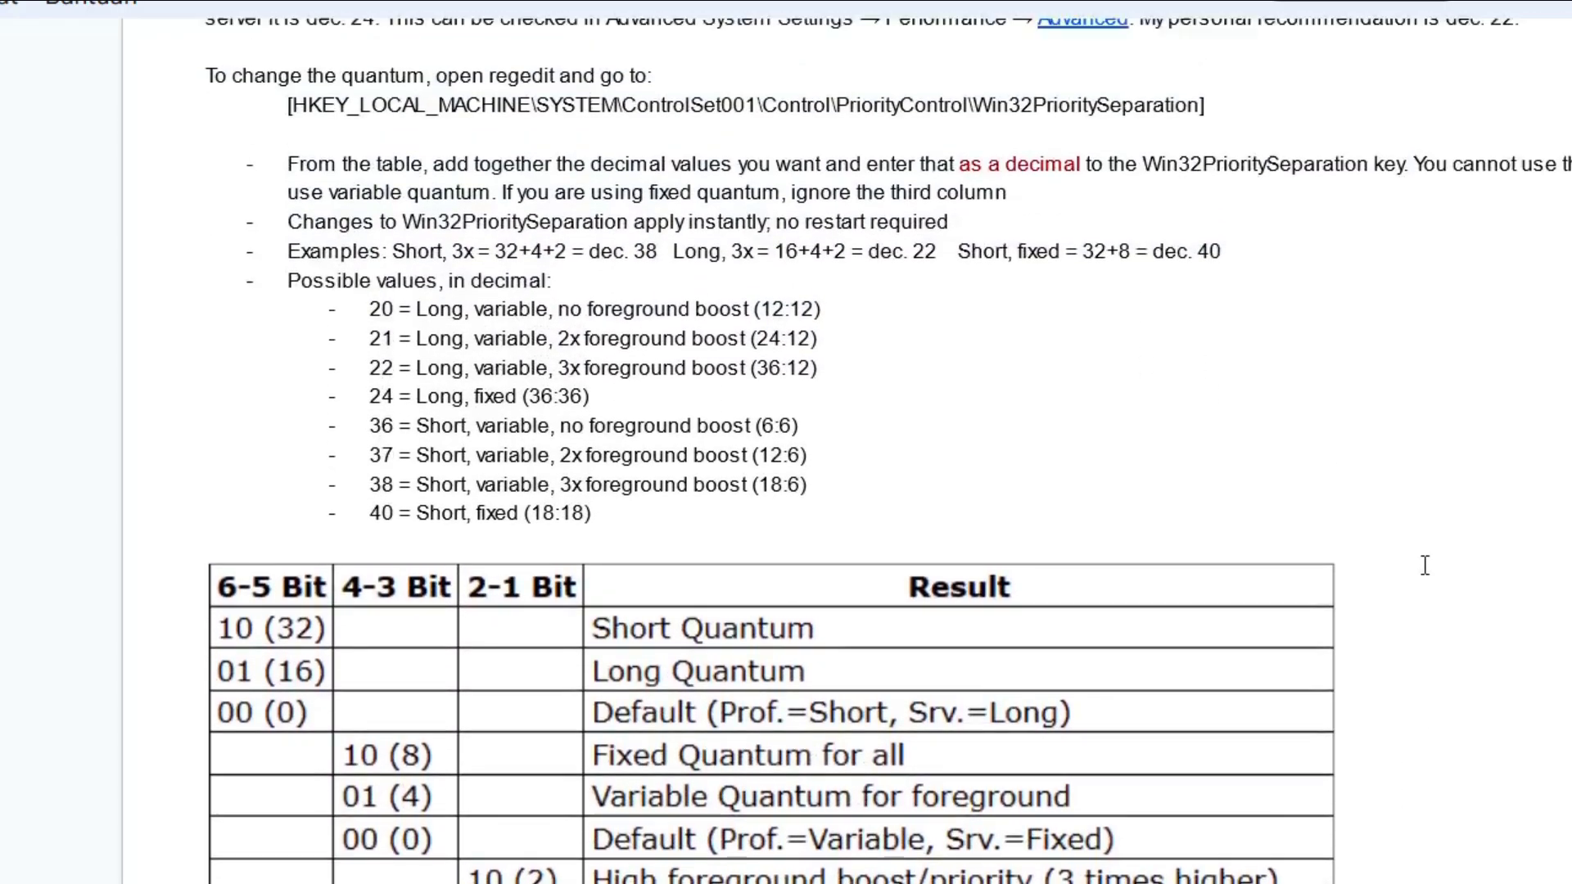
scroll(1390, 577, "down", 4)
scroll(758, 372, "up", 2)
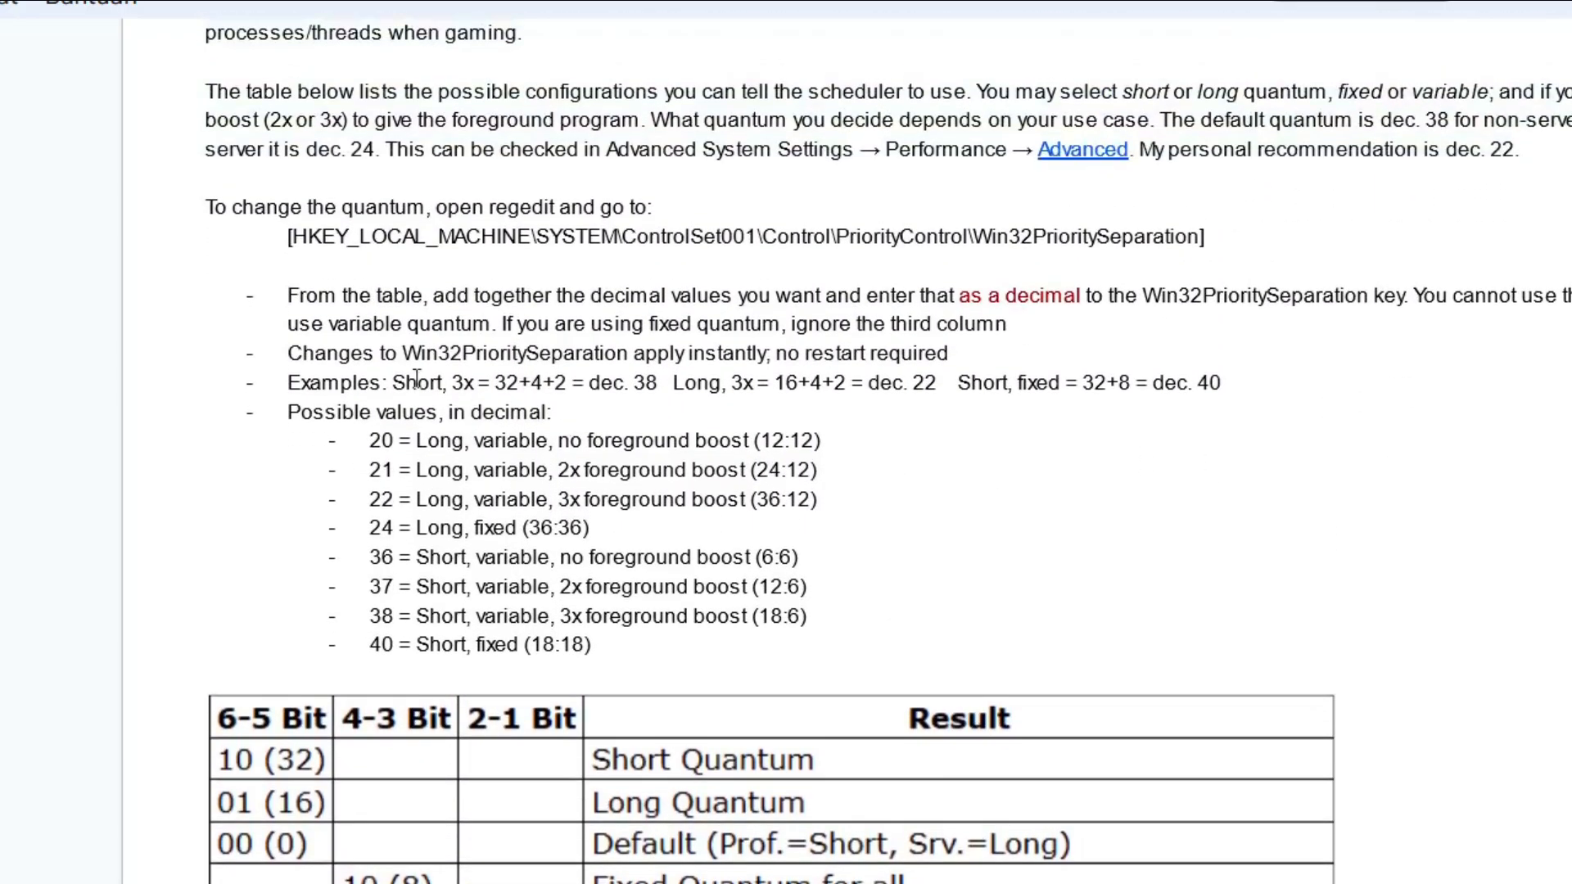
Copy the Win32PrioritySeparation registry path from the guide and open Registry Editor as administrator
left_click_drag(299, 235, 1201, 235)
right_click(1201, 233)
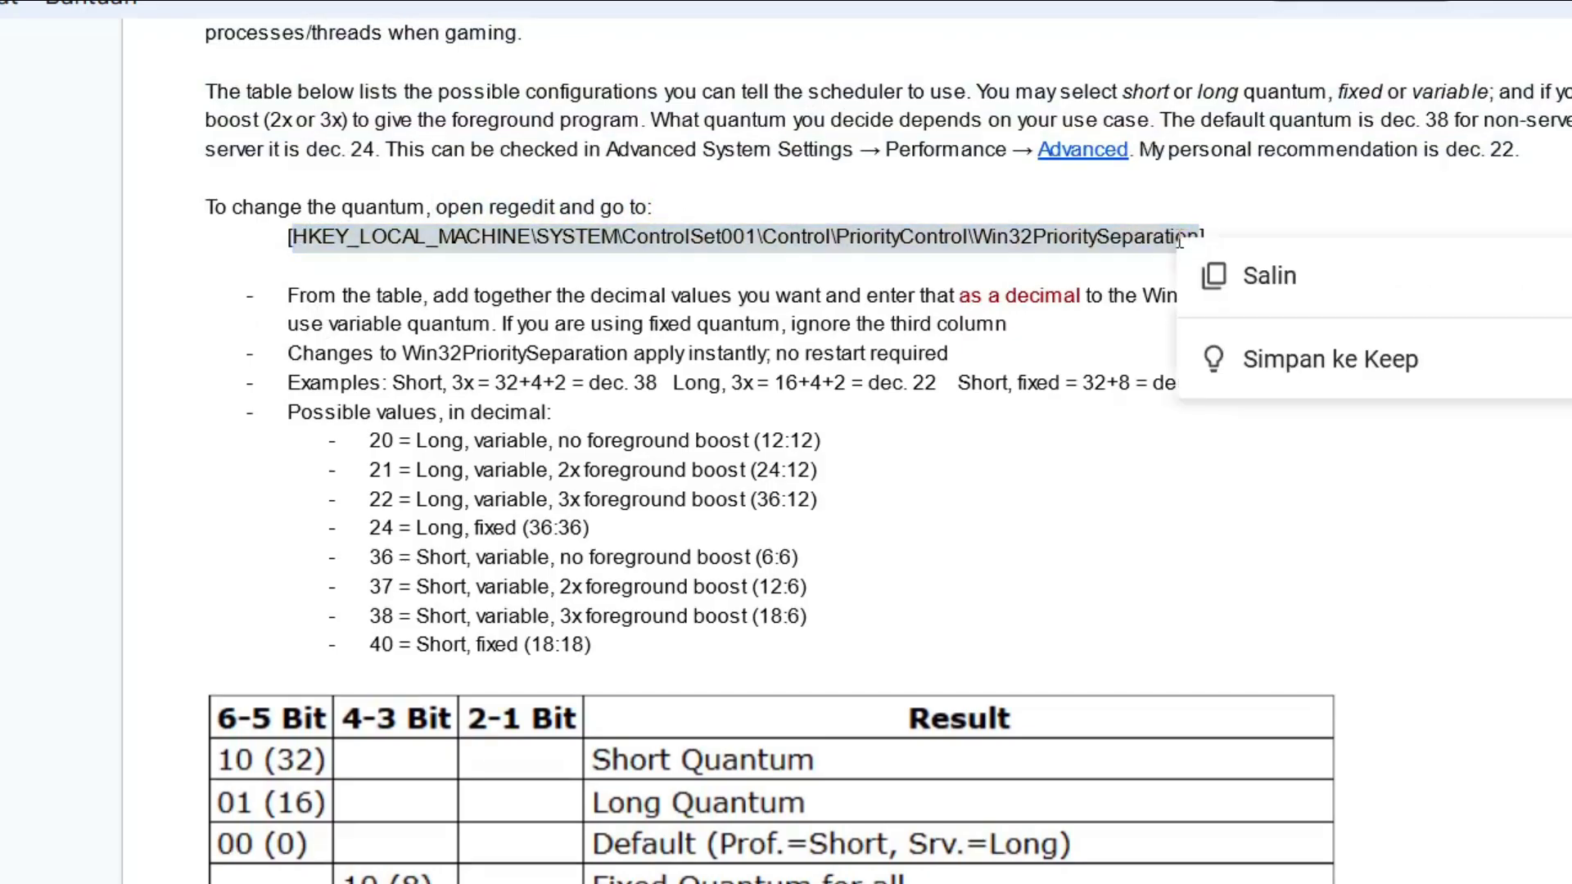
left_click(1248, 271)
key("super")
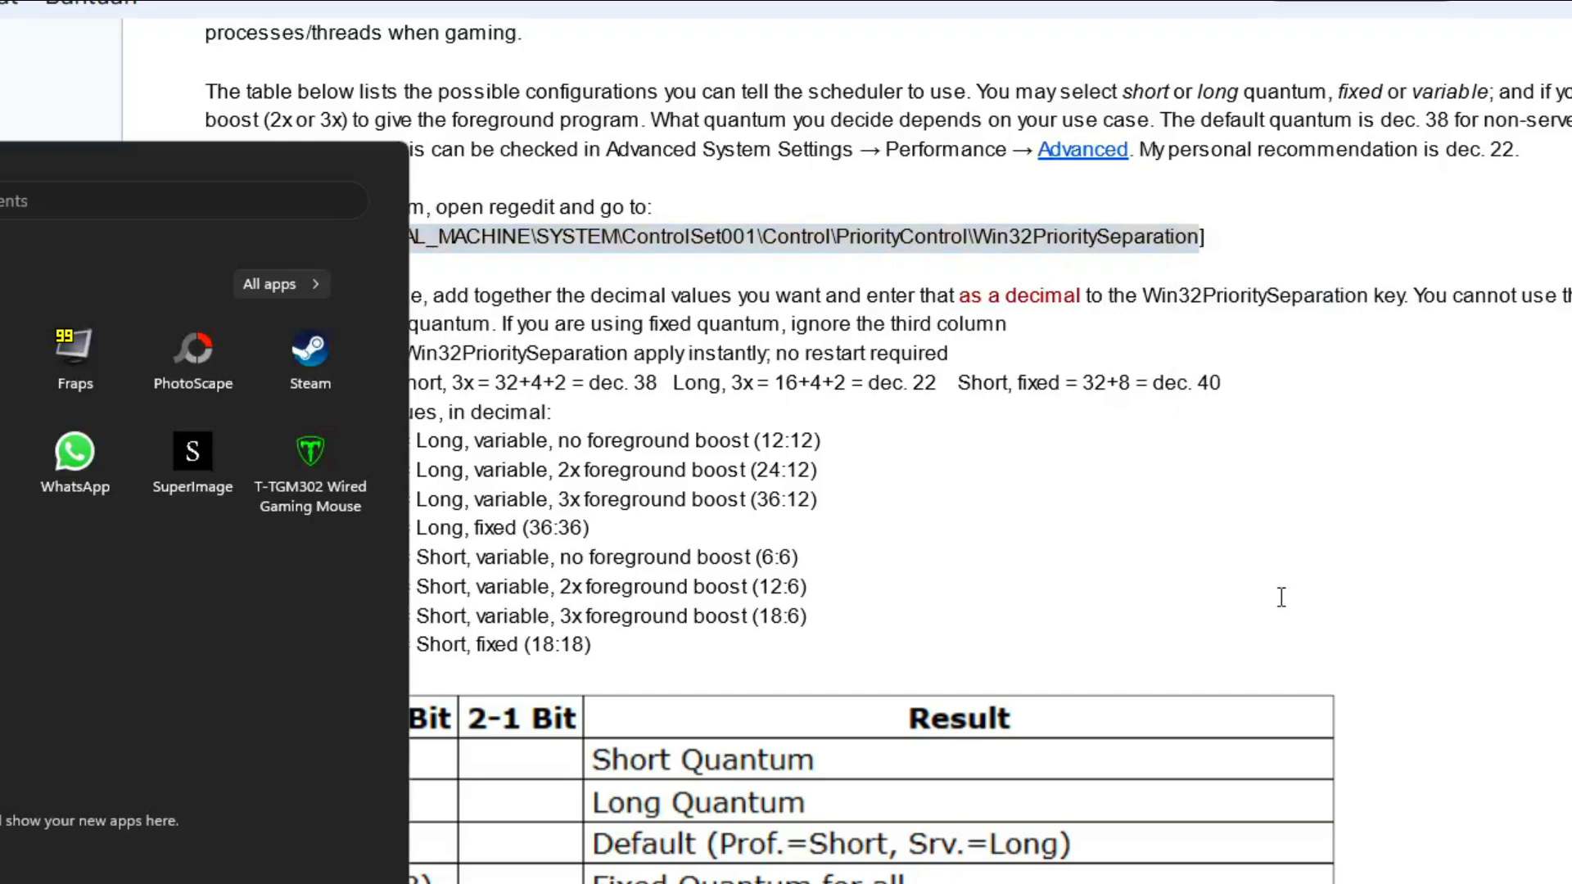
type("regedit")
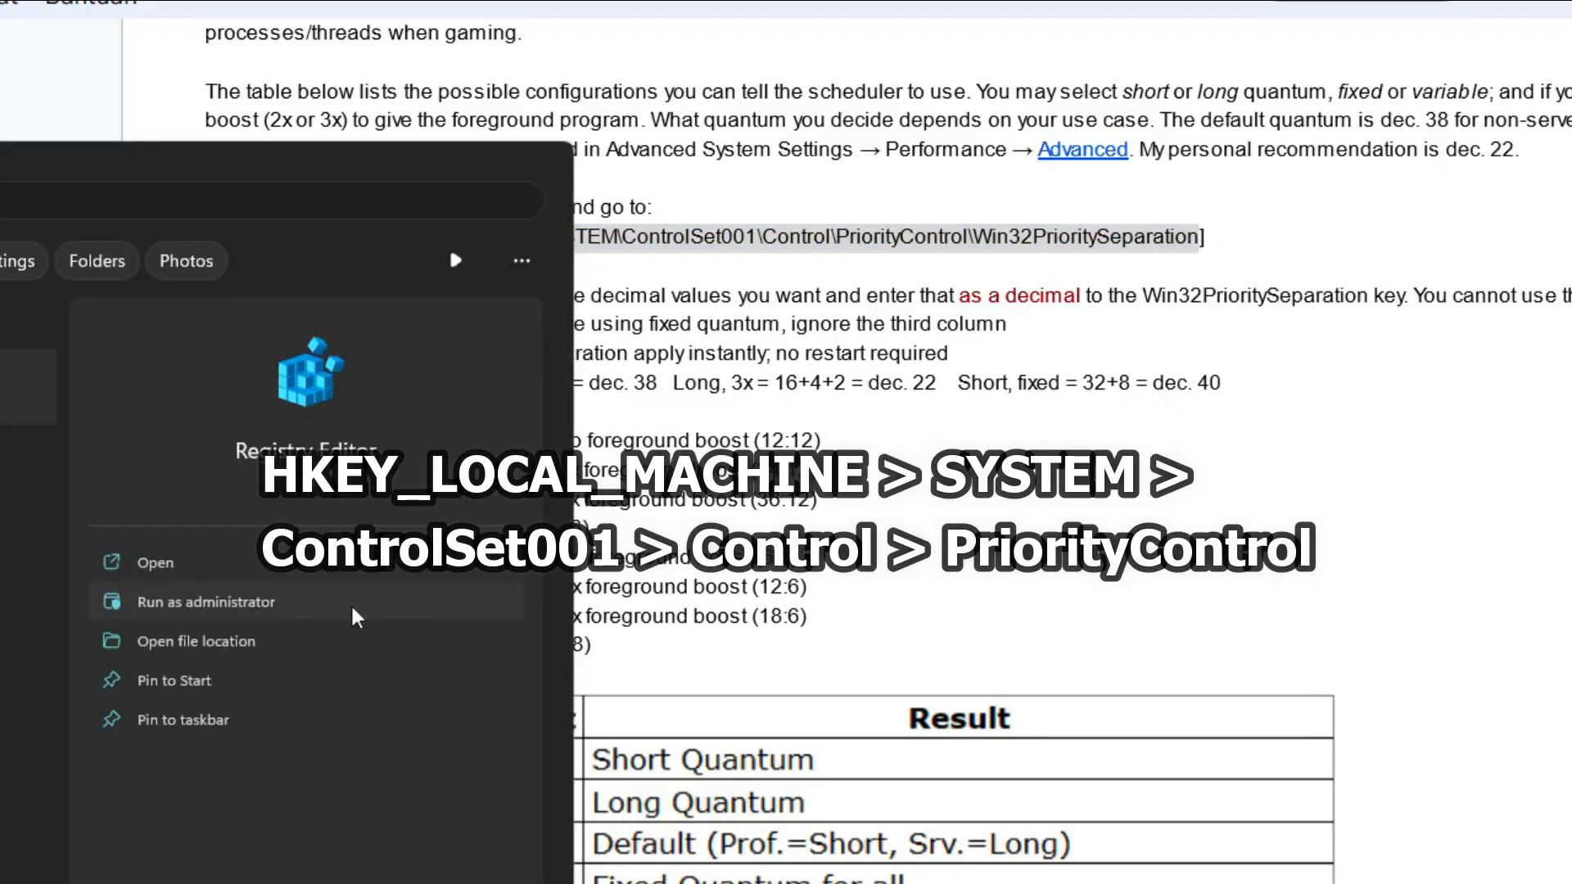
left_click(271, 606)
left_click(754, 627)
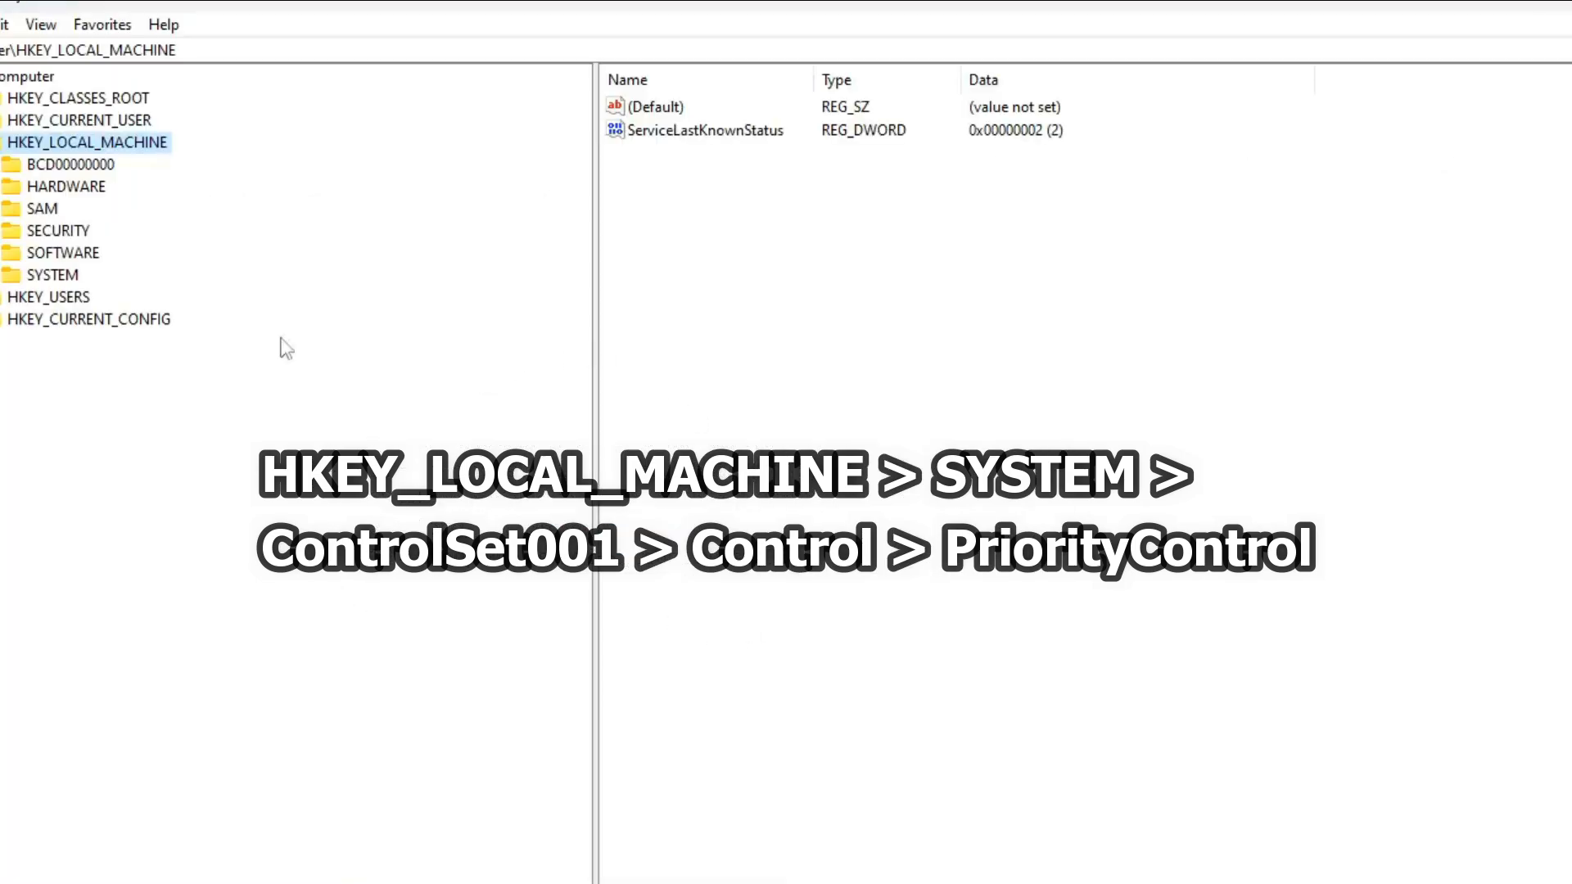
Try to go to the copied path ending in PriorityControl\Win32PrioritySeparation, and look through the keys under ControlSet001\Control
left_click_drag(214, 50, 18, 51)
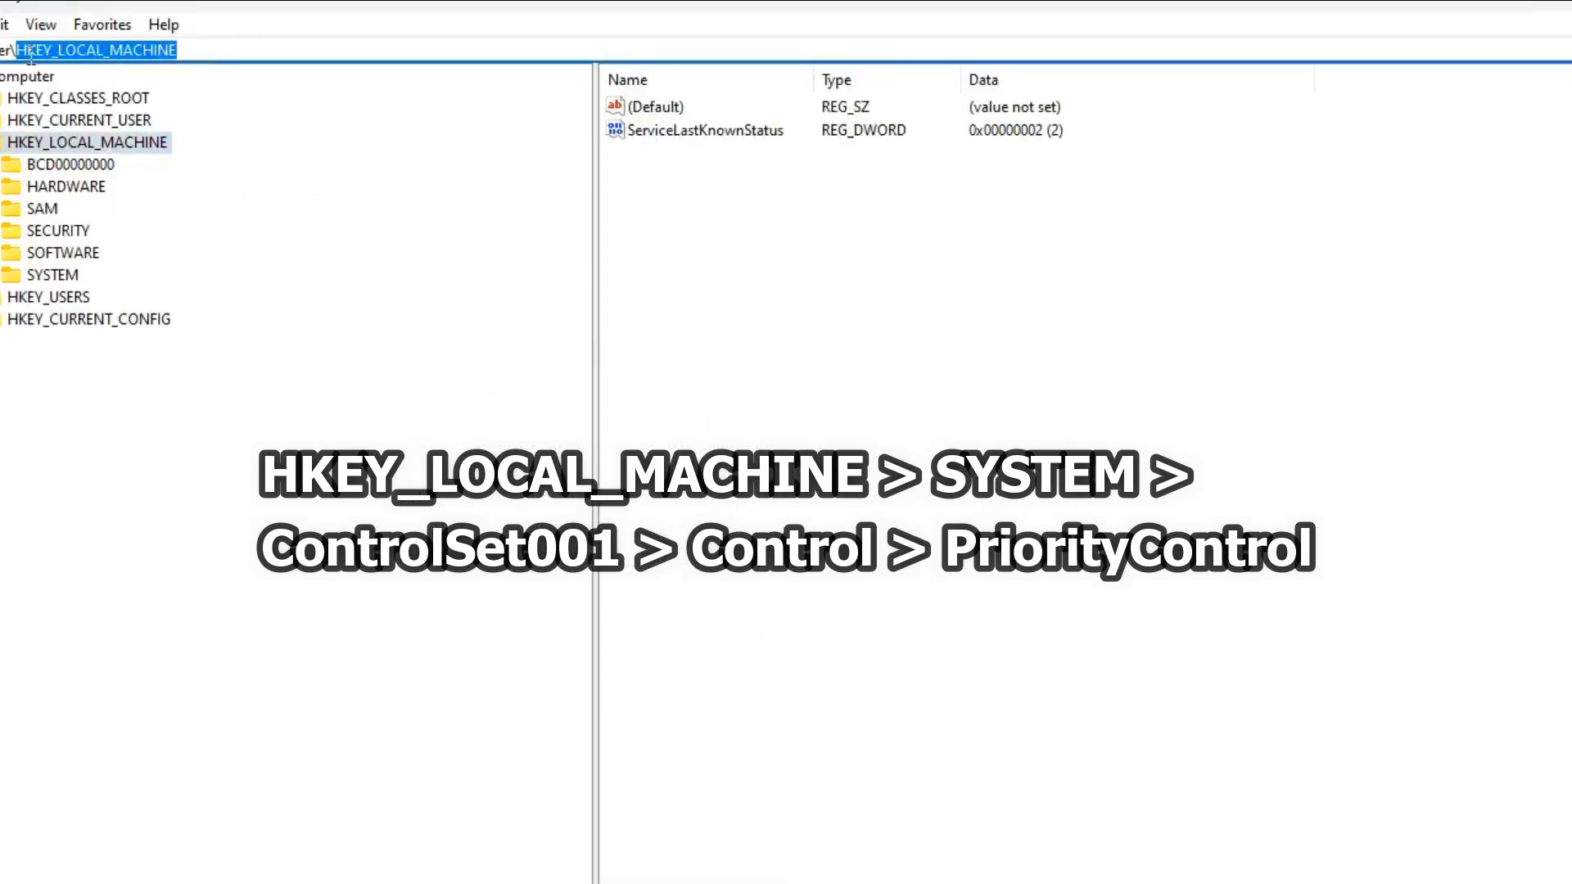
right_click(233, 51)
left_click(303, 158)
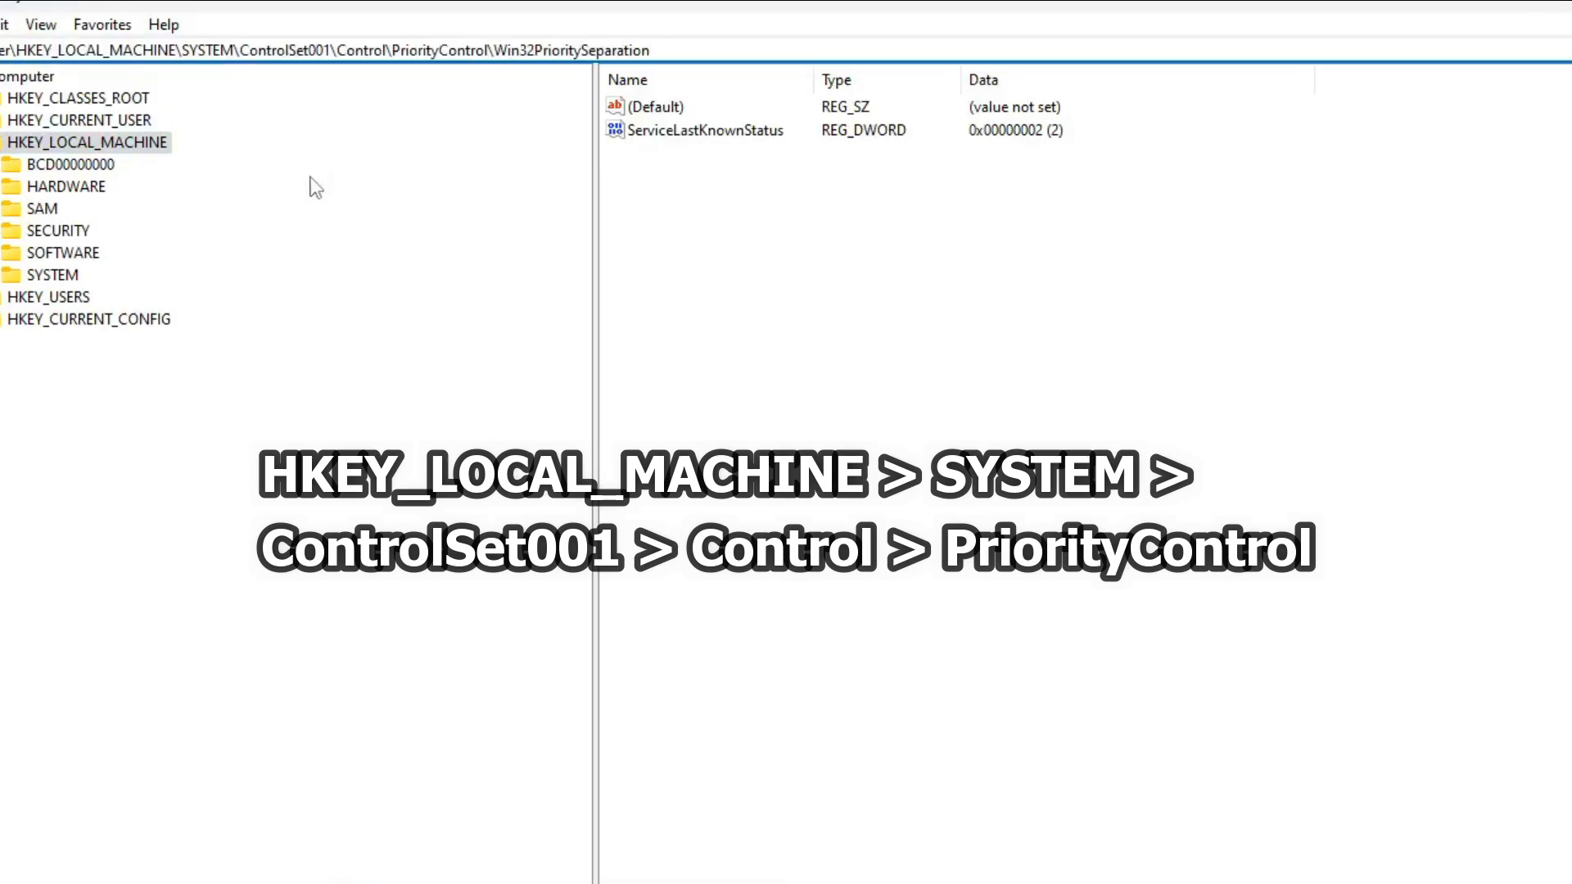
key("Return")
scroll(360, 368, "down", 1)
scroll(314, 500, "down", 4)
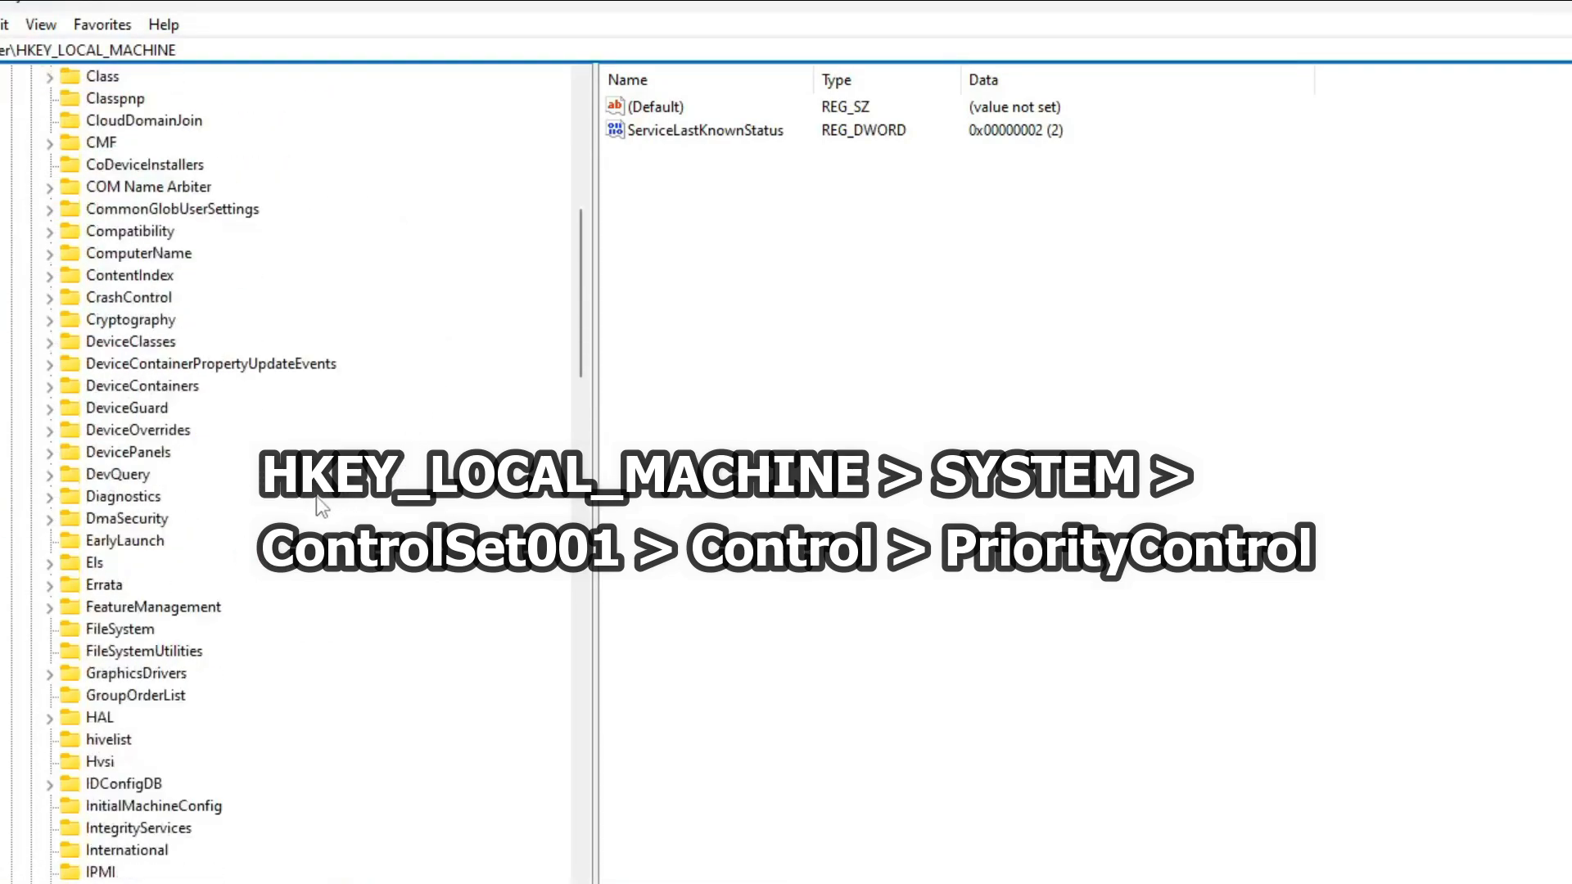
scroll(317, 496, "up", 7)
scroll(127, 397, "down", 20)
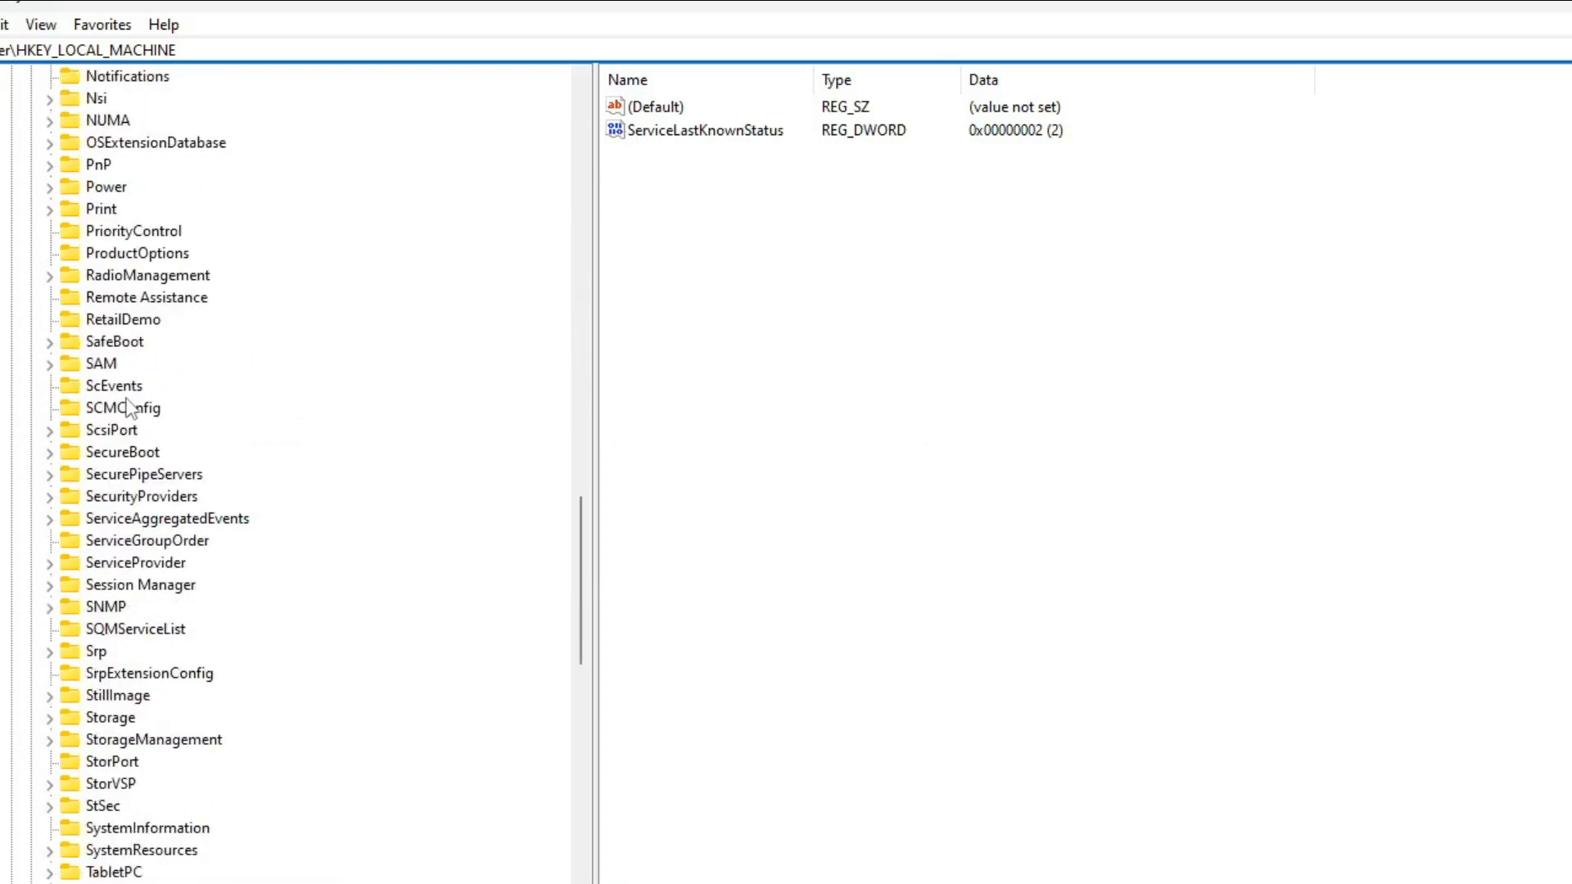
scroll(126, 407, "up", 20)
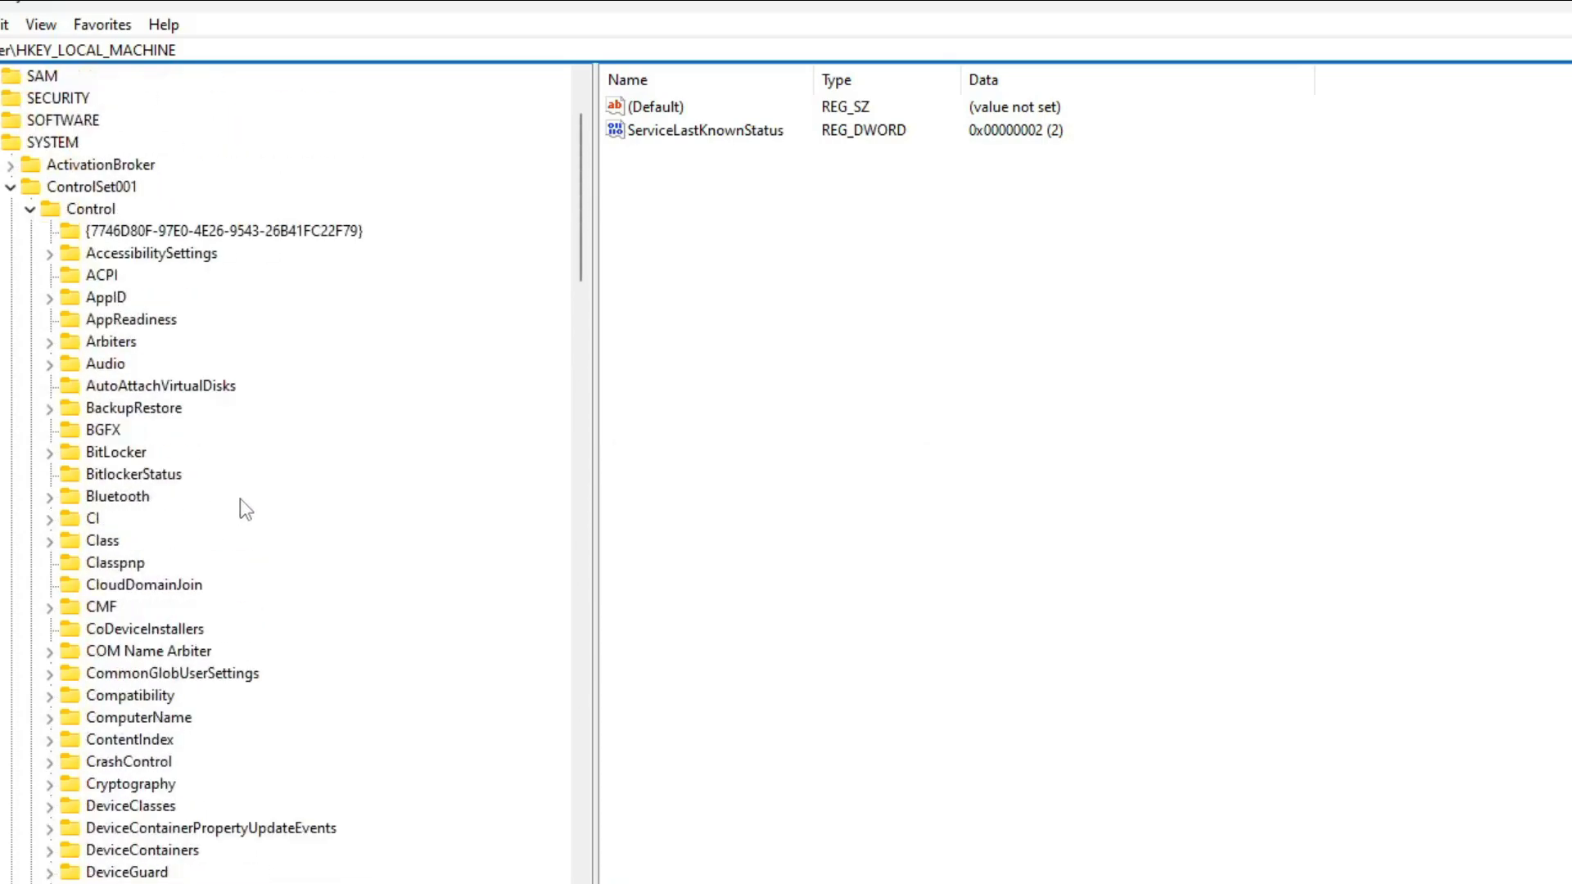
scroll(239, 498, "up", 2)
Go to the key HKEY_LOCAL_MACHINE\SYSTEM\ControlSet001\Control\PriorityControl, leaving Win32PrioritySeparation off the pasted path
left_click_drag(200, 49, 22, 73)
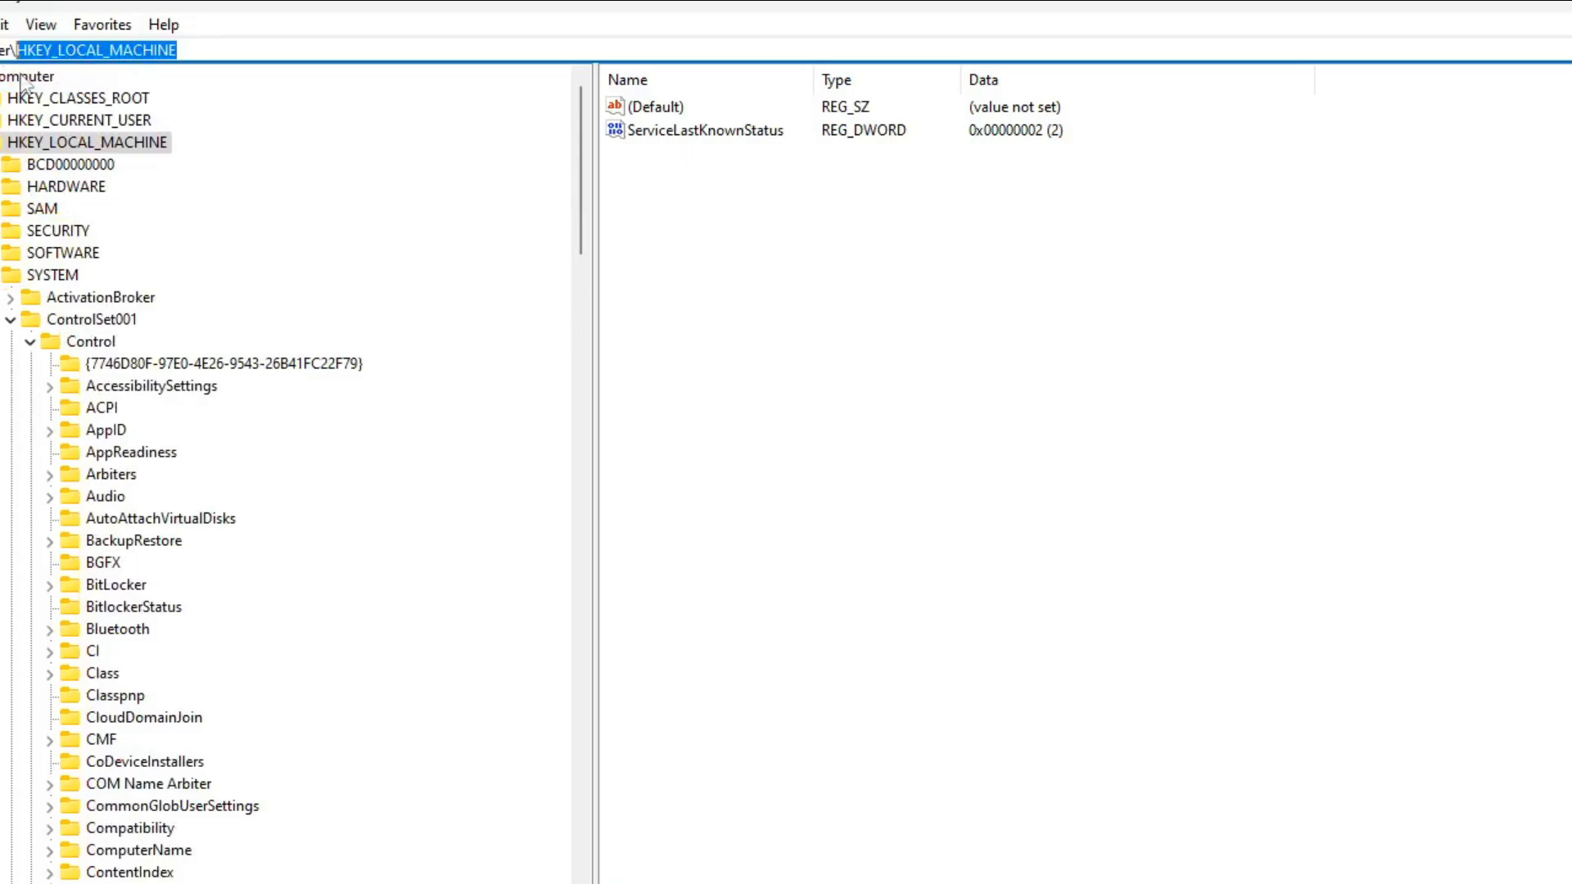
key("ctrl+v")
left_click_drag(678, 51, 495, 64)
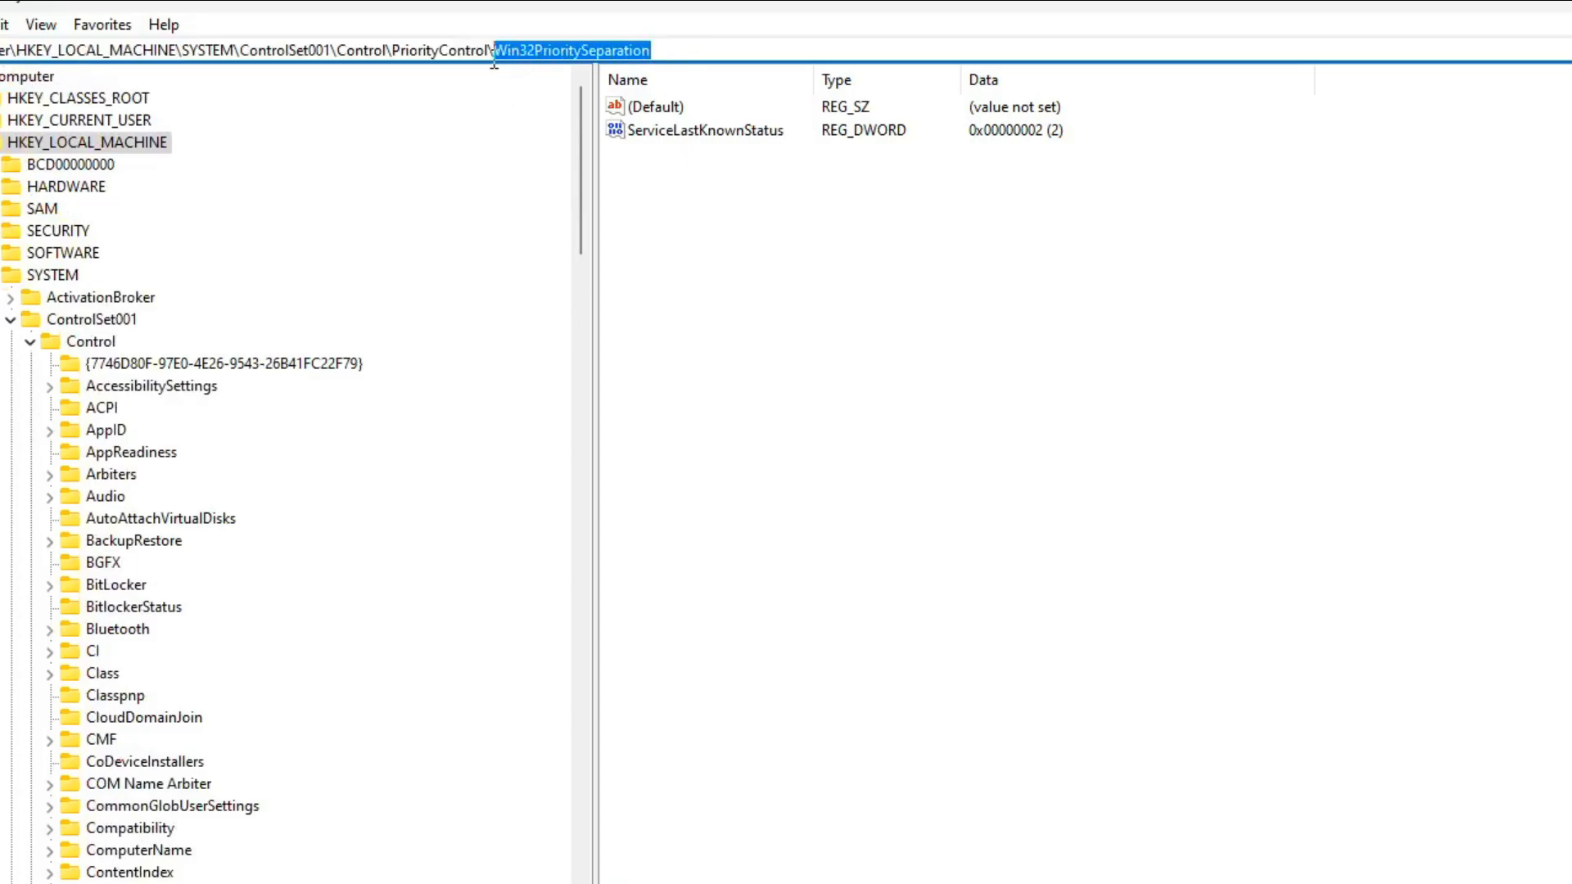
key("BackSpace")
key("Return")
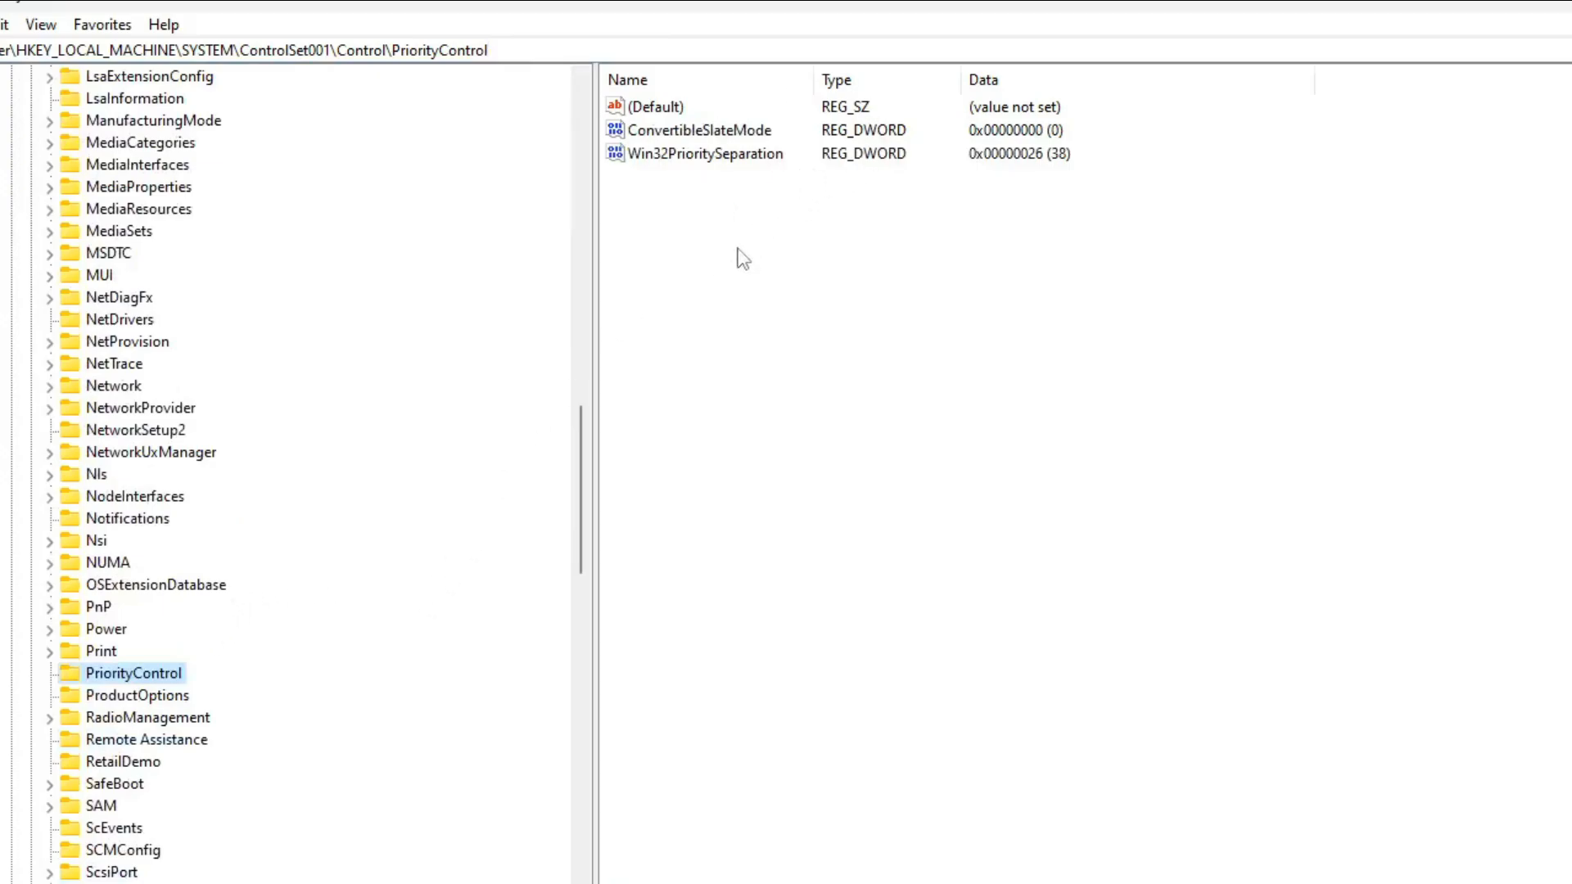
scroll(456, 410, "down", 1)
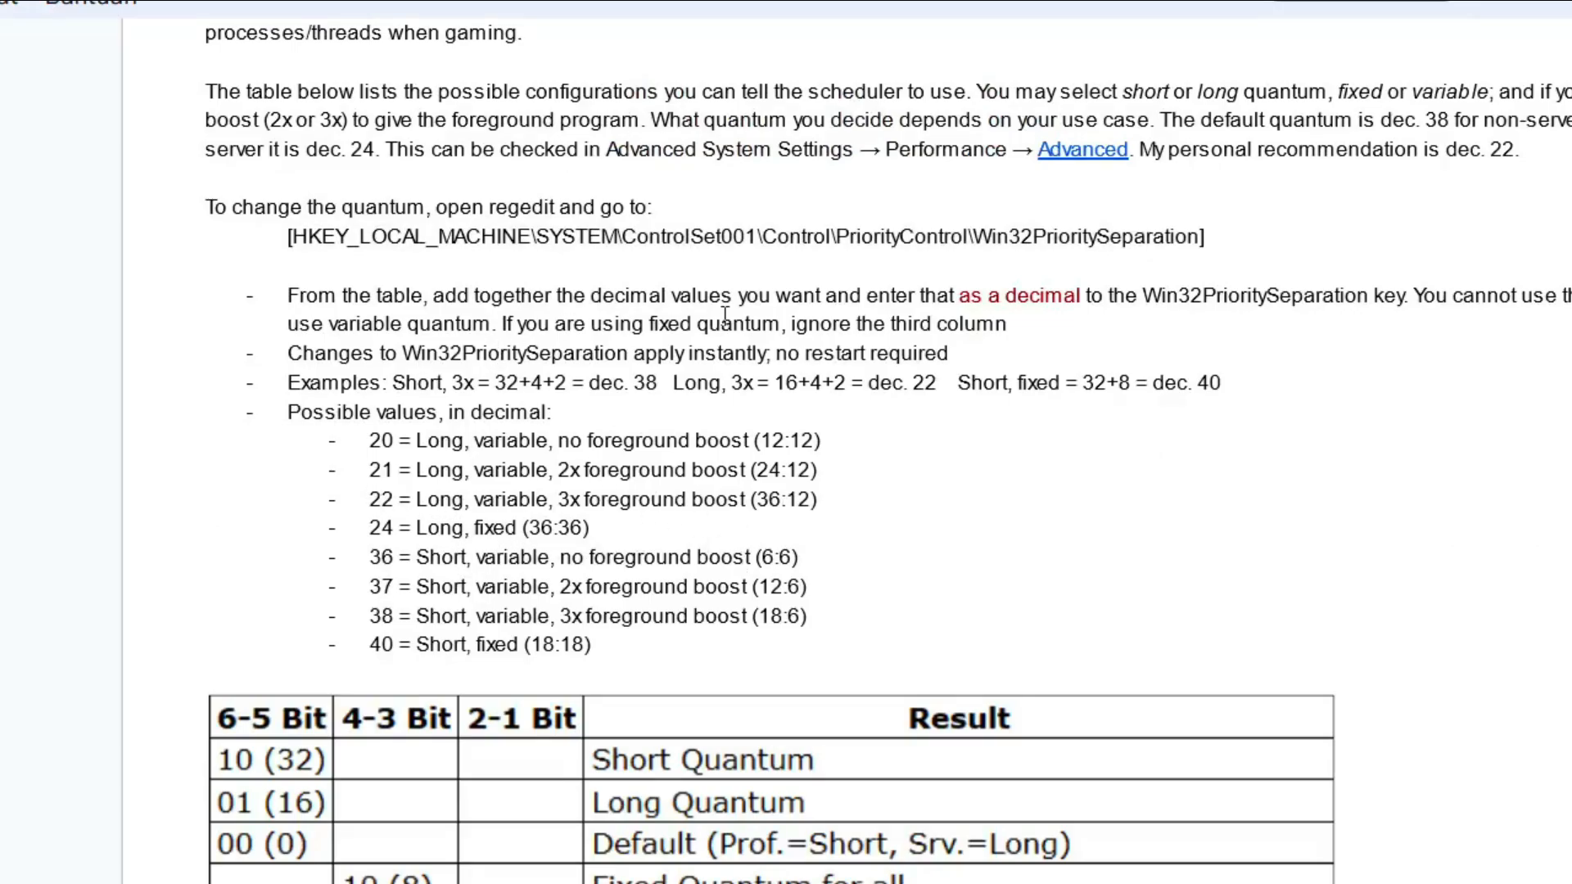
Review the possible Win32PrioritySeparation decimal values in the guide and highlight the author's personal recommendation
scroll(421, 406, "down", 10)
scroll(434, 409, "up", 12)
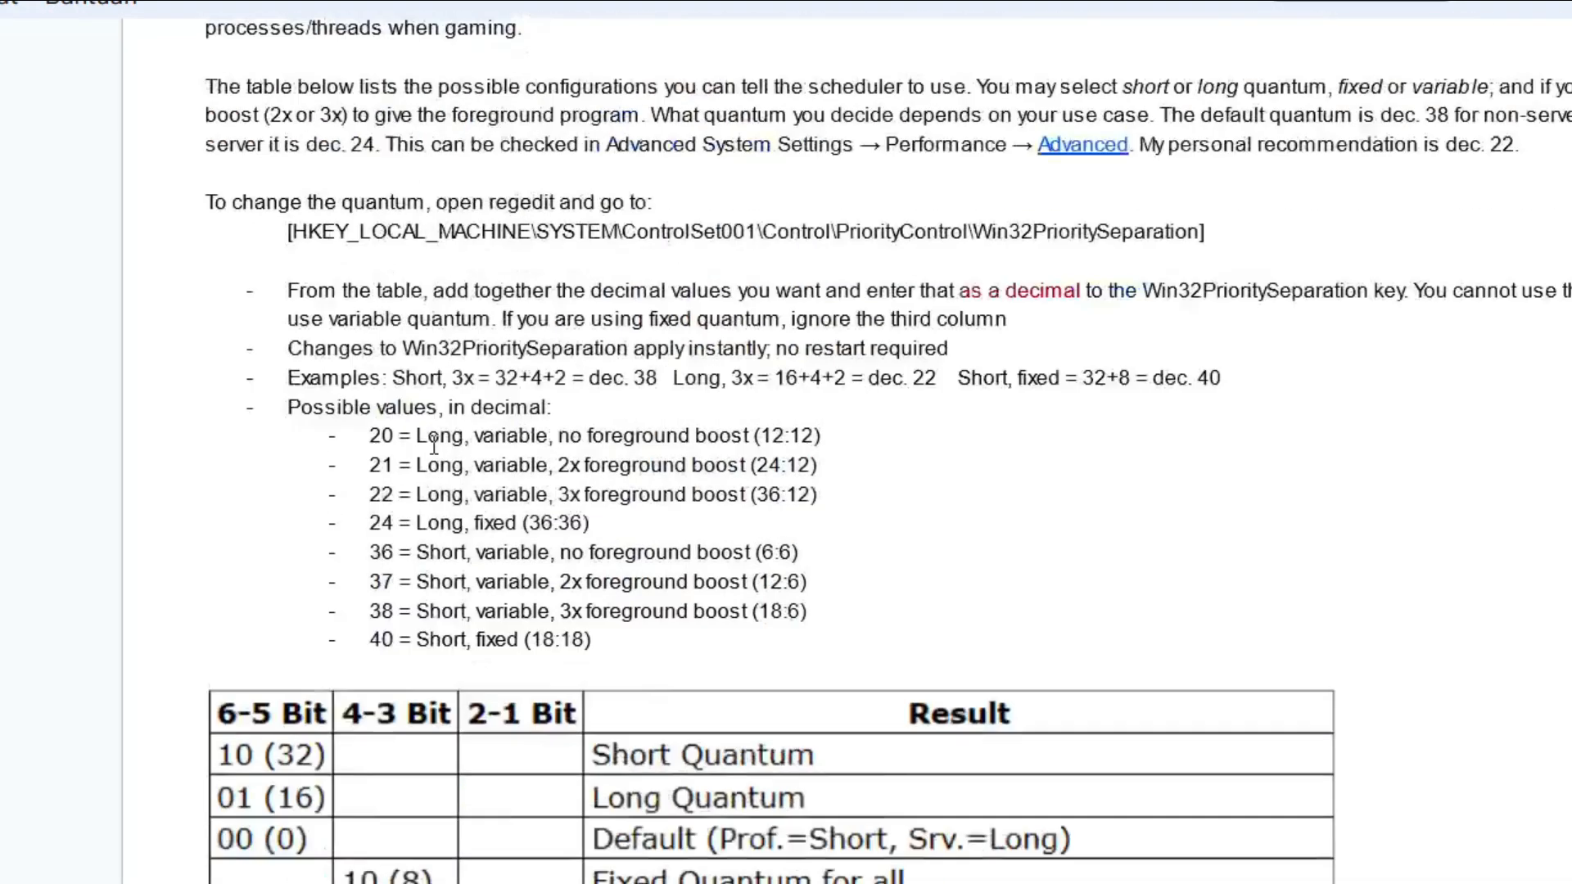
scroll(623, 423, "down", 4)
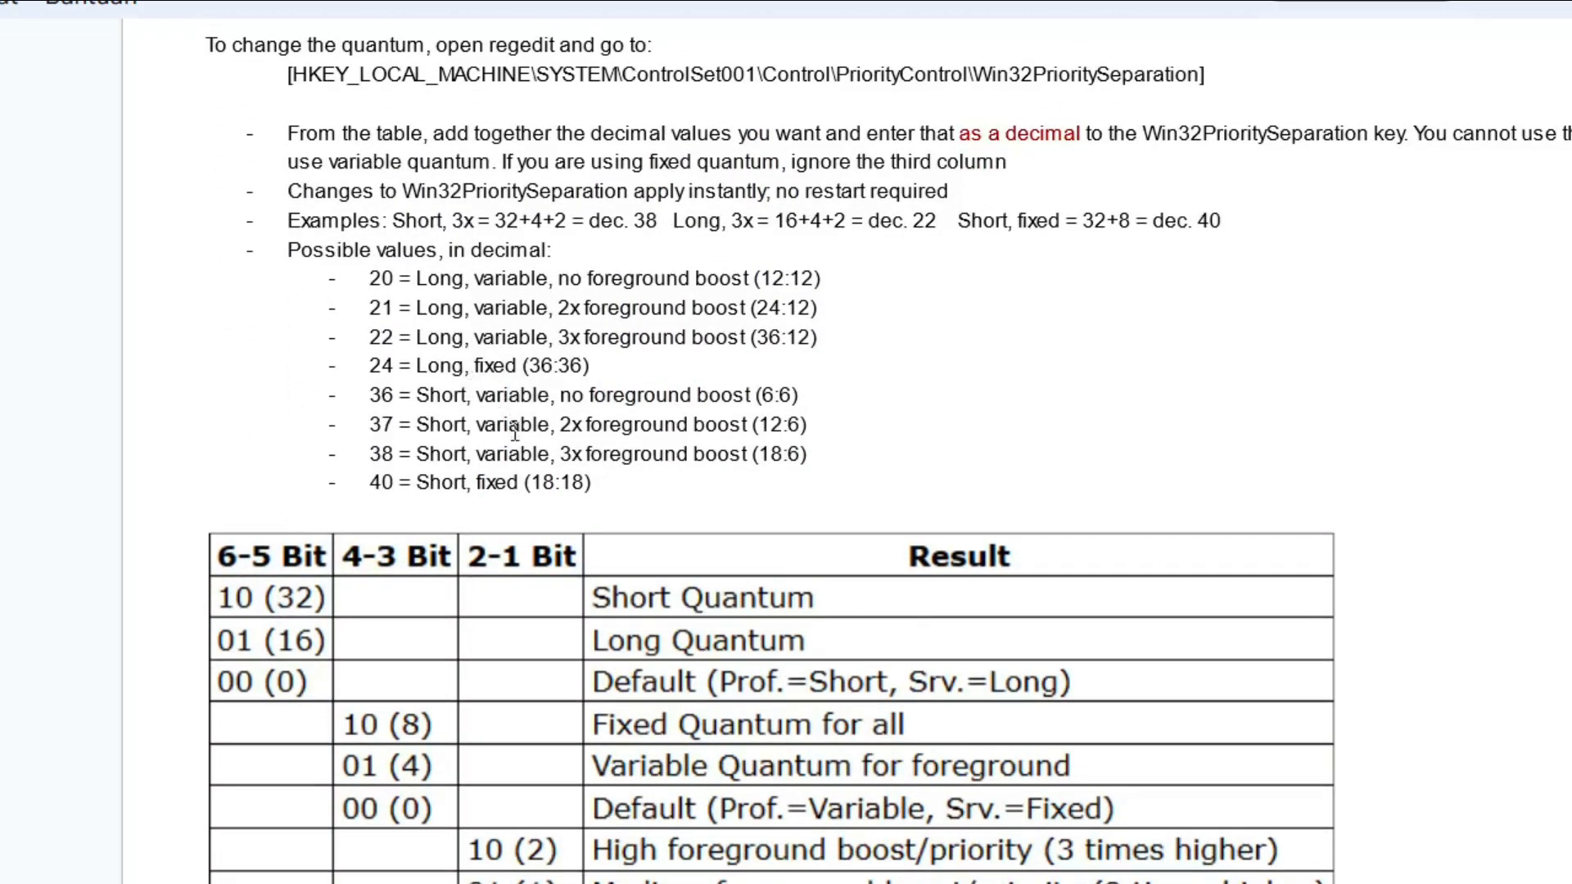
scroll(514, 429, "down", 1)
scroll(513, 442, "up", 3)
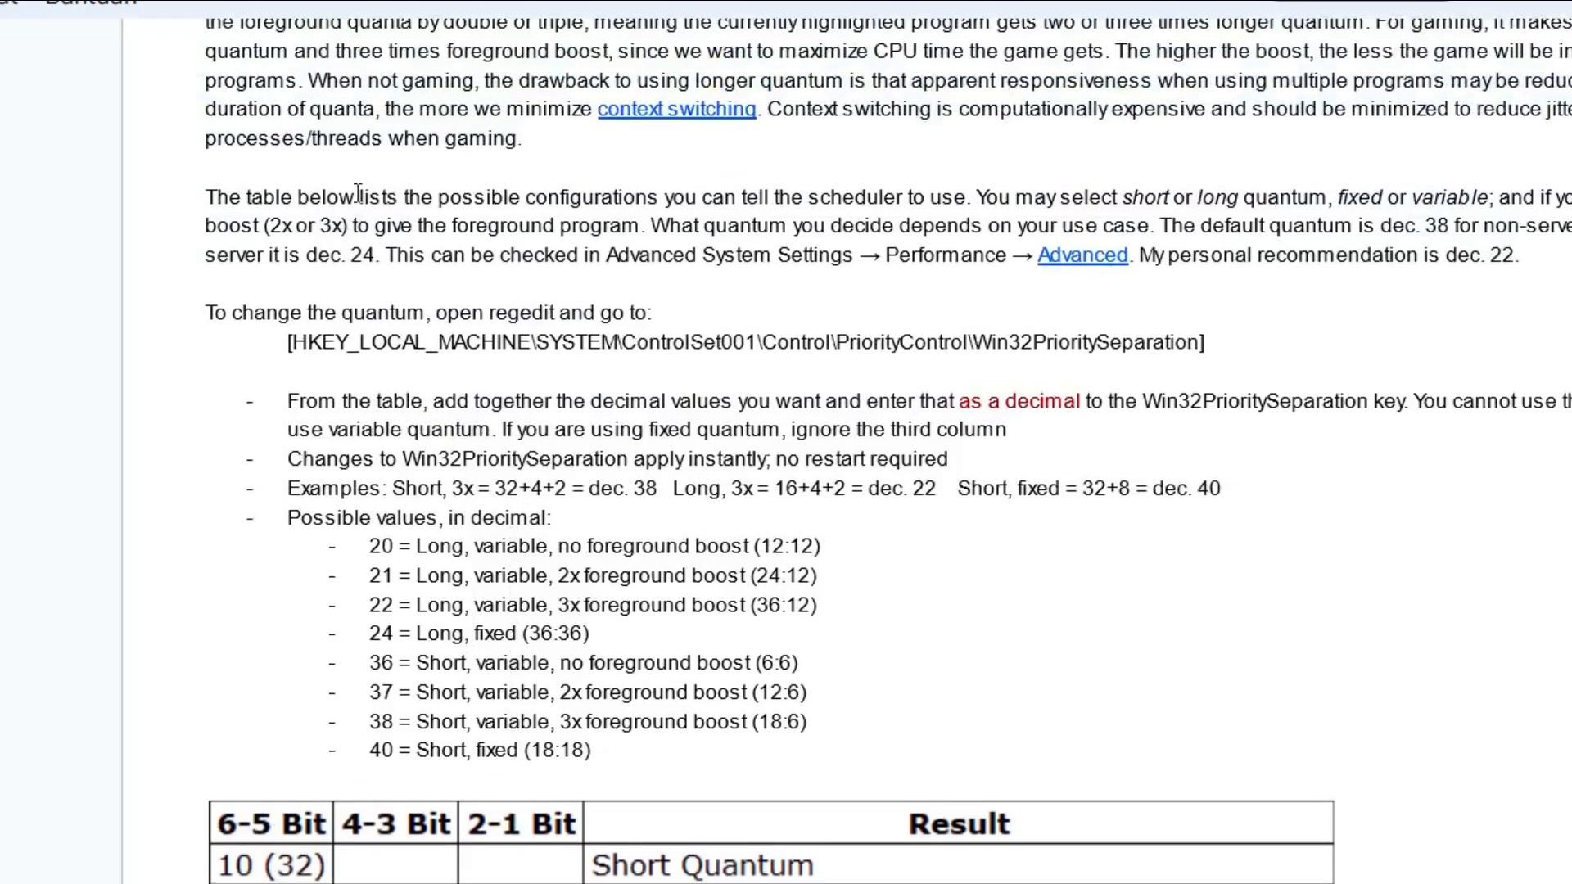
scroll(352, 123, "up", 2)
scroll(532, 264, "up", 2)
left_click_drag(1139, 474, 1516, 475)
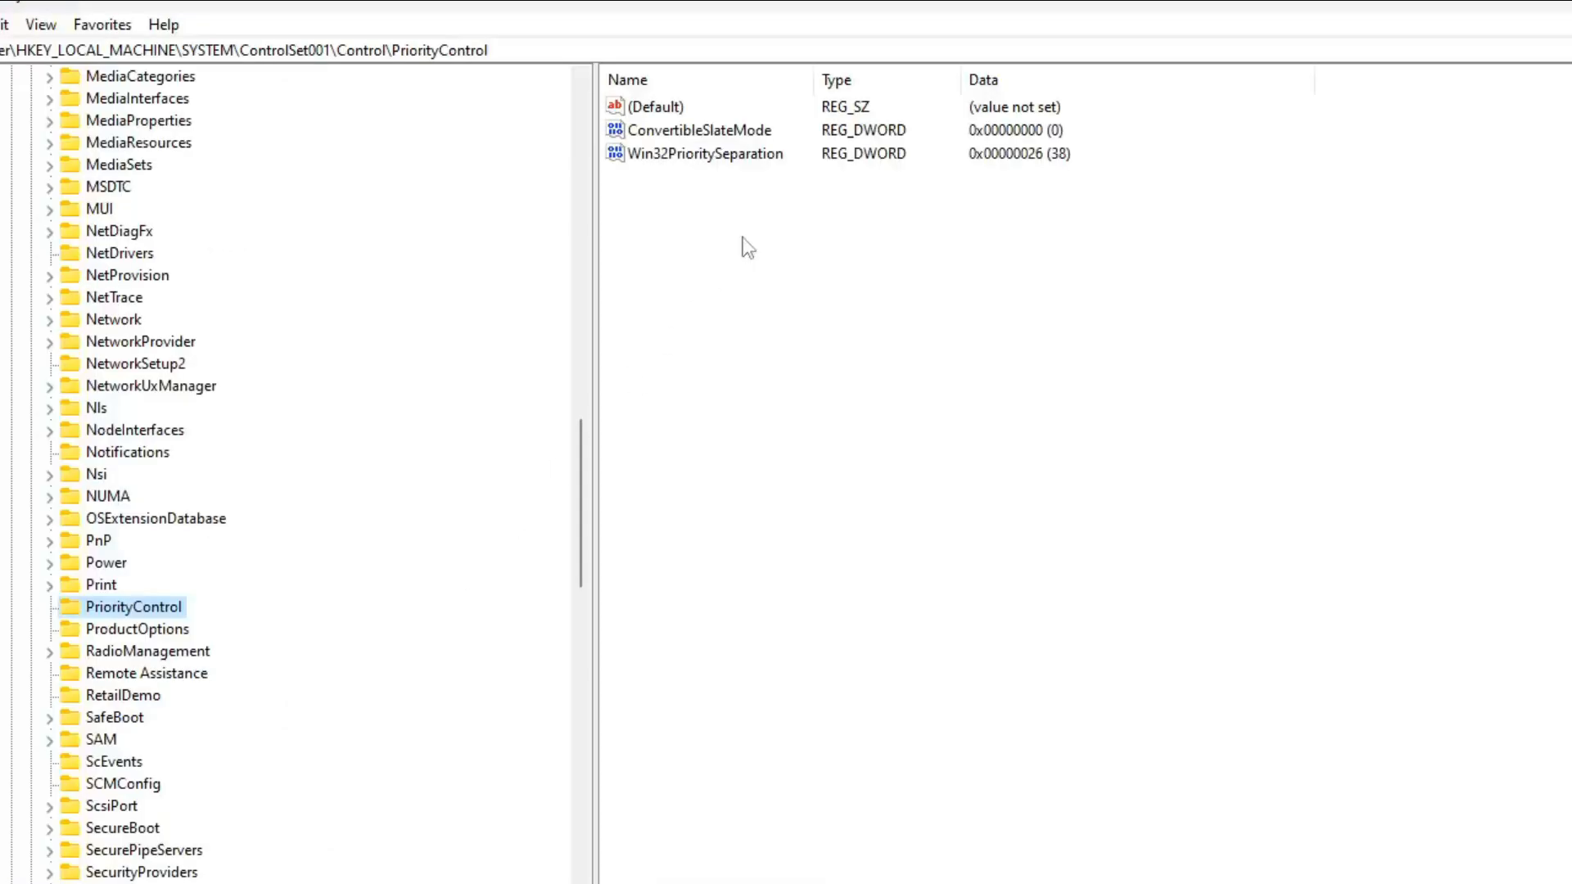
Open the Win32PrioritySeparation value for editing, check the guide's recommended decimal value, and cancel without changing it
right_click(735, 156)
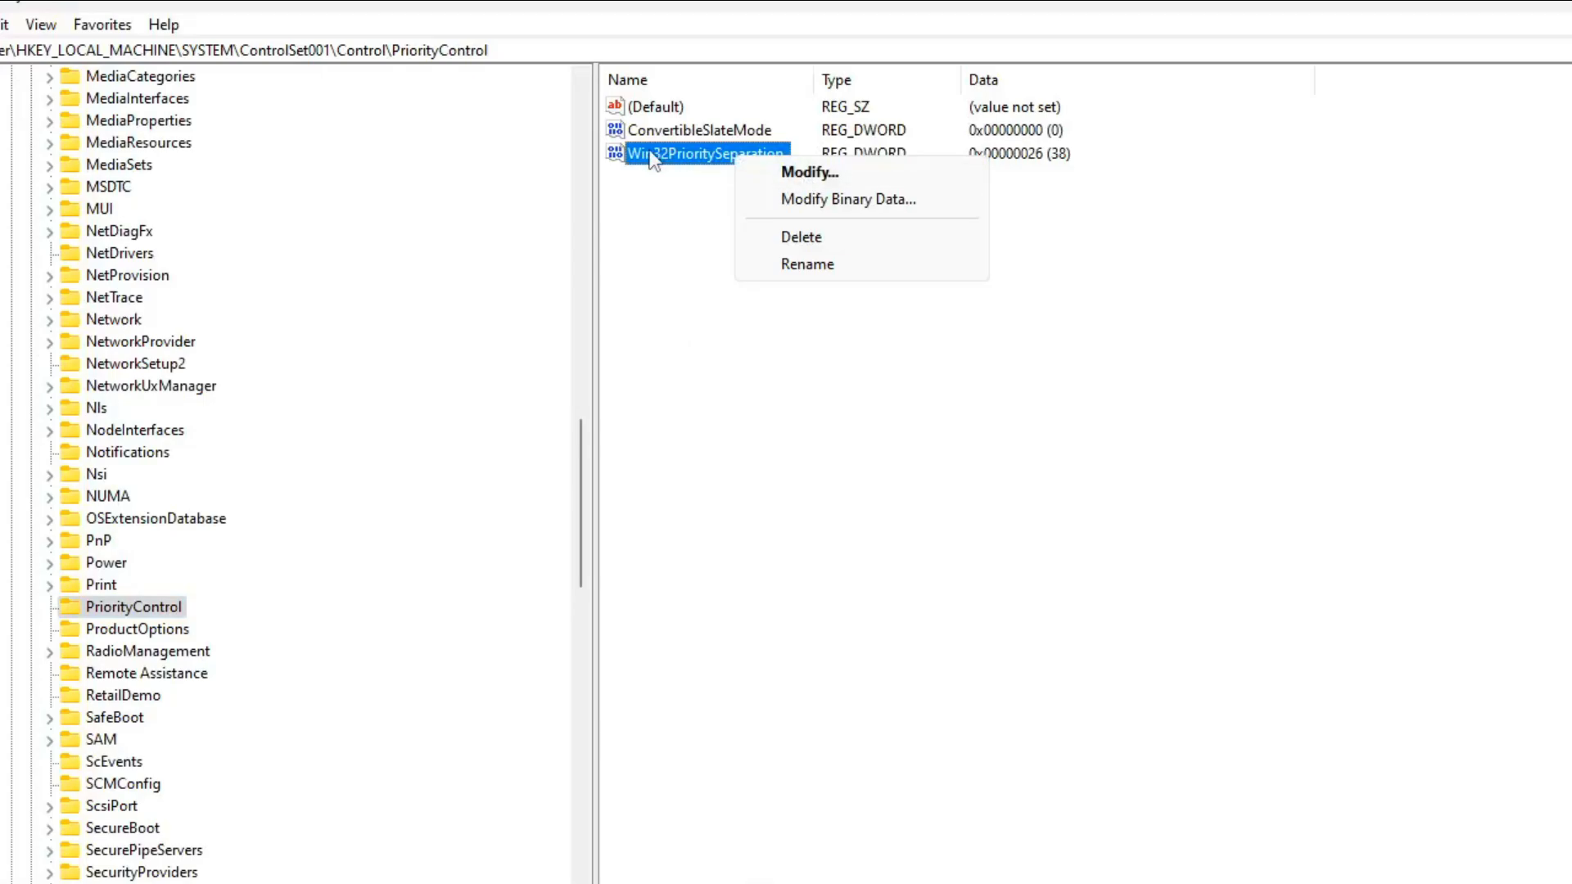
left_click(680, 183)
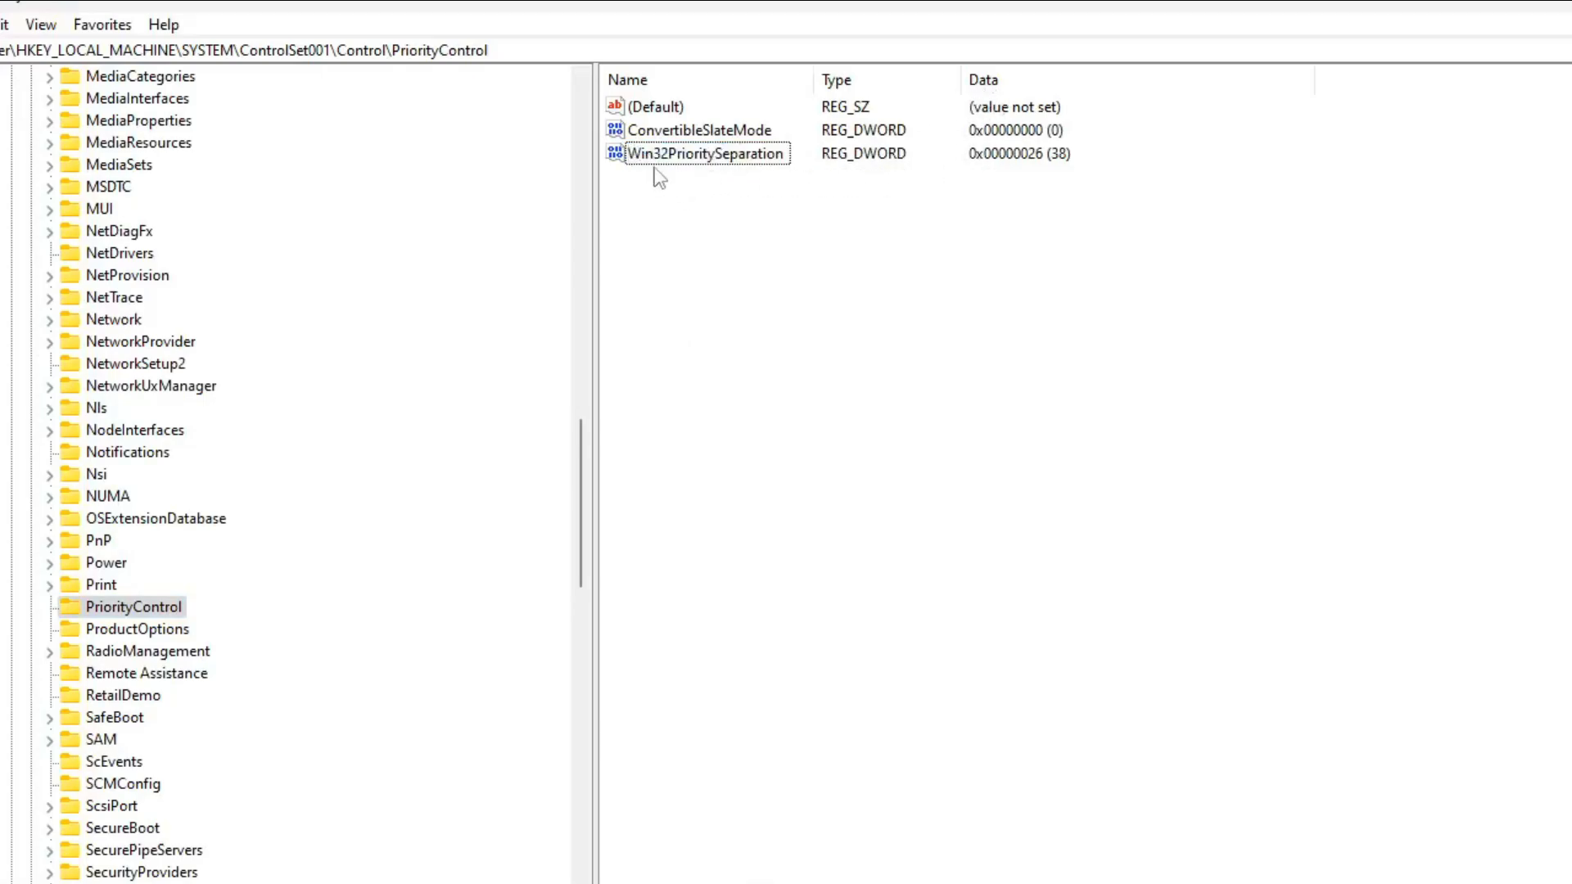
right_click(755, 156)
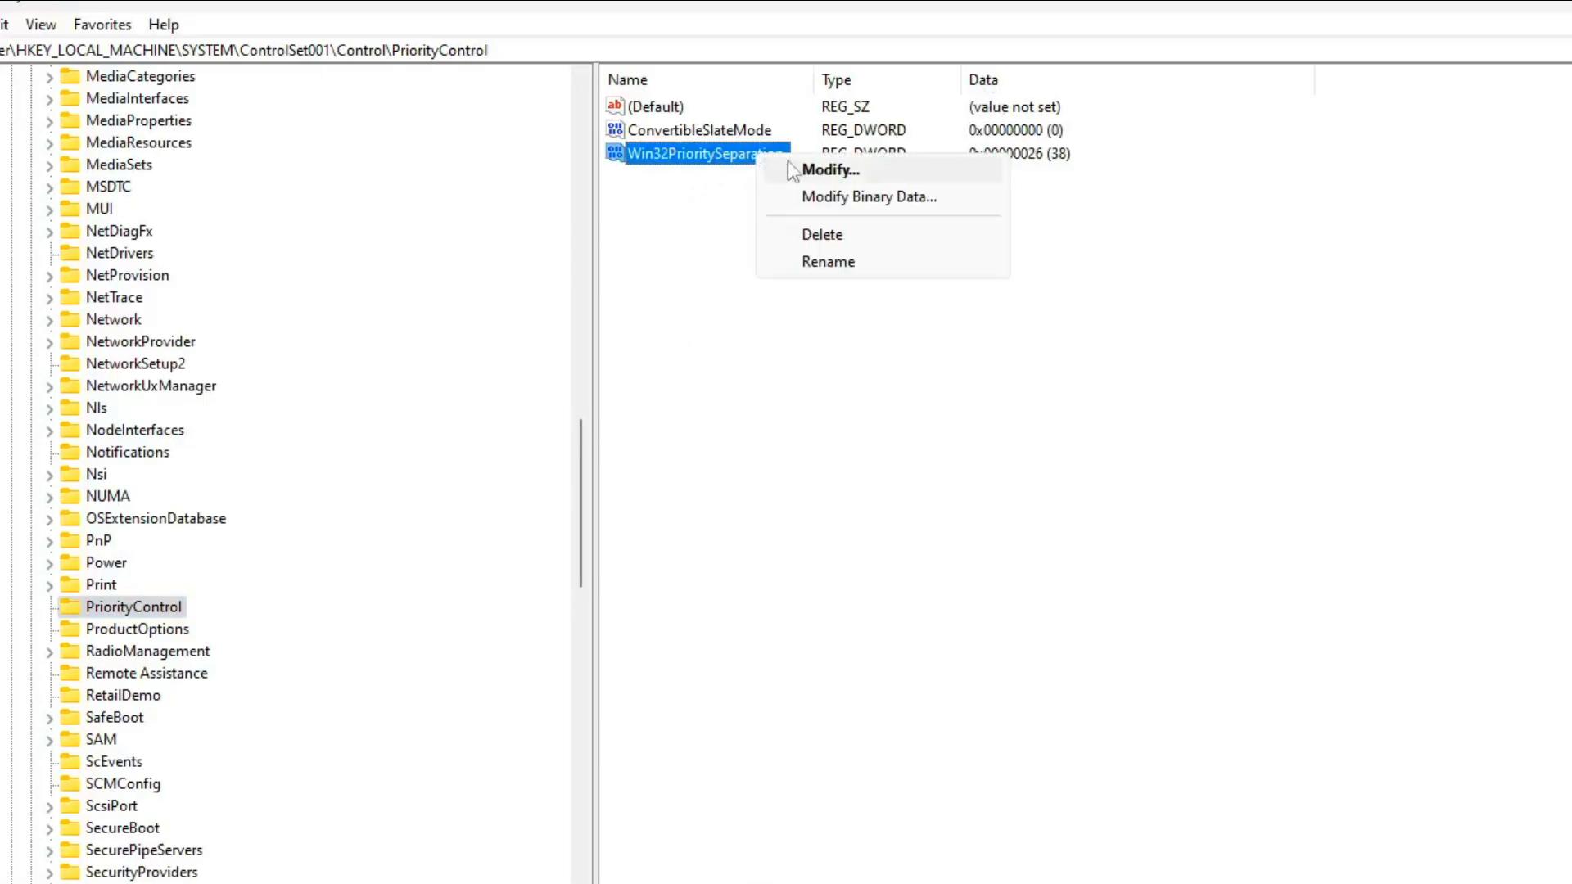
left_click(804, 169)
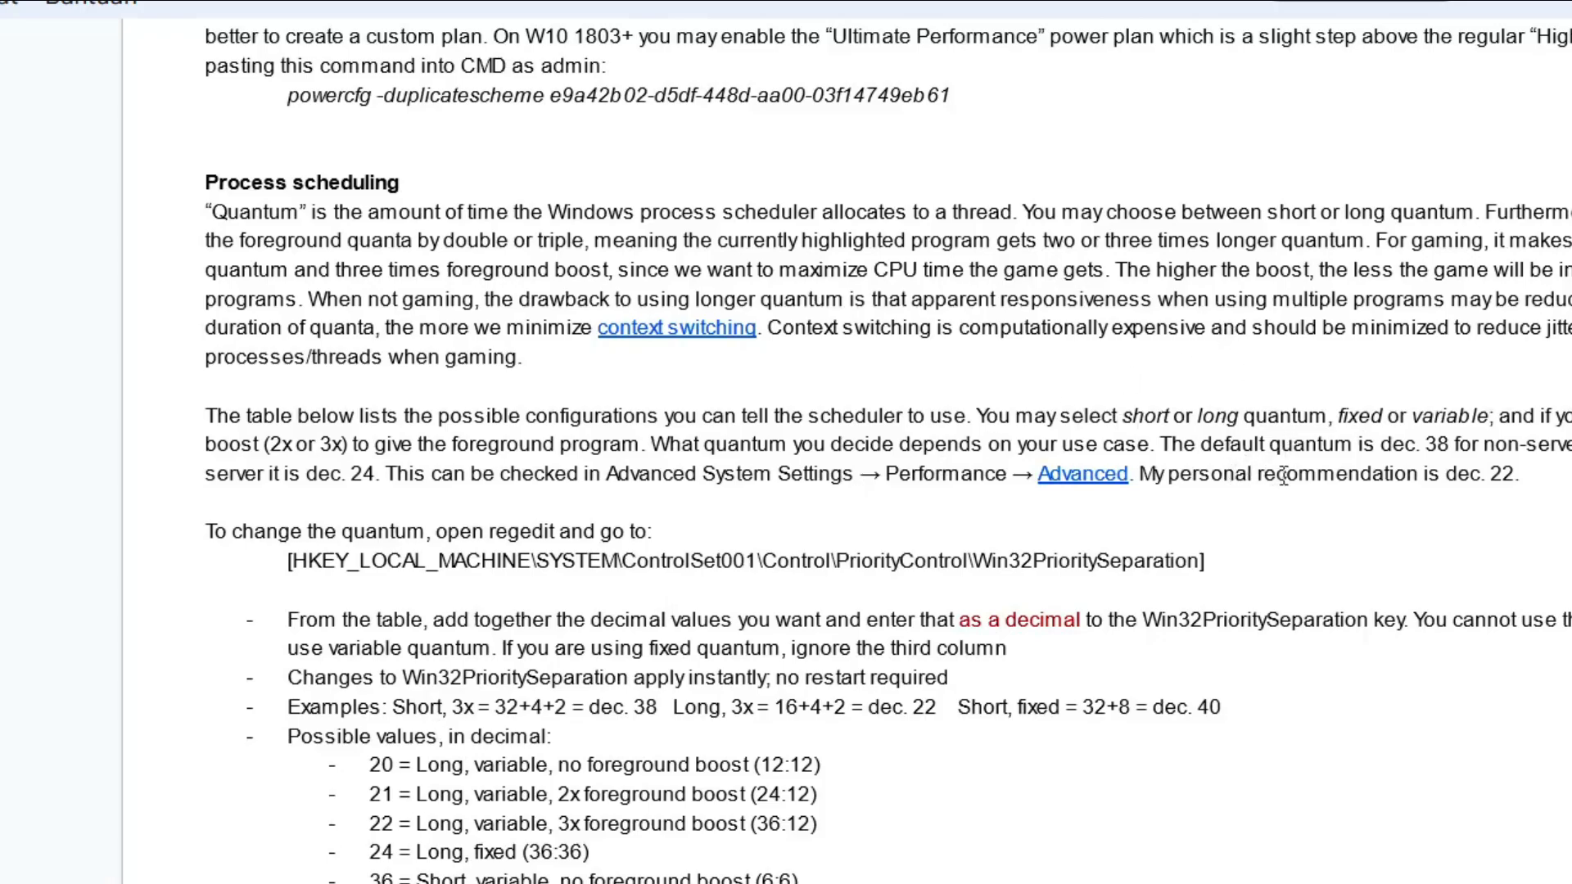
left_click_drag(1258, 476, 1421, 472)
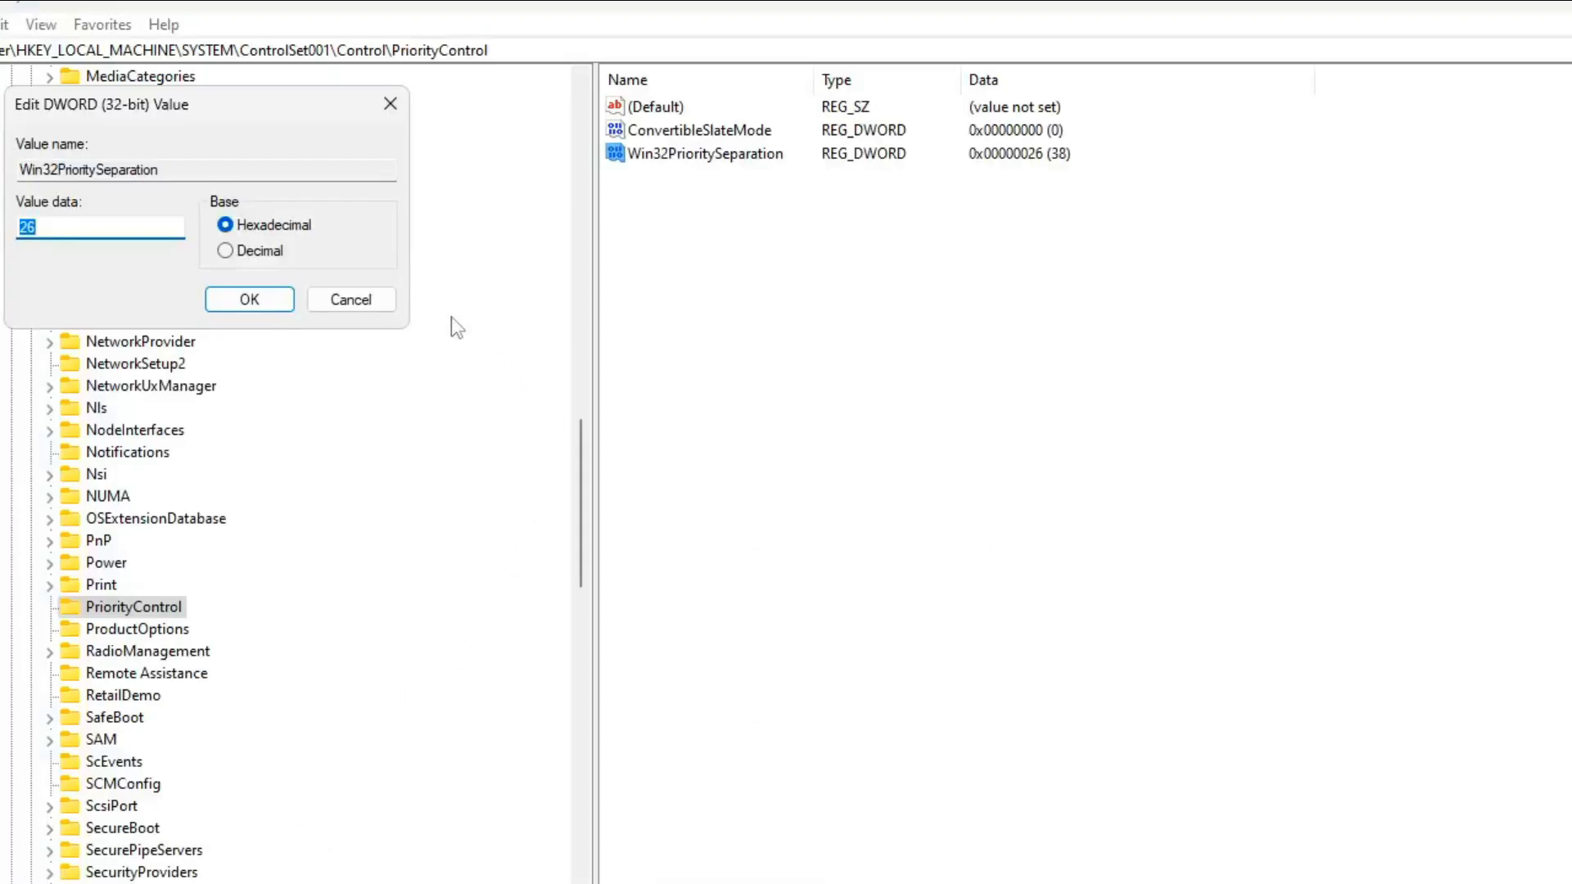
left_click(352, 300)
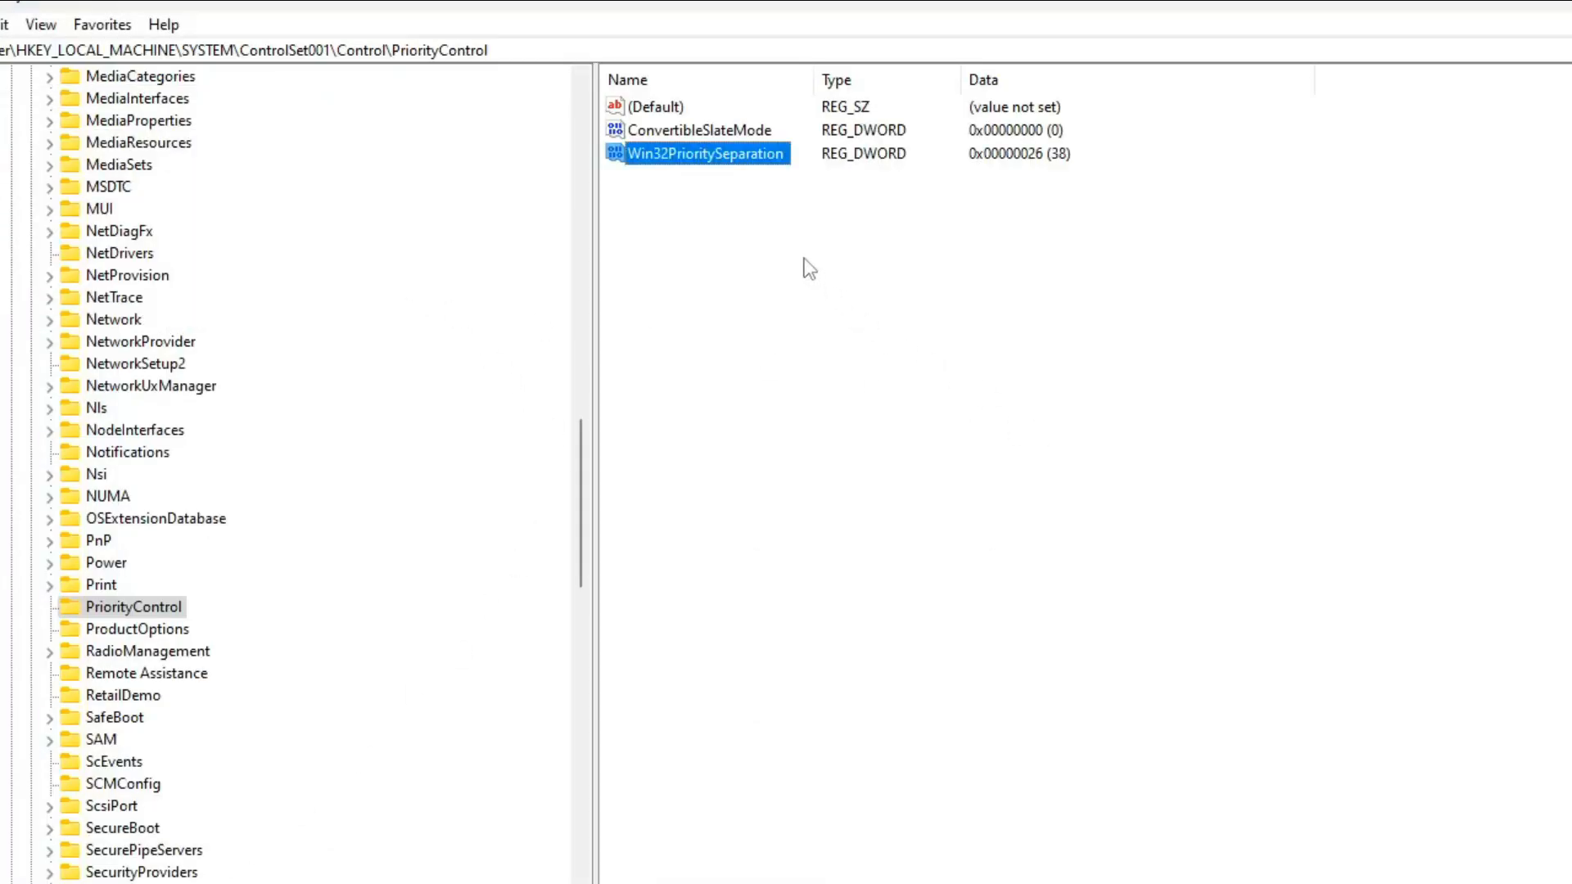
Open the Win32PrioritySeparation value's editor, compare it with the guide's recommended dec. 22, and close it without making changes
right_click(765, 157)
left_click(798, 169)
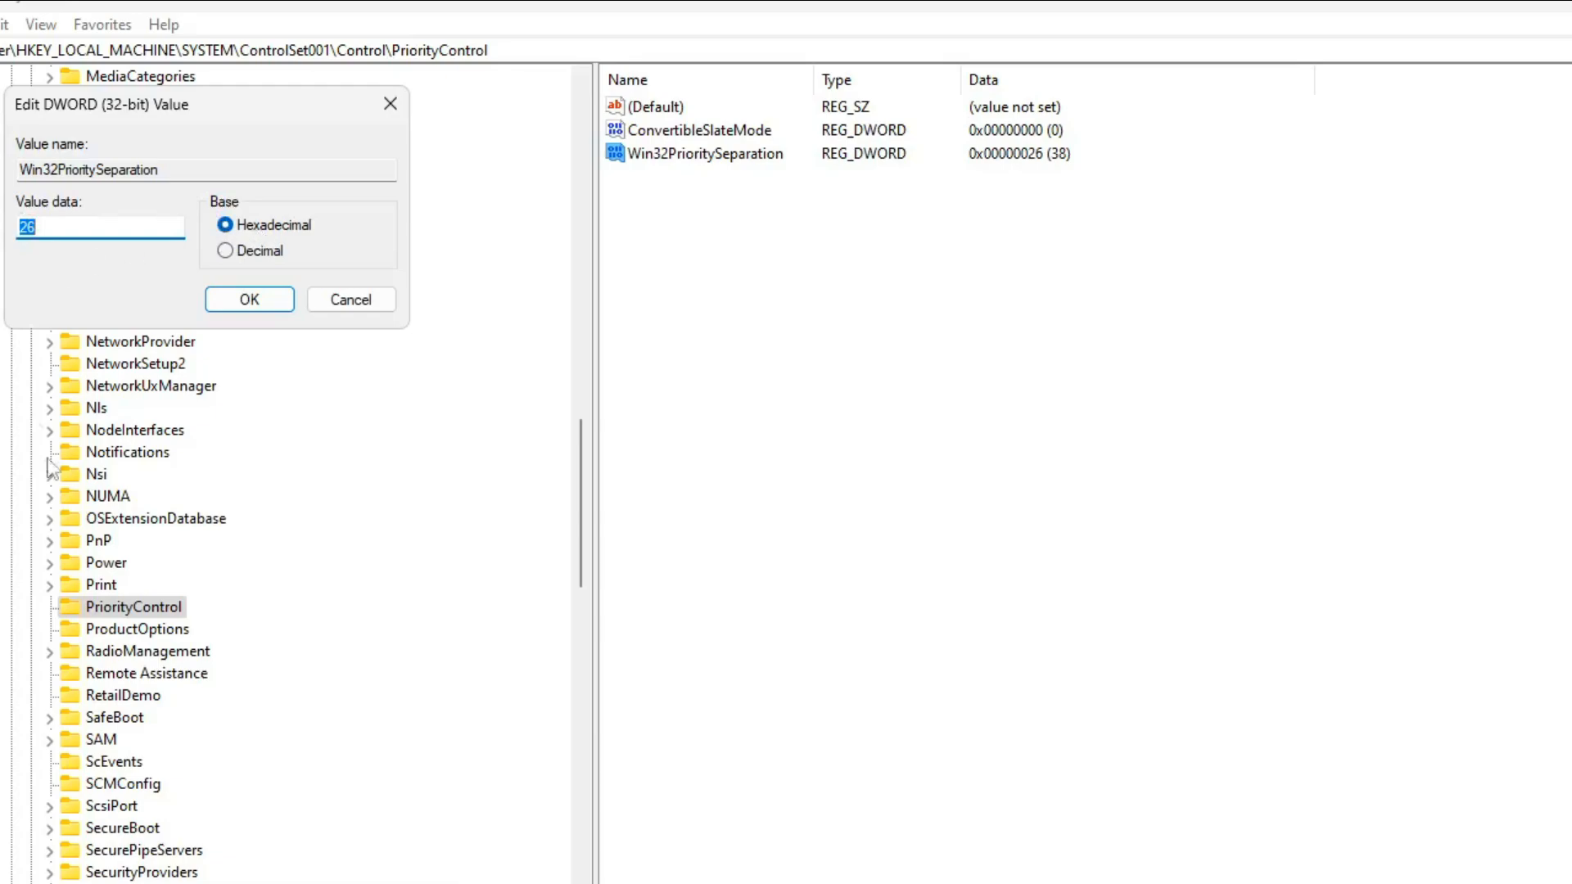
left_click(387, 302)
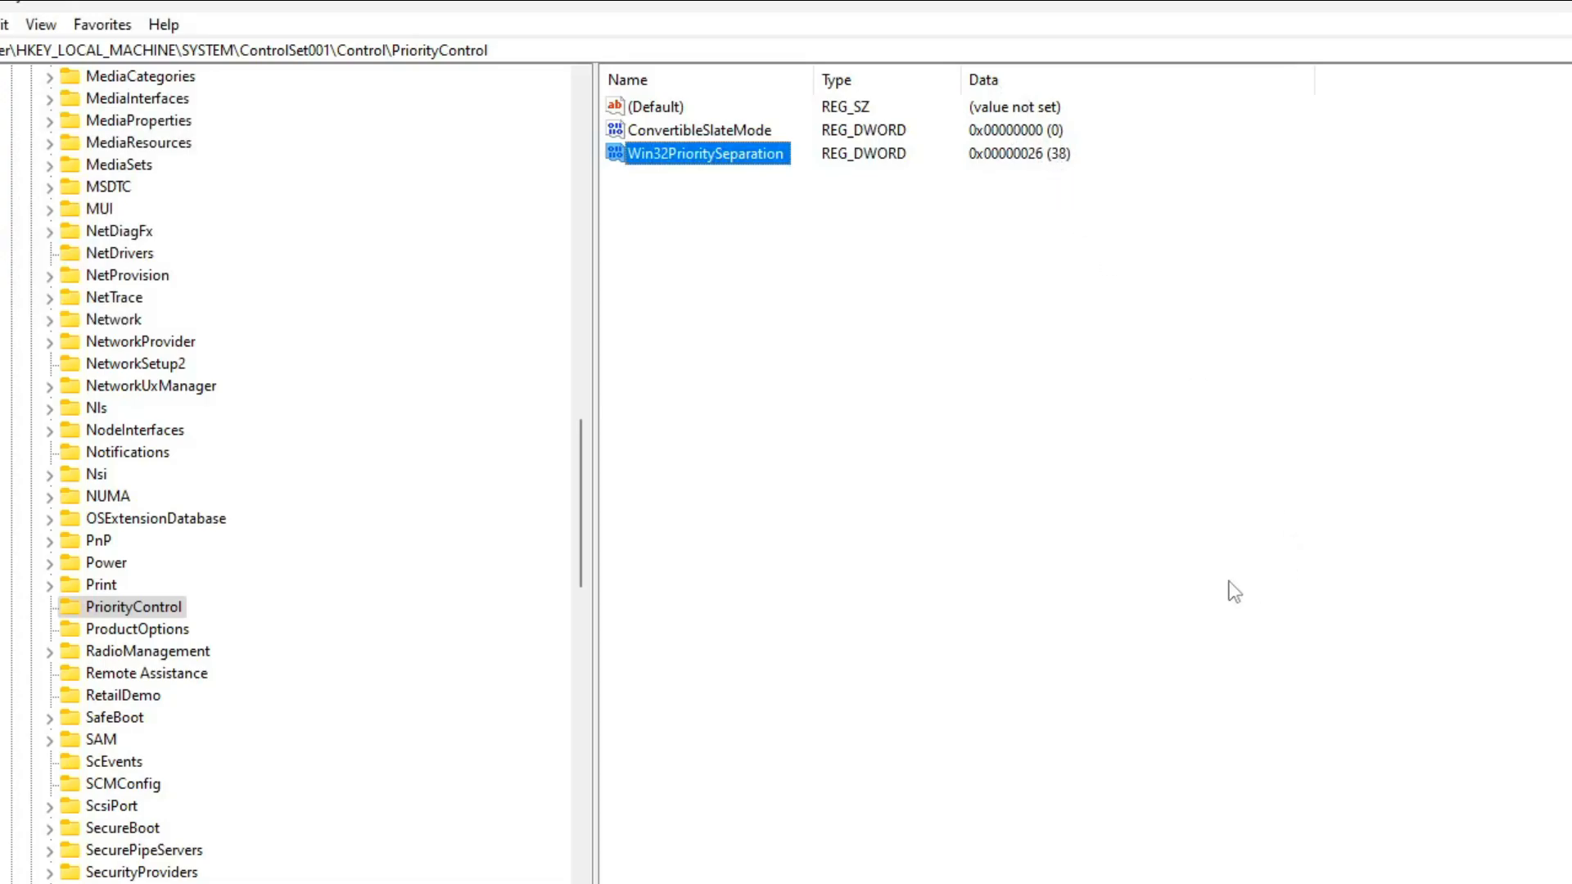
left_click(1327, 883)
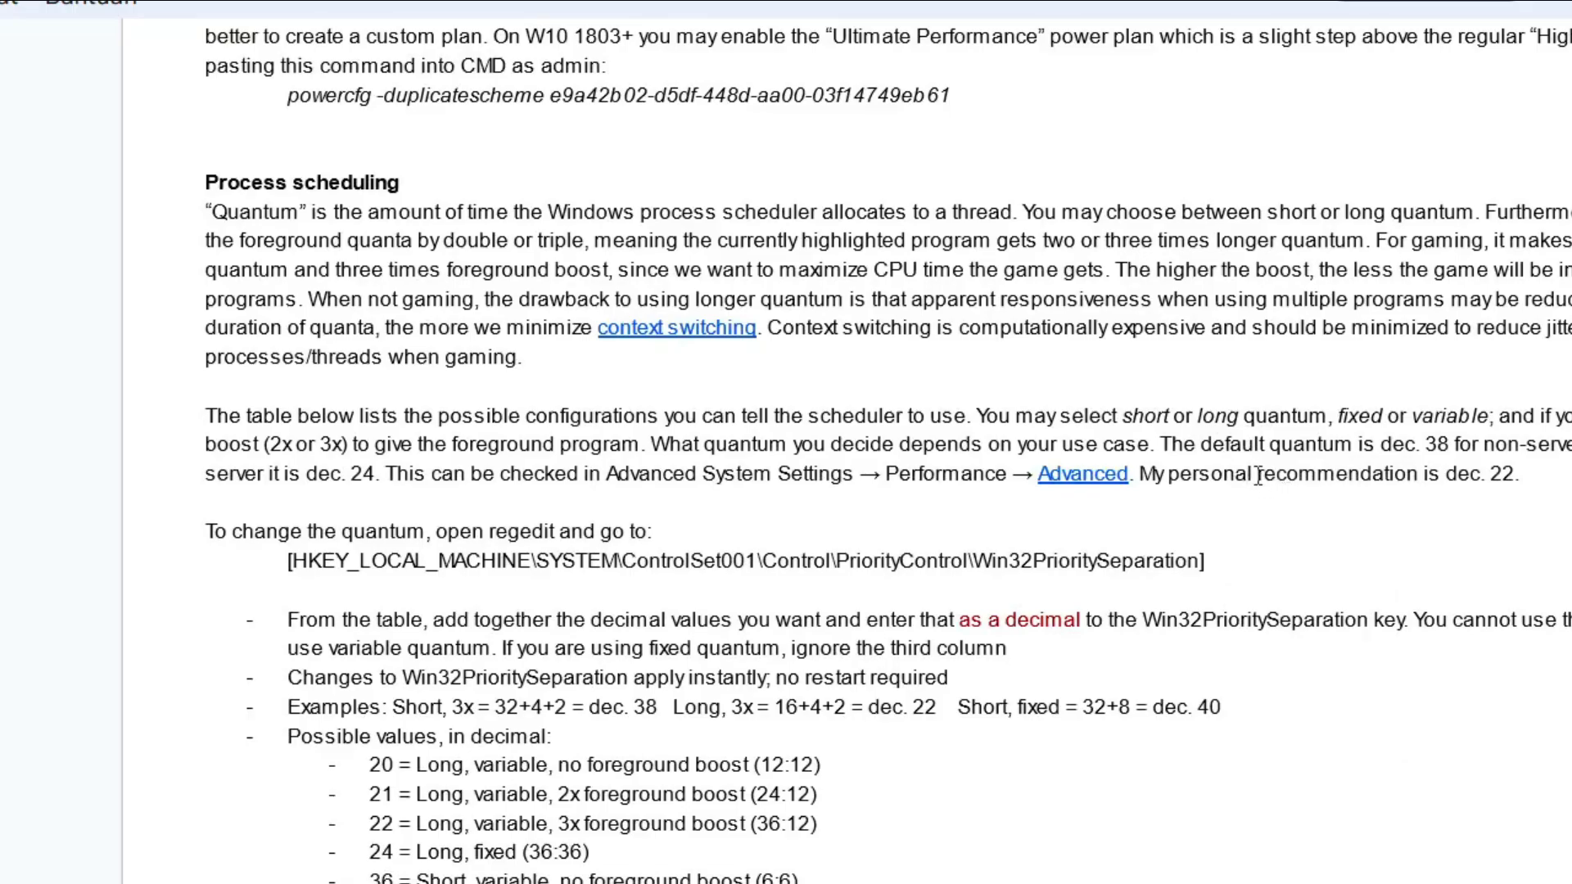
left_click_drag(1457, 477, 1497, 505)
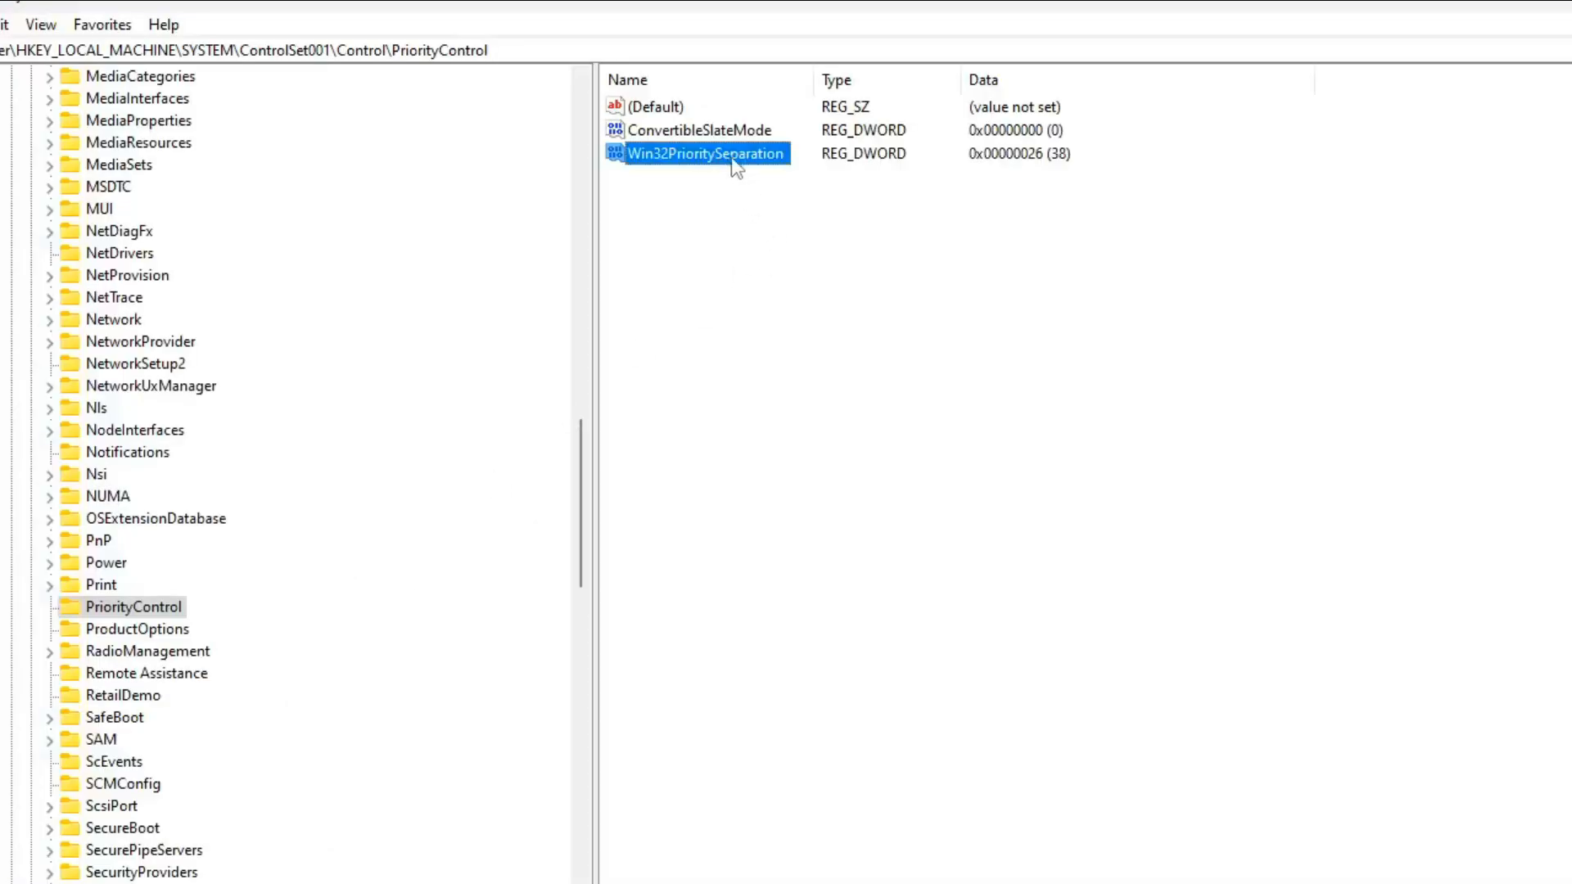
right_click(749, 156)
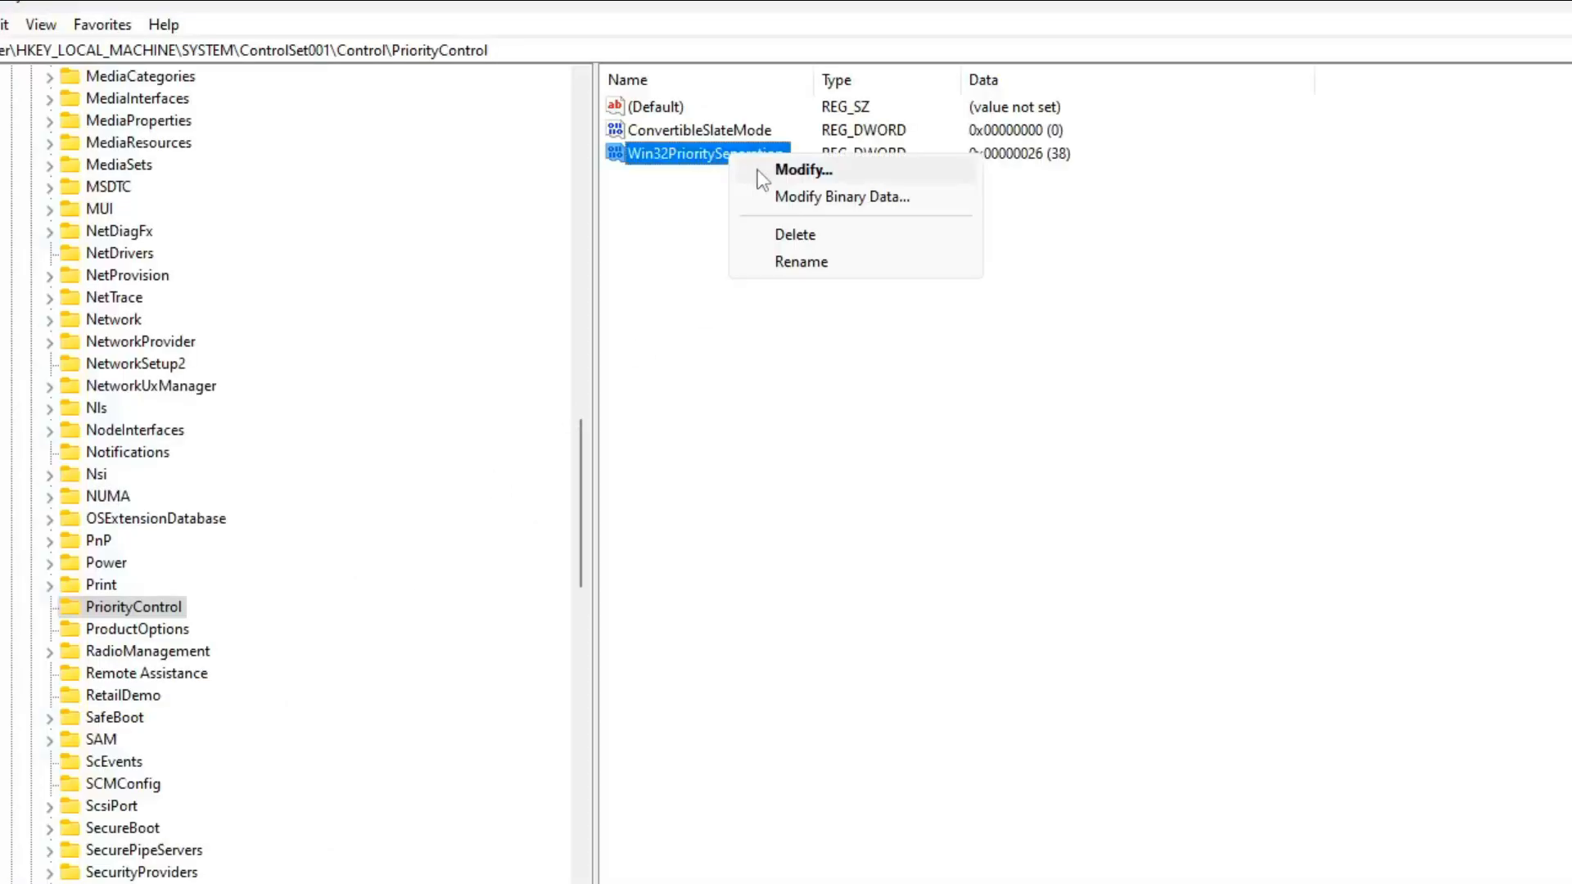
left_click(790, 165)
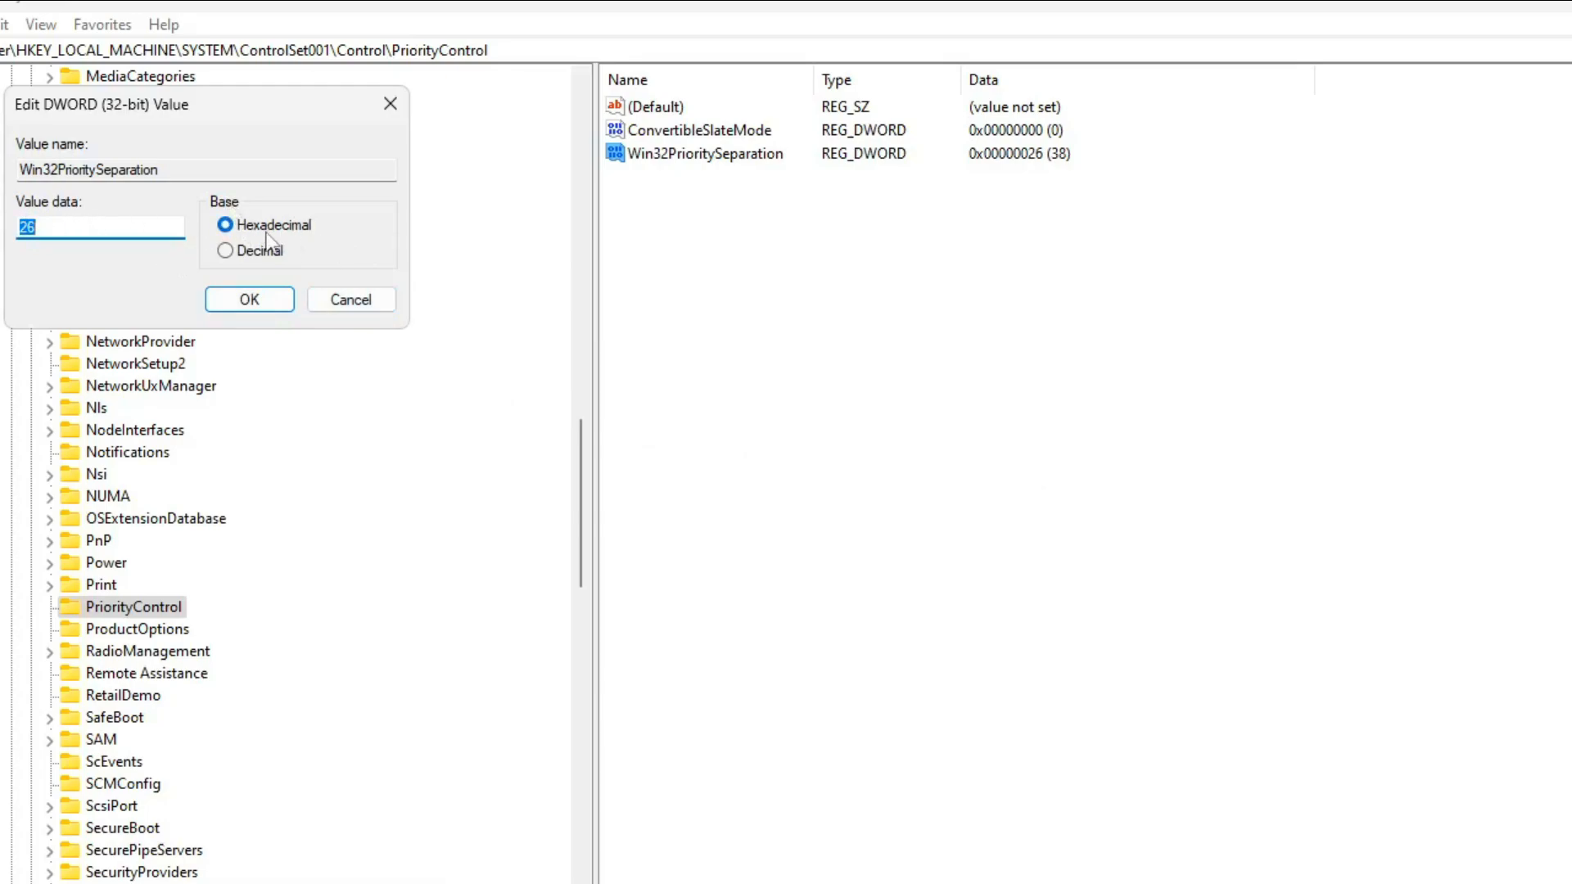
left_click(370, 302)
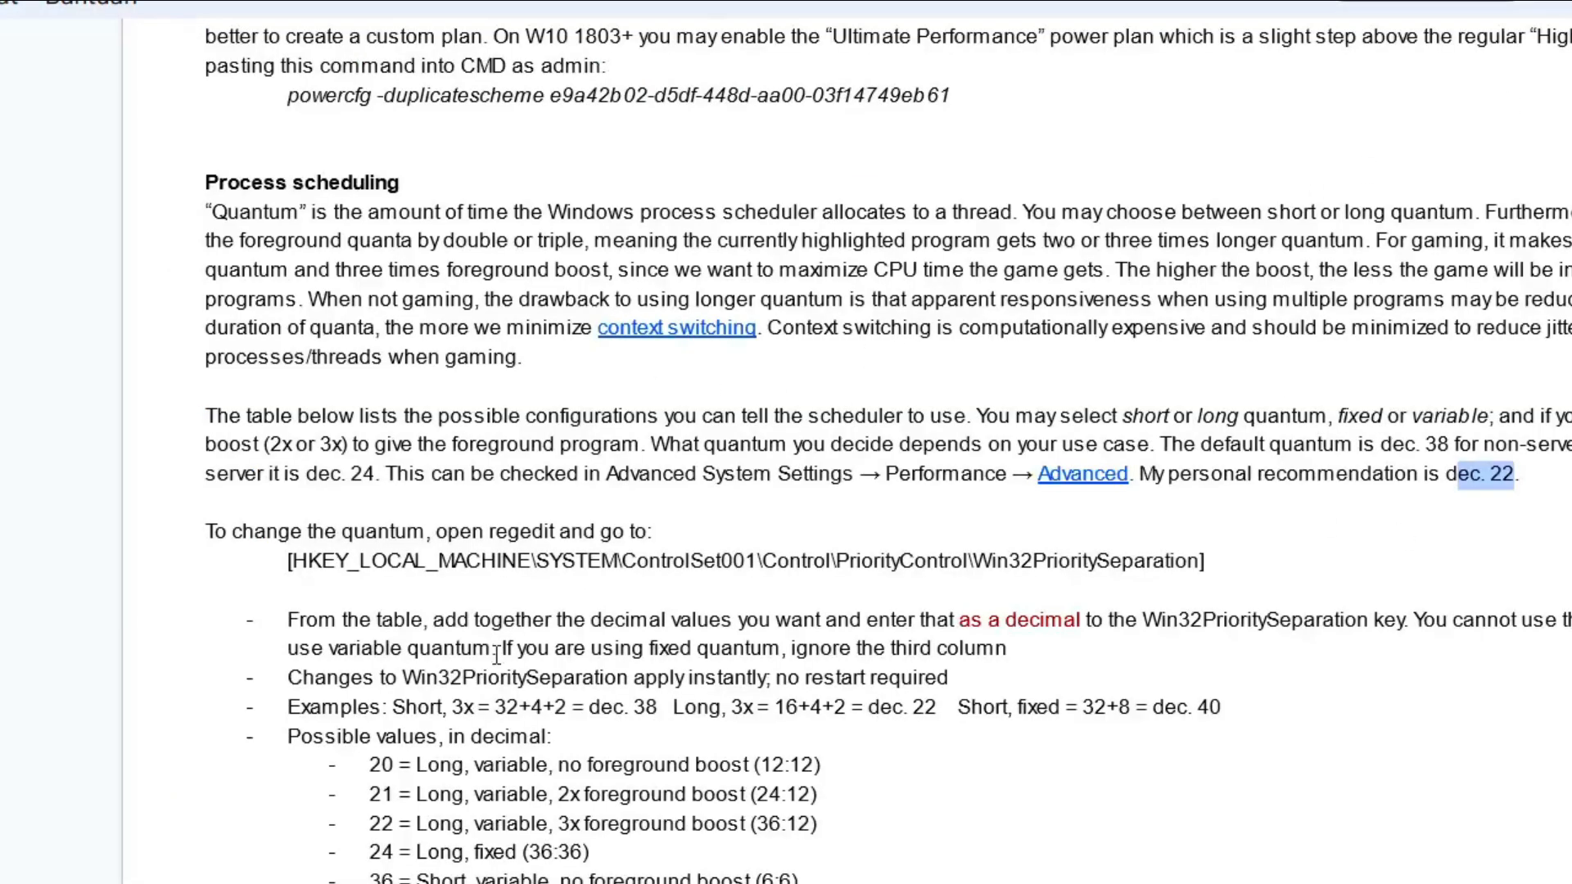
Review the guide's process scheduling instructions, the possible decimal values, and the bit and quantum value tables
scroll(496, 655, "down", 6)
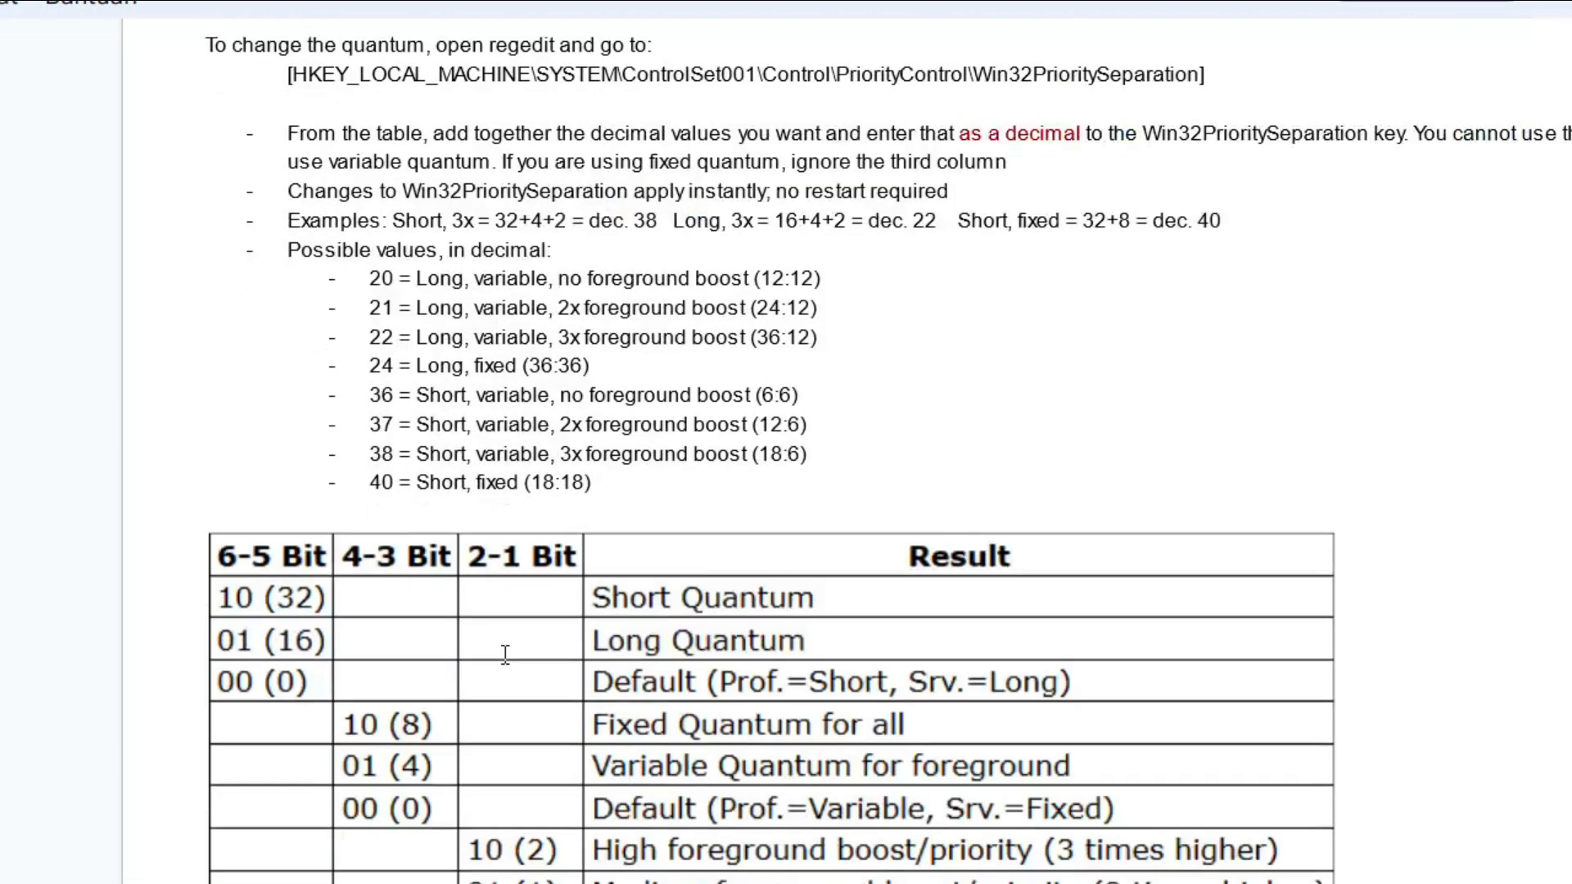
scroll(496, 655, "up", 4)
left_click_drag(279, 433, 898, 772)
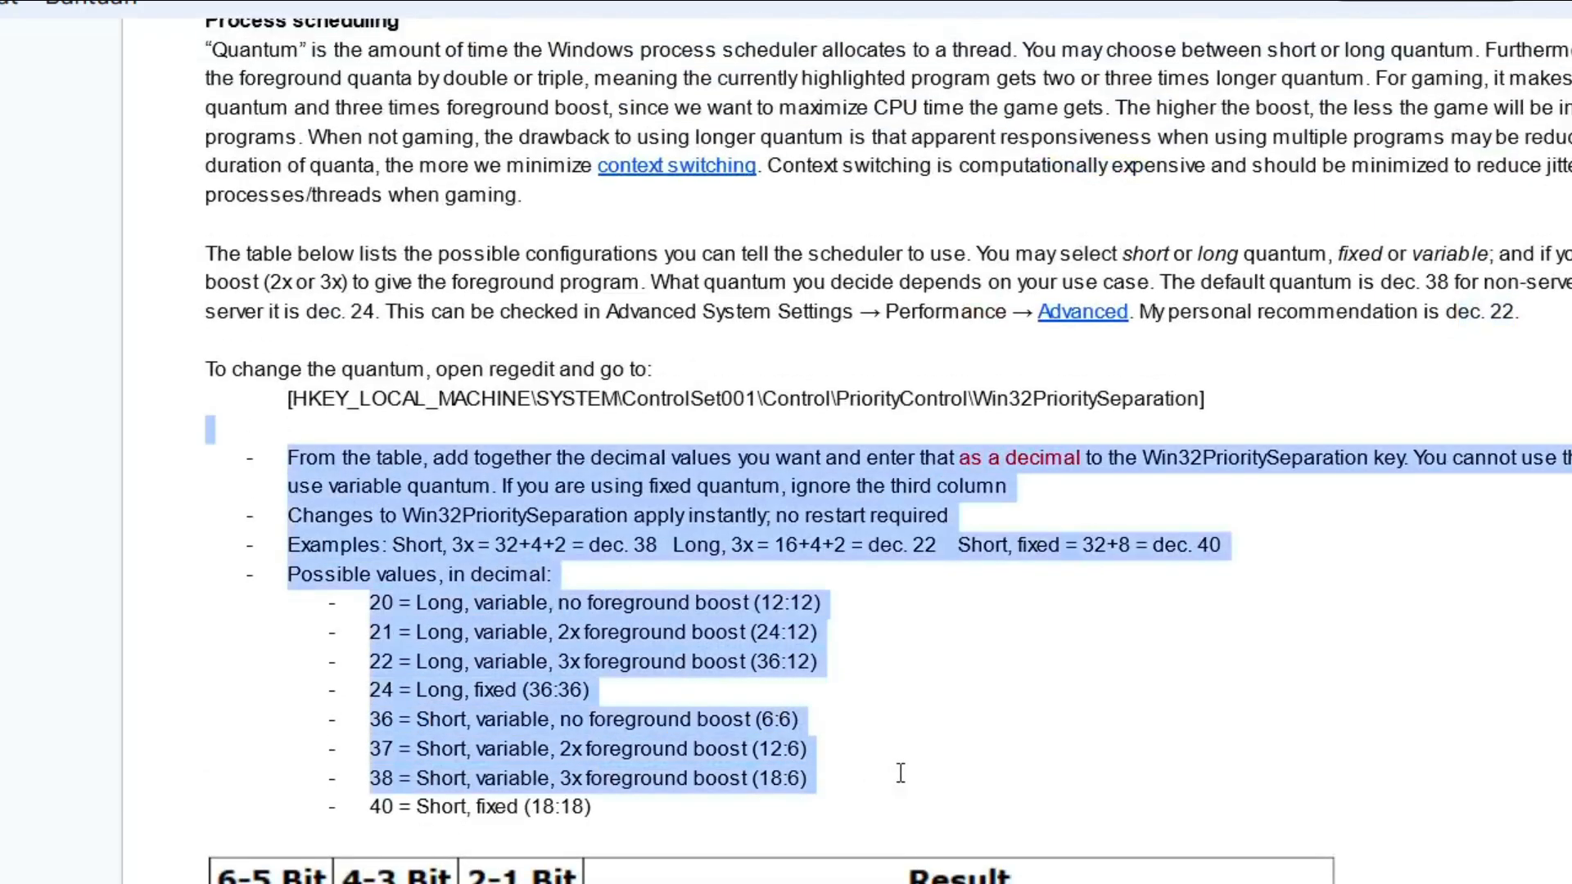
scroll(737, 573, "down", 5)
left_click(673, 349)
scroll(655, 393, "up", 3)
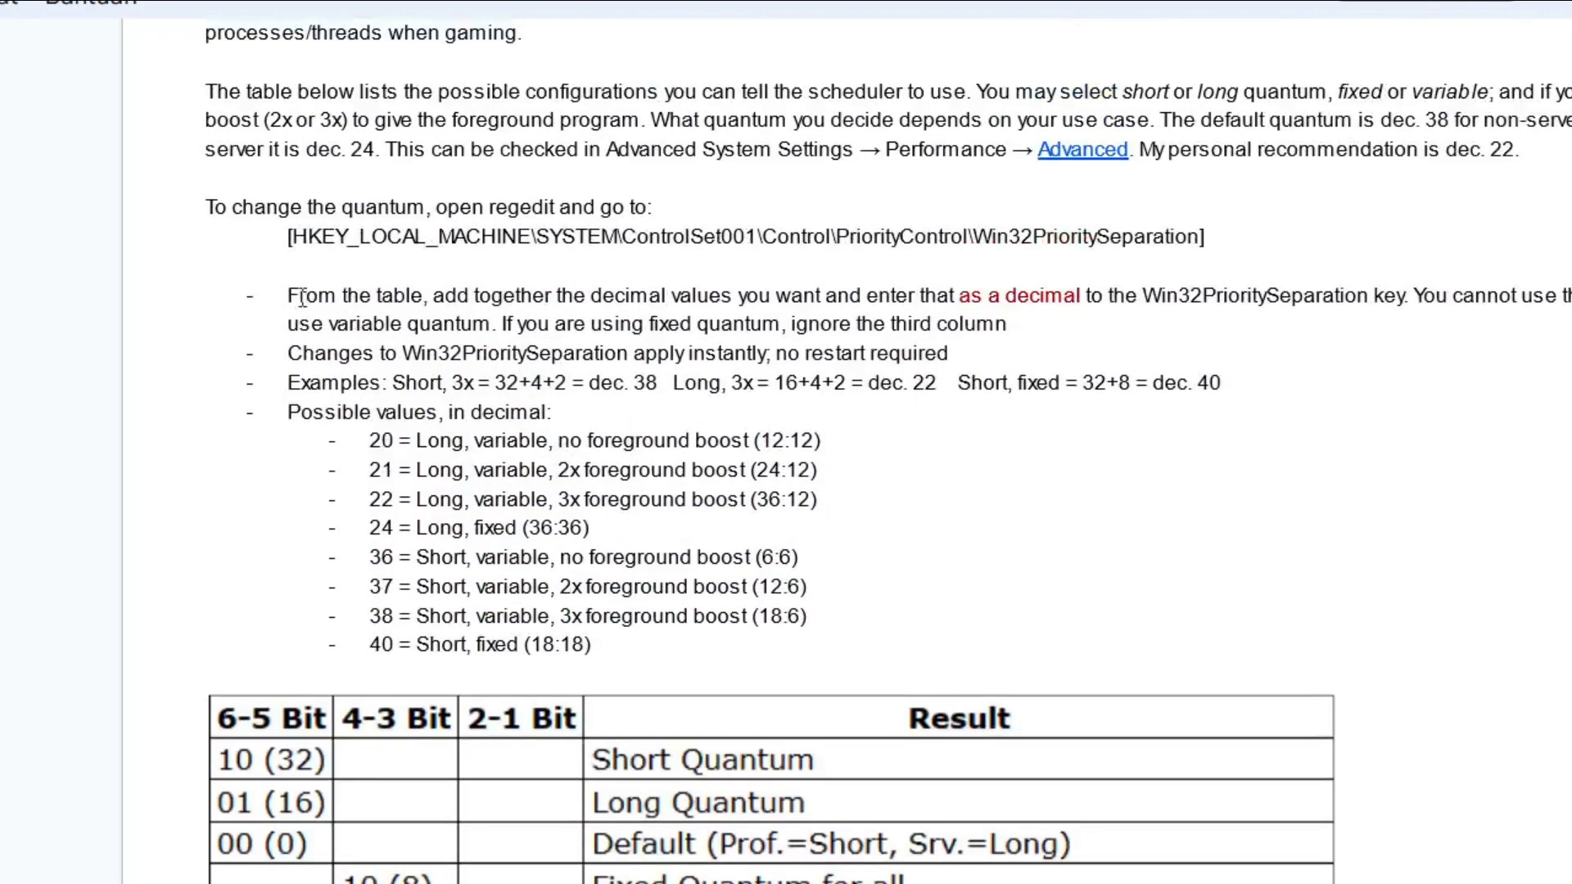
left_click_drag(296, 295, 823, 655)
scroll(827, 658, "down", 5)
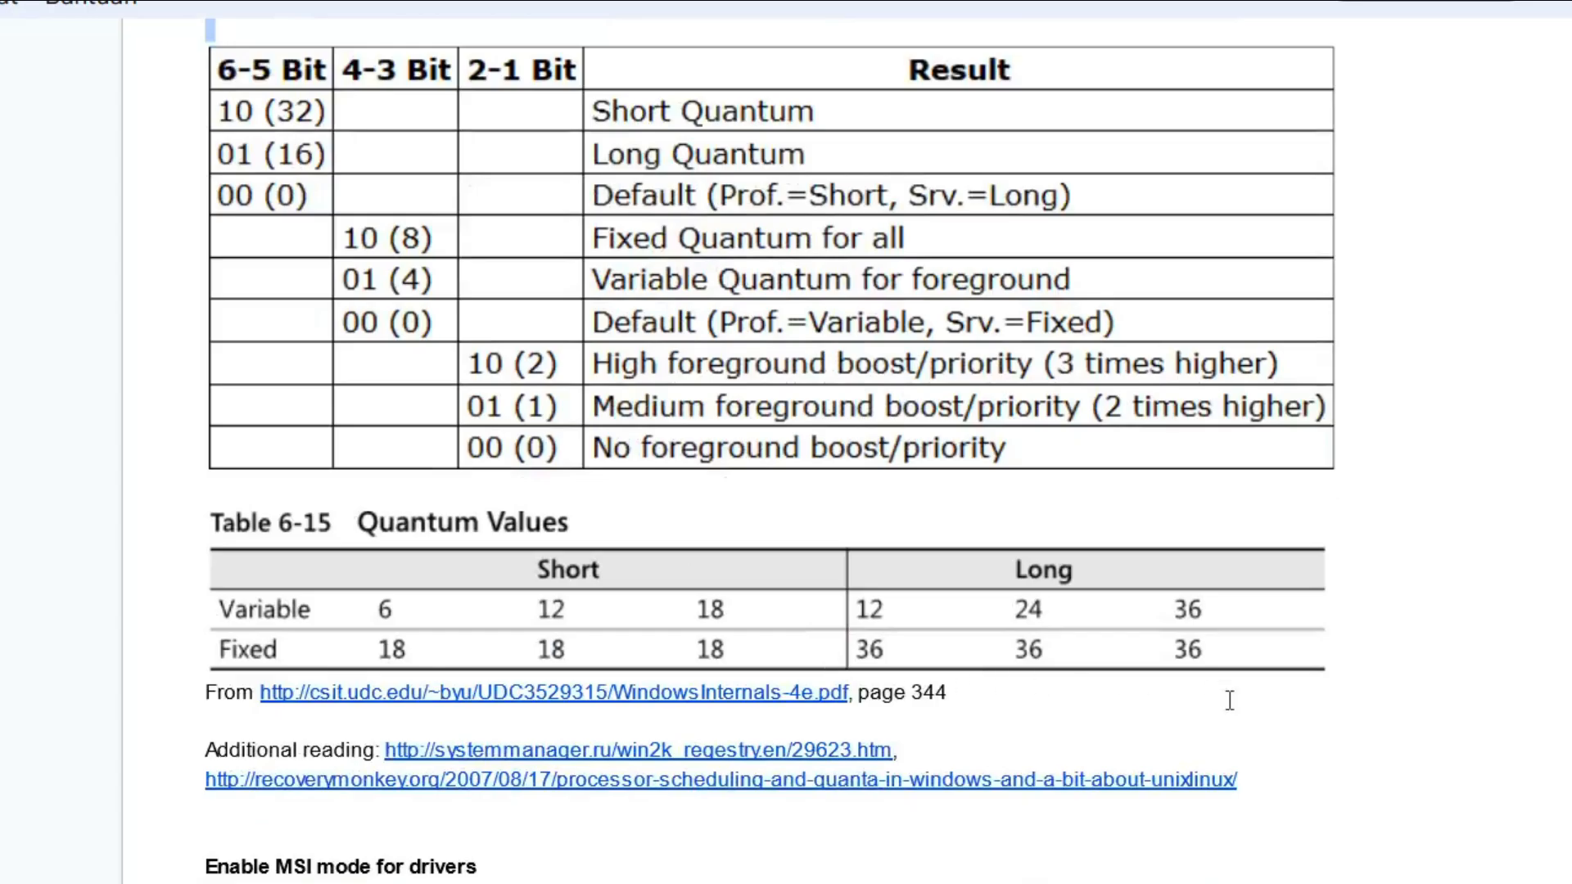
left_click_drag(1245, 757, 288, 204)
left_click(1408, 442)
scroll(1470, 539, "up", 5)
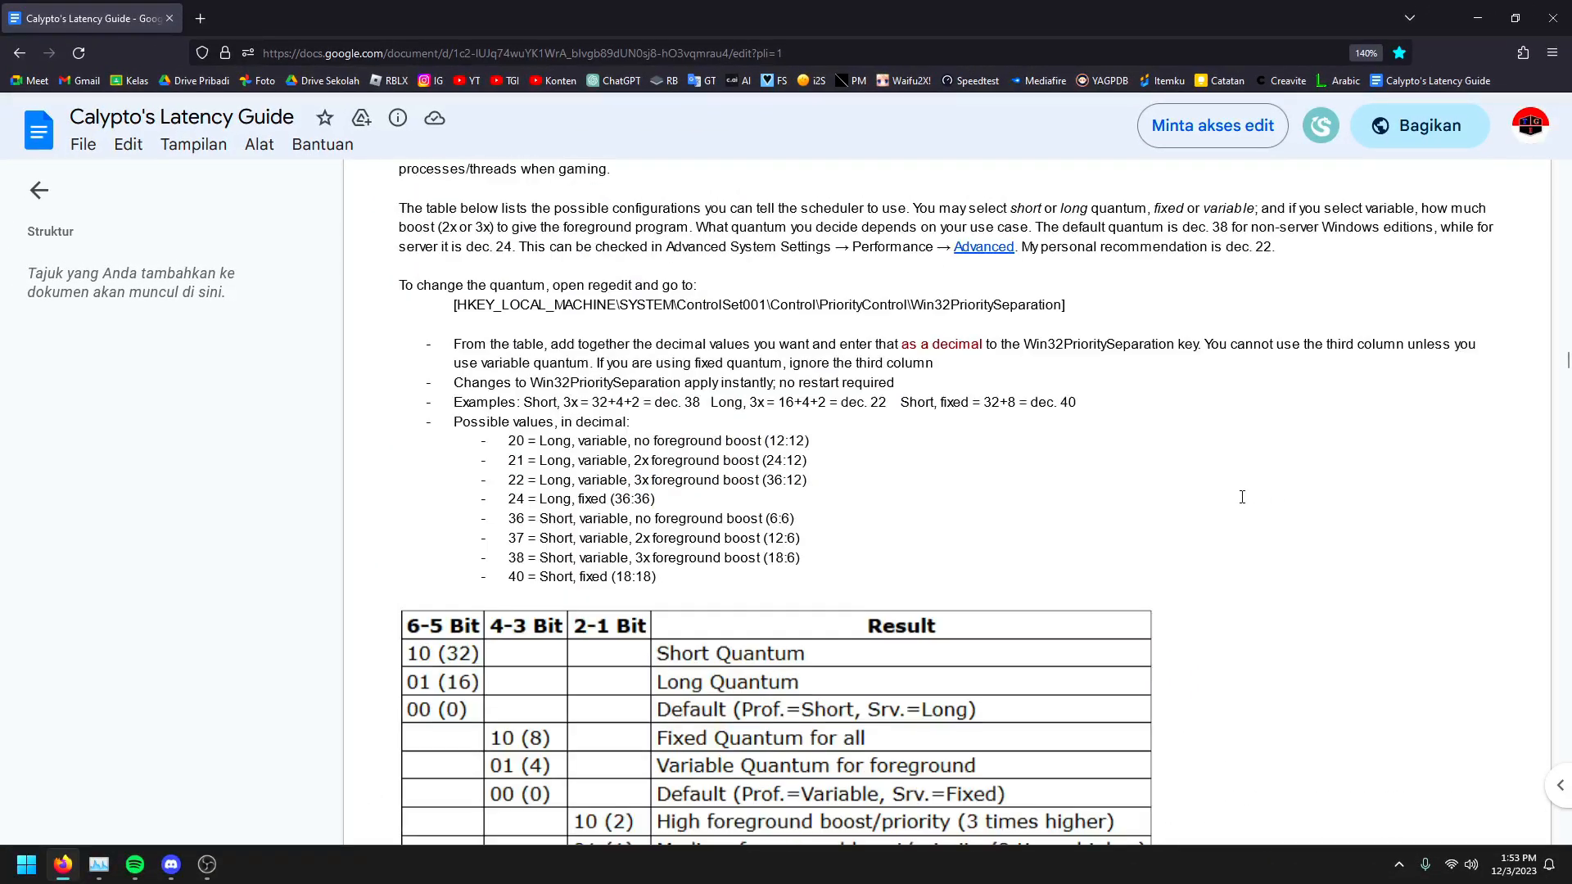
scroll(1242, 497, "up", 1)
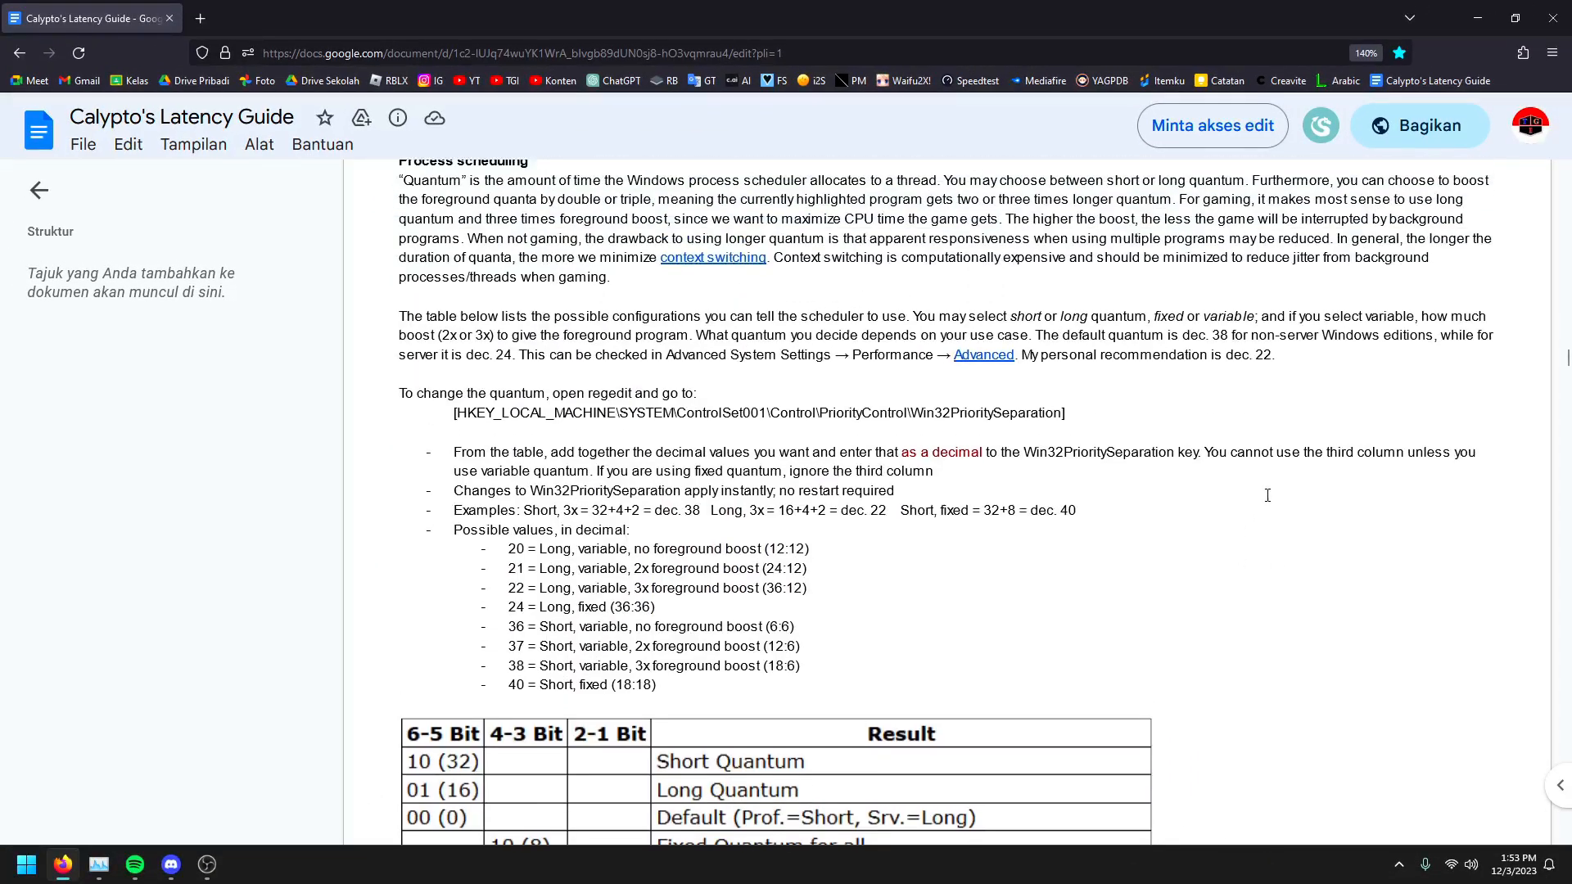
Look through the guide's remaining GPU sections, including Nvidia 3D settings, Lock GPU clocks, AMD GPUs and NVIDIA driver installation
key("ctrl+minus")
key("ctrl+minus")
key("ctrl+minus")
key("ctrl+minus")
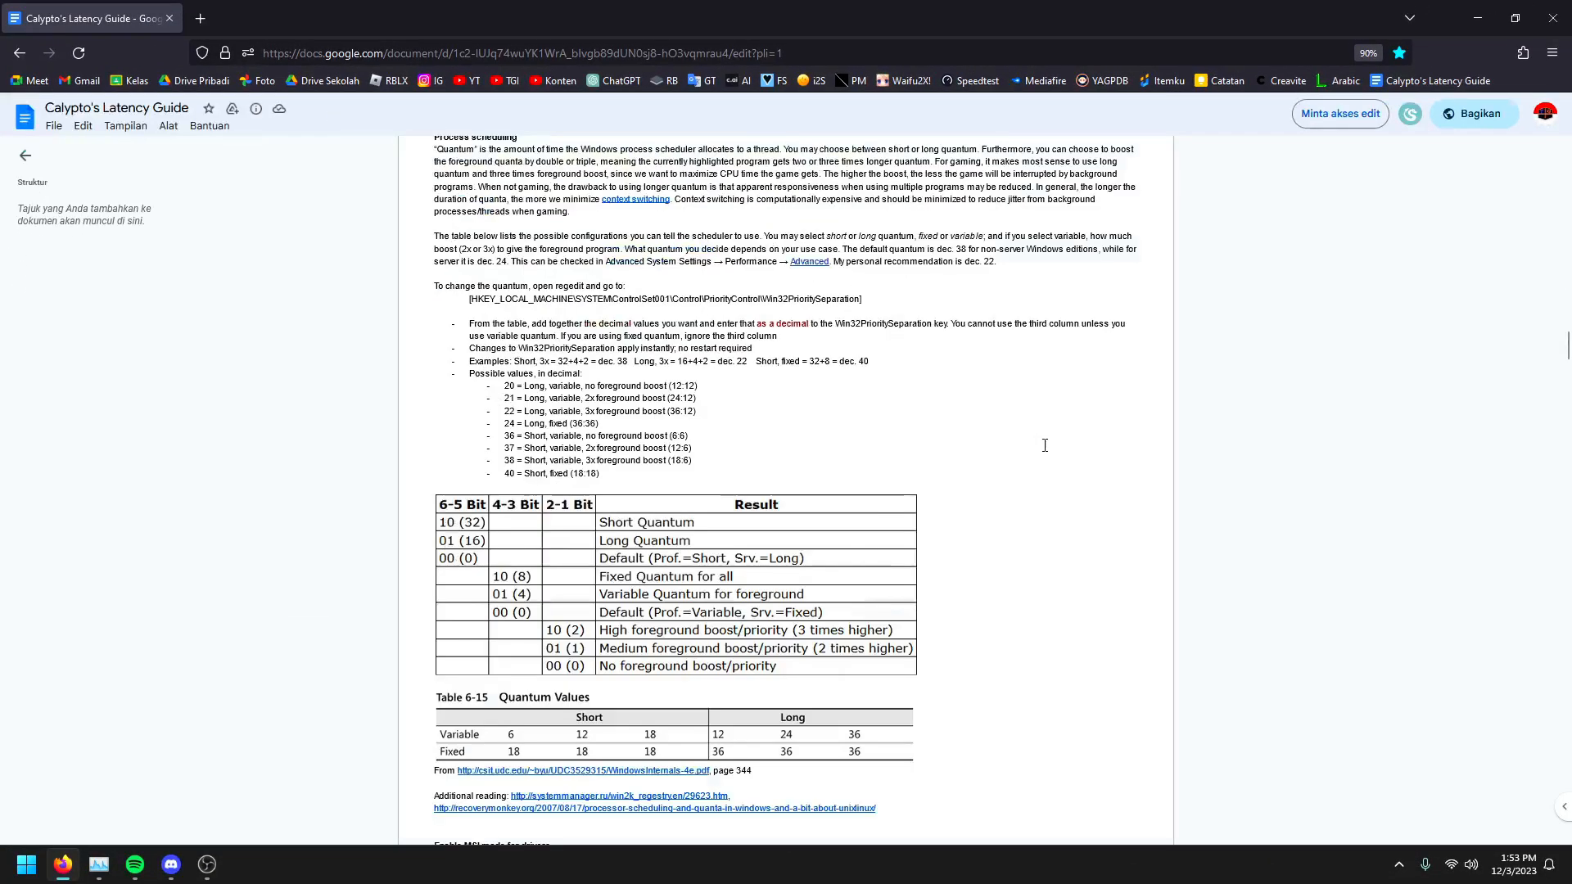
scroll(999, 590, "down", 15)
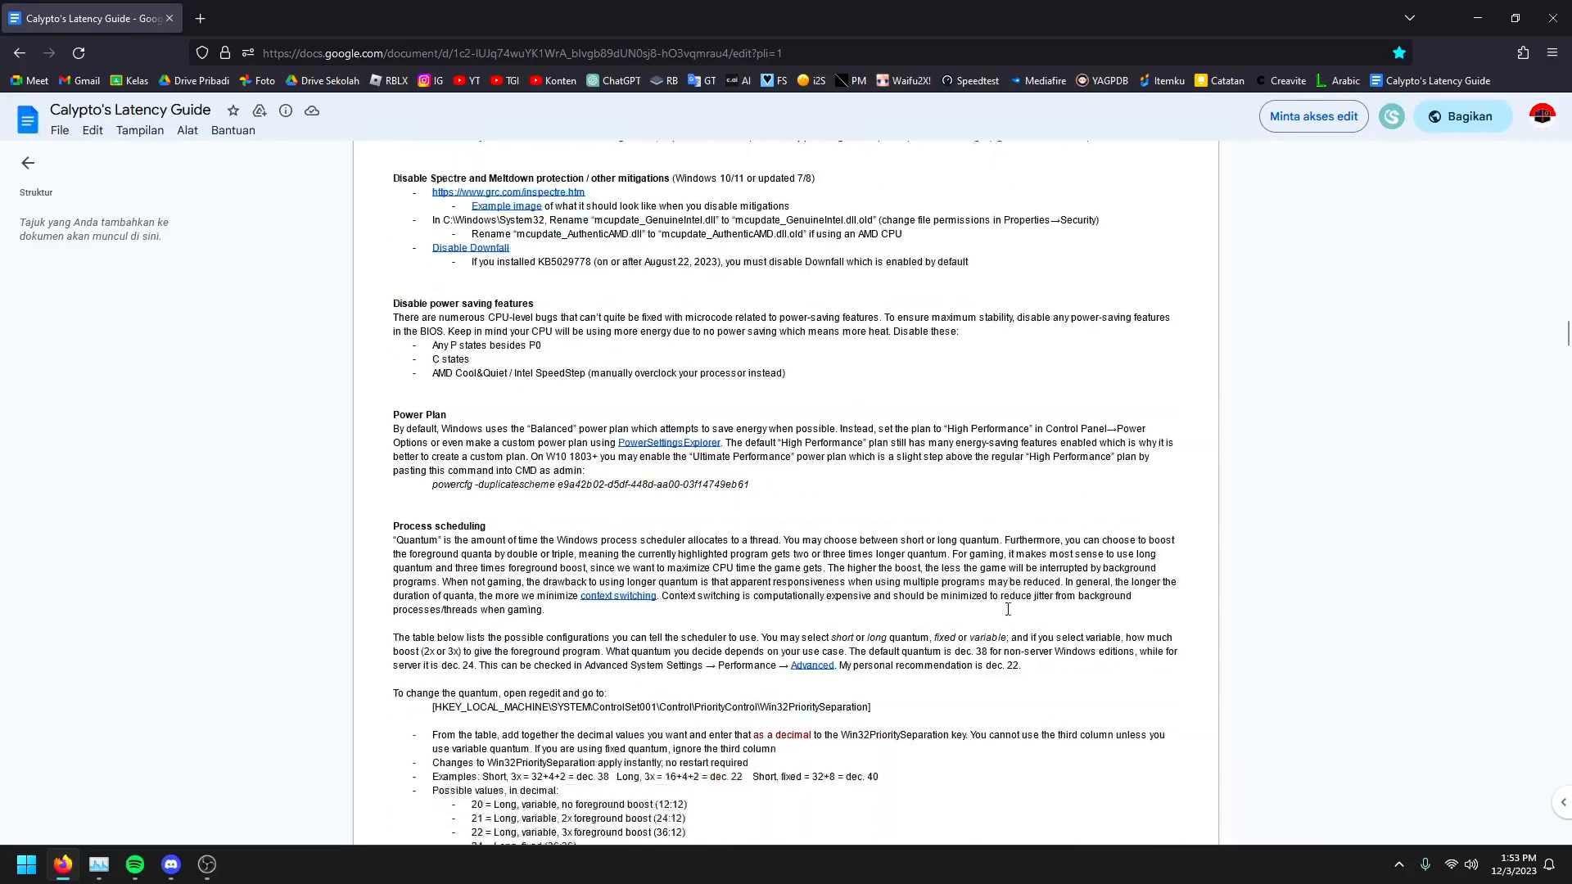
scroll(1008, 607, "down", 15)
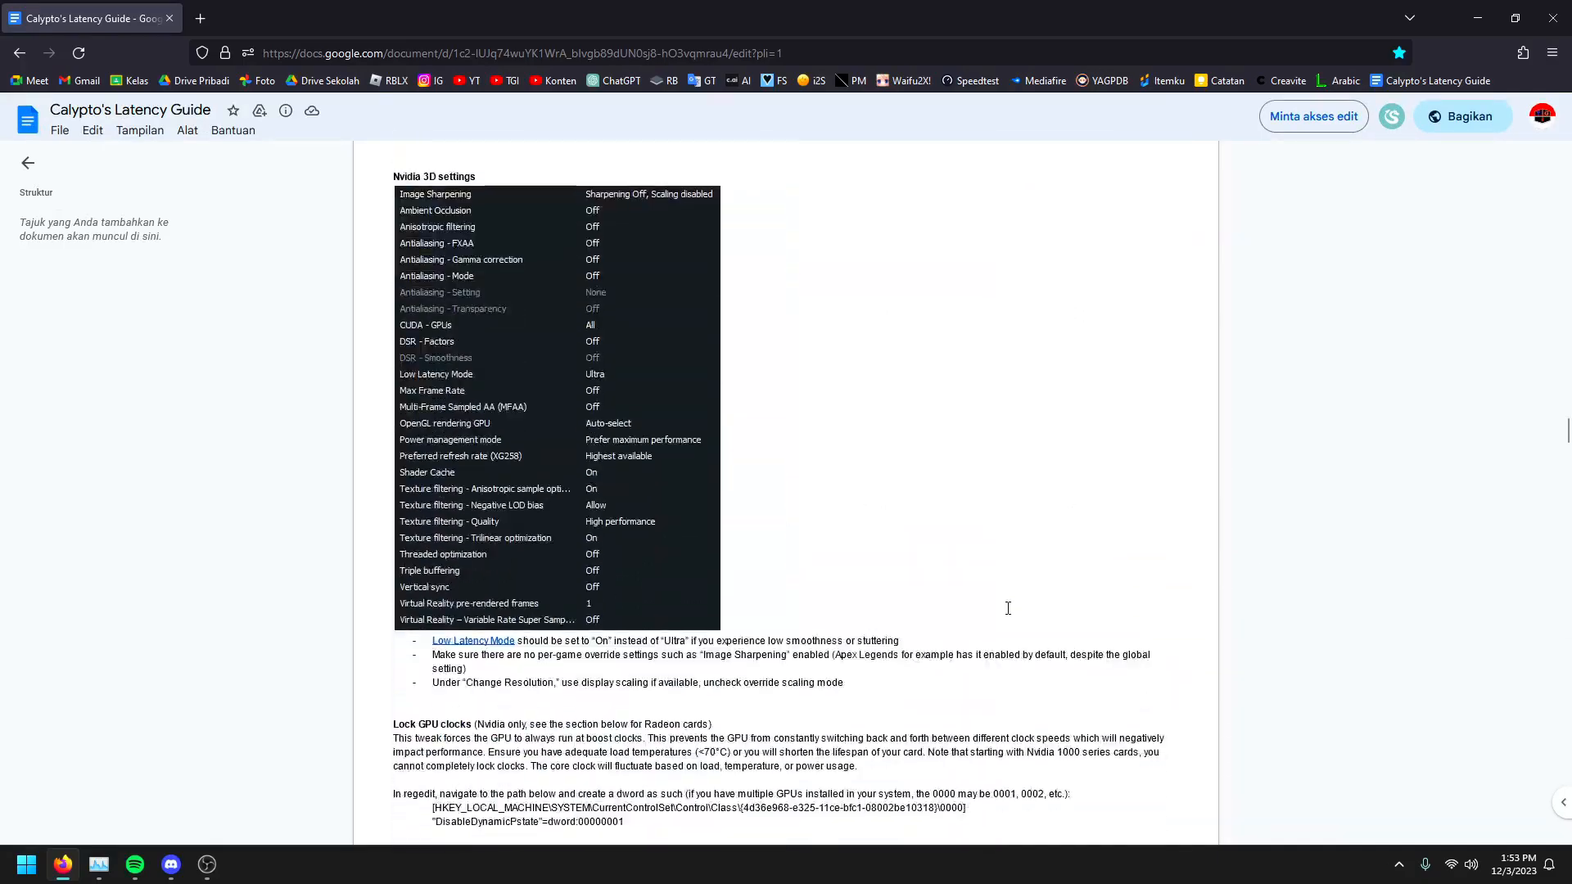
scroll(1008, 607, "down", 3)
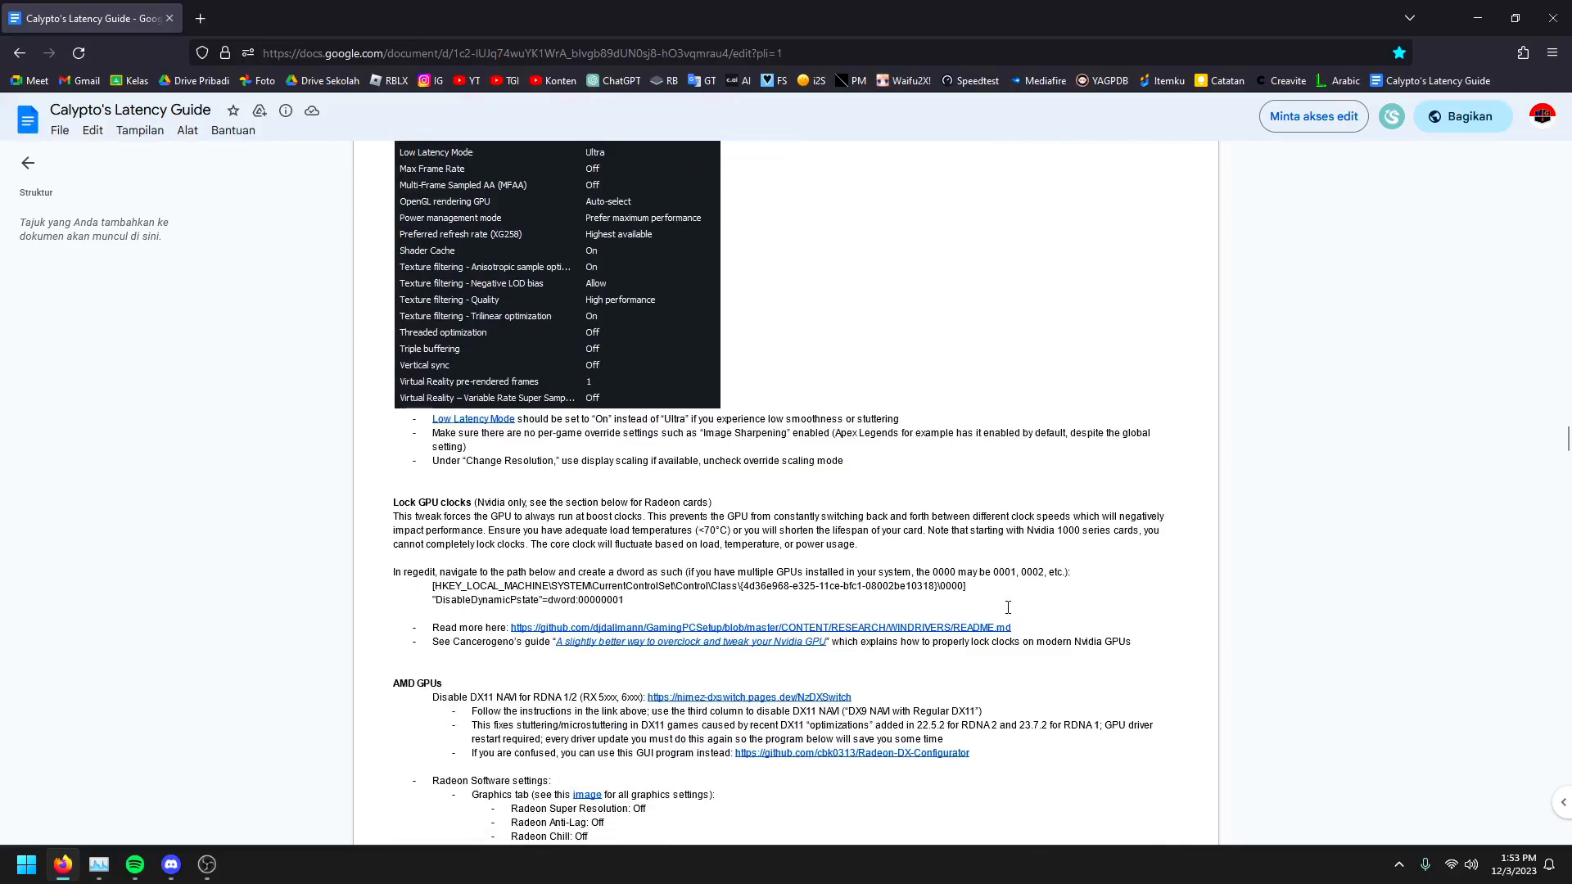
scroll(1008, 607, "down", 10)
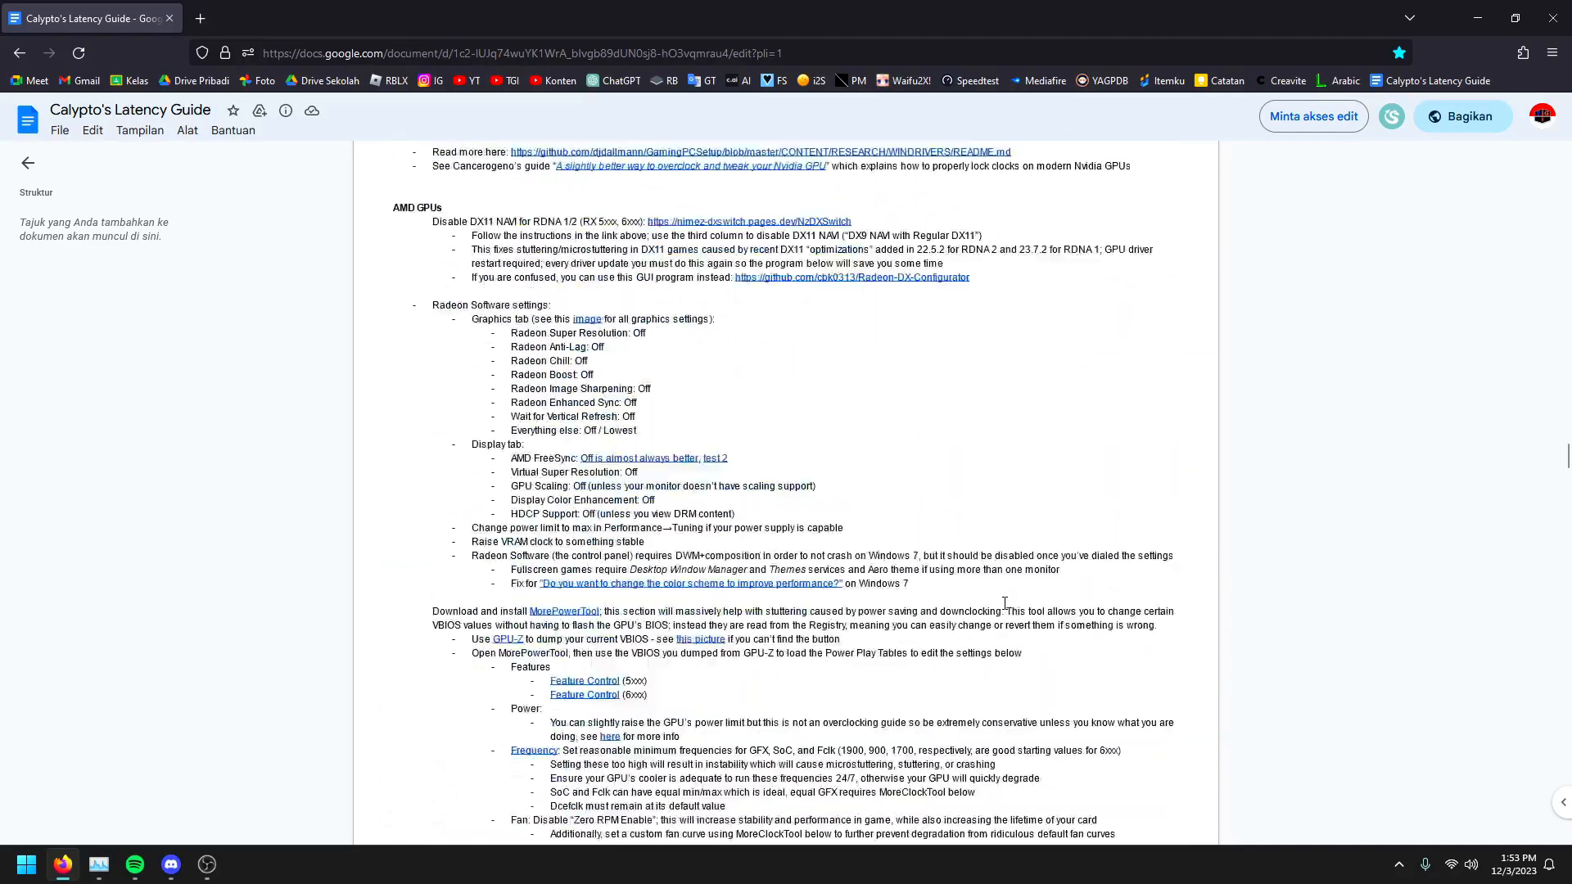
scroll(478, 483, "up", 2)
left_click_drag(396, 319, 445, 311)
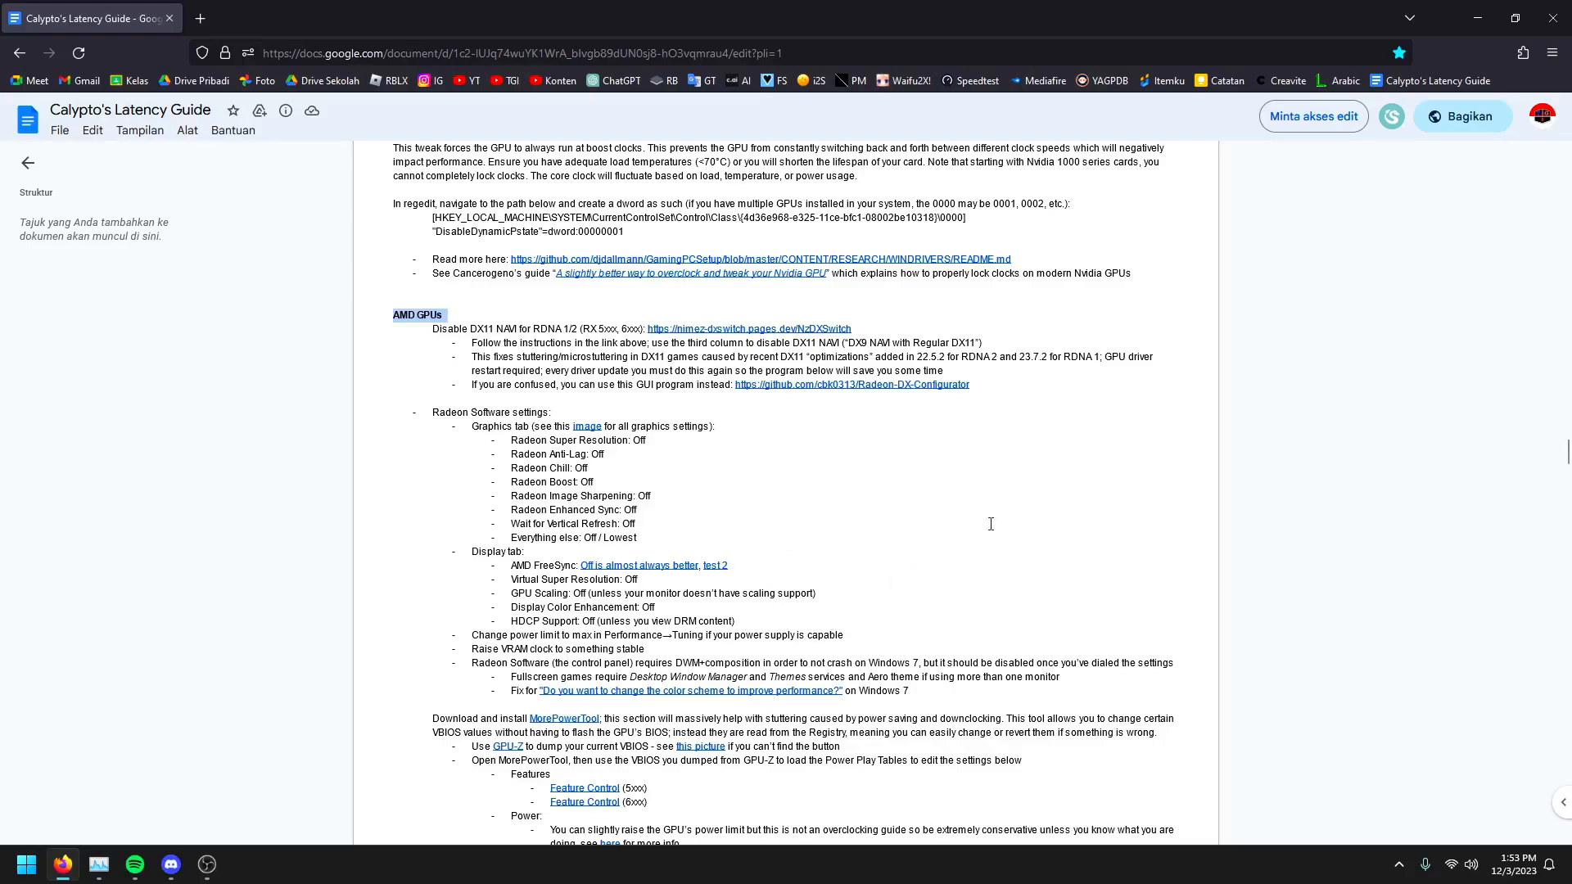
scroll(1102, 575, "down", 15)
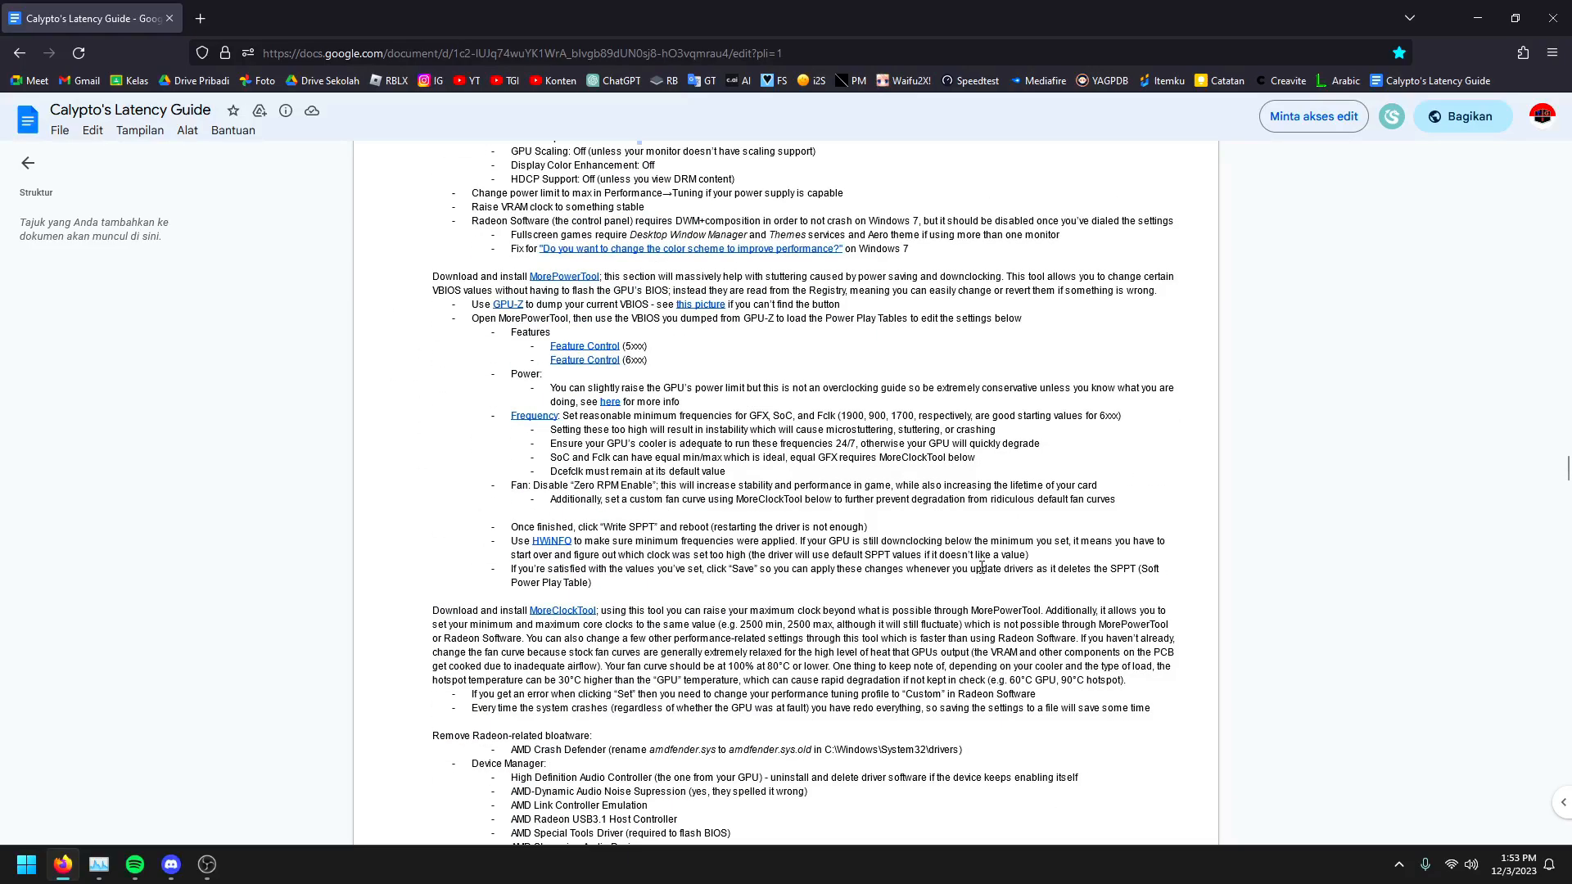
scroll(981, 568, "up", 15)
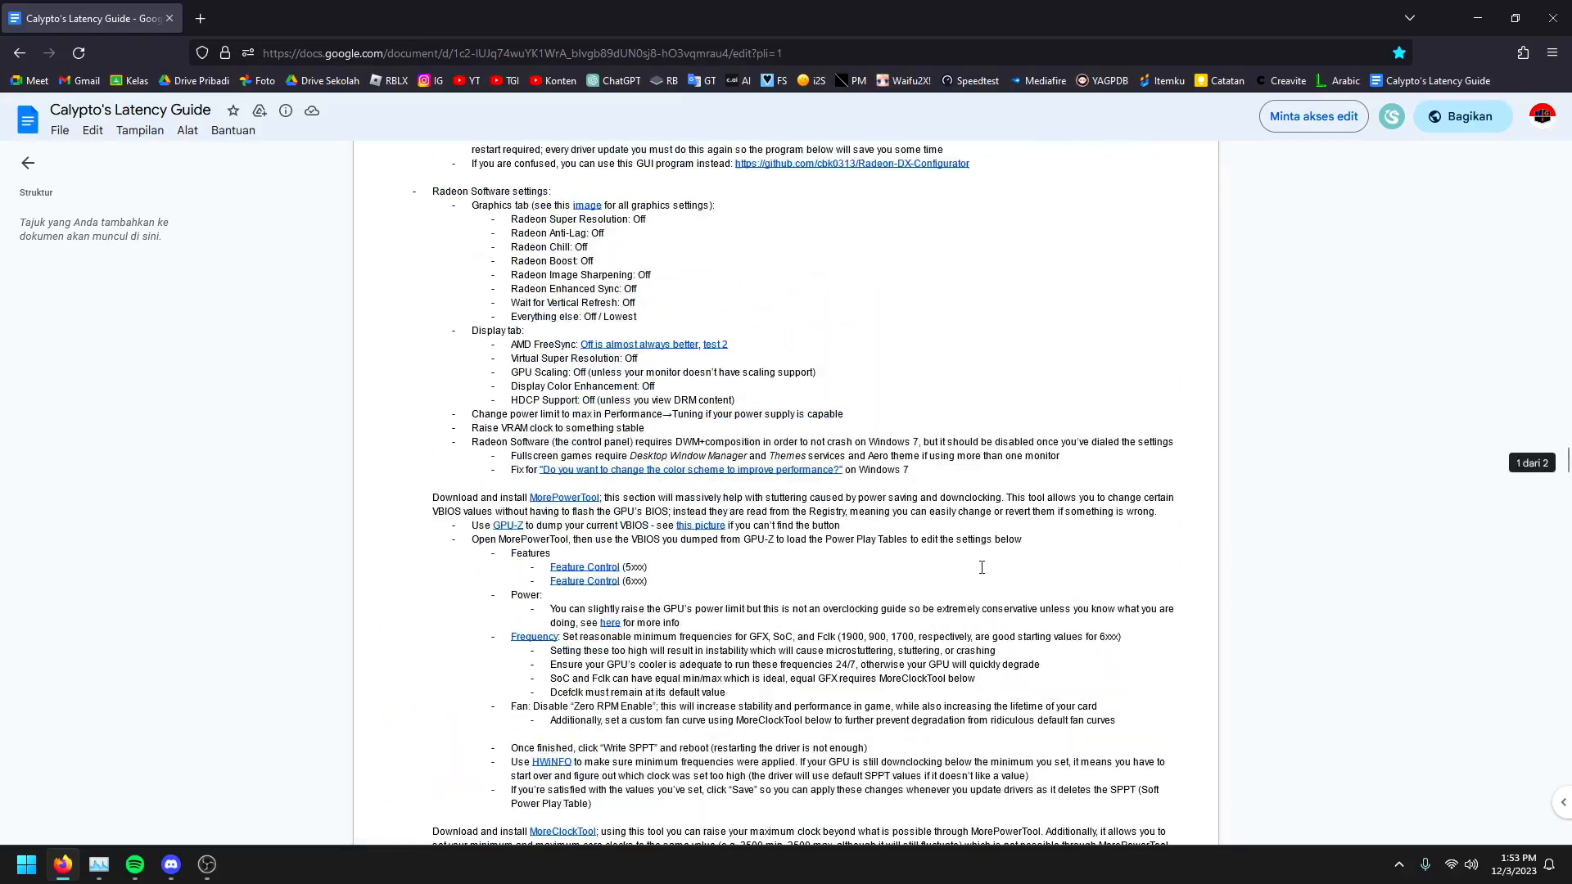
scroll(982, 568, "down", 15)
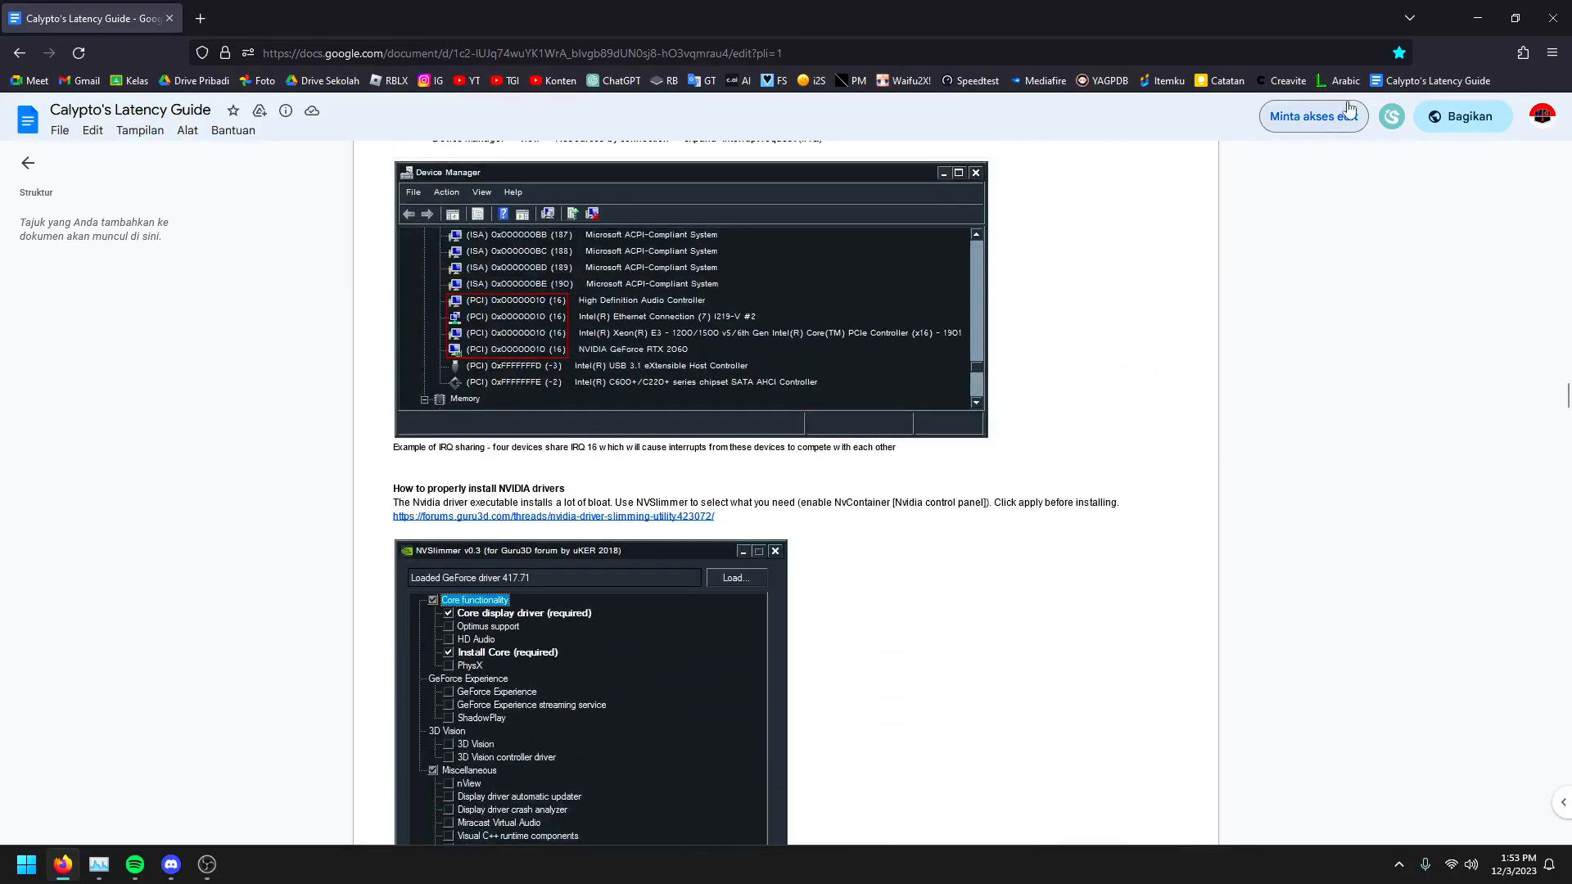
scroll(1277, 502, "up", 6)
Close the browser window with Calypto's Latency Guide and return to the empty desktop
left_click(1552, 18)
right_click(917, 300)
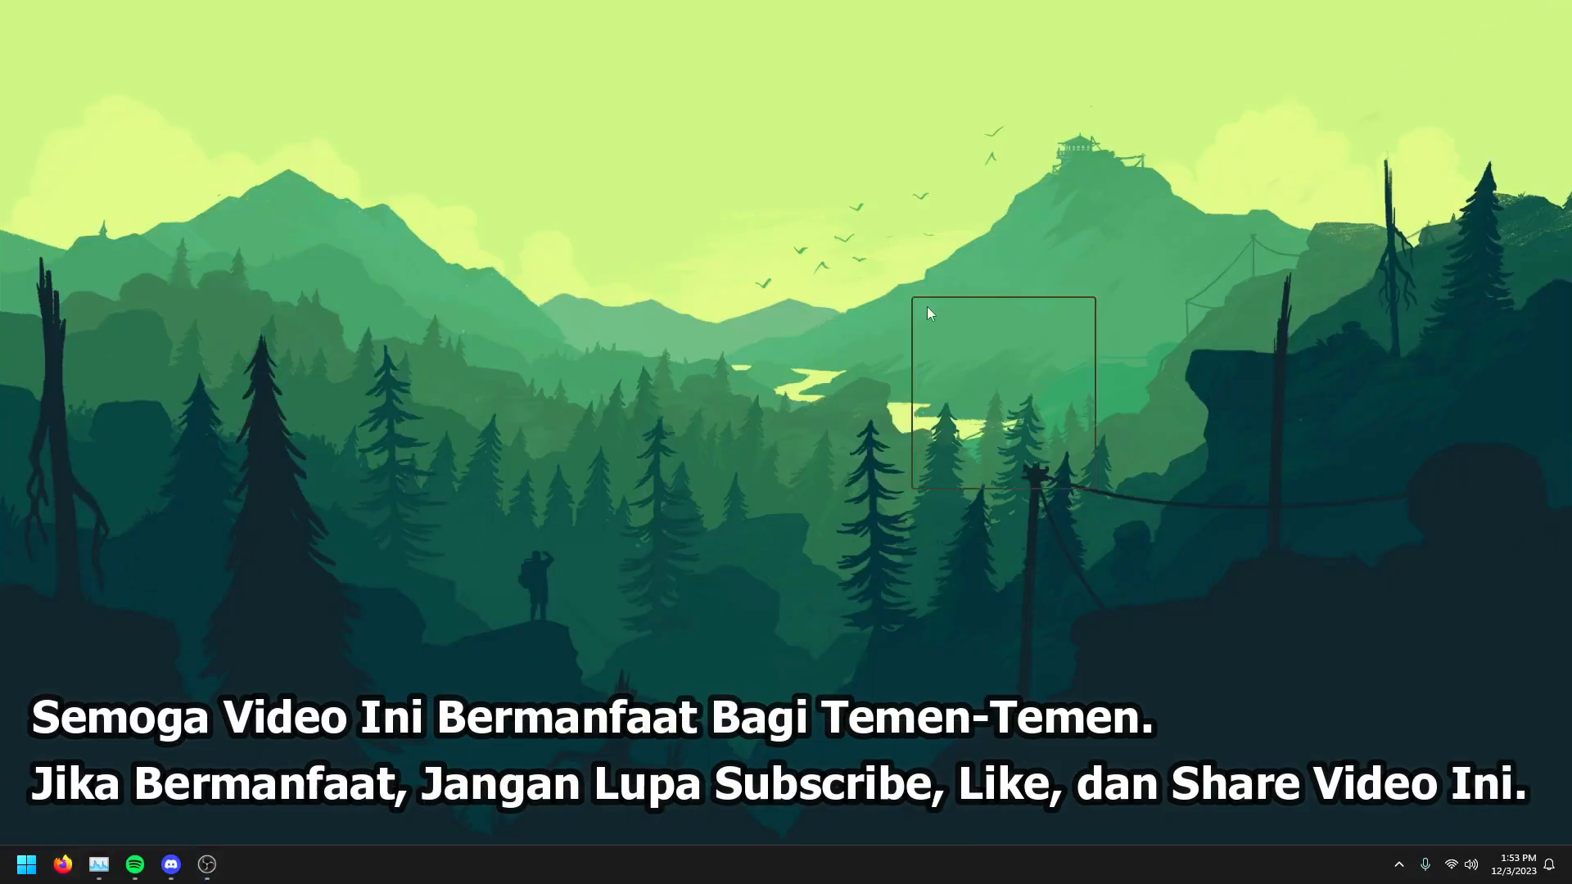
left_click(965, 356)
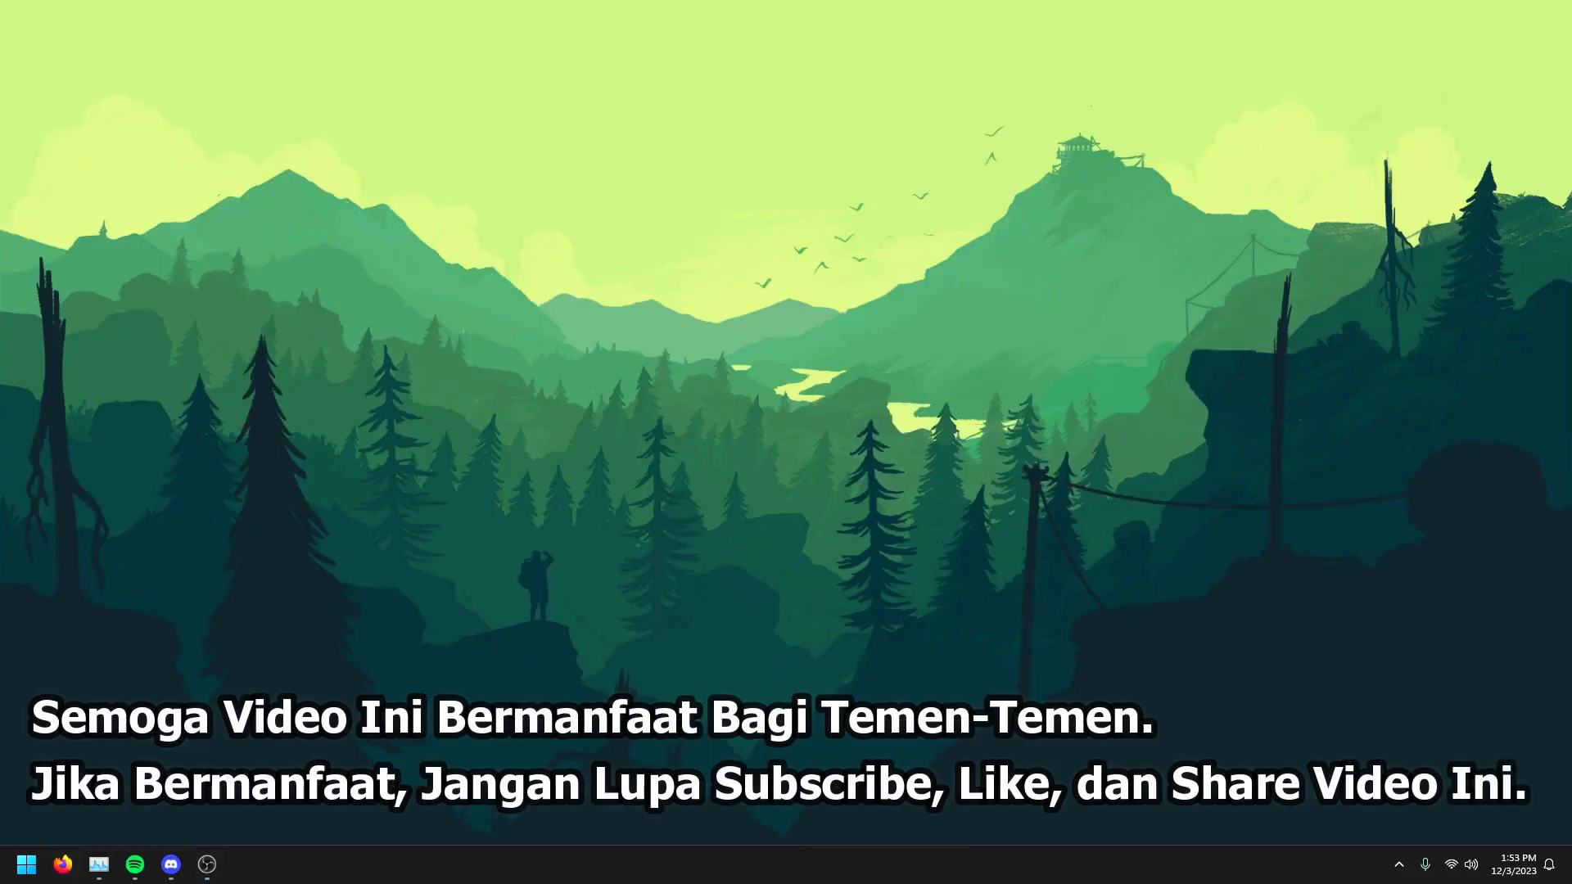